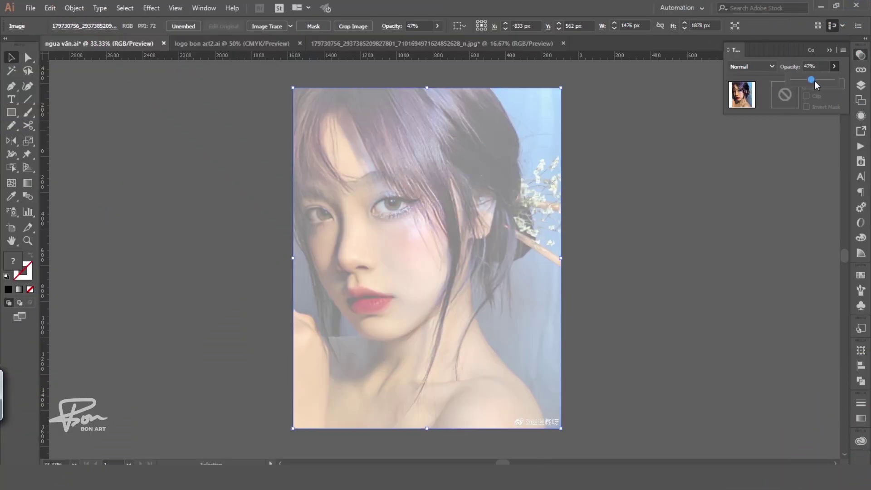
Step: Lock Layer 1 with the reference photo and make Layer 2 the active drawing layer
{"action": "left_click", "coordinate": [860, 85]}
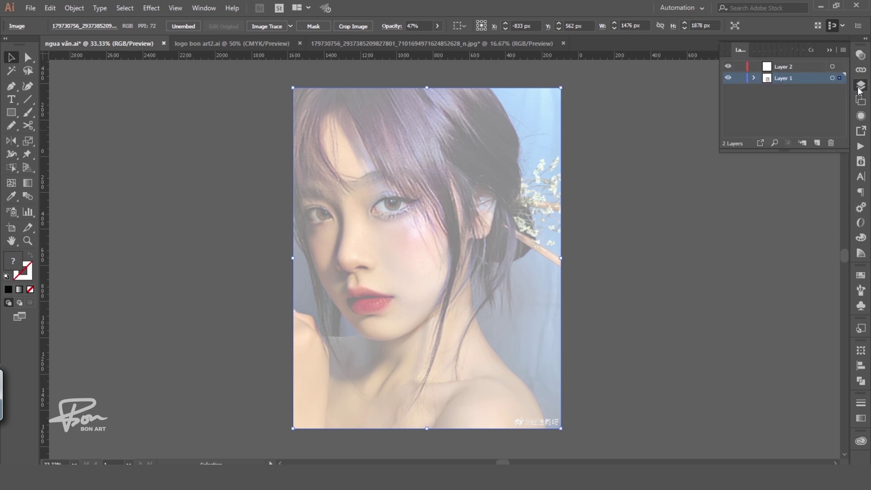
{"action": "left_click", "coordinate": [740, 78]}
{"action": "left_click", "coordinate": [786, 69]}
Step: Zoom in and pan so the eyes and face fill the view
{"action": "key", "text": "z"}
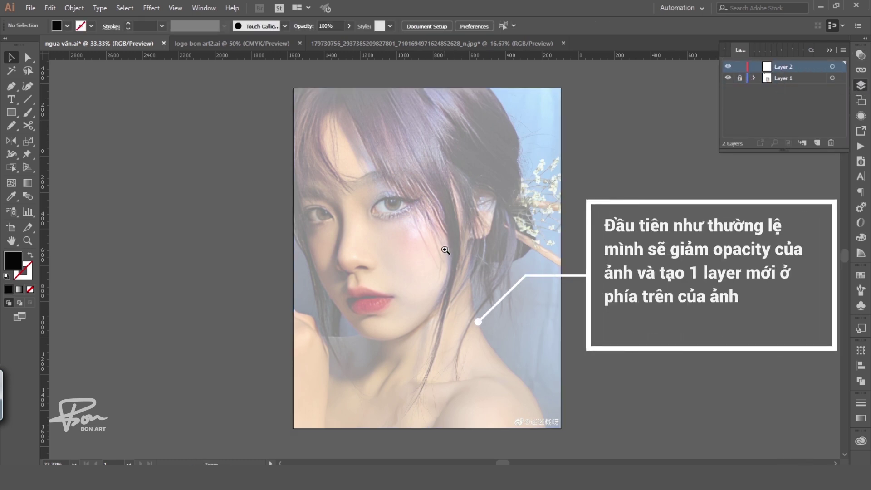
{"action": "key", "text": "ctrl+plus"}
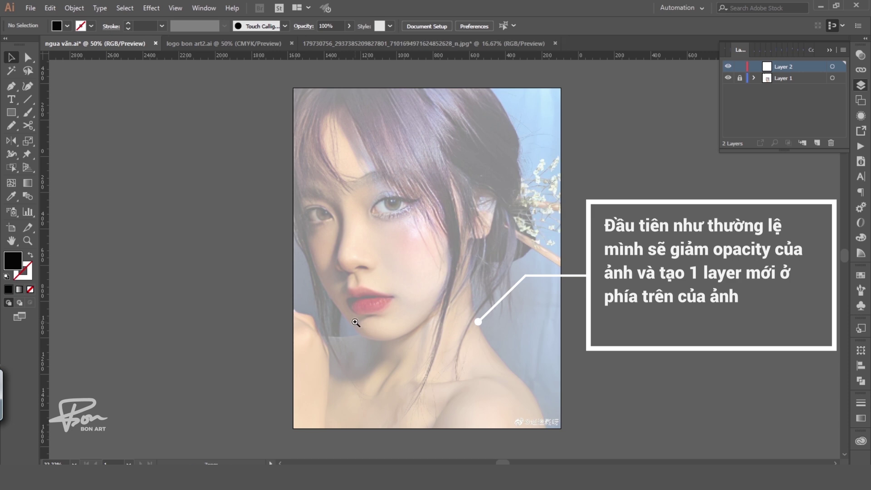
{"action": "key", "text": "ctrl+plus"}
{"action": "mouse_move", "coordinate": [458, 270]}
{"action": "left_mouse_down"}
{"action": "mouse_move", "coordinate": [420, 356]}
{"action": "mouse_move", "coordinate": [436, 266]}
{"action": "left_mouse_up"}
Step: Trace the hair's left edge beside the cheek as an unfilled outline path
{"action": "left_click", "coordinate": [343, 419]}
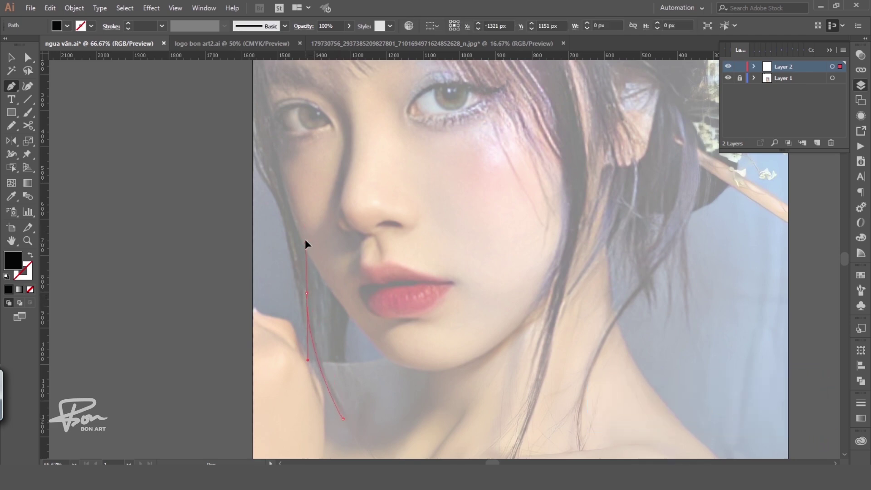
{"action": "left_click", "coordinate": [307, 331]}
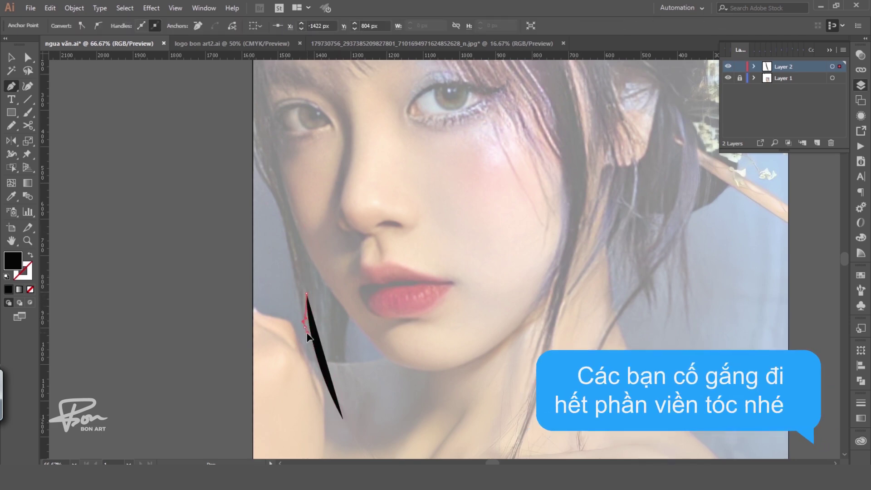
{"action": "left_click_drag", "start_coordinate": [305, 321], "coordinate": [298, 291]}
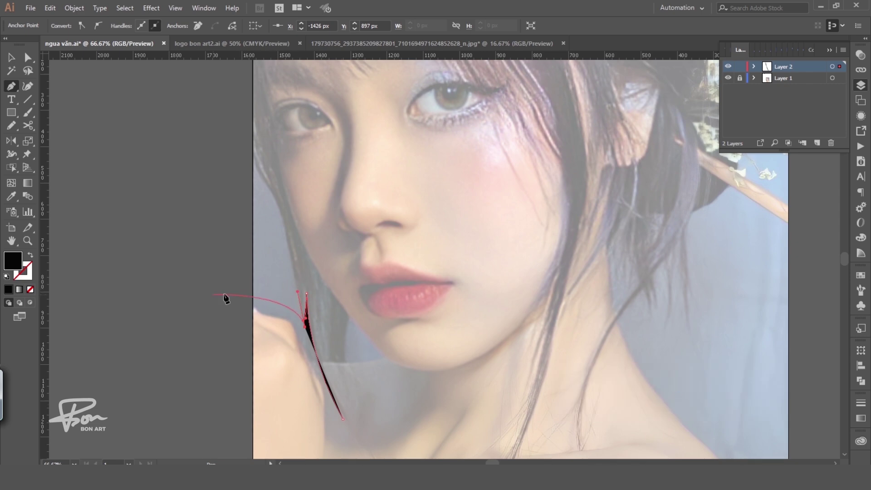
{"action": "left_click", "coordinate": [30, 255]}
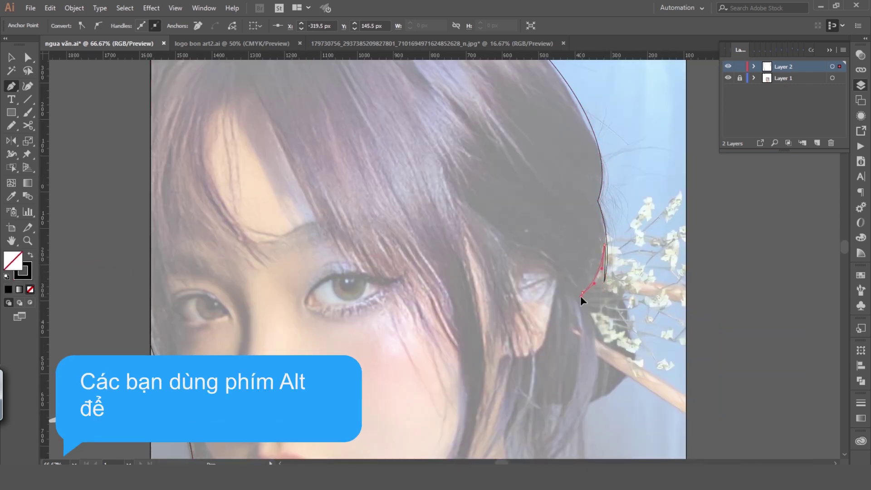
{"action": "scroll", "coordinate": [581, 296], "scroll_direction": "down", "scroll_amount": 5}
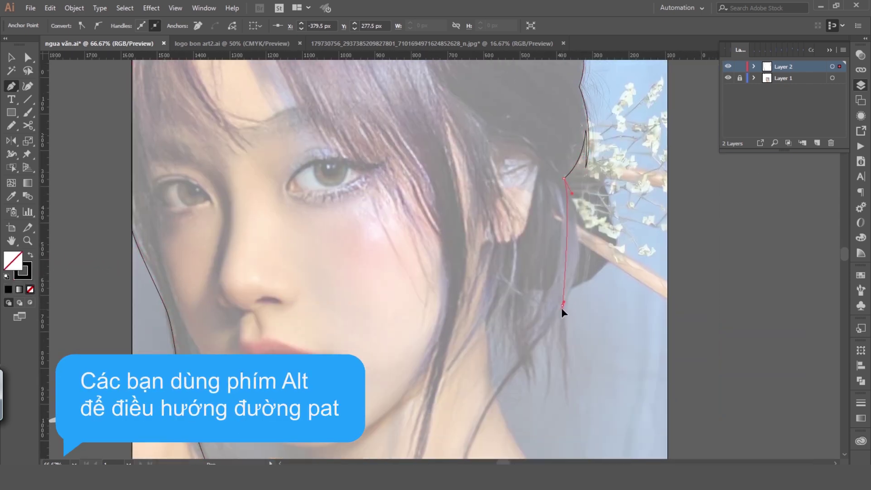
{"action": "scroll", "coordinate": [561, 307], "scroll_direction": "down", "scroll_amount": 5}
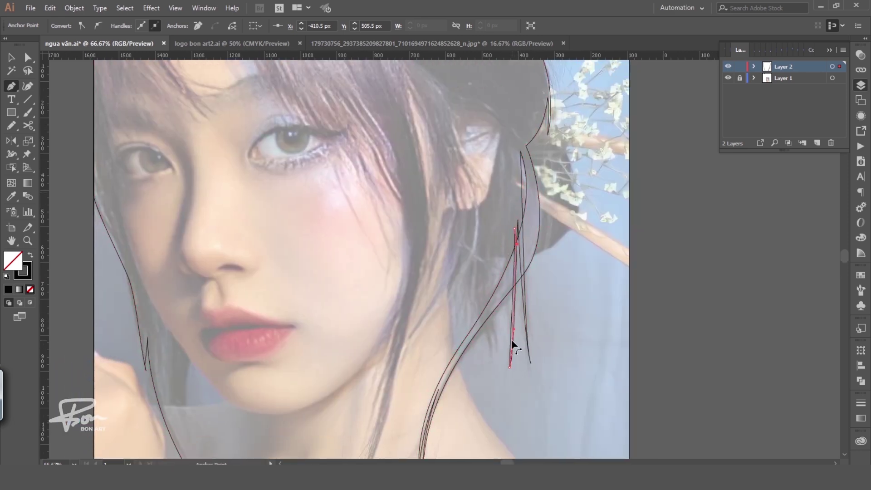
Step: Trace curved hair strands falling along the right side toward the neck
{"action": "left_click", "coordinate": [508, 231]}
{"action": "left_click_drag", "start_coordinate": [496, 343], "coordinate": [497, 348]}
{"action": "left_click", "coordinate": [497, 348], "text": "ctrl"}
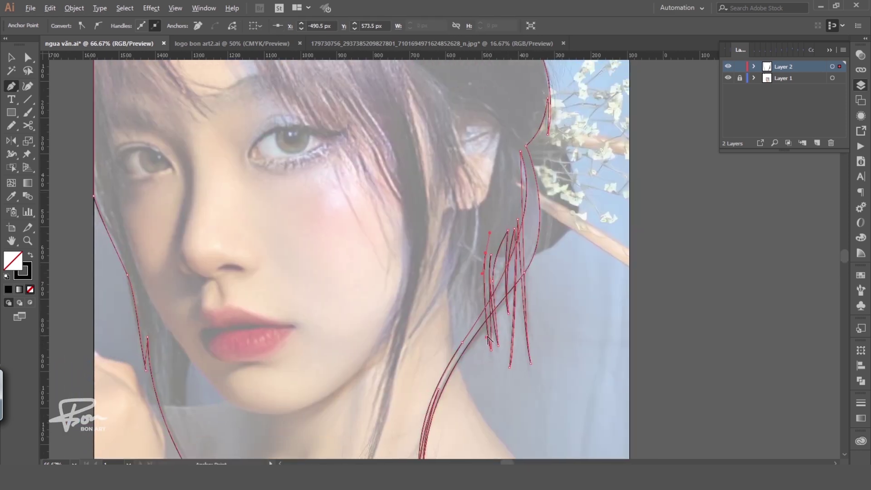
{"action": "left_click", "coordinate": [462, 255]}
{"action": "left_click_drag", "start_coordinate": [423, 327], "coordinate": [411, 339]}
{"action": "key", "text": "ctrl+a"}
{"action": "left_click", "coordinate": [456, 209]}
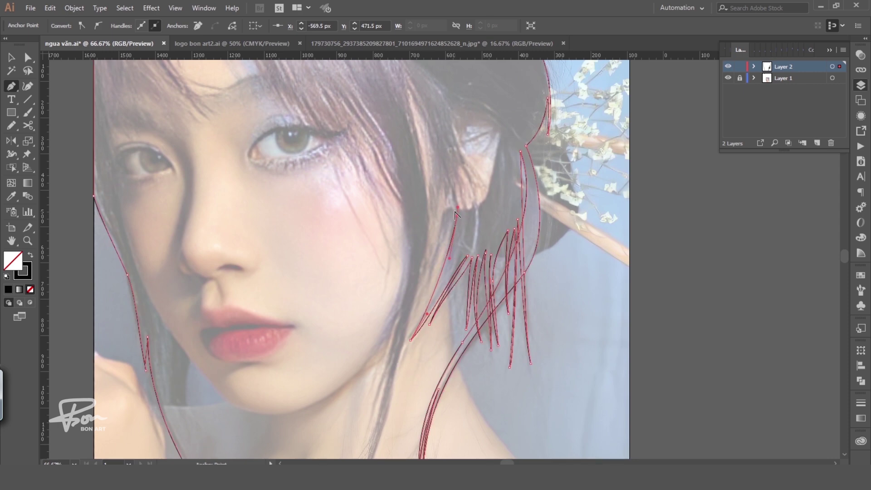
{"action": "key", "text": "ctrl+minus"}
Step: Extend the upper strand and trace a new hair strand near the ear
{"action": "left_click", "coordinate": [470, 206]}
{"action": "left_click", "coordinate": [427, 186]}
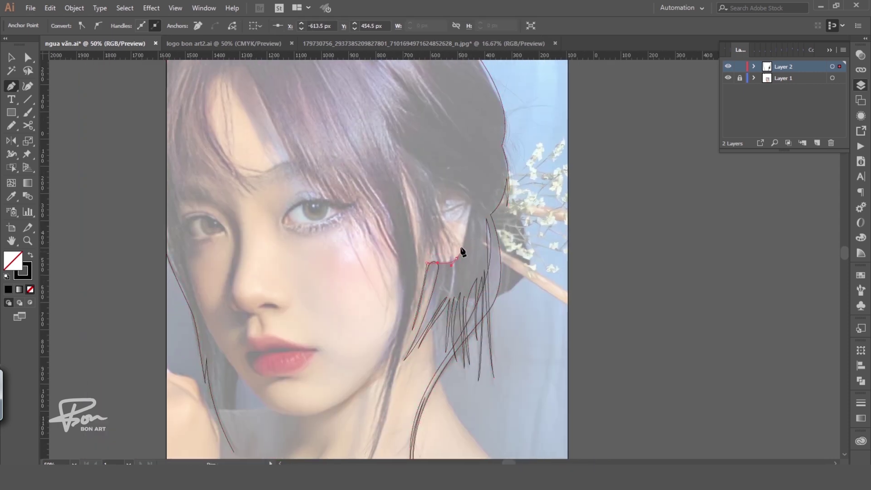
{"action": "left_click_drag", "start_coordinate": [407, 146], "coordinate": [422, 150]}
{"action": "left_click", "coordinate": [435, 207]}
{"action": "left_click", "coordinate": [439, 272]}
{"action": "left_click", "coordinate": [418, 203]}
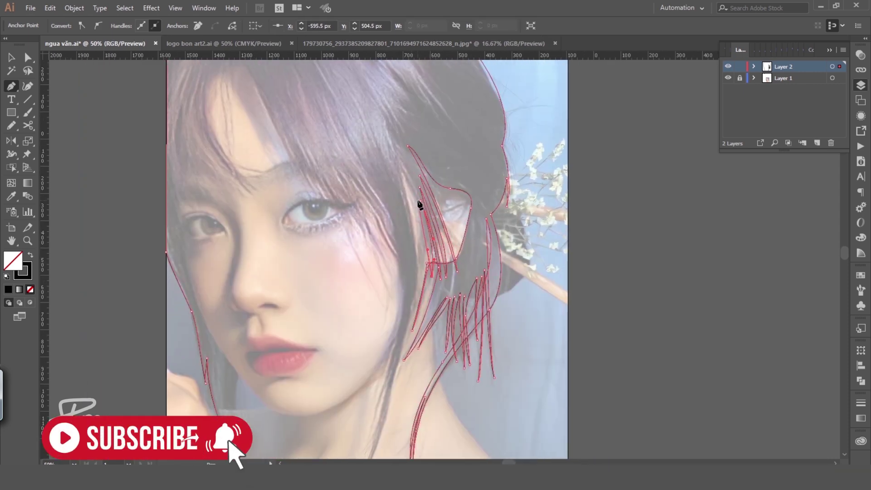
{"action": "left_click", "coordinate": [404, 173]}
{"action": "scroll", "coordinate": [422, 294], "scroll_direction": "down", "scroll_amount": 5}
Step: Trace closed hair strands beside the cheek and down along the side of the face
{"action": "left_click", "coordinate": [366, 409]}
{"action": "left_click", "coordinate": [398, 287]}
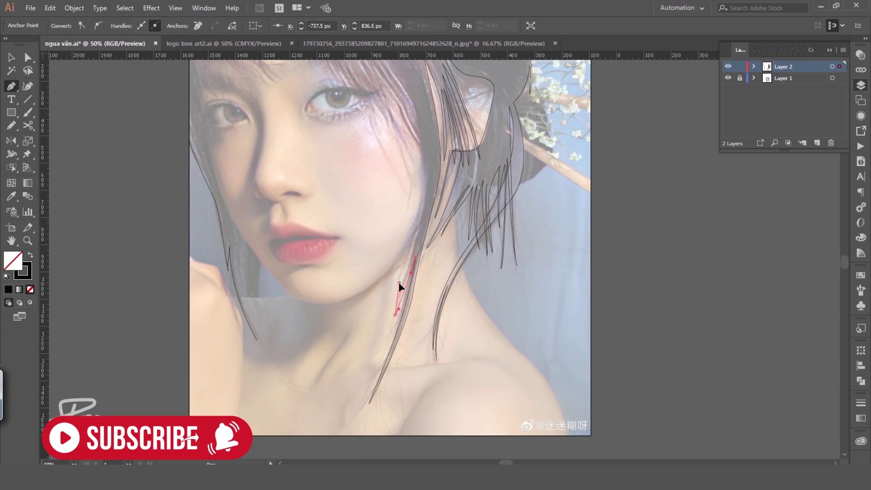
{"action": "scroll", "coordinate": [392, 321], "scroll_direction": "up", "scroll_amount": 5}
{"action": "scroll", "coordinate": [393, 321], "scroll_direction": "up", "scroll_amount": 2}
{"action": "left_click", "coordinate": [374, 202]}
{"action": "left_click", "coordinate": [404, 268]}
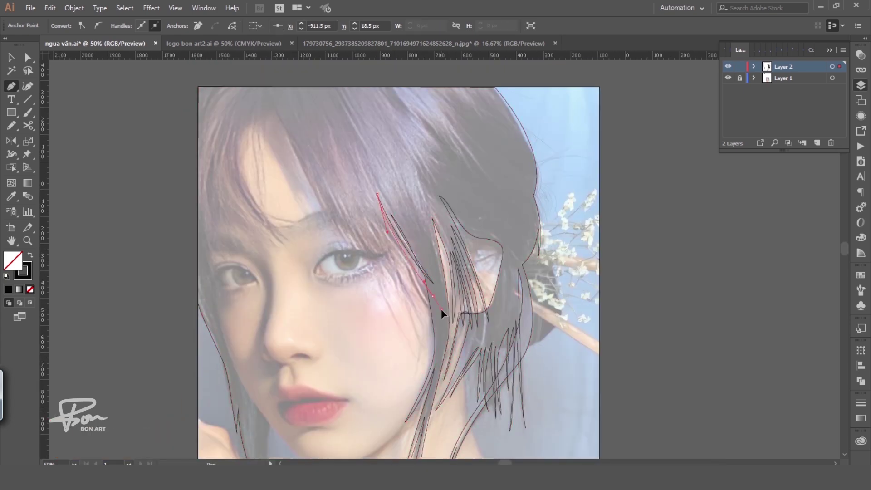
{"action": "left_click", "coordinate": [422, 301]}
{"action": "left_click", "coordinate": [433, 308]}
{"action": "left_click", "coordinate": [433, 367]}
{"action": "left_click", "coordinate": [396, 312]}
{"action": "left_click", "coordinate": [376, 261]}
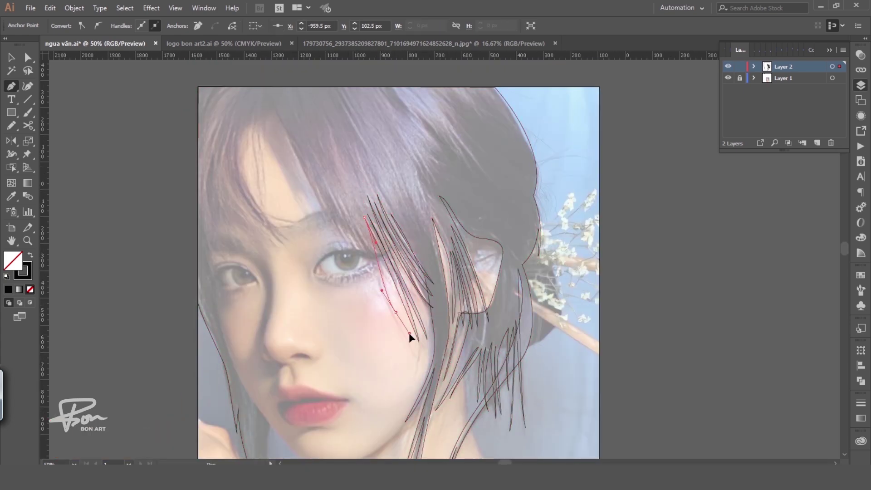
{"action": "left_click", "coordinate": [365, 227]}
{"action": "key", "text": "ctrl+a"}
Step: Trace the bang strands across the forehead and down the left side
{"action": "left_click", "coordinate": [336, 187]}
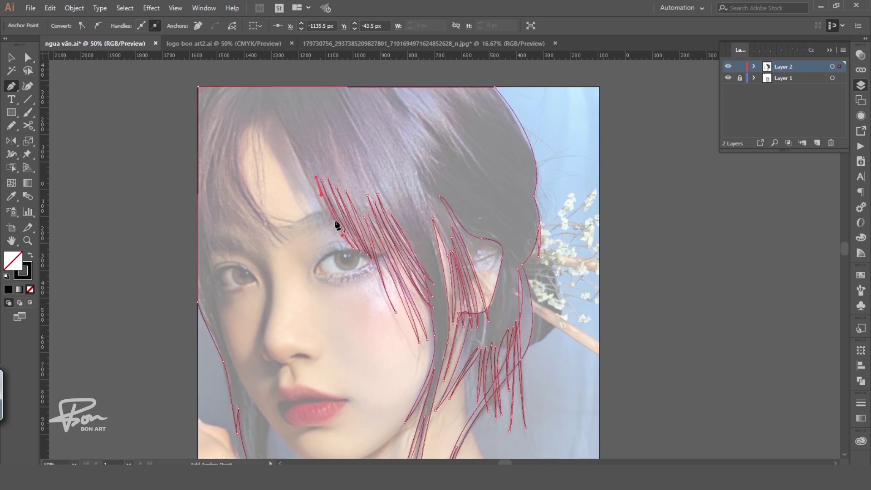
{"action": "left_click", "coordinate": [262, 115]}
{"action": "left_click", "coordinate": [268, 134]}
{"action": "key", "text": "ctrl+z"}
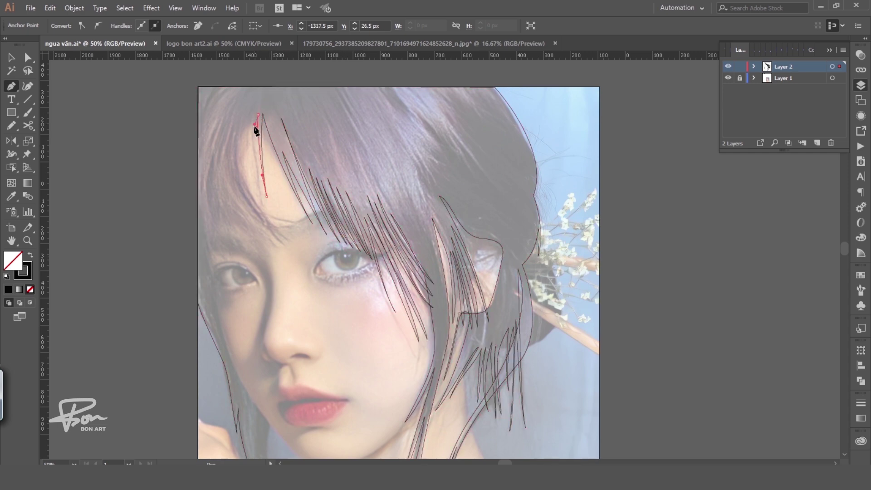
{"action": "left_click", "coordinate": [242, 166]}
{"action": "left_click", "coordinate": [249, 198]}
{"action": "left_click_drag", "start_coordinate": [271, 225], "coordinate": [275, 236]}
{"action": "left_click", "coordinate": [275, 249]}
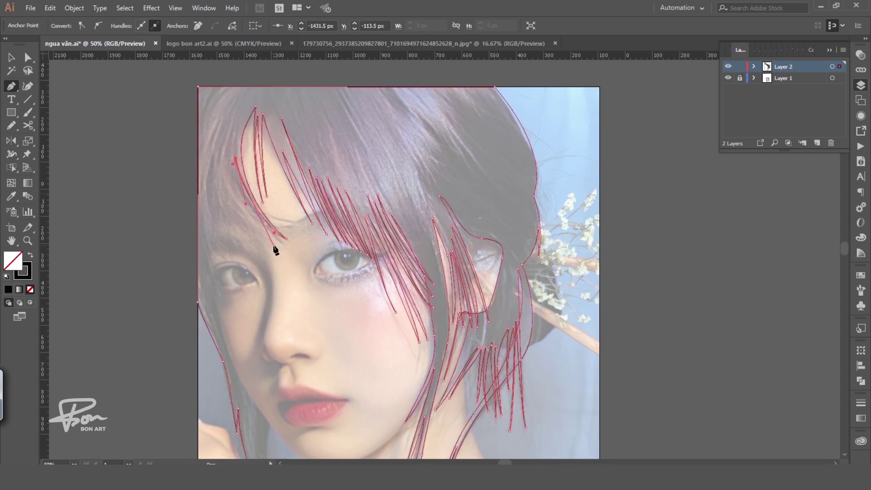
{"action": "left_click", "coordinate": [271, 221]}
{"action": "left_click", "coordinate": [220, 184]}
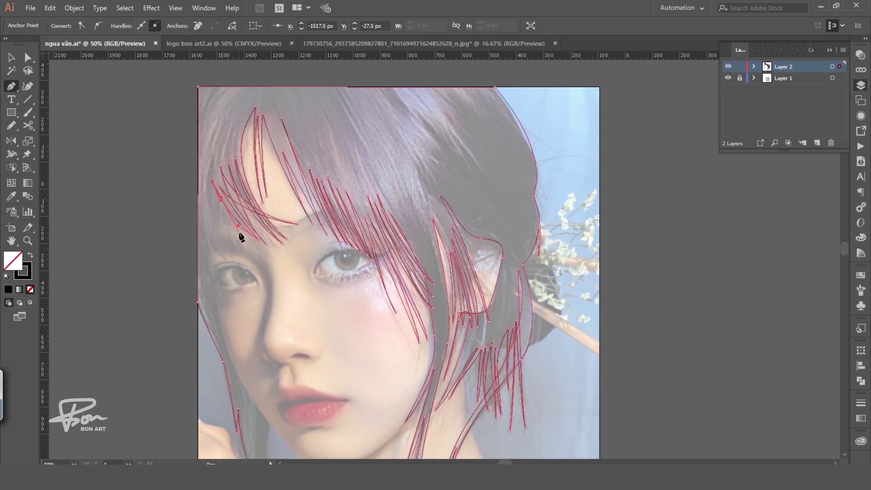
Step: Select all the hair paths, give them a solid black fill, and deselect
{"action": "left_click_drag", "start_coordinate": [216, 233], "coordinate": [269, 148]}
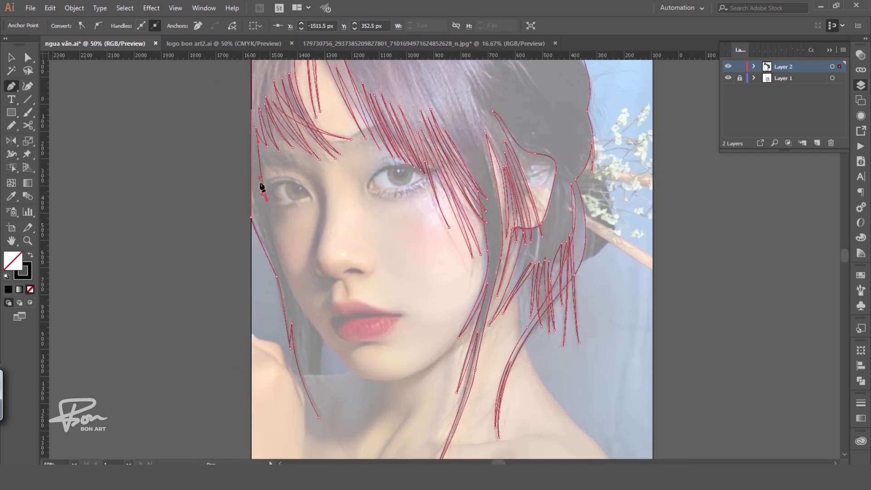
{"action": "key", "text": "ctrl+shift+a"}
{"action": "key", "text": "ctrl+a"}
{"action": "key", "text": "shift+x"}
Step: Draw a closed eyeliner shape along the right eye's upper lid and fill it black
{"action": "key", "text": "ctrl+1"}
{"action": "key", "text": "ctrl+shift+a"}
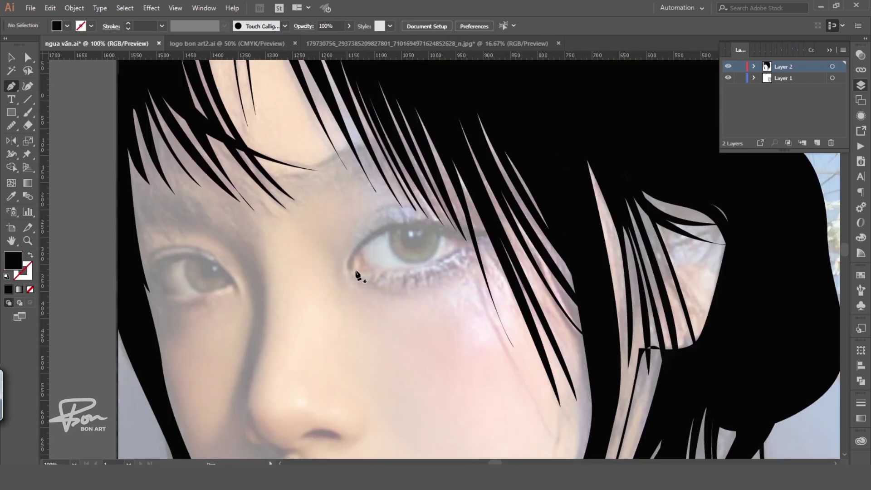
{"action": "left_click", "coordinate": [347, 269]}
{"action": "left_click_drag", "start_coordinate": [444, 213], "coordinate": [424, 215]}
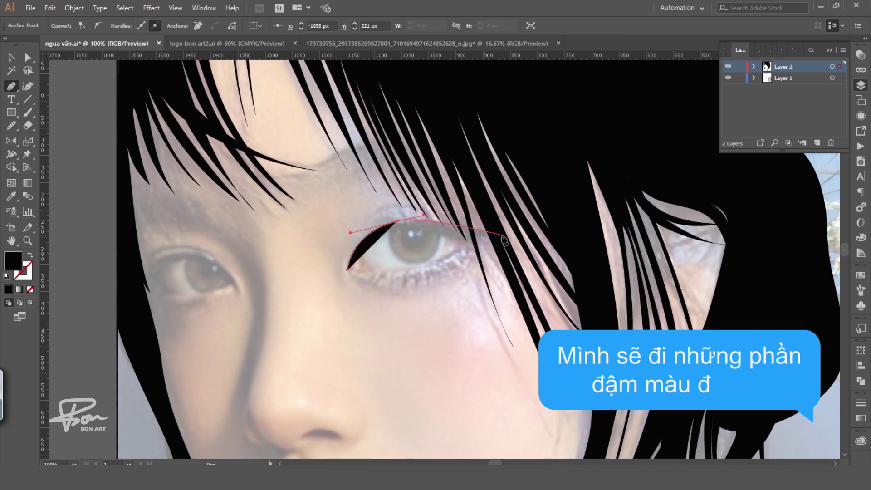
{"action": "left_click_drag", "start_coordinate": [504, 230], "coordinate": [524, 226]}
{"action": "key", "text": "shift+x"}
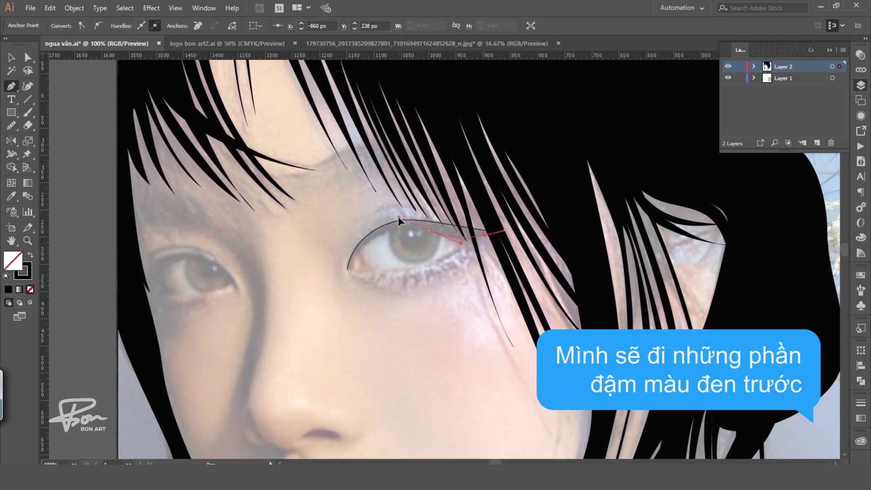
{"action": "left_click_drag", "start_coordinate": [398, 220], "coordinate": [399, 221]}
{"action": "left_click_drag", "start_coordinate": [347, 269], "coordinate": [344, 306]}
{"action": "key", "text": "shift+x"}
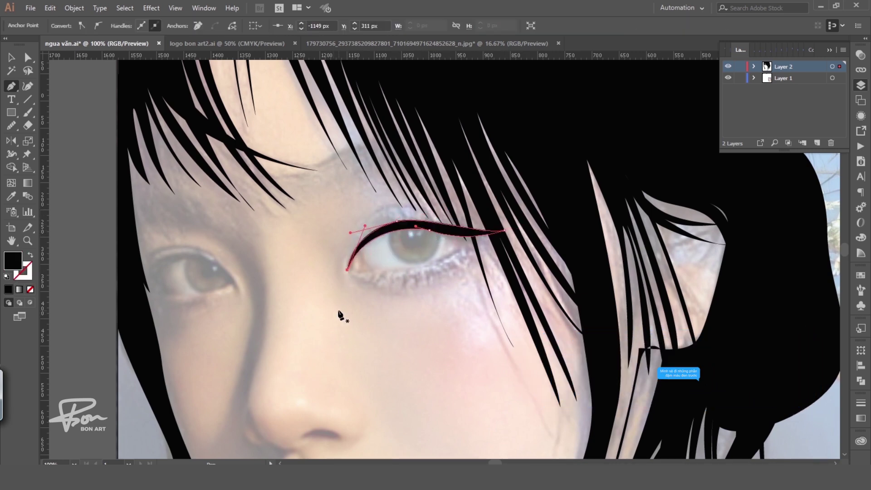
Step: Pen a thin line along the lower lid joining the upper lid, then select its corner point
{"action": "key", "text": "a"}
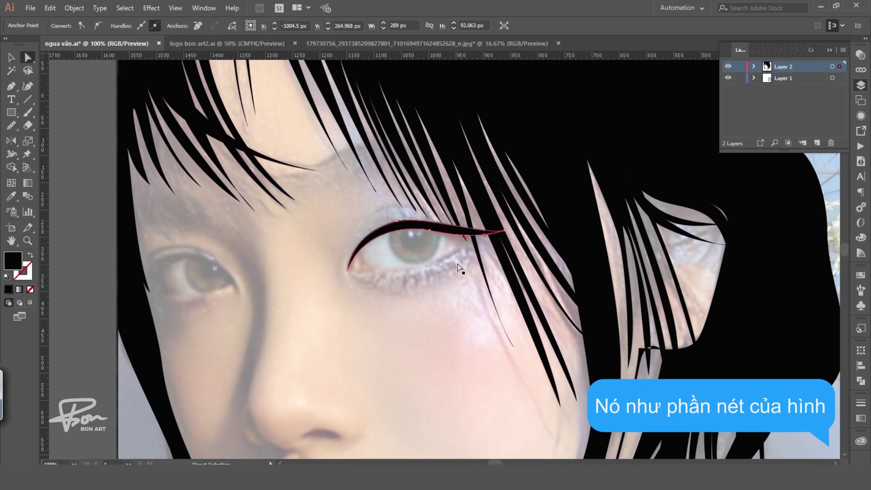
{"action": "left_click", "coordinate": [440, 286]}
{"action": "key", "text": "p"}
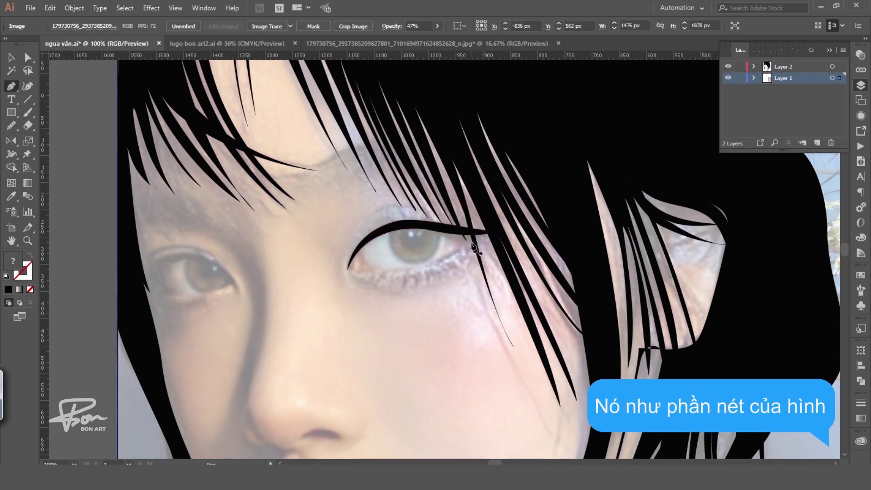
{"action": "left_click", "coordinate": [465, 244]}
{"action": "left_click", "coordinate": [448, 259]}
{"action": "left_click", "coordinate": [428, 265]}
{"action": "left_click", "coordinate": [409, 271]}
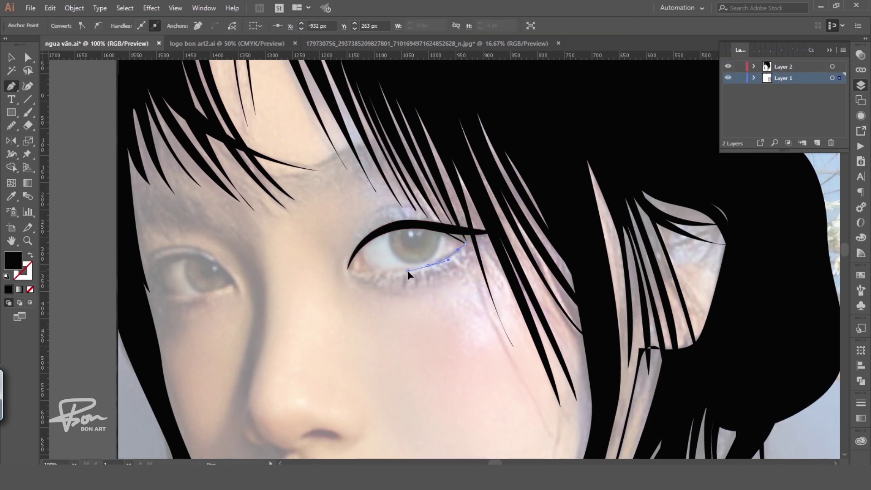
{"action": "left_click", "coordinate": [441, 230]}
{"action": "key", "text": "a"}
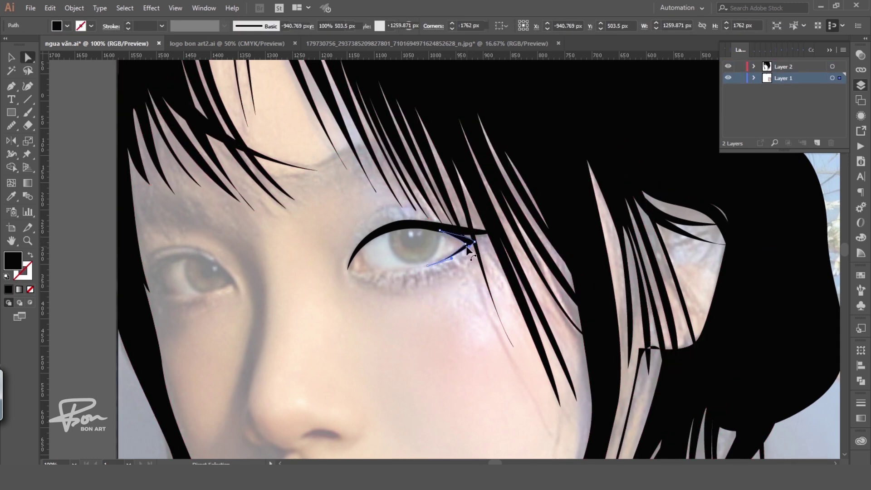
{"action": "left_click", "coordinate": [451, 259]}
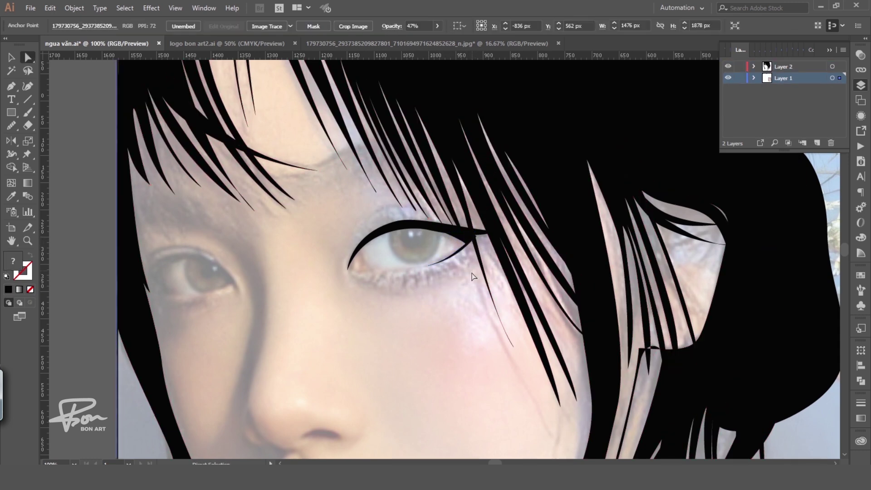
Step: Adjust the lower-lid corner, place a circle over the iris and erase its top above the lid
{"action": "left_click_drag", "start_coordinate": [467, 239], "coordinate": [475, 243]}
{"action": "left_click", "coordinate": [471, 296]}
{"action": "key", "text": "l"}
{"action": "left_click_drag", "start_coordinate": [419, 232], "coordinate": [448, 260]}
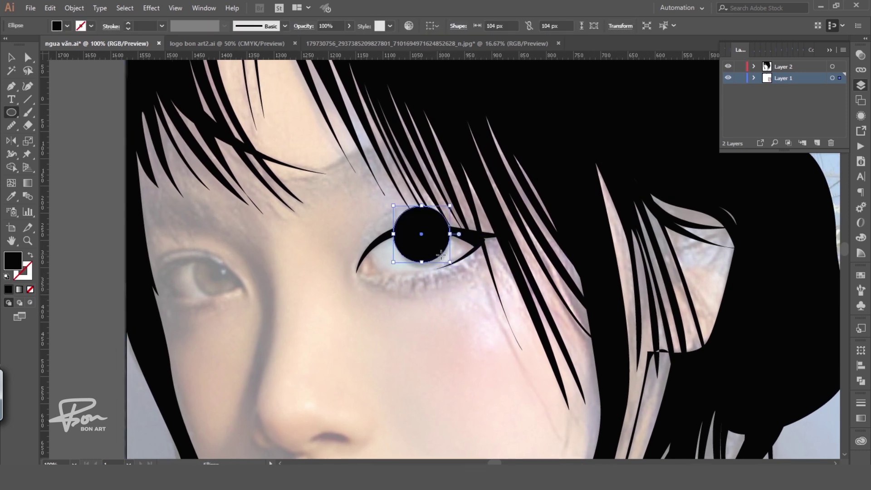
{"action": "key", "text": "v"}
{"action": "left_click_drag", "start_coordinate": [420, 232], "coordinate": [451, 241]}
{"action": "key", "text": "shift+x"}
{"action": "key", "text": "shift+x"}
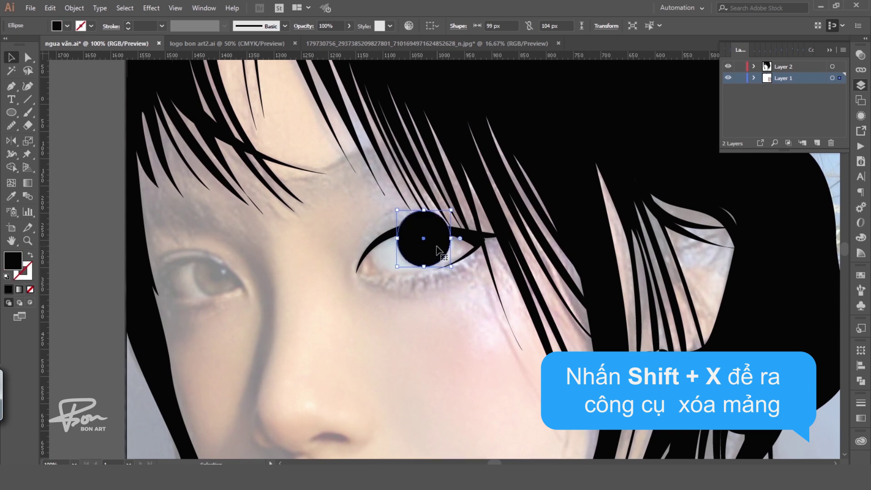
{"action": "key", "text": "shift+e"}
{"action": "left_click_drag", "start_coordinate": [390, 220], "coordinate": [458, 220]}
{"action": "left_click", "coordinate": [447, 300], "text": "ctrl"}
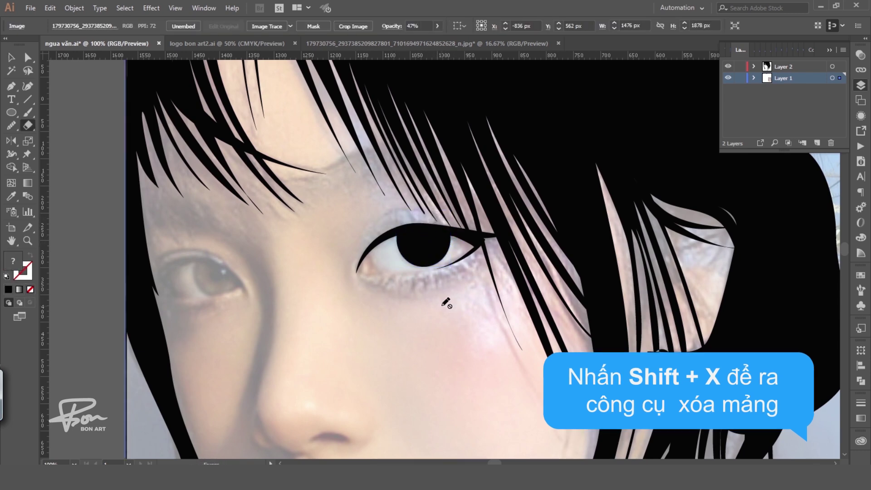
Step: Draw a circle over the left eye, erase it into an almond piece, and fill it black
{"action": "left_click_drag", "start_coordinate": [222, 270], "coordinate": [252, 282]}
{"action": "key", "text": "shift+x"}
{"action": "key", "text": "shift+e"}
{"action": "left_click_drag", "start_coordinate": [190, 245], "coordinate": [231, 261]}
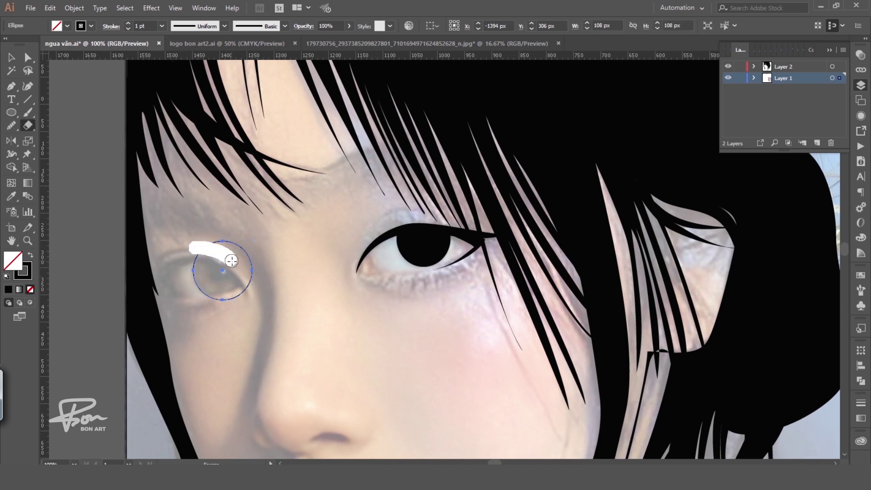
{"action": "left_click_drag", "start_coordinate": [224, 300], "coordinate": [248, 275]}
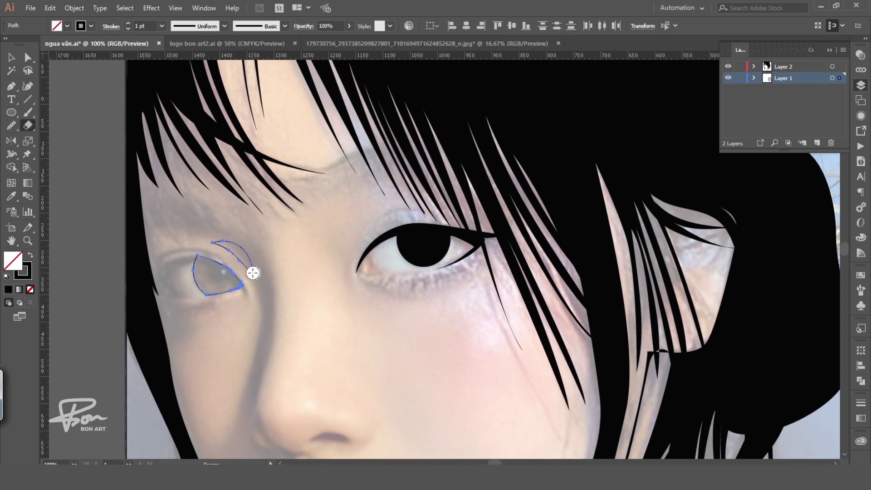
{"action": "key", "text": "shift+x"}
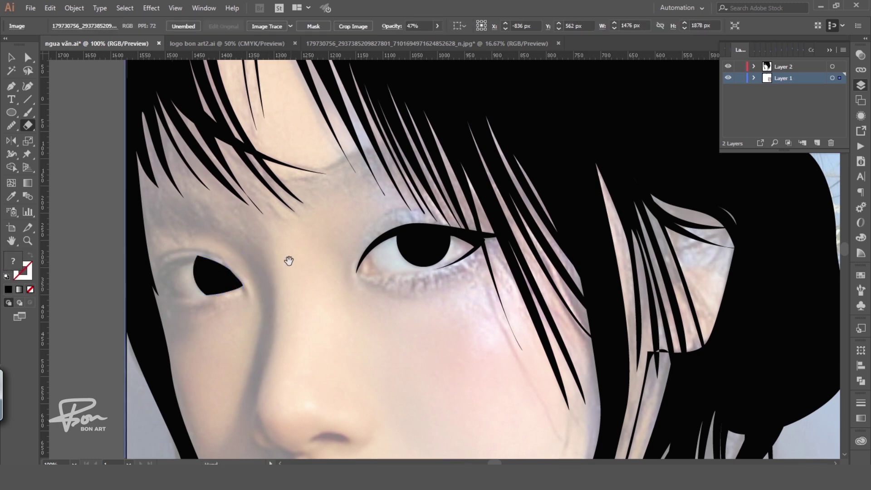
Step: Draw the left eyelid swept past the outer corner and merge it with the eye using Shape Builder
{"action": "key", "text": "p"}
{"action": "left_click", "coordinate": [247, 293]}
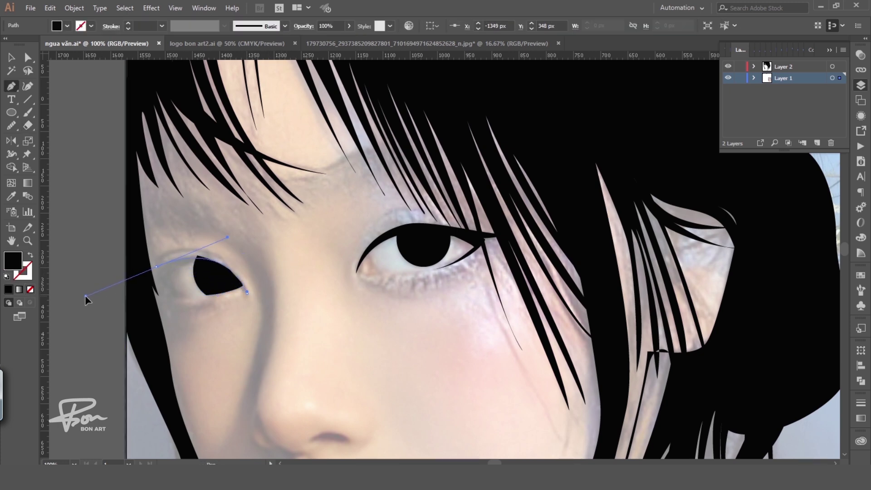
{"action": "left_click_drag", "start_coordinate": [145, 272], "coordinate": [139, 270]}
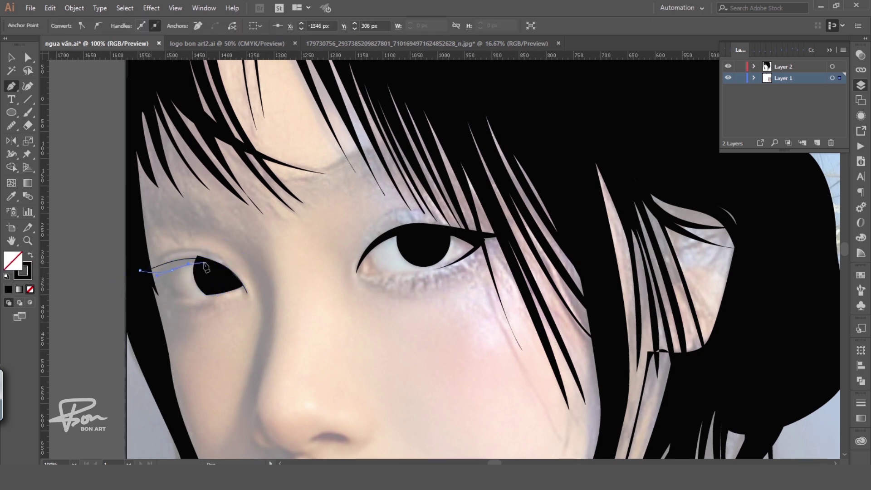
{"action": "left_click_drag", "start_coordinate": [248, 293], "coordinate": [258, 313]}
{"action": "key", "text": "v"}
{"action": "left_click", "coordinate": [236, 290], "text": "shift"}
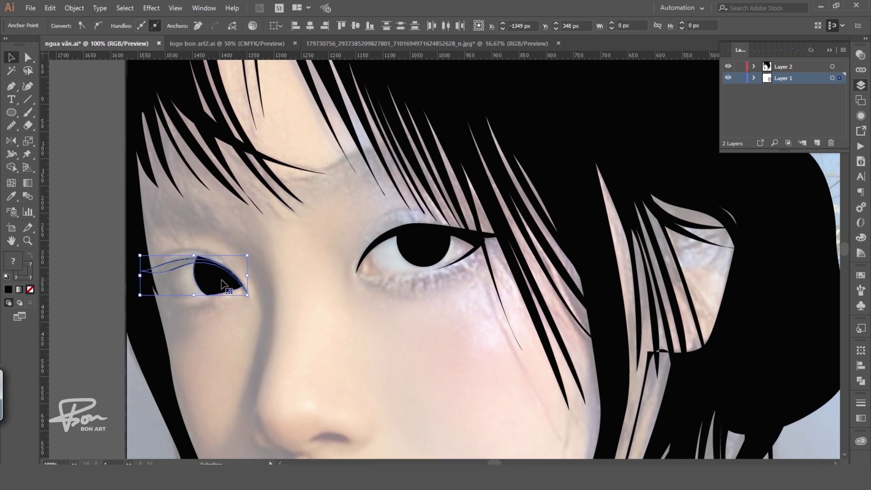
{"action": "key", "text": "shift+m"}
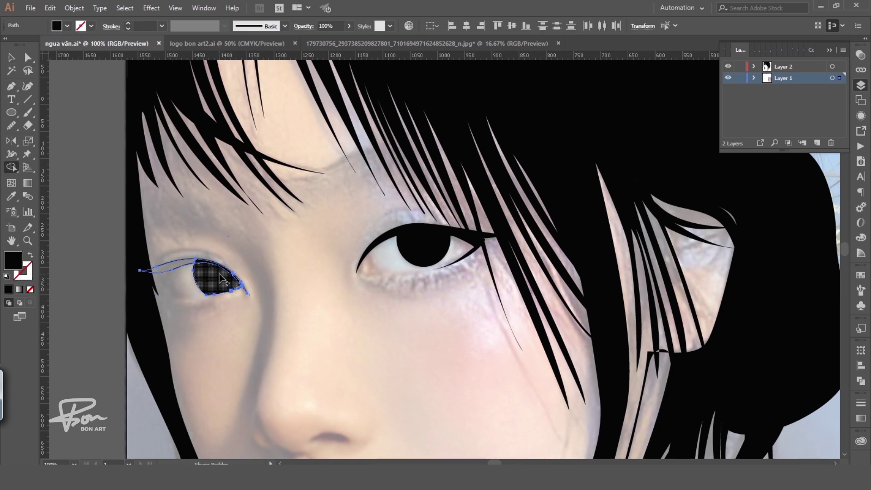
{"action": "left_click_drag", "start_coordinate": [222, 276], "coordinate": [156, 267]}
{"action": "left_click", "coordinate": [271, 286]}
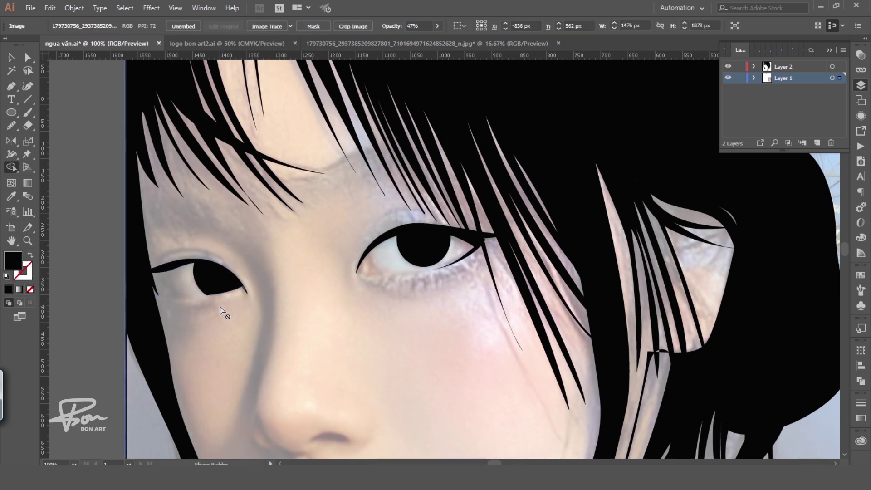
Step: Draw a Pencil lower lid line under the left eye and make it black
{"action": "key", "text": "n"}
{"action": "left_click_drag", "start_coordinate": [165, 282], "coordinate": [157, 273]}
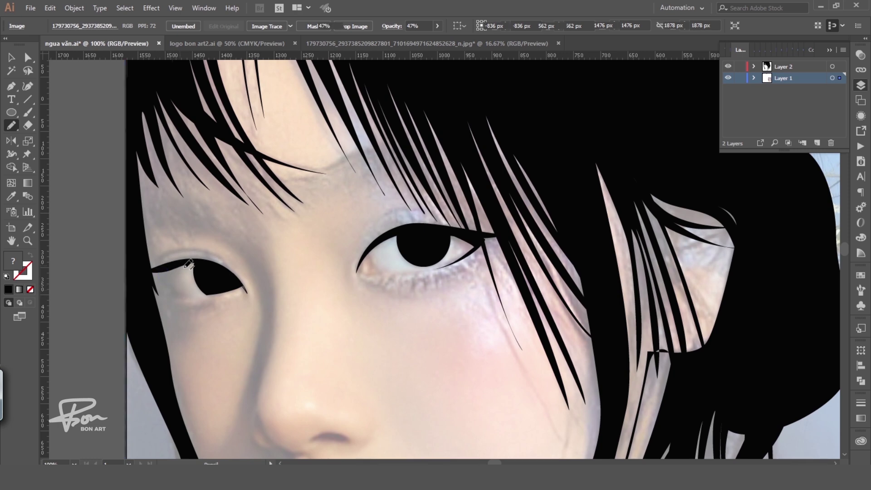
{"action": "key", "text": "i"}
{"action": "left_click", "coordinate": [213, 279]}
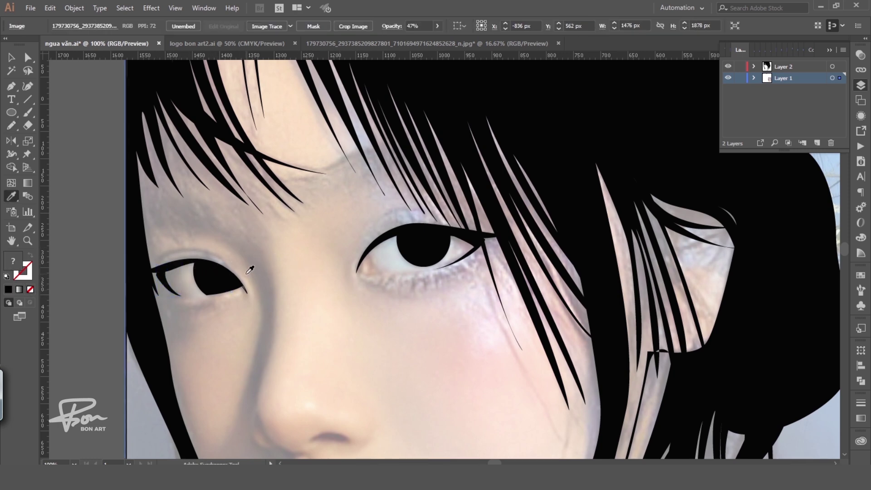
Step: Pen a thin curved crease line above the left eye
{"action": "key", "text": "p"}
{"action": "left_click", "coordinate": [153, 259]}
{"action": "left_click", "coordinate": [212, 254]}
{"action": "left_click_drag", "start_coordinate": [229, 267], "coordinate": [237, 277]}
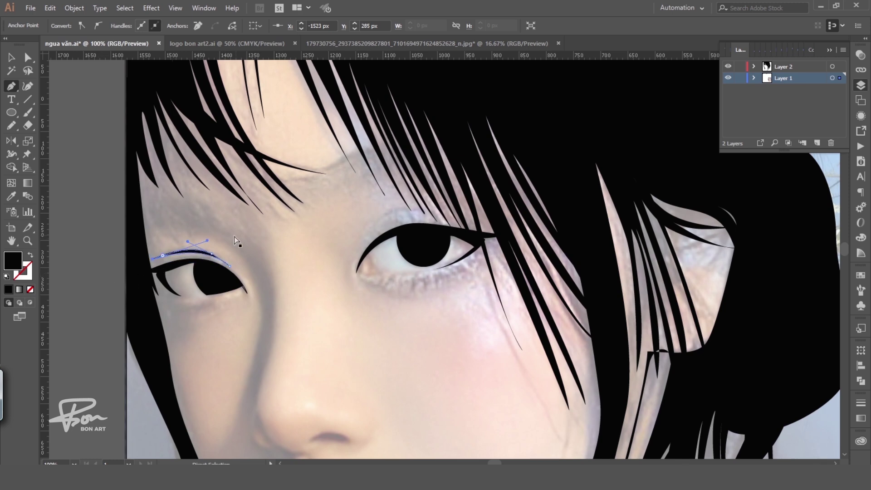
{"action": "left_click", "coordinate": [239, 266], "text": "ctrl"}
{"action": "key", "text": "shift+e"}
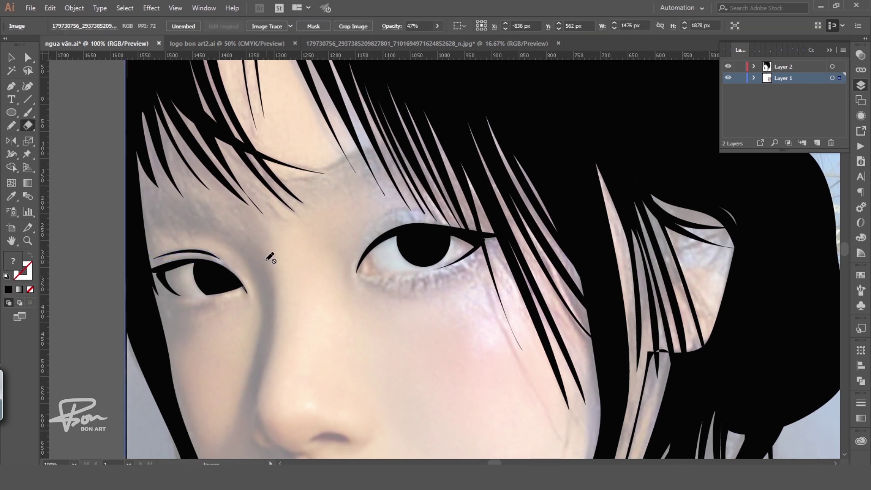
Step: Pen a crease line above the right eye
{"action": "key", "text": "p"}
{"action": "left_click", "coordinate": [372, 221]}
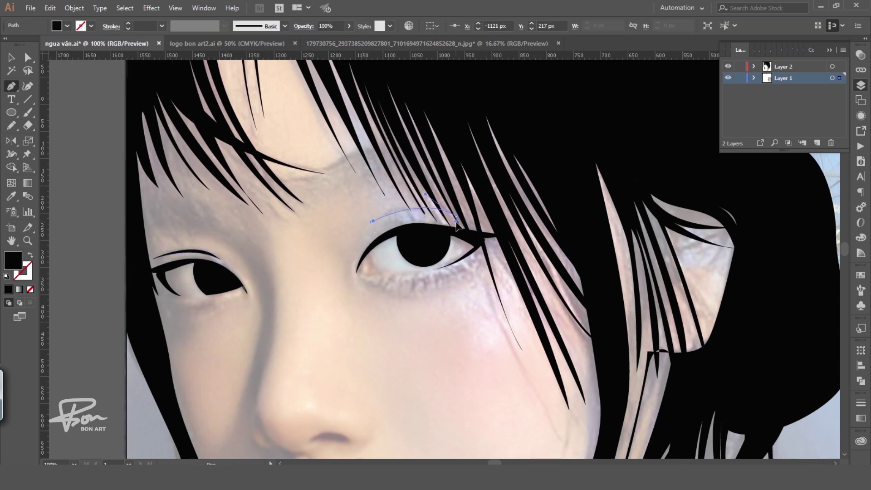
{"action": "left_click_drag", "start_coordinate": [456, 225], "coordinate": [457, 225]}
{"action": "left_click", "coordinate": [368, 229], "text": "ctrl"}
Step: Draw rows of black lower lashes on the right eye and then the left eye
{"action": "key", "text": "n"}
{"action": "scroll", "coordinate": [412, 257], "scroll_direction": "down", "scroll_amount": 1}
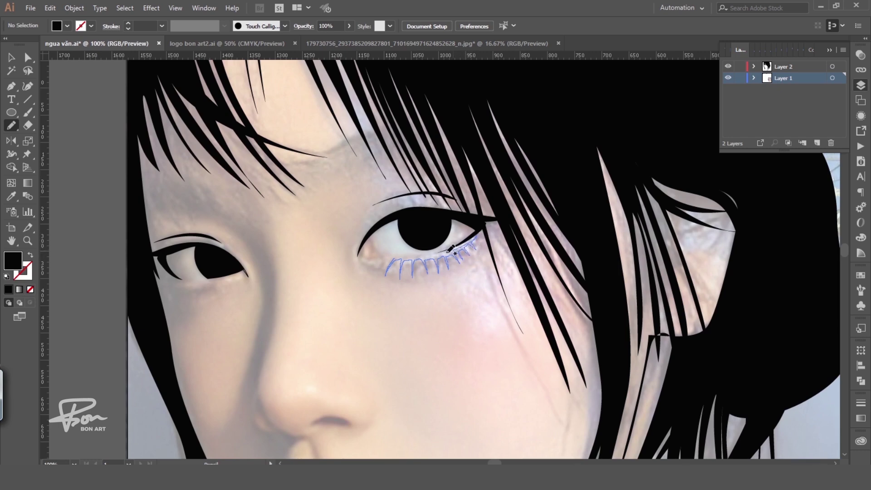
{"action": "left_click", "coordinate": [400, 254], "text": "ctrl"}
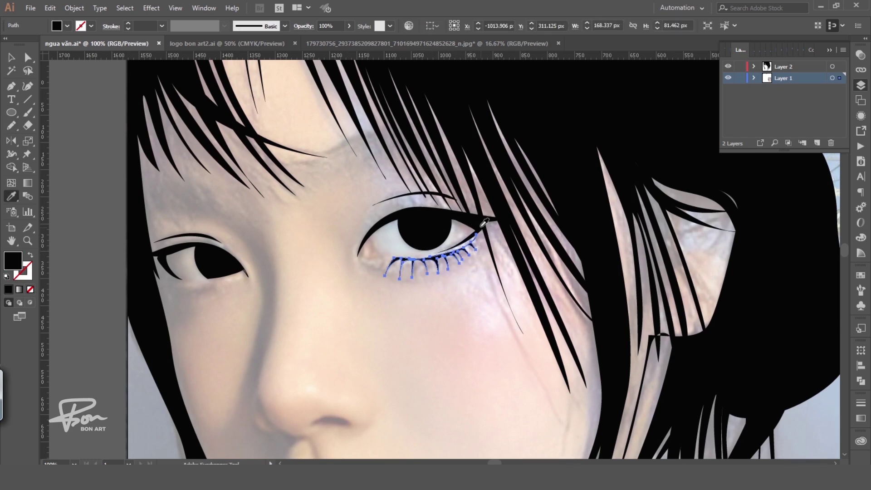
{"action": "scroll", "coordinate": [408, 251], "scroll_direction": "left", "scroll_amount": 5}
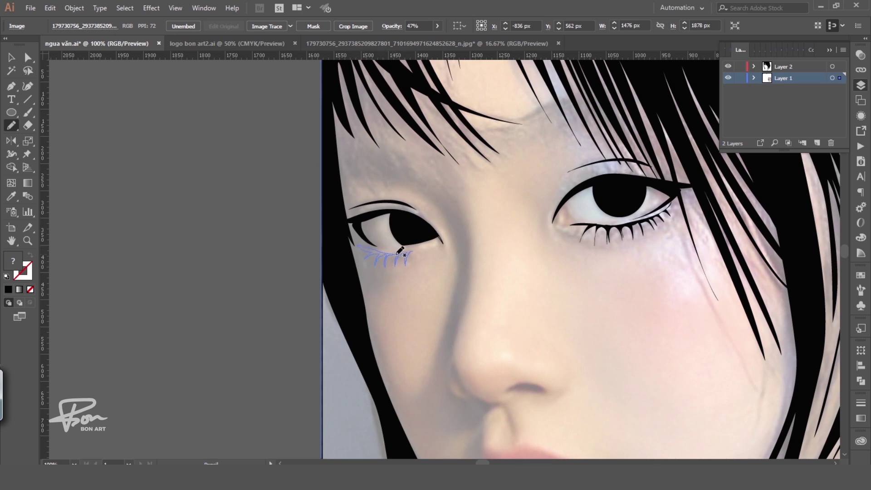
{"action": "left_click", "coordinate": [400, 250], "text": "ctrl"}
{"action": "key", "text": "ctrl+minus"}
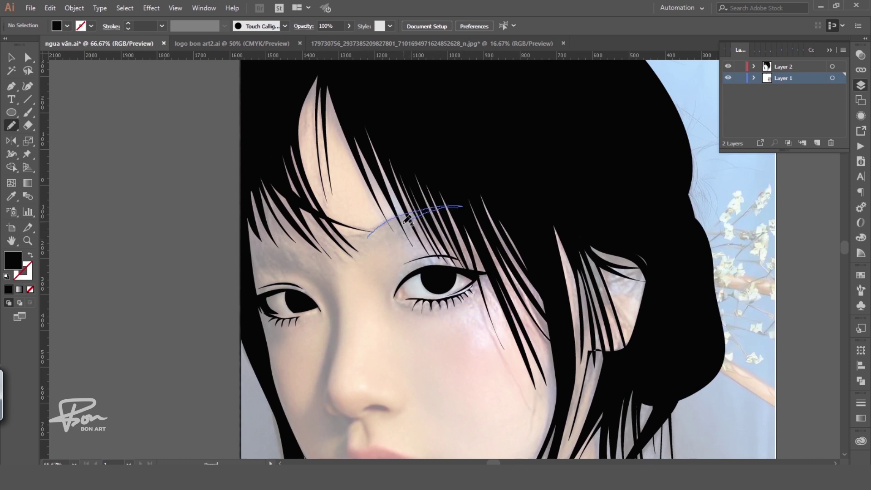
Step: Draw both eyebrows with the Pencil and make them solid black
{"action": "left_click_drag", "start_coordinate": [375, 239], "coordinate": [369, 238]}
{"action": "left_click", "coordinate": [370, 252], "text": "ctrl"}
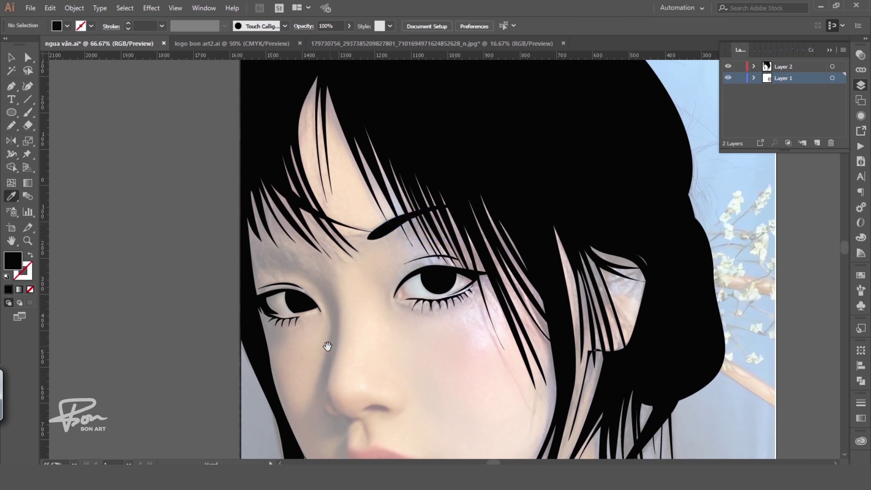
{"action": "scroll", "coordinate": [395, 308], "scroll_direction": "left", "scroll_amount": 1}
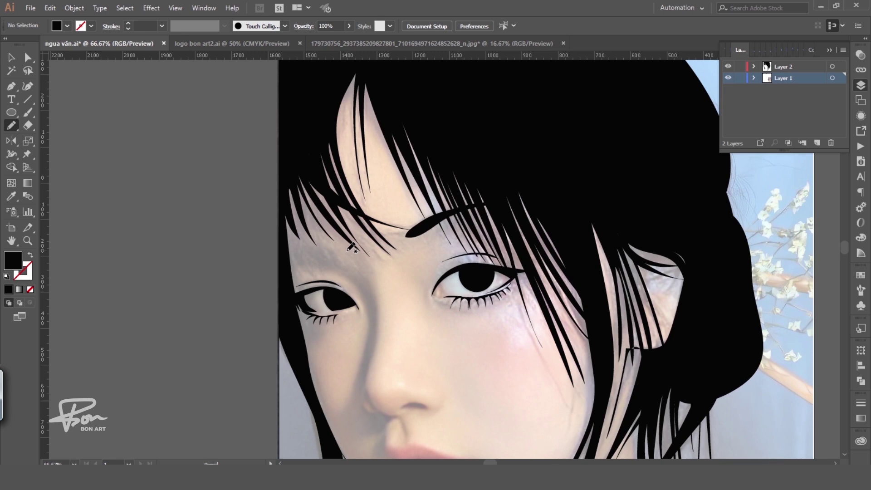
{"action": "left_click_drag", "start_coordinate": [326, 252], "coordinate": [338, 250]}
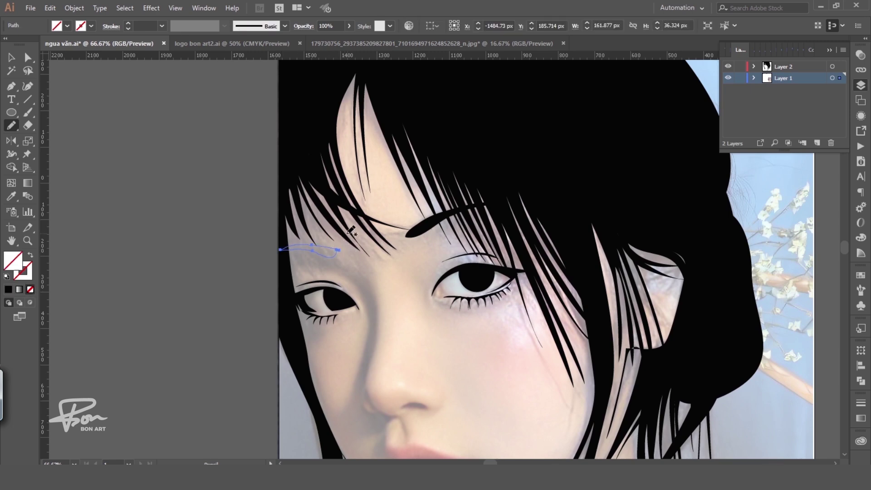
{"action": "key", "text": "i"}
{"action": "left_click", "coordinate": [417, 230]}
{"action": "left_click", "coordinate": [222, 303], "text": "ctrl"}
Step: Draw the nostril and a curved line beside the nose in black, then view the whole portrait
{"action": "key", "text": "n"}
{"action": "scroll", "coordinate": [454, 383], "scroll_direction": "down", "scroll_amount": 3}
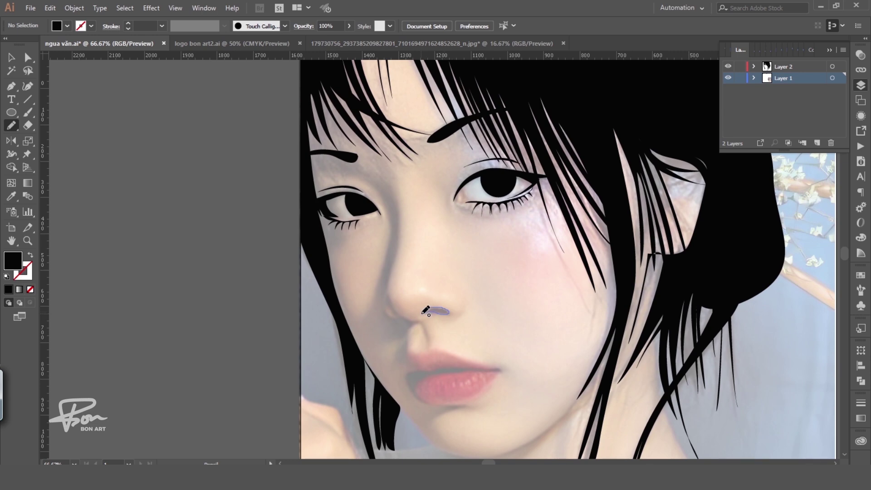
{"action": "left_click_drag", "start_coordinate": [426, 311], "coordinate": [429, 311]}
{"action": "key", "text": "i"}
{"action": "scroll", "coordinate": [359, 385], "scroll_direction": "up", "scroll_amount": 2}
{"action": "key", "text": "n"}
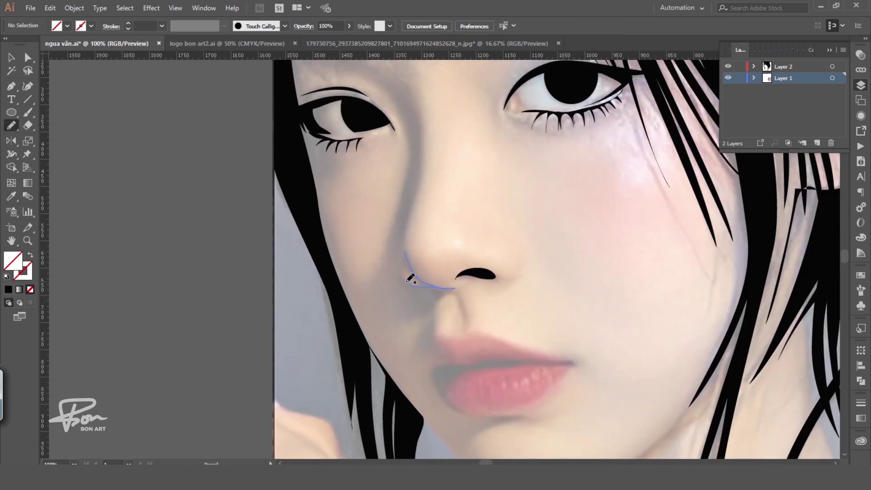
{"action": "key", "text": "i"}
{"action": "left_click", "coordinate": [476, 273]}
{"action": "key", "text": "n"}
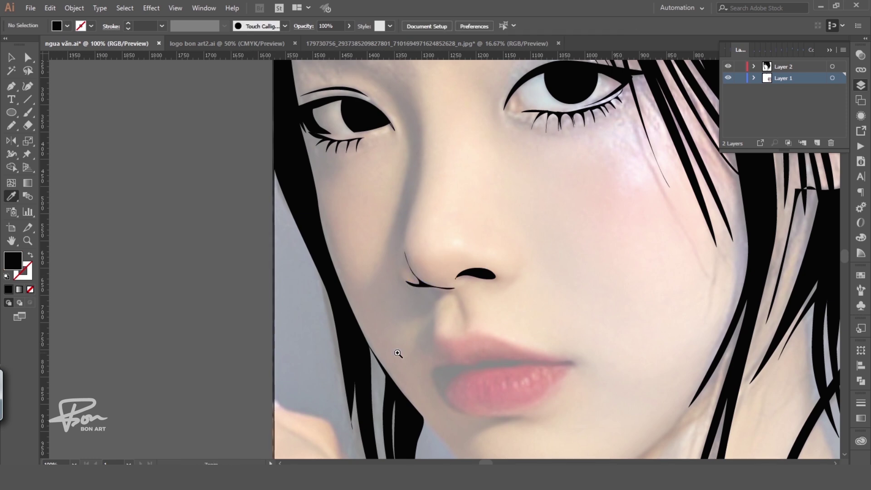
{"action": "key", "text": "ctrl+minus"}
{"action": "mouse_move", "coordinate": [399, 350]}
{"action": "left_mouse_down"}
{"action": "mouse_move", "coordinate": [531, 311]}
{"action": "mouse_move", "coordinate": [537, 375]}
{"action": "mouse_move", "coordinate": [504, 348]}
{"action": "left_mouse_up"}
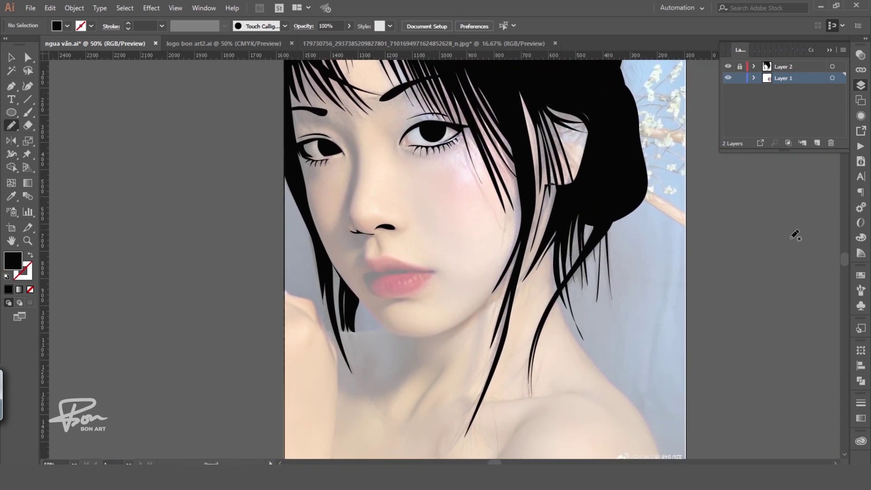
Step: Pen-trace the face outline from the left temple, down around the chin and up the right side
{"action": "left_click_drag", "start_coordinate": [530, 295], "coordinate": [522, 316]}
{"action": "key", "text": "p"}
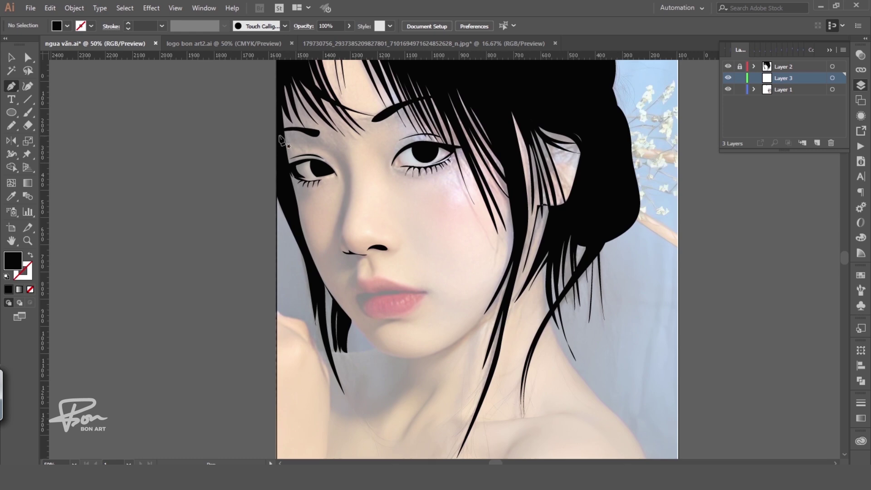
{"action": "left_click", "coordinate": [278, 136]}
{"action": "left_click_drag", "start_coordinate": [304, 248], "coordinate": [311, 260]}
{"action": "left_click_drag", "start_coordinate": [328, 291], "coordinate": [334, 297]}
{"action": "left_click", "coordinate": [380, 358]}
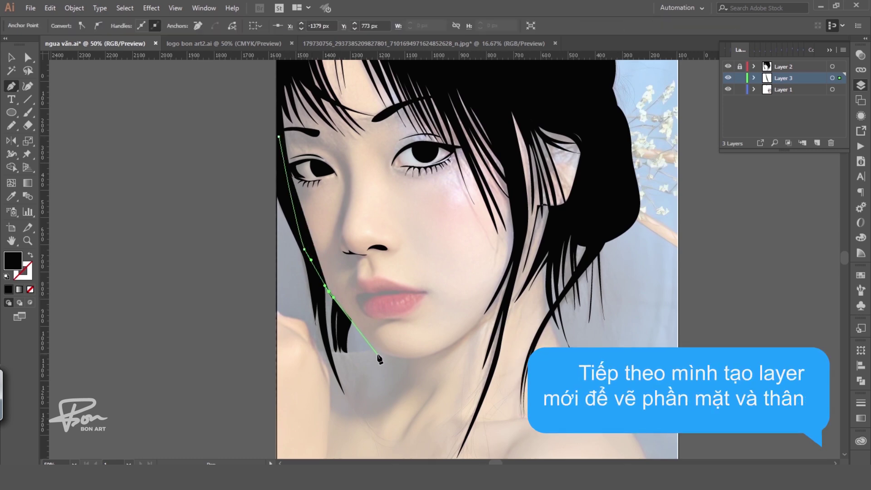
{"action": "left_click_drag", "start_coordinate": [390, 355], "coordinate": [391, 365]}
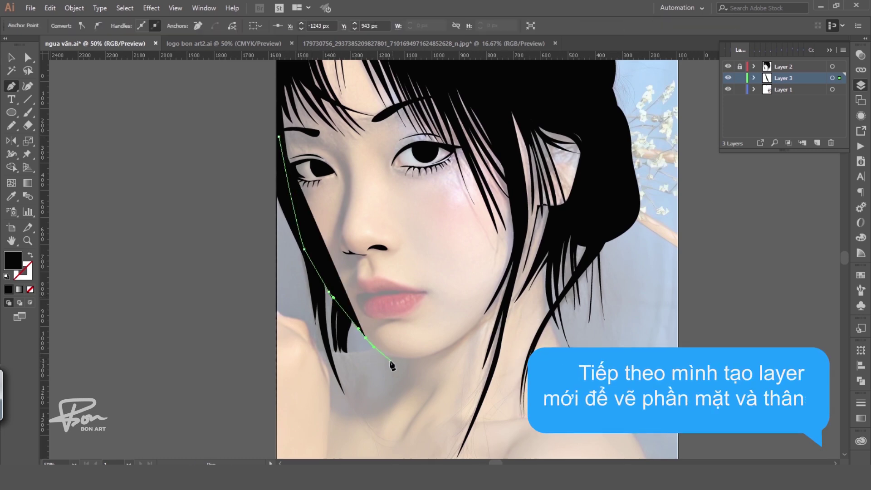
{"action": "key", "text": "shift+x"}
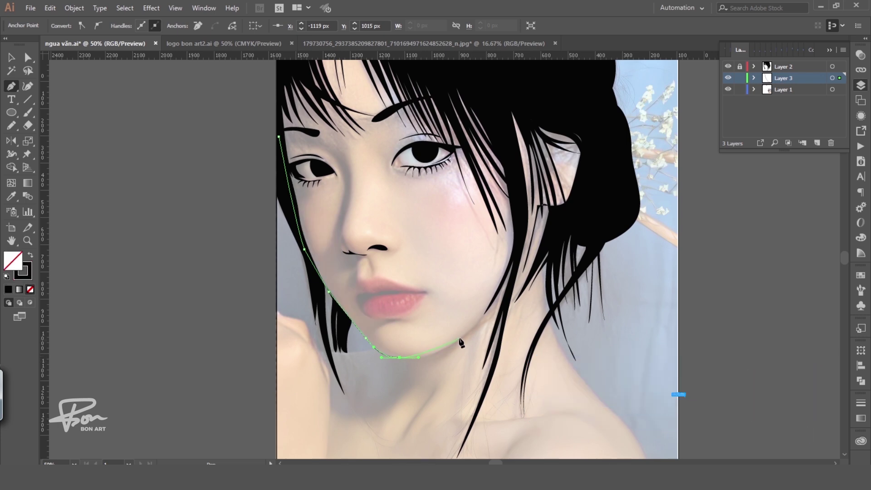
{"action": "left_click_drag", "start_coordinate": [462, 337], "coordinate": [489, 316]}
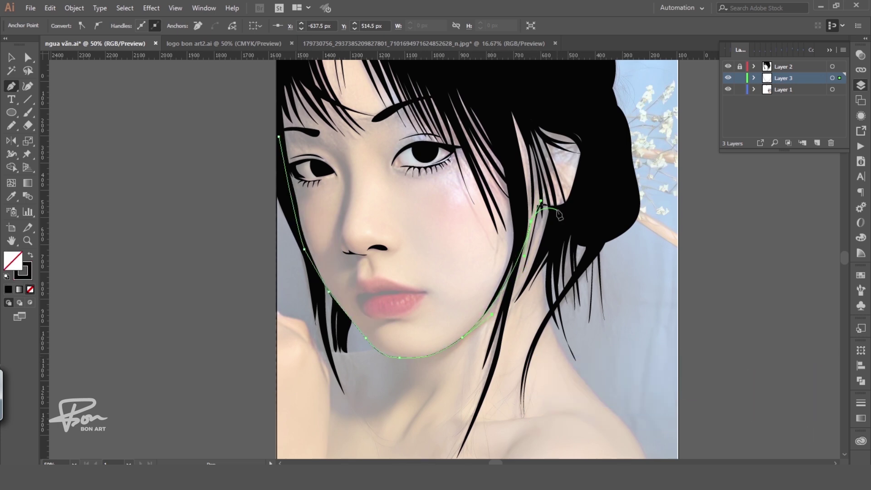
{"action": "left_click_drag", "start_coordinate": [588, 117], "coordinate": [640, 237]}
Step: Close the outline along the left hairline and fill it with skin tone sampled from the photo
{"action": "left_click", "coordinate": [355, 371]}
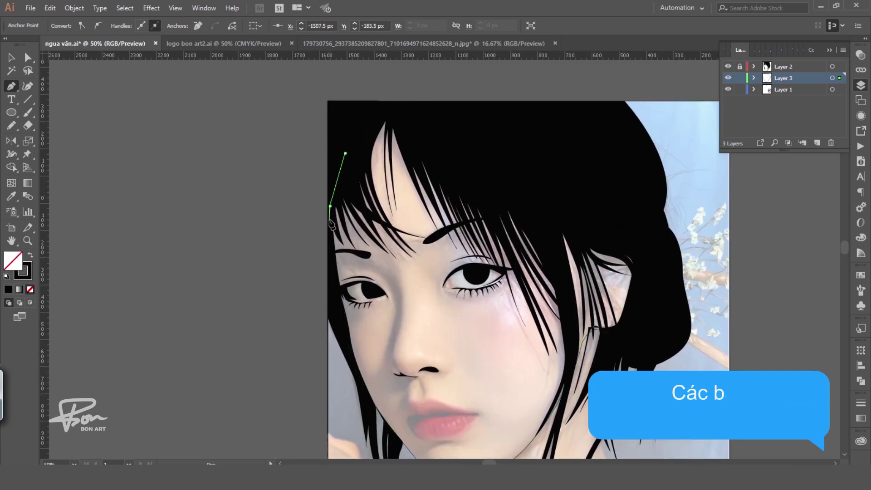
{"action": "left_click_drag", "start_coordinate": [330, 259], "coordinate": [330, 207]}
{"action": "key", "text": "i"}
{"action": "left_click", "coordinate": [436, 285]}
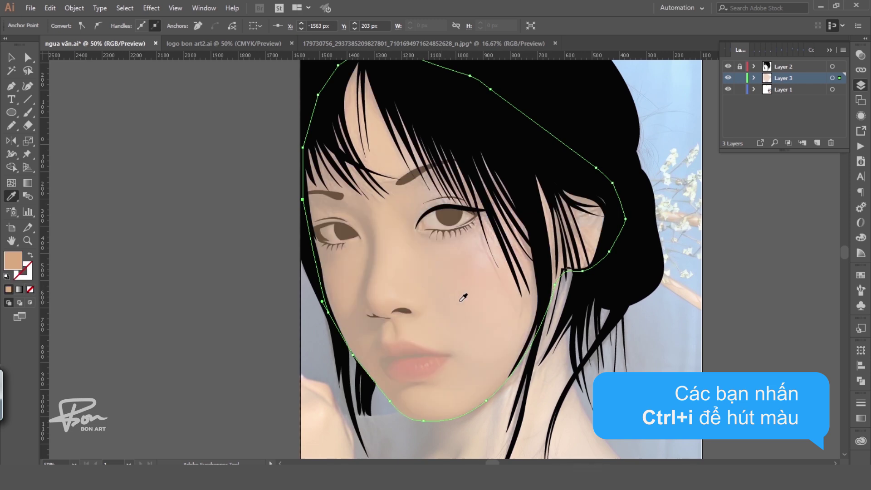
{"action": "key", "text": "ctrl+shift+a"}
{"action": "key", "text": "ctrl+minus"}
Step: Pen-trace the neck and right shoulder down past the artboard's bottom edge and up the left side
{"action": "key", "text": "p"}
{"action": "left_click", "coordinate": [503, 221]}
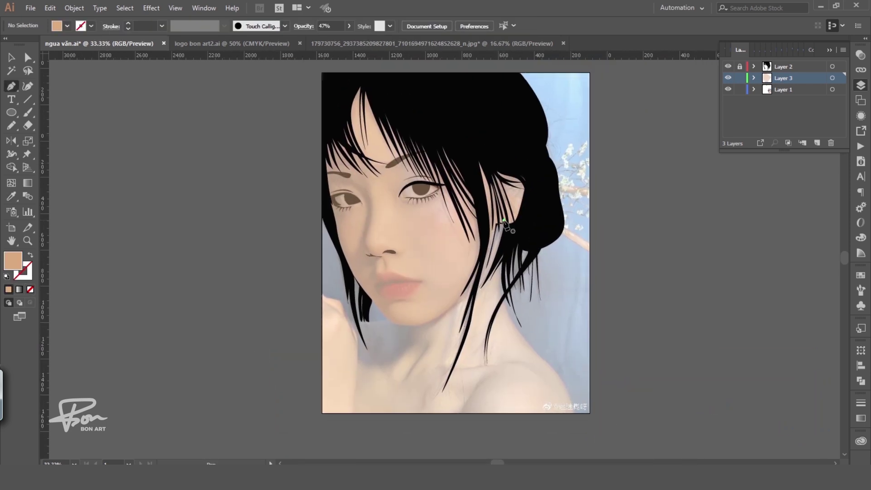
{"action": "left_click", "coordinate": [500, 288]}
{"action": "left_click", "coordinate": [502, 302]}
{"action": "left_click", "coordinate": [508, 318]}
{"action": "left_click_drag", "start_coordinate": [534, 352], "coordinate": [540, 358]}
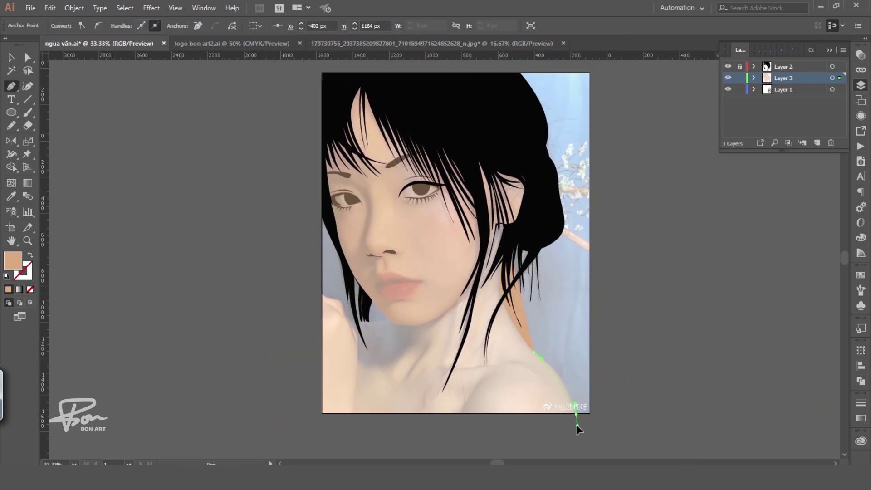
{"action": "scroll", "coordinate": [581, 422], "scroll_direction": "down", "scroll_amount": 3}
{"action": "mouse_move", "coordinate": [576, 424]}
{"action": "left_mouse_down"}
{"action": "mouse_move", "coordinate": [587, 419]}
{"action": "mouse_move", "coordinate": [587, 391]}
{"action": "left_mouse_up"}
{"action": "left_click", "coordinate": [553, 345]}
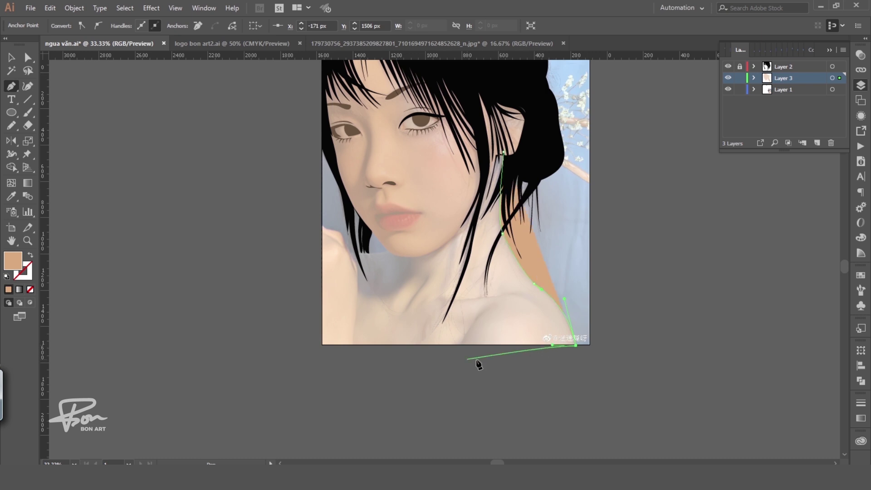
{"action": "left_click", "coordinate": [321, 344]}
{"action": "left_click", "coordinate": [321, 226]}
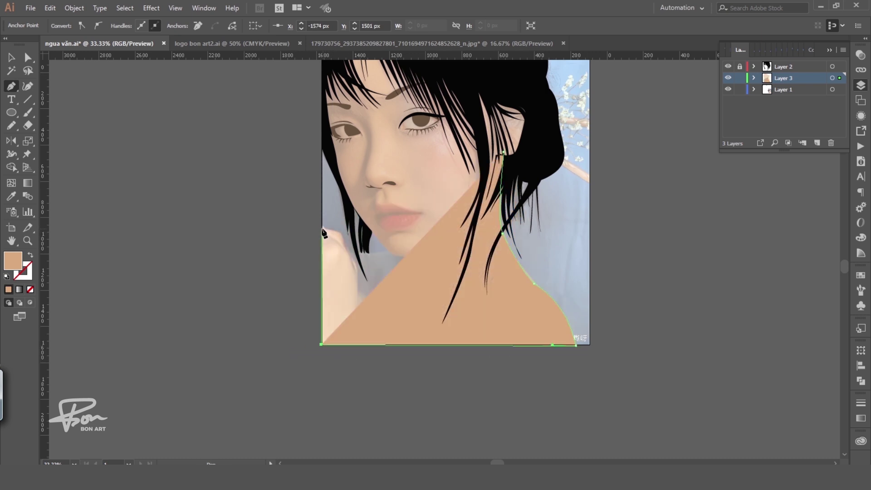
Step: Close the outline along the left shoulder and under the jaw, filled with the sampled skin tone
{"action": "key", "text": "shift+x"}
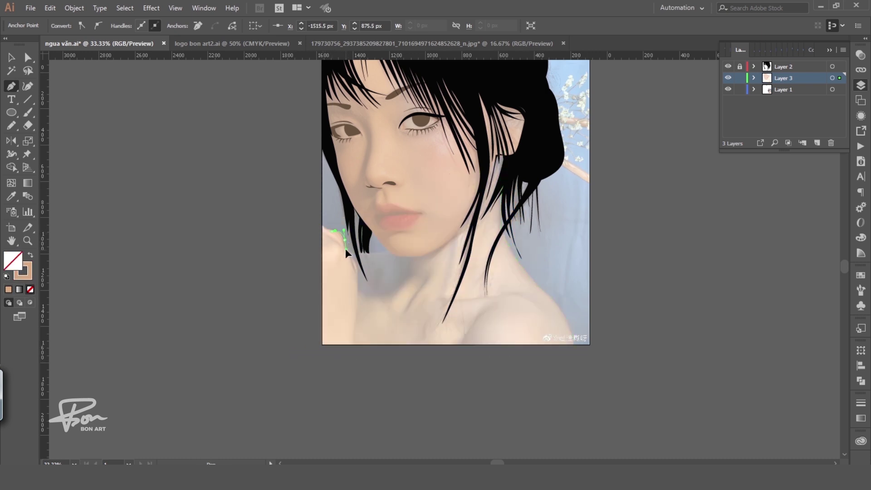
{"action": "left_click", "coordinate": [348, 254]}
{"action": "left_click_drag", "start_coordinate": [378, 254], "coordinate": [401, 250]}
{"action": "left_click_drag", "start_coordinate": [455, 227], "coordinate": [459, 216]}
{"action": "left_click_drag", "start_coordinate": [494, 148], "coordinate": [503, 153]}
{"action": "key", "text": "i"}
{"action": "left_click", "coordinate": [544, 204]}
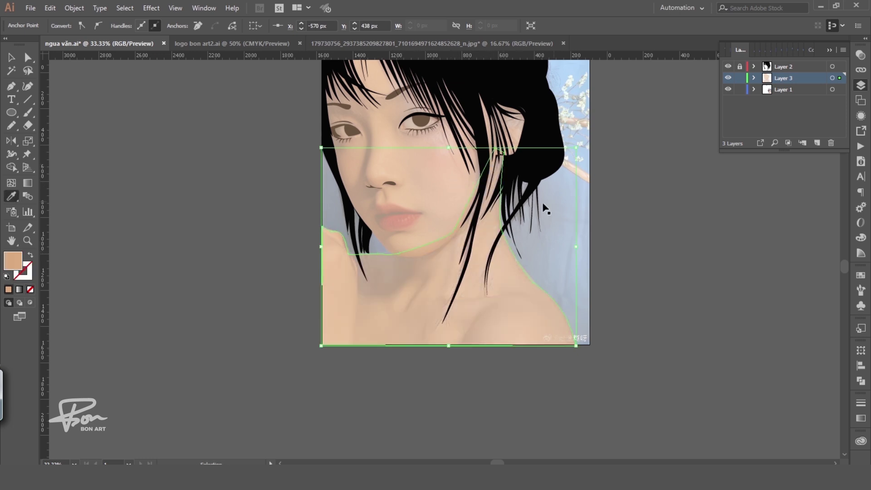
{"action": "key", "text": "ctrl+shift+a"}
{"action": "key", "text": "ctrl+equal"}
Step: Pen-trace a shadow path from the left shoulder up along the neck, undoing a stray anchor
{"action": "key", "text": "p"}
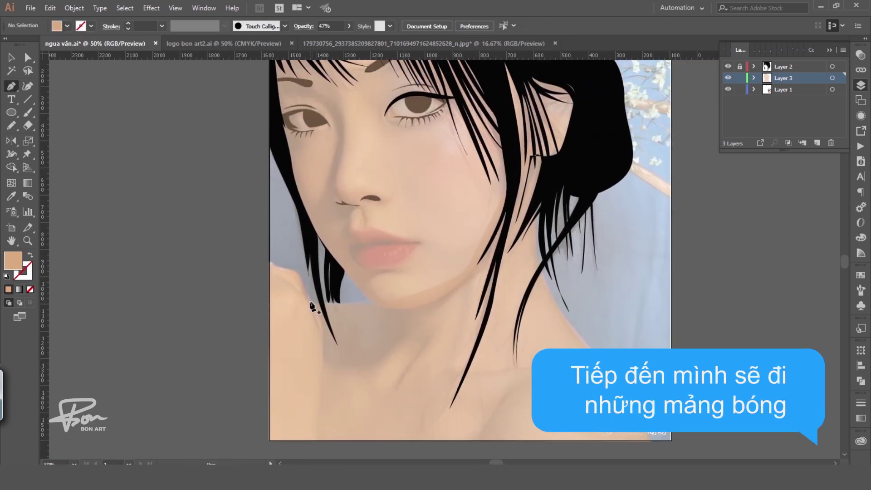
{"action": "left_click", "coordinate": [311, 301]}
{"action": "left_click", "coordinate": [322, 328]}
{"action": "left_click", "coordinate": [322, 363]}
{"action": "left_click_drag", "start_coordinate": [364, 376], "coordinate": [380, 368]}
{"action": "left_click_drag", "start_coordinate": [410, 333], "coordinate": [416, 327]}
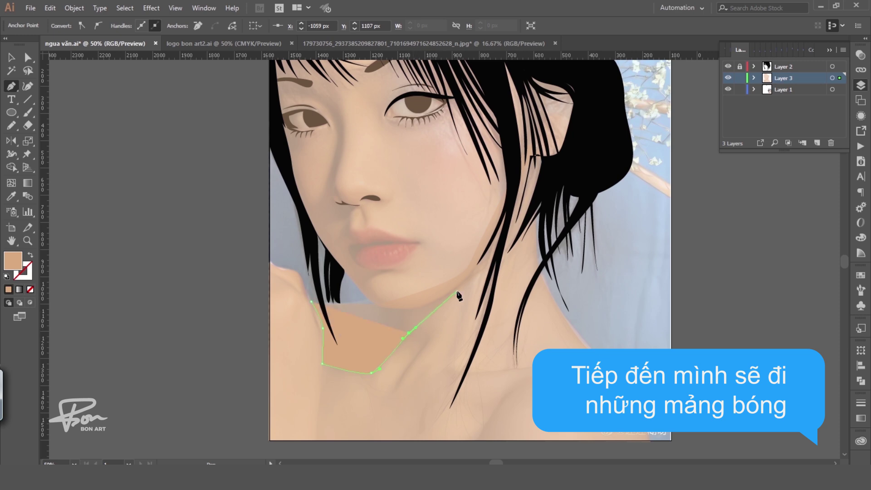
{"action": "left_click_drag", "start_coordinate": [472, 283], "coordinate": [485, 257]}
{"action": "left_click", "coordinate": [497, 231]}
{"action": "key", "text": "ctrl+z"}
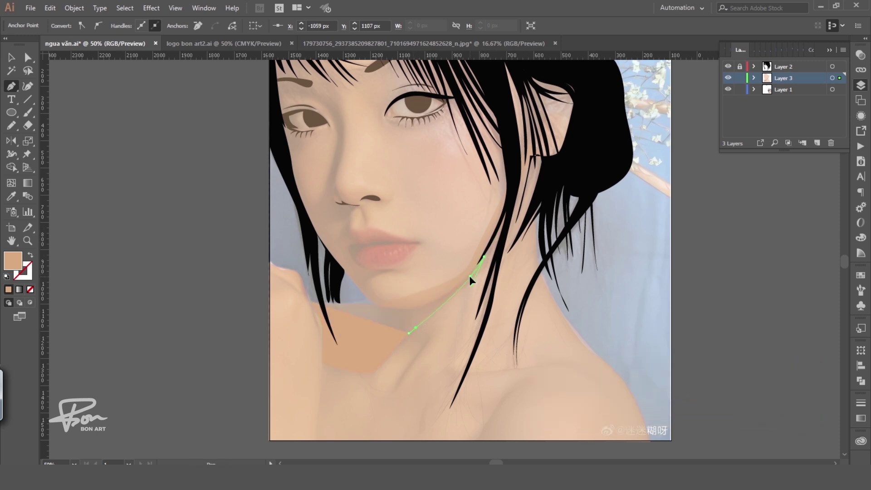
Step: Close the under-jaw shadow along the jawline and give it the skin fill
{"action": "key", "text": "shift+x"}
{"action": "left_click", "coordinate": [408, 311]}
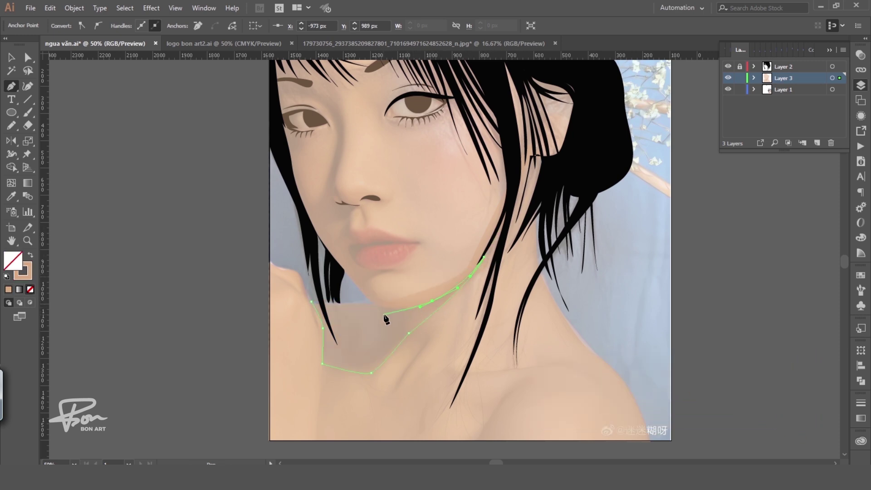
{"action": "left_click", "coordinate": [382, 307]}
{"action": "left_click", "coordinate": [313, 302]}
{"action": "key", "text": "i"}
{"action": "left_click", "coordinate": [308, 336]}
{"action": "key", "text": "v"}
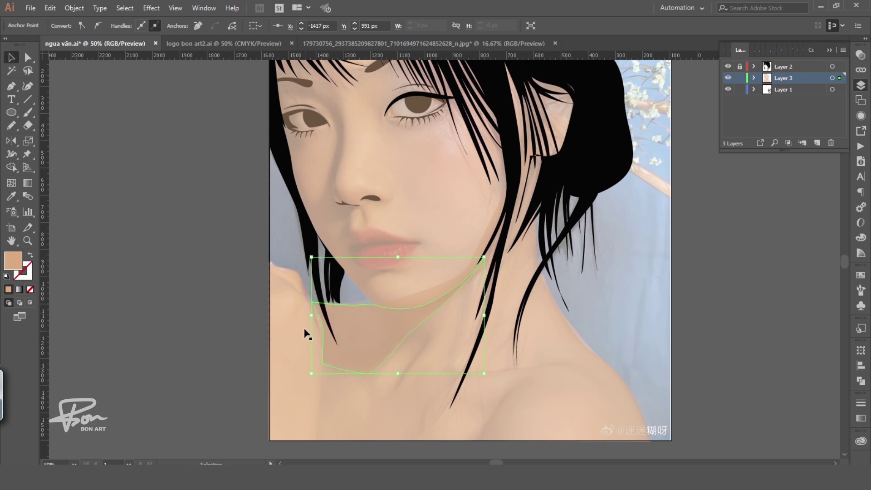
{"action": "left_click", "coordinate": [259, 351]}
{"action": "scroll", "coordinate": [399, 363], "scroll_direction": "up", "scroll_amount": 2}
Step: Pen-trace the shadow from the eyebrow down beside the nose and nostril to past the mouth
{"action": "key", "text": "p"}
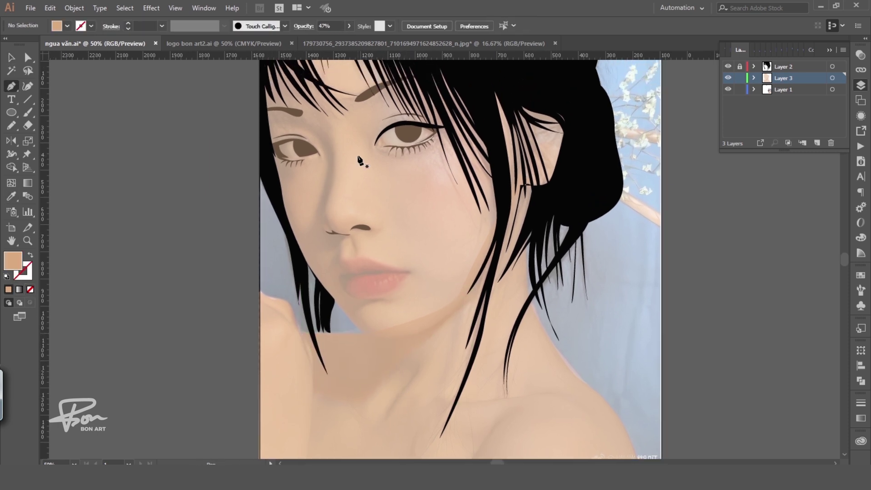
{"action": "left_click", "coordinate": [267, 110]}
{"action": "left_click", "coordinate": [307, 115]}
{"action": "left_click", "coordinate": [330, 132]}
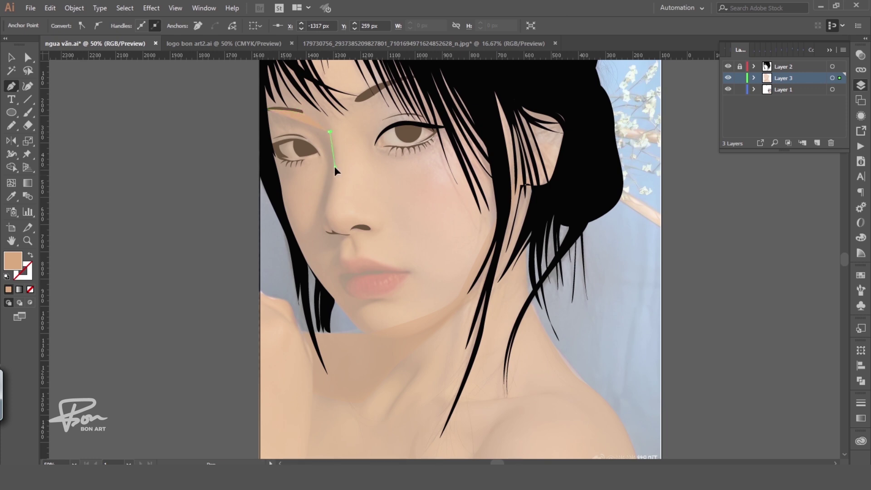
{"action": "left_click", "coordinate": [336, 158]}
{"action": "left_click", "coordinate": [334, 176]}
{"action": "key", "text": "shift+x"}
{"action": "left_click", "coordinate": [326, 210]}
{"action": "left_click", "coordinate": [329, 231]}
{"action": "left_click", "coordinate": [340, 232]}
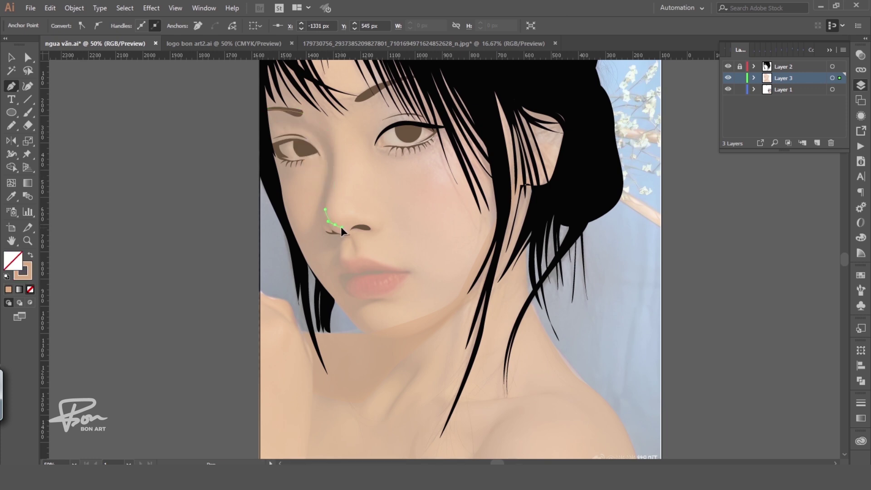
{"action": "key", "text": "ctrl+z"}
{"action": "left_click", "coordinate": [362, 296]}
{"action": "mouse_move", "coordinate": [360, 308]}
{"action": "left_mouse_down"}
{"action": "mouse_move", "coordinate": [356, 314]}
{"action": "mouse_move", "coordinate": [328, 293]}
{"action": "left_mouse_up"}
Step: Trace the cheek contour from below the eye down the left cheek
{"action": "left_click", "coordinate": [300, 235], "text": "ctrl"}
{"action": "left_click", "coordinate": [284, 209]}
{"action": "left_click", "coordinate": [272, 155]}
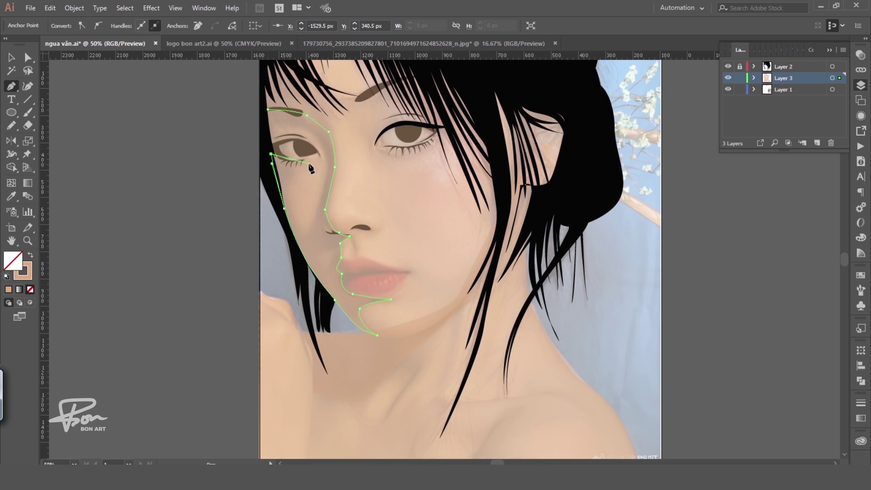
{"action": "left_click", "coordinate": [284, 194]}
{"action": "left_click_drag", "start_coordinate": [302, 235], "coordinate": [309, 234]}
{"action": "left_click_drag", "start_coordinate": [318, 202], "coordinate": [321, 195]}
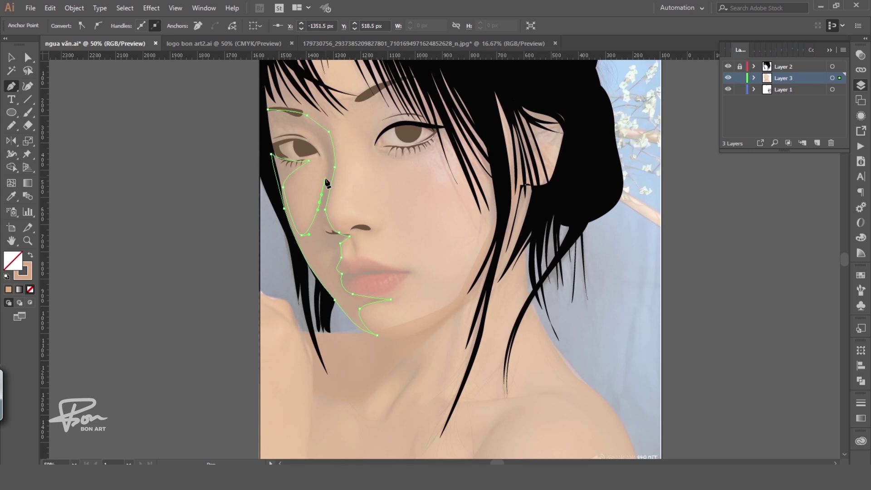
{"action": "key", "text": "Escape"}
Step: Draw a path along the eyebrow and fill it with the sampled skin tone
{"action": "left_click", "coordinate": [321, 144]}
{"action": "left_click", "coordinate": [303, 123]}
{"action": "left_click_drag", "start_coordinate": [270, 126], "coordinate": [250, 123]}
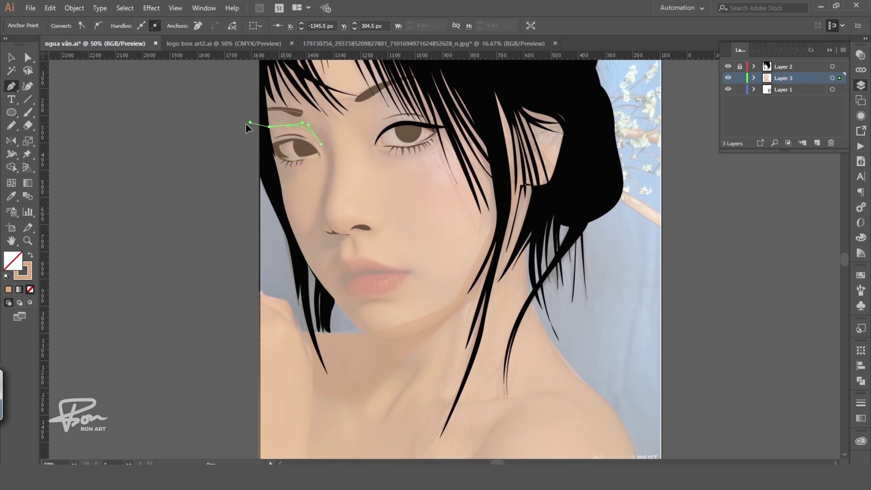
{"action": "key", "text": "i"}
{"action": "left_click", "coordinate": [326, 236]}
{"action": "key", "text": "ctrl+shift+a"}
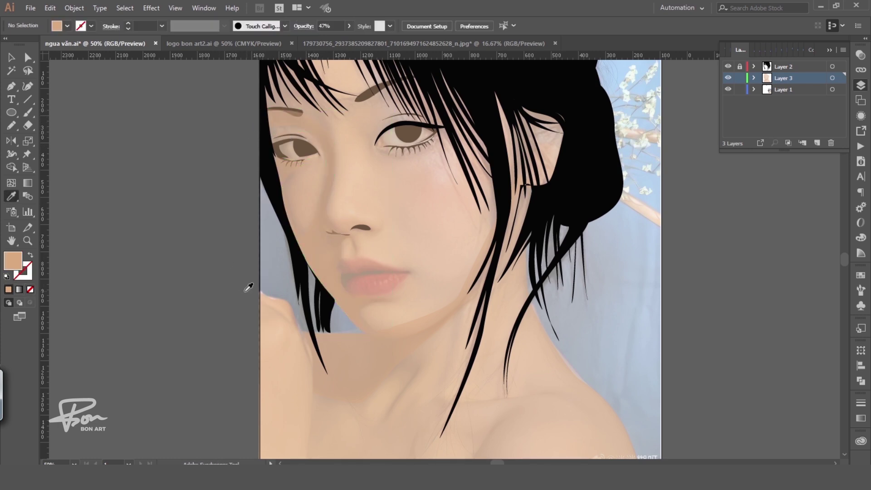
{"action": "left_click_drag", "start_coordinate": [450, 297], "coordinate": [464, 314]}
Step: Pencil a shading stroke at the nostril, then trace along the upper lip
{"action": "key", "text": "n"}
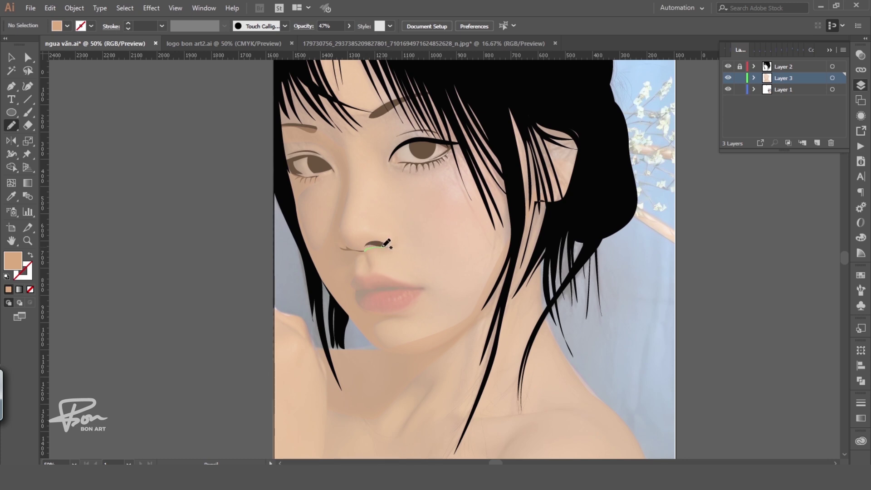
{"action": "left_click_drag", "start_coordinate": [373, 246], "coordinate": [364, 250]}
{"action": "key", "text": "i"}
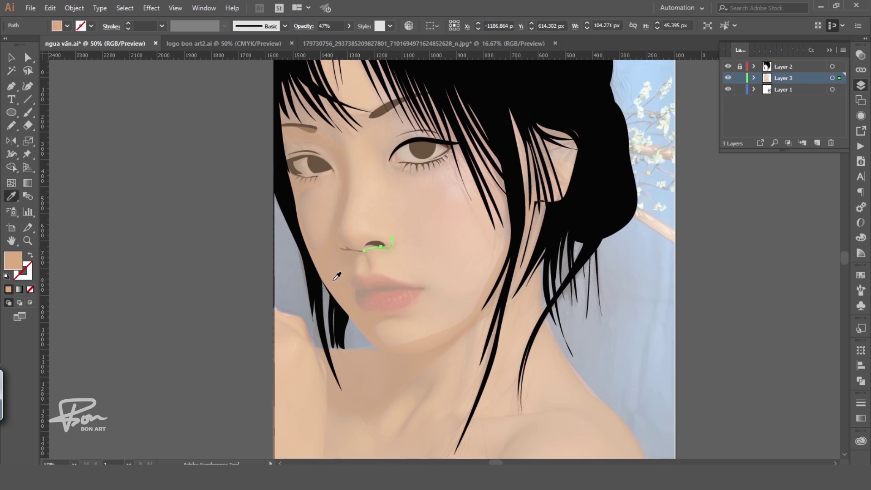
{"action": "key", "text": "ctrl+shift+a"}
{"action": "key", "text": "n"}
{"action": "key", "text": "ctrl+equal"}
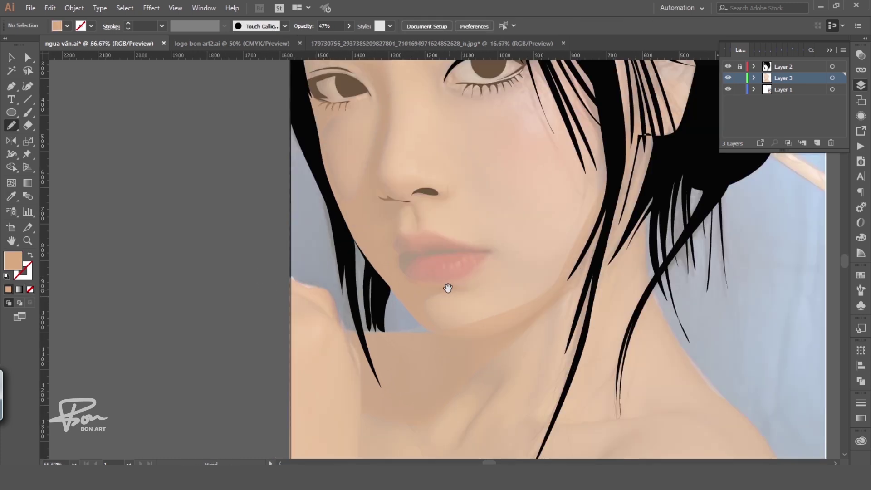
{"action": "scroll", "coordinate": [431, 295], "scroll_direction": "down", "scroll_amount": 2}
{"action": "left_click", "coordinate": [416, 307], "text": "ctrl"}
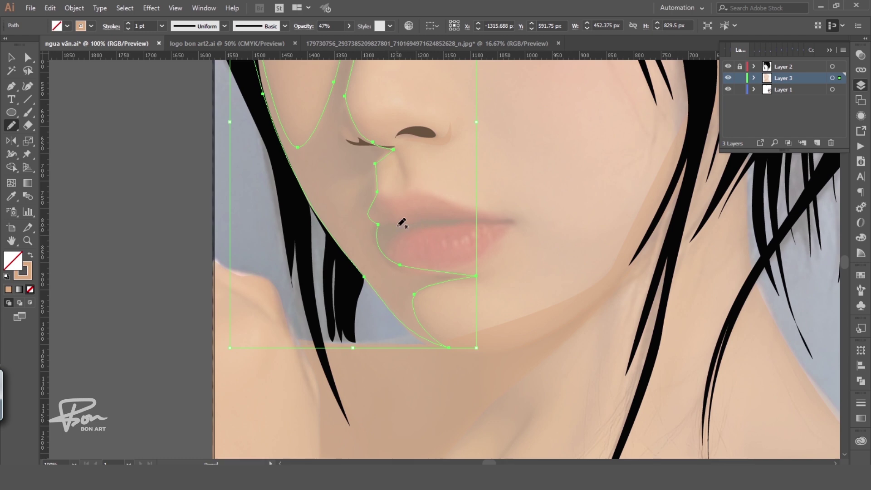
{"action": "mouse_move", "coordinate": [434, 217]}
{"action": "left_mouse_down"}
{"action": "mouse_move", "coordinate": [517, 220]}
{"action": "mouse_move", "coordinate": [470, 225]}
{"action": "left_mouse_up"}
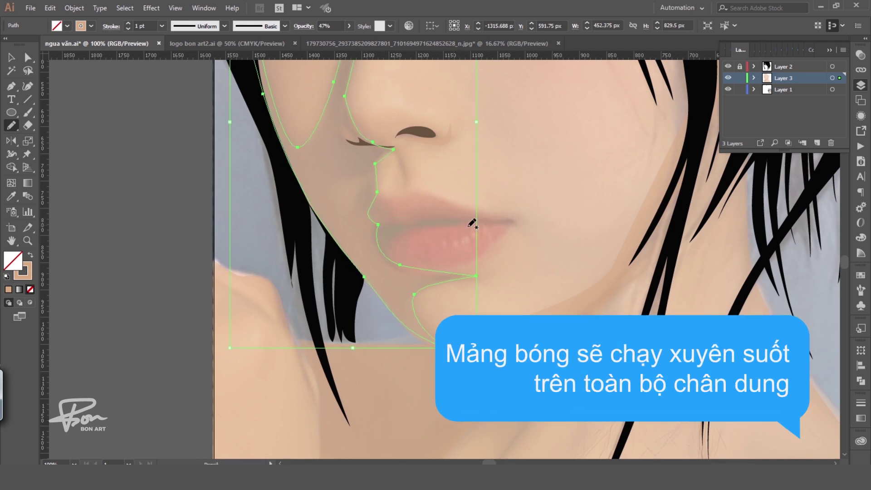
Step: Pencil-draw the lip outline and fill it with a colour sampled from the lips
{"action": "left_click", "coordinate": [269, 257], "text": "ctrl"}
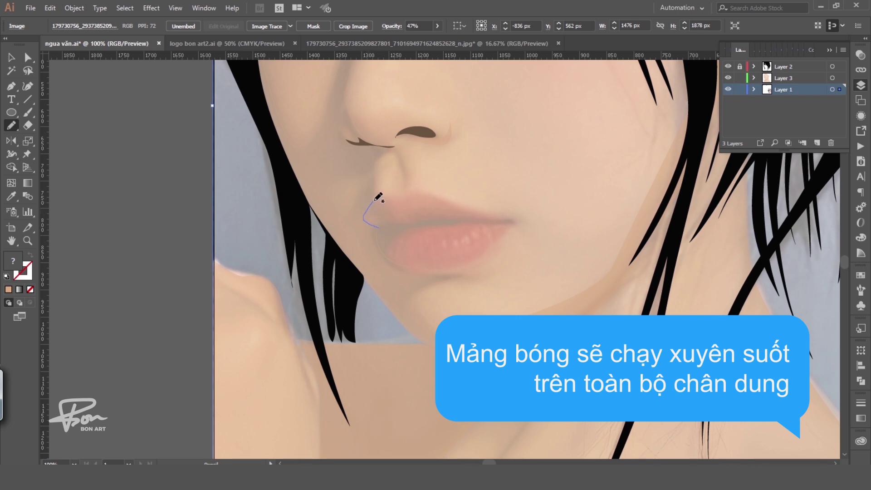
{"action": "mouse_move", "coordinate": [378, 198]}
{"action": "left_mouse_down"}
{"action": "mouse_move", "coordinate": [412, 189]}
{"action": "mouse_move", "coordinate": [463, 205]}
{"action": "left_mouse_up"}
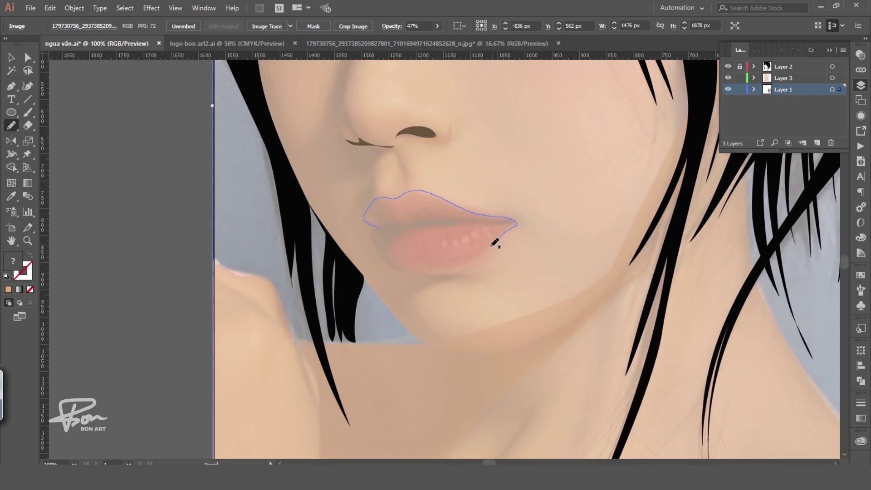
{"action": "left_click_drag", "start_coordinate": [379, 227], "coordinate": [376, 226]}
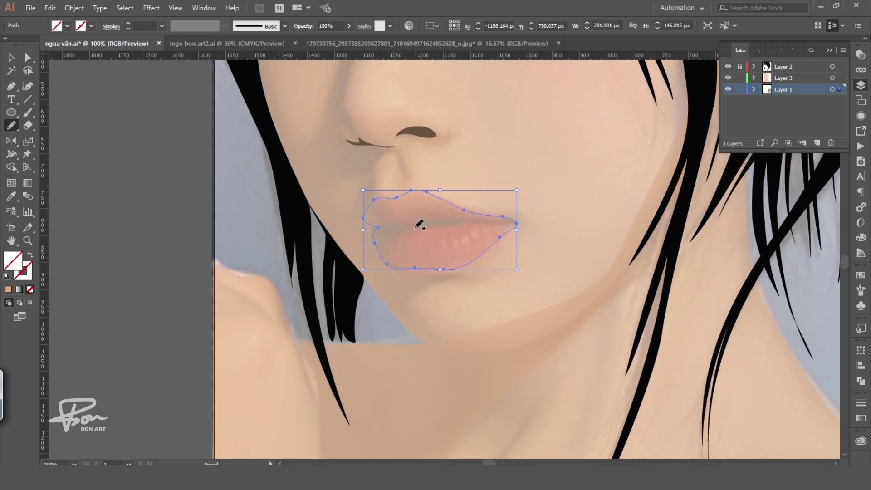
{"action": "key", "text": "i"}
{"action": "left_click", "coordinate": [417, 225]}
{"action": "key", "text": "ctrl+shift+a"}
Step: Pencil the parting line between the lips and fill it dark brown
{"action": "key", "text": "n"}
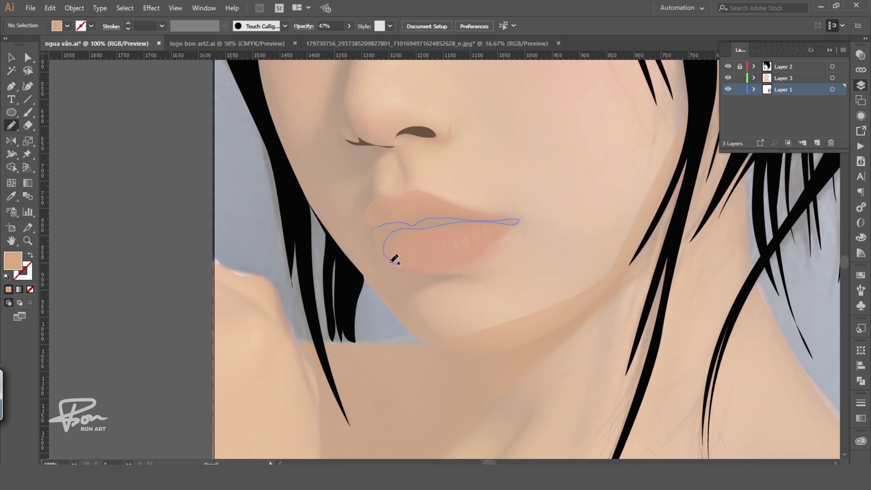
{"action": "left_click_drag", "start_coordinate": [380, 225], "coordinate": [377, 227]}
{"action": "key", "text": "i"}
{"action": "left_click", "coordinate": [333, 288]}
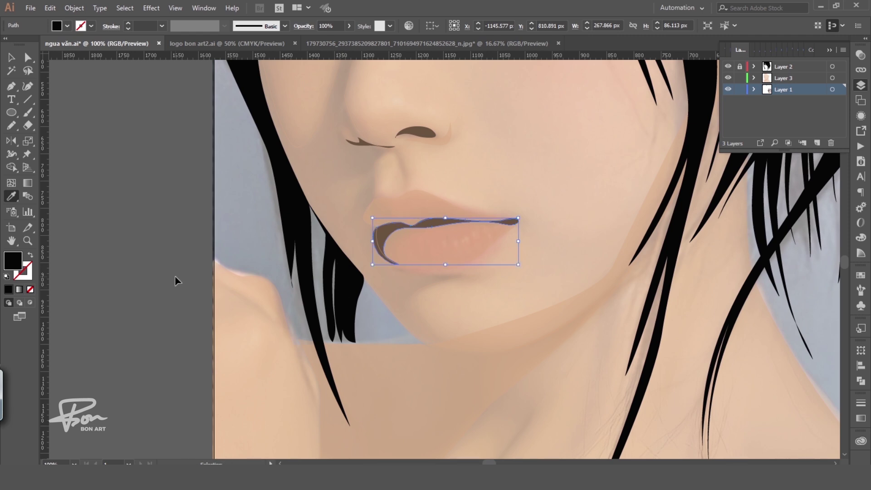
{"action": "key", "text": "ctrl+shift+a"}
{"action": "key", "text": "n"}
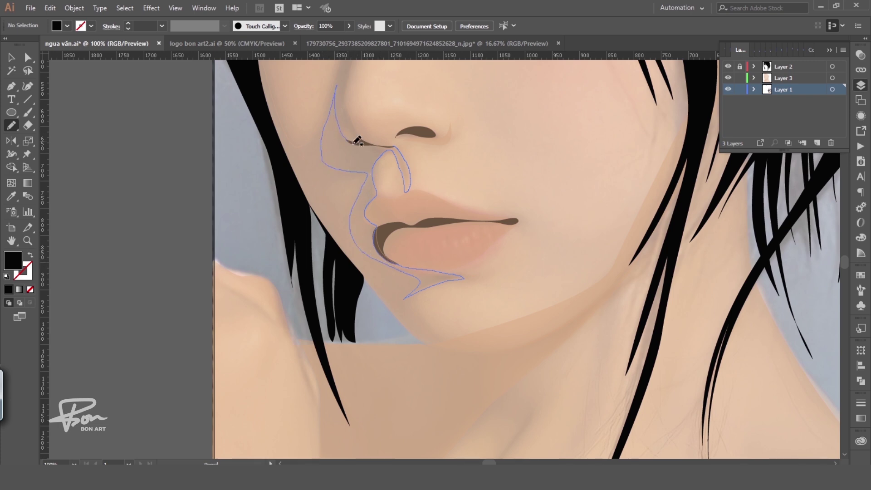
Step: Pencil the shadow beside the nose and lips and fill it with the lip-line brown
{"action": "left_click_drag", "start_coordinate": [337, 98], "coordinate": [337, 89]}
{"action": "key", "text": "i"}
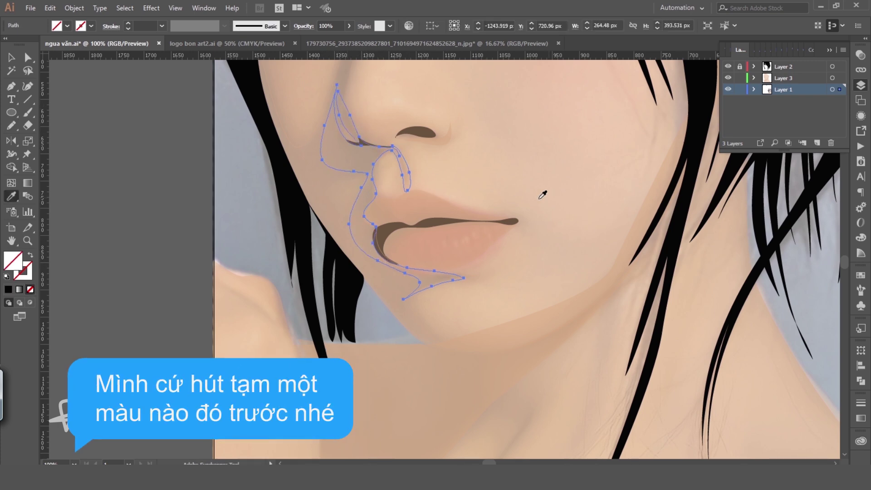
{"action": "left_click", "coordinate": [508, 222]}
{"action": "key", "text": "ctrl+minus"}
{"action": "key", "text": "ctrl+shift+a"}
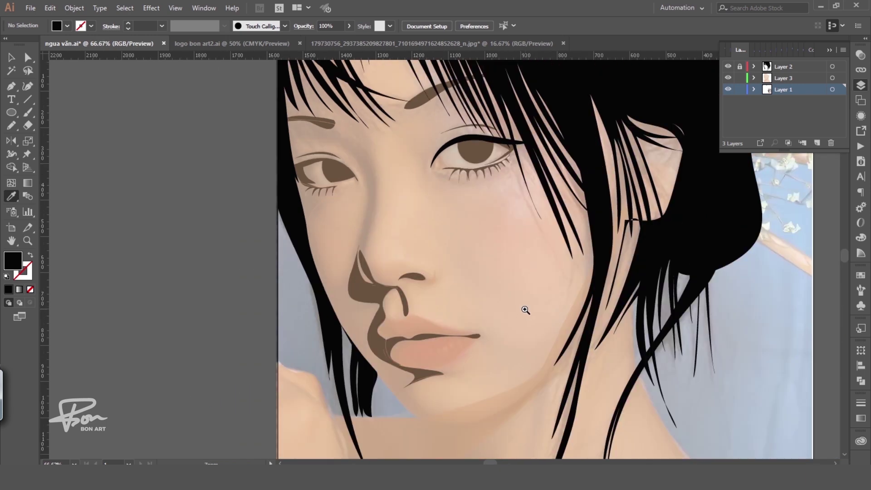
{"action": "mouse_move", "coordinate": [551, 383]}
{"action": "left_mouse_down"}
{"action": "mouse_move", "coordinate": [545, 256]}
{"action": "mouse_move", "coordinate": [597, 316]}
{"action": "mouse_move", "coordinate": [599, 350]}
{"action": "left_mouse_up"}
Step: Pencil two shading shapes under the lower lashes, each filled with sampled skin tone
{"action": "key", "text": "n"}
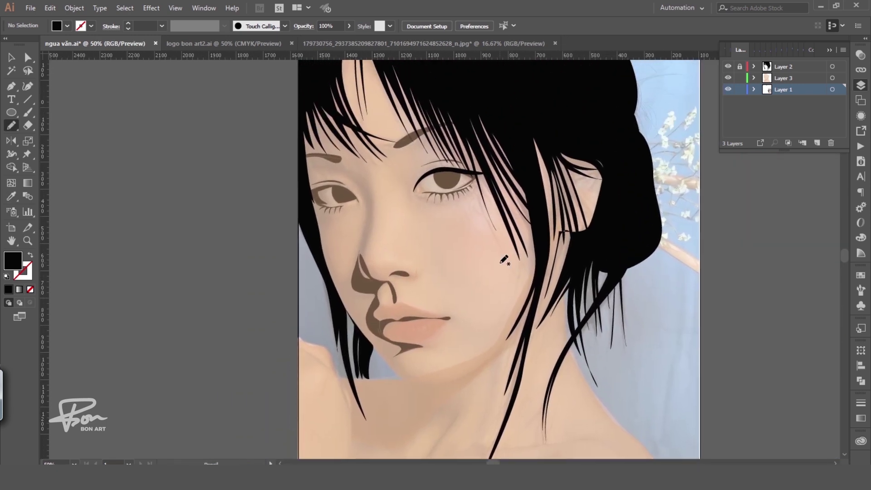
{"action": "mouse_move", "coordinate": [486, 176]}
{"action": "left_mouse_down"}
{"action": "mouse_move", "coordinate": [461, 207]}
{"action": "mouse_move", "coordinate": [488, 177]}
{"action": "left_mouse_up"}
{"action": "key", "text": "i"}
{"action": "left_click", "coordinate": [484, 212]}
{"action": "key", "text": "ctrl+shift+a"}
{"action": "key", "text": "n"}
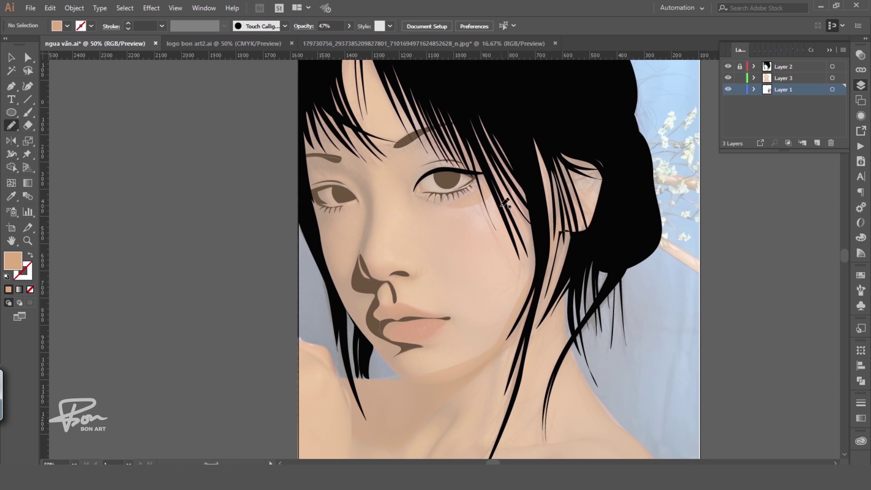
{"action": "left_click_drag", "start_coordinate": [501, 187], "coordinate": [499, 190]}
{"action": "key", "text": "i"}
{"action": "left_click", "coordinate": [474, 218]}
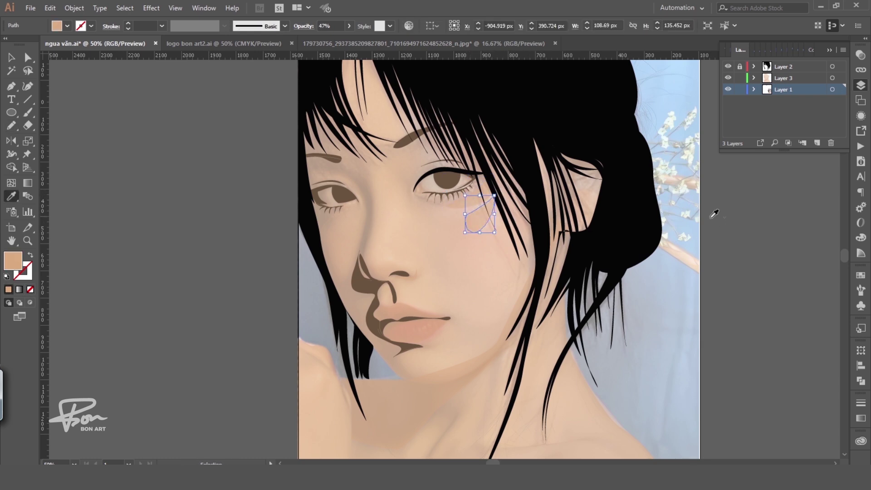
{"action": "key", "text": "ctrl+shift+a"}
Step: Zoom in and pencil another skin-toned shading shape under the right eye
{"action": "left_click_drag", "start_coordinate": [601, 222], "coordinate": [611, 259]}
{"action": "key", "text": "n"}
{"action": "key", "text": "ctrl+plus"}
{"action": "mouse_move", "coordinate": [422, 236]}
{"action": "left_mouse_down"}
{"action": "mouse_move", "coordinate": [465, 240]}
{"action": "mouse_move", "coordinate": [465, 256]}
{"action": "left_mouse_up"}
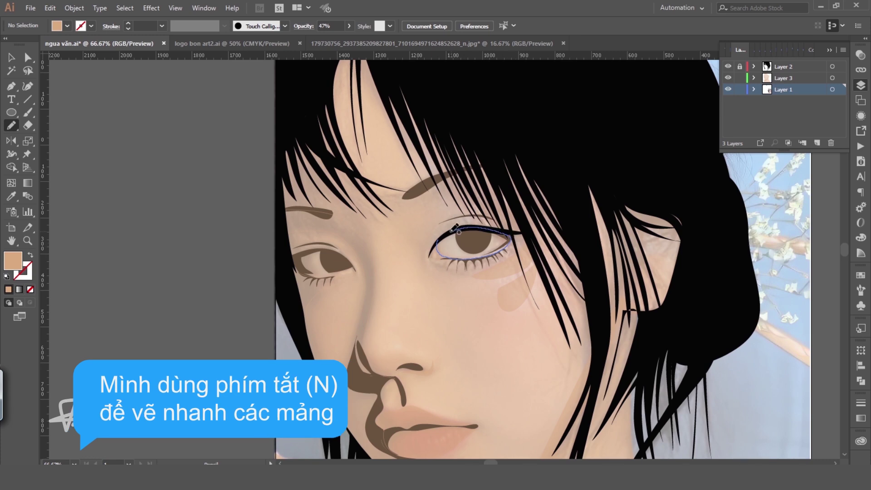
{"action": "left_click_drag", "start_coordinate": [516, 236], "coordinate": [514, 239]}
{"action": "key", "text": "i"}
{"action": "left_click", "coordinate": [316, 300]}
{"action": "key", "text": "ctrl+shift+a"}
{"action": "key", "text": "n"}
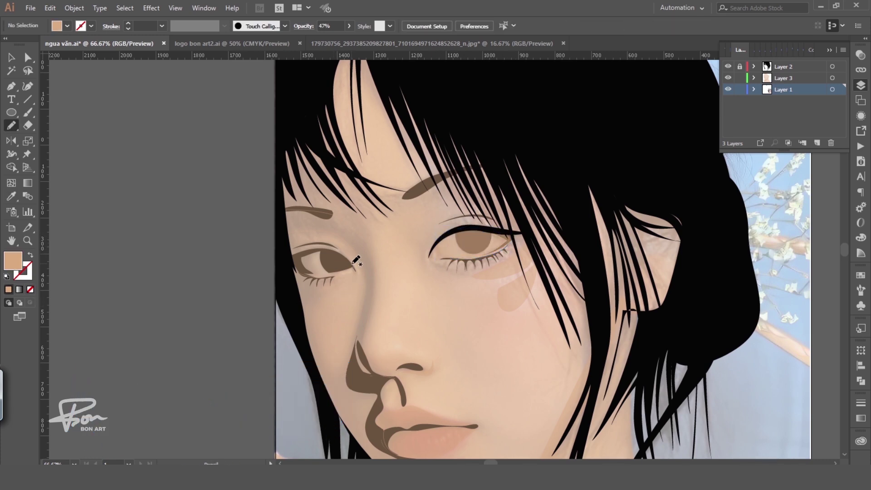
Step: Fill the left-eye shape with sampled skin tone and zoom out to the whole figure
{"action": "key", "text": "i"}
{"action": "left_click", "coordinate": [313, 280]}
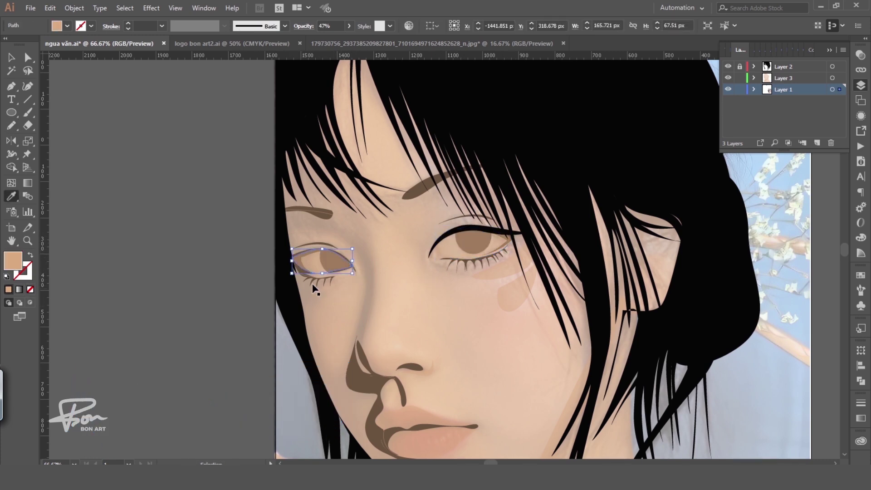
{"action": "key", "text": "ctrl+shift+a"}
{"action": "key", "text": "ctrl+minus"}
{"action": "key", "text": "ctrl+minus"}
{"action": "left_click_drag", "start_coordinate": [494, 328], "coordinate": [463, 310]}
Step: Draw a skin-tone shading stroke along the left side of the neck
{"action": "key", "text": "n"}
{"action": "key", "text": "i"}
{"action": "left_click", "coordinate": [493, 320]}
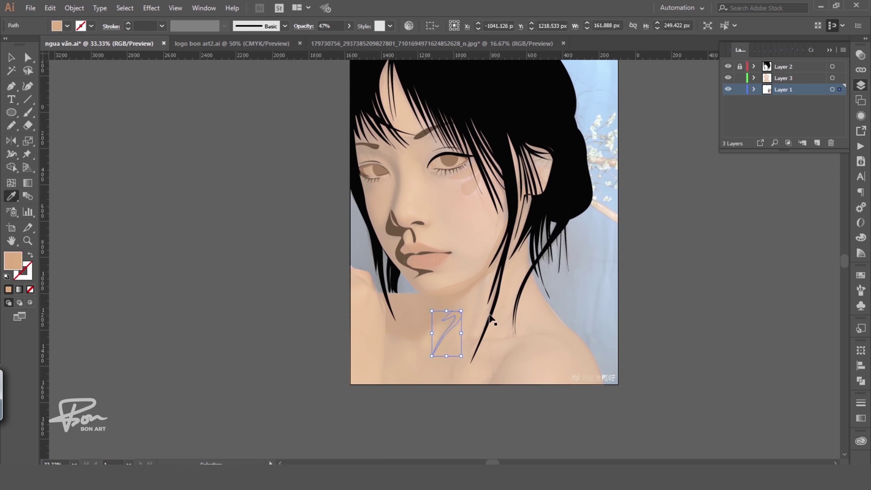
{"action": "key", "text": "ctrl+shift+a"}
{"action": "key", "text": "n"}
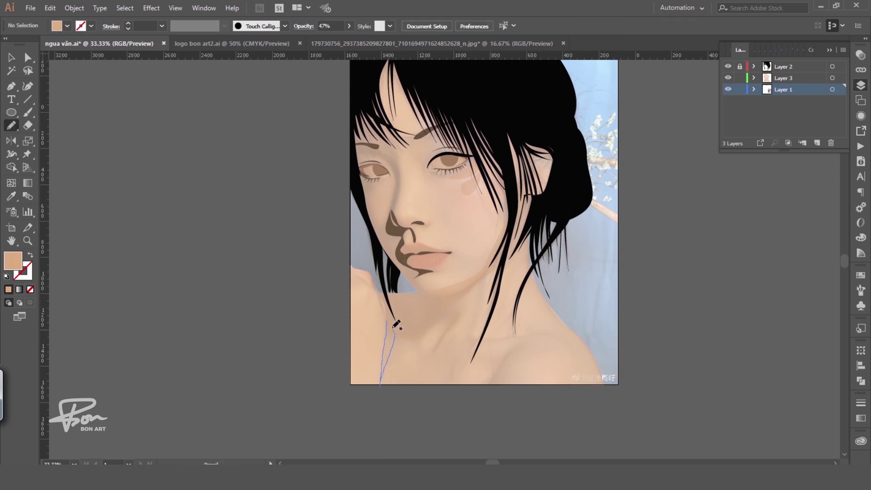
{"action": "left_click_drag", "start_coordinate": [396, 324], "coordinate": [397, 323]}
{"action": "key", "text": "i"}
{"action": "left_click", "coordinate": [420, 321]}
{"action": "key", "text": "ctrl+shift+a"}
{"action": "key", "text": "n"}
Step: Add skin-tone shading strokes along the collarbone and shoulder, then bring the hair bun into view
{"action": "left_click_drag", "start_coordinate": [461, 346], "coordinate": [464, 345]}
{"action": "key", "text": "i"}
{"action": "left_click", "coordinate": [511, 370]}
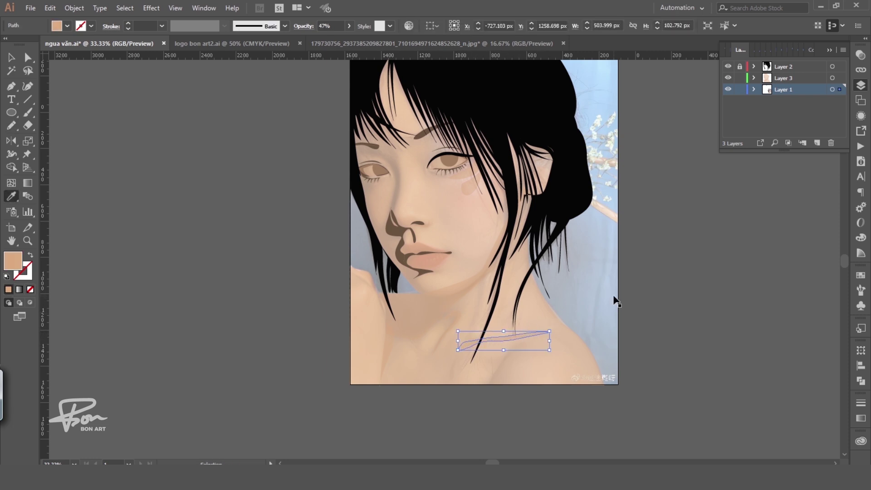
{"action": "key", "text": "ctrl+shift+a"}
{"action": "key", "text": "n"}
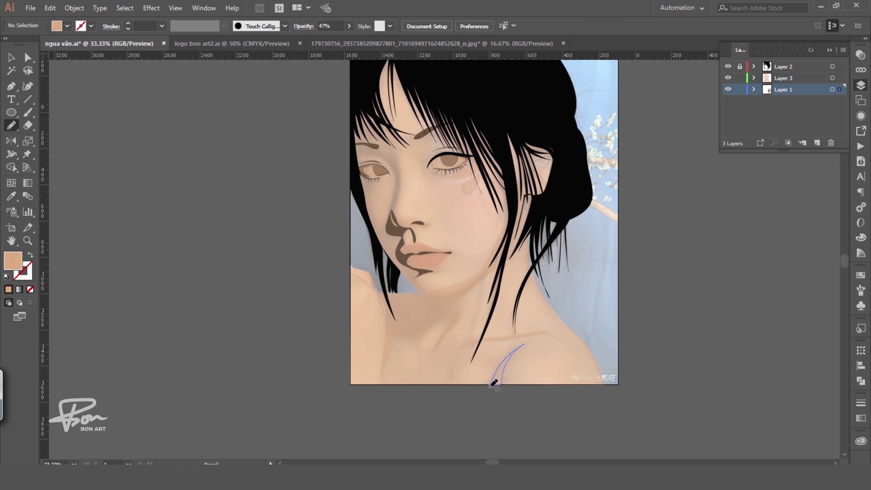
{"action": "key", "text": "i"}
{"action": "left_click", "coordinate": [496, 334]}
{"action": "key", "text": "ctrl+shift+a"}
{"action": "key", "text": "ctrl+equal"}
{"action": "mouse_move", "coordinate": [575, 291]}
{"action": "left_mouse_down"}
{"action": "mouse_move", "coordinate": [518, 284]}
{"action": "mouse_move", "coordinate": [544, 305]}
{"action": "left_mouse_up"}
Step: Draw two tan hair-stick bars behind the bun with the Pen tool
{"action": "key", "text": "p"}
{"action": "left_click", "coordinate": [438, 285]}
{"action": "left_click", "coordinate": [480, 318]}
{"action": "left_click", "coordinate": [438, 286]}
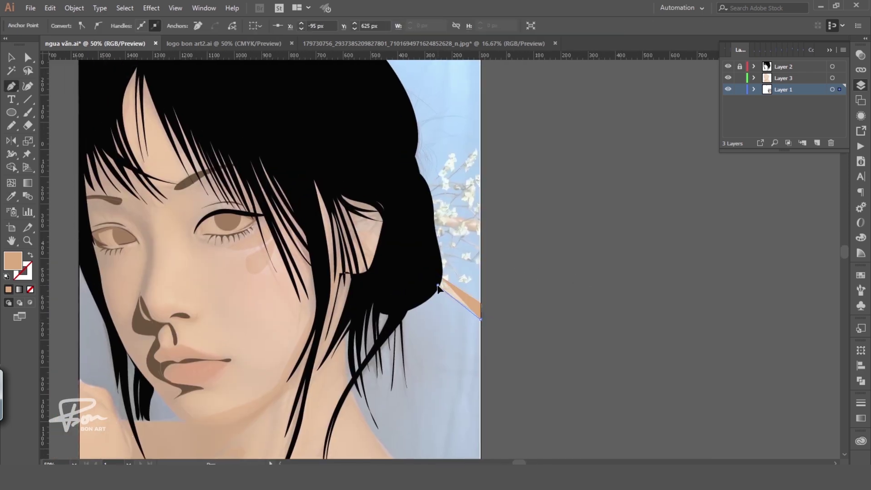
{"action": "key", "text": "ctrl+shift+a"}
{"action": "left_click", "coordinate": [430, 213]}
{"action": "left_click", "coordinate": [479, 222]}
{"action": "left_click", "coordinate": [437, 227]}
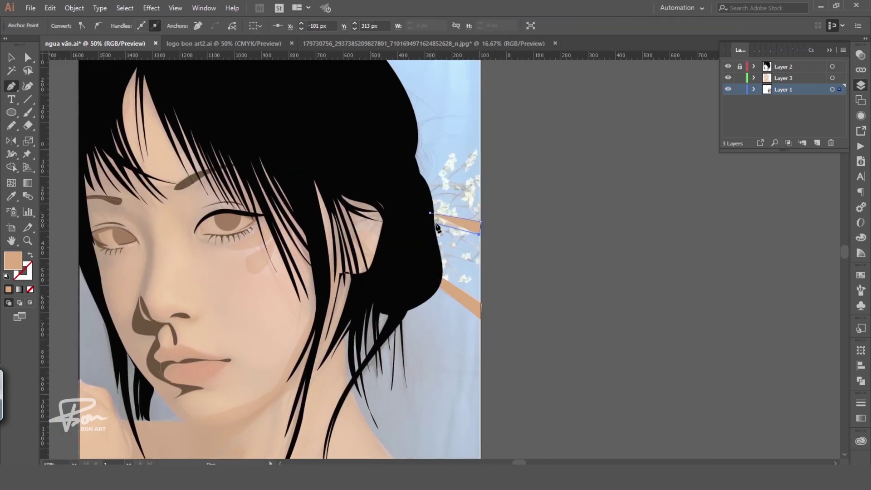
{"action": "left_click", "coordinate": [430, 212]}
{"action": "key", "text": "a"}
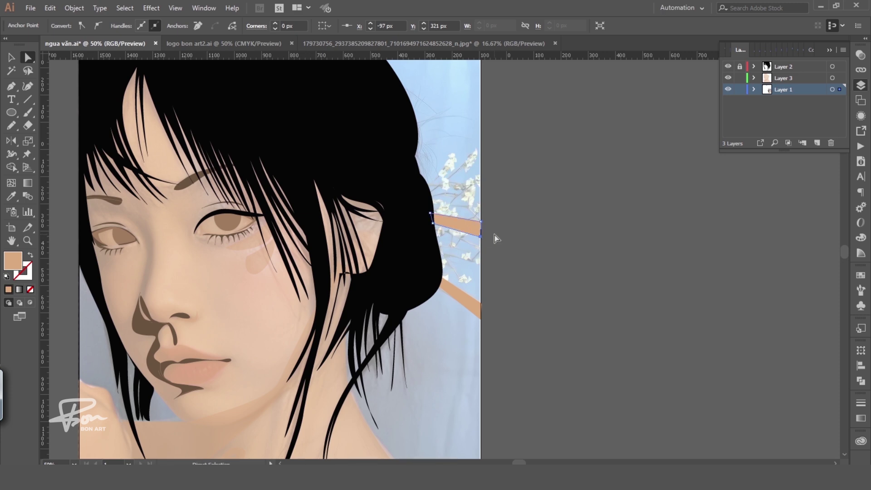
{"action": "left_click", "coordinate": [494, 235]}
Step: On a new layer, draw a small white blossom at 100% opacity and move it onto the flowers
{"action": "left_click", "coordinate": [815, 143]}
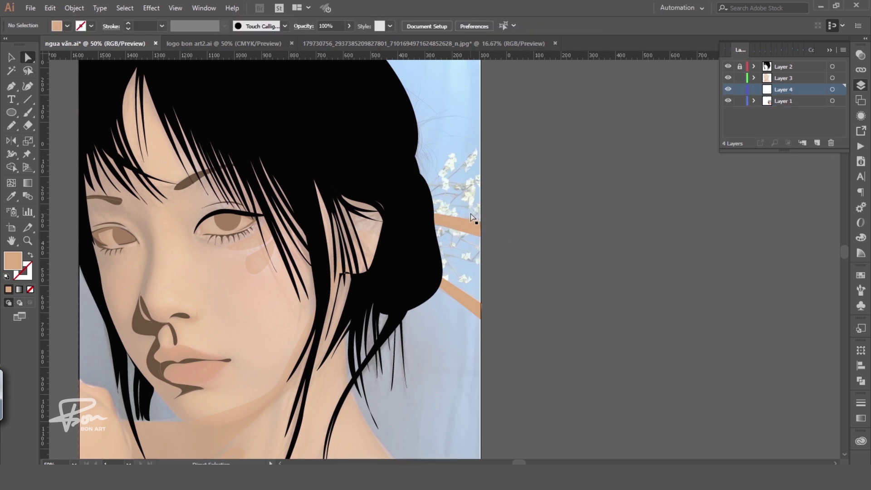
{"action": "key", "text": "n"}
{"action": "left_click_drag", "start_coordinate": [451, 188], "coordinate": [448, 191]}
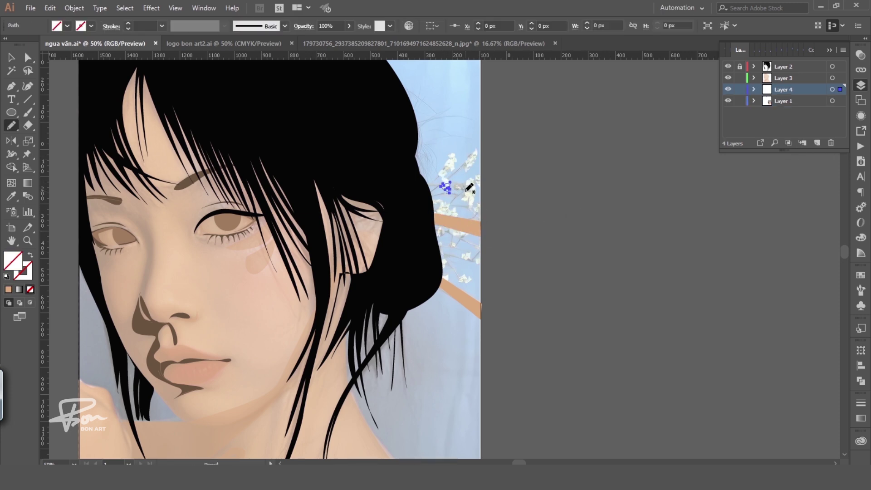
{"action": "key", "text": "i"}
{"action": "left_click", "coordinate": [452, 272]}
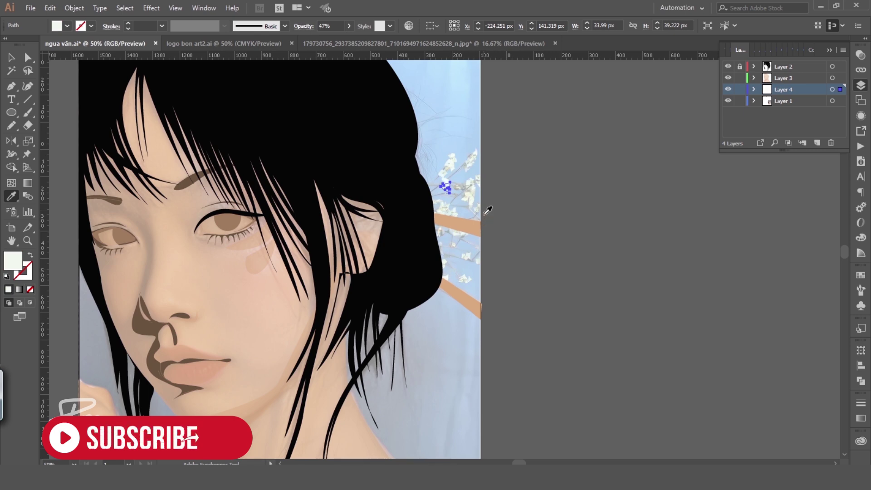
{"action": "key", "text": "ctrl+equal"}
{"action": "left_click", "coordinate": [349, 25]}
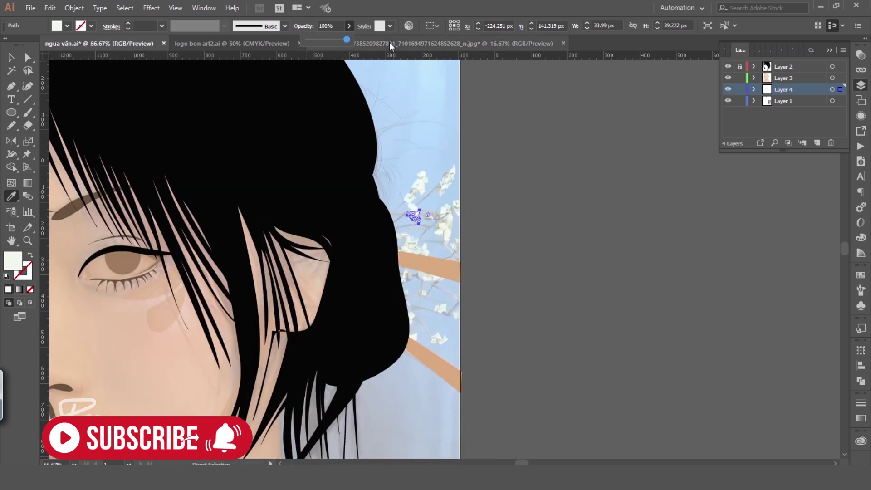
{"action": "key", "text": "Escape"}
{"action": "type", "text": "v"}
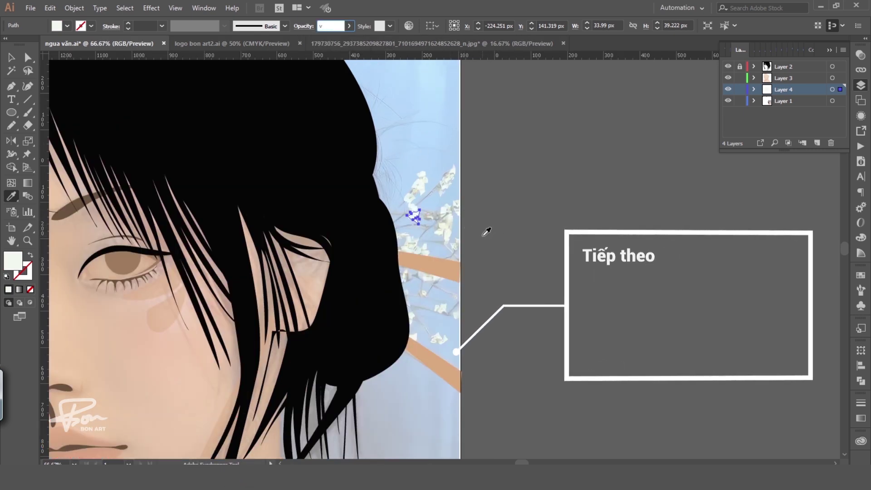
{"action": "key", "text": "v"}
{"action": "left_click", "coordinate": [484, 229]}
{"action": "left_click_drag", "start_coordinate": [410, 210], "coordinate": [422, 183]}
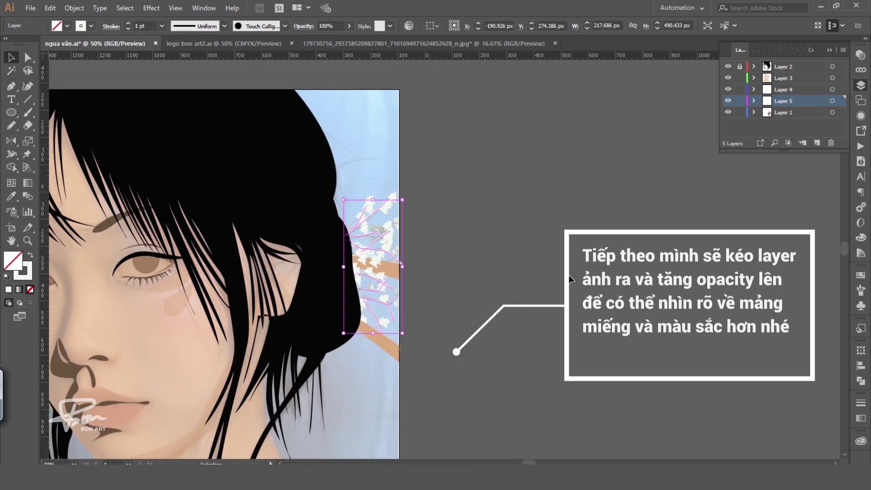
Step: Move the reference photo left of the artboard and set its opacity to 100%
{"action": "key", "text": "ctrl+minus"}
{"action": "left_click", "coordinate": [503, 309]}
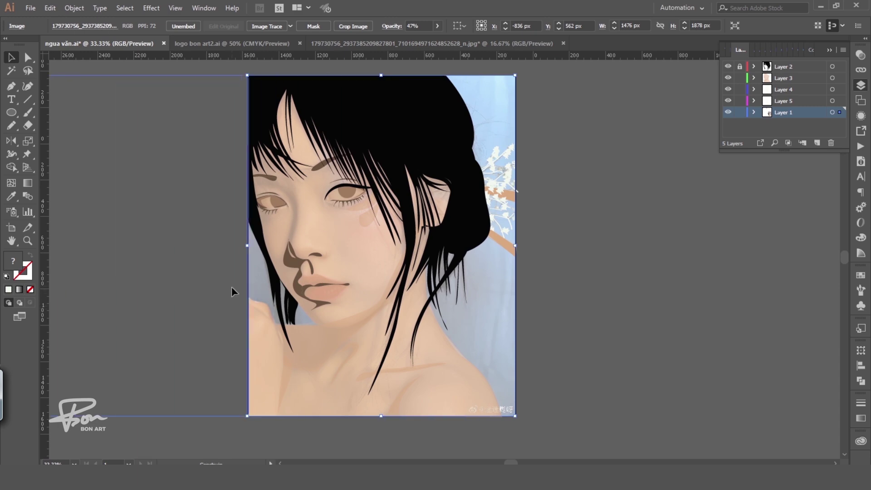
{"action": "left_click_drag", "start_coordinate": [454, 317], "coordinate": [224, 318]}
{"action": "scroll", "coordinate": [224, 317], "scroll_direction": "left", "scroll_amount": 3}
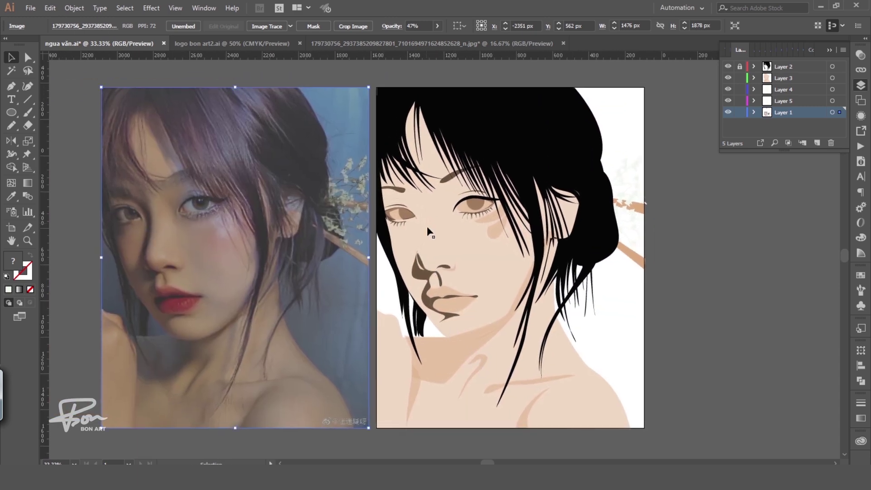
{"action": "left_click", "coordinate": [438, 26]}
{"action": "left_click", "coordinate": [437, 40]}
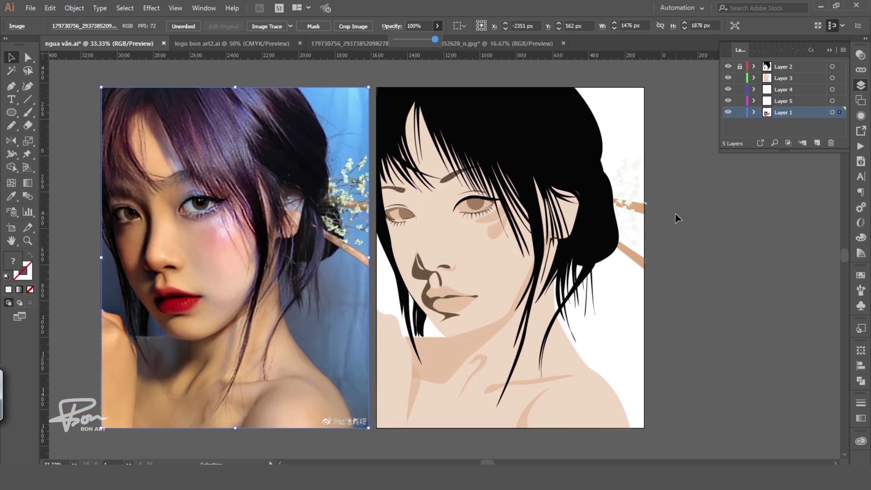
Step: Move the face skin layer to the bottom of the Layers stack
{"action": "left_click", "coordinate": [487, 320]}
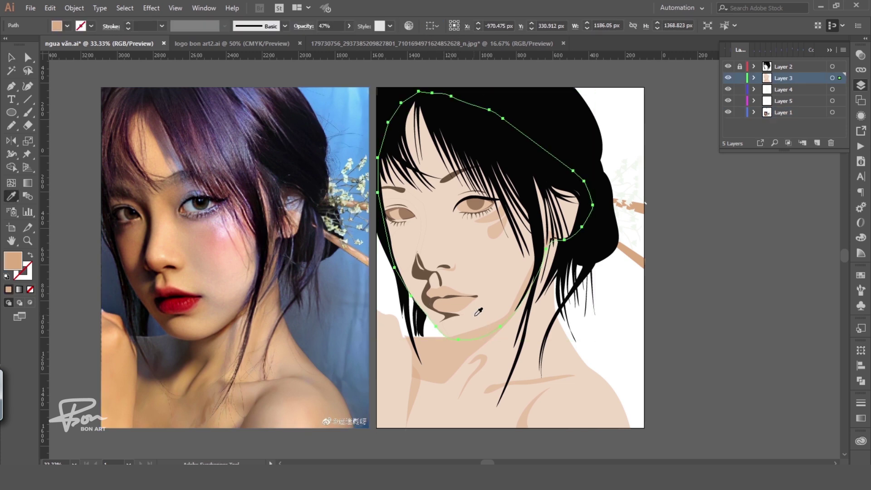
{"action": "key", "text": "ctrl+shift+bracketright"}
{"action": "key", "text": "v"}
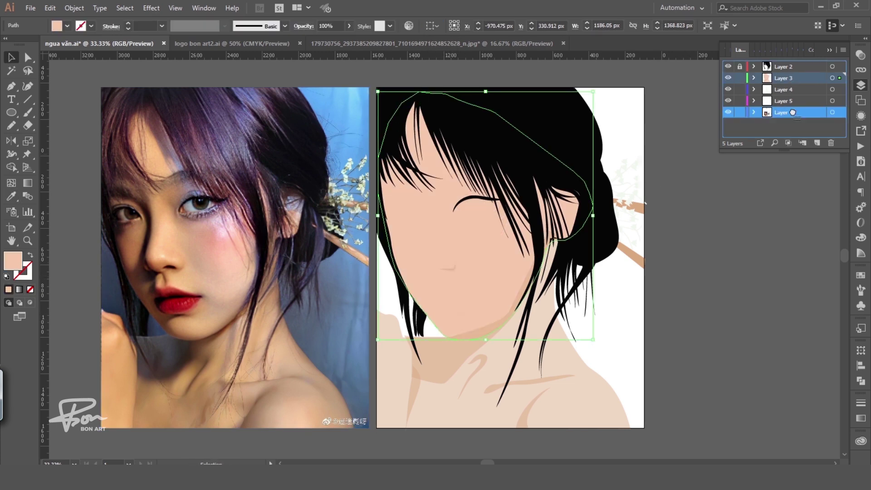
{"action": "left_click_drag", "start_coordinate": [792, 78], "coordinate": [789, 124]}
{"action": "left_click", "coordinate": [728, 206]}
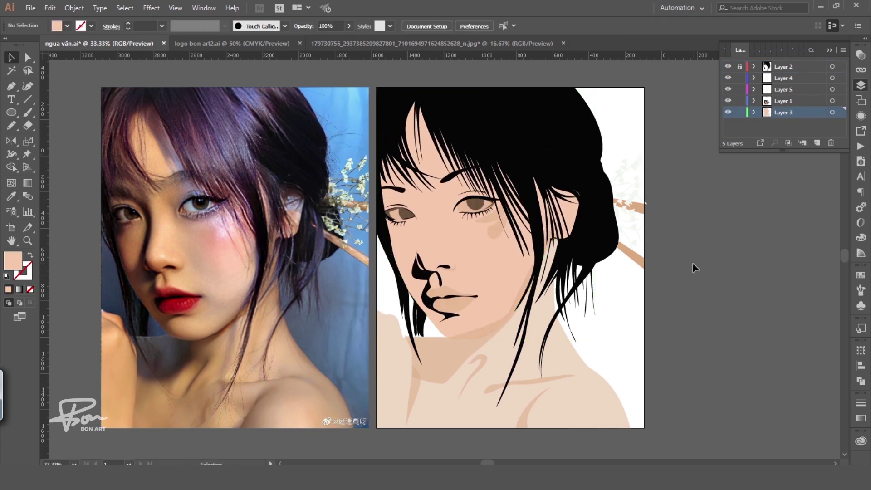
Step: Recolour the neck shadow dark brown and the neck and body skin peach from the photo
{"action": "left_click", "coordinate": [459, 351]}
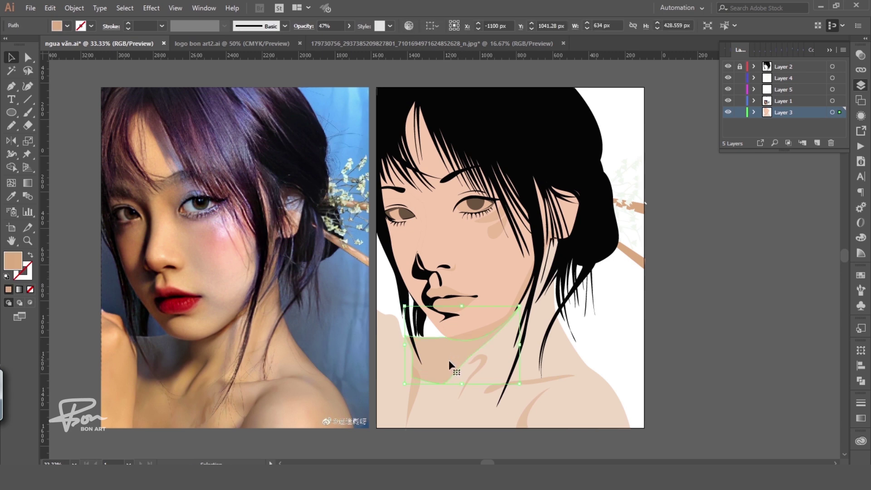
{"action": "key", "text": "i"}
{"action": "left_click", "coordinate": [187, 352]}
{"action": "left_click", "coordinate": [175, 346]}
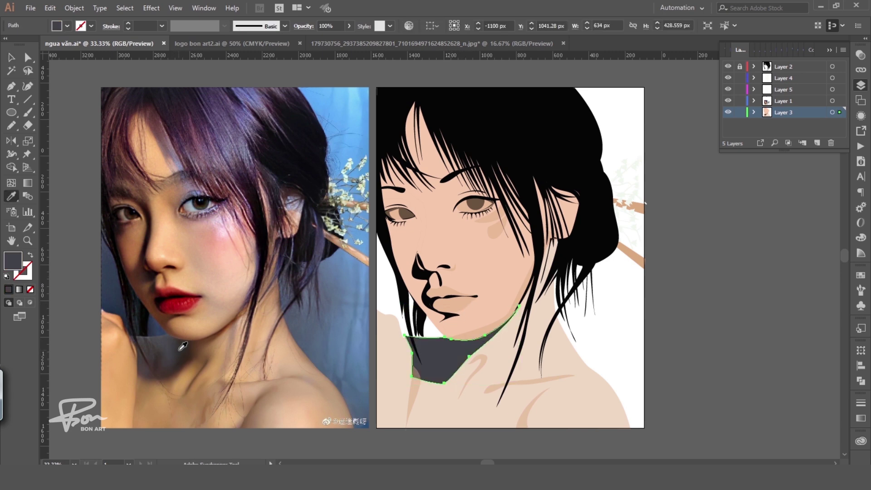
{"action": "left_click", "coordinate": [671, 295], "text": "ctrl"}
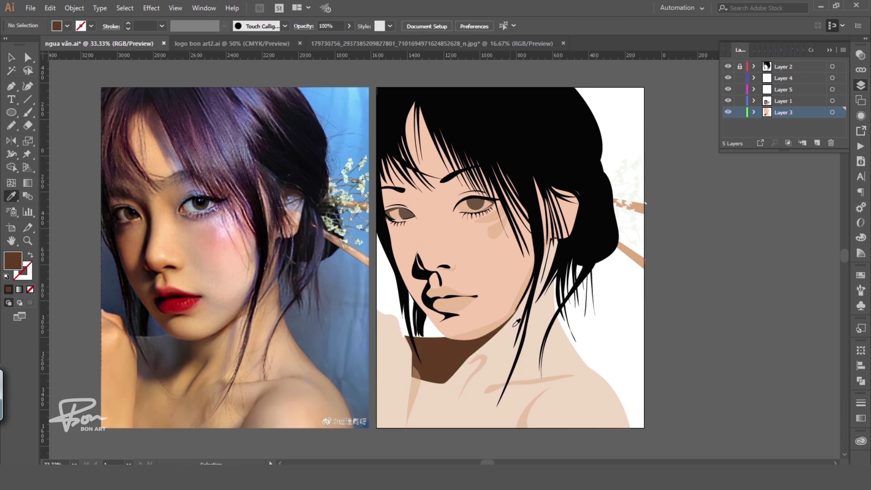
{"action": "left_click", "coordinate": [485, 336], "text": "ctrl"}
{"action": "left_click", "coordinate": [494, 299]}
{"action": "left_click", "coordinate": [673, 282], "text": "ctrl"}
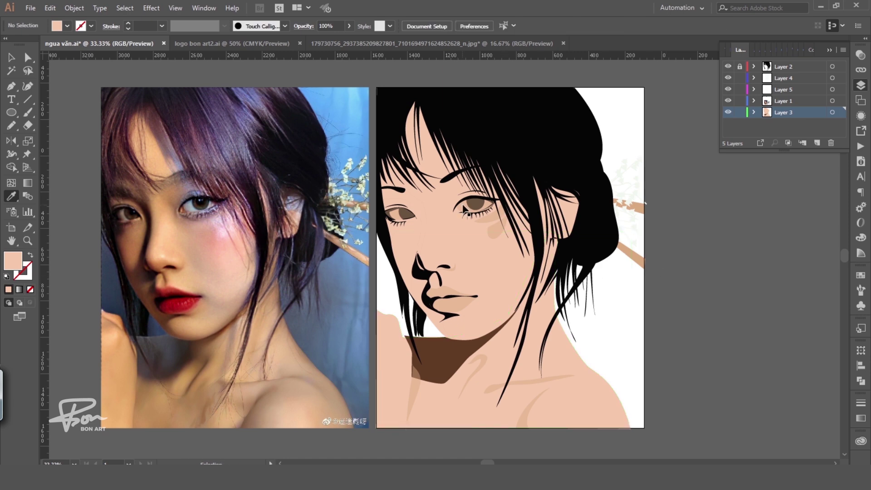
{"action": "left_click", "coordinate": [465, 209], "text": "ctrl"}
Step: Fill the eye whites grey-blue from the photo and send them behind the irises
{"action": "left_click", "coordinate": [196, 203]}
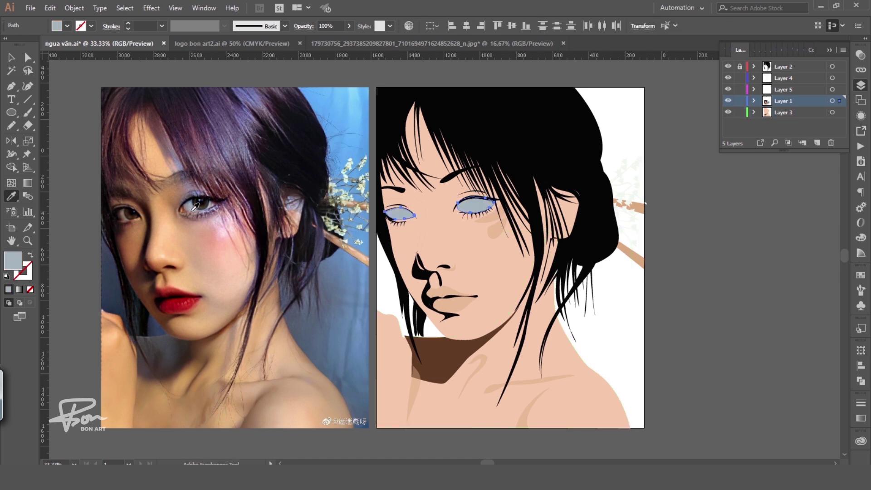
{"action": "double_click", "coordinate": [13, 260]}
{"action": "left_click", "coordinate": [721, 198]}
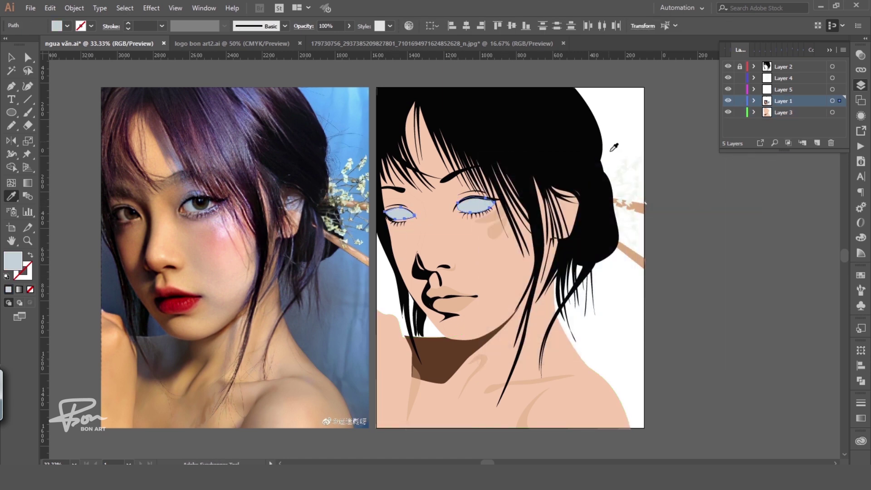
{"action": "key", "text": "ctrl+bracketleft"}
{"action": "double_click", "coordinate": [13, 261]}
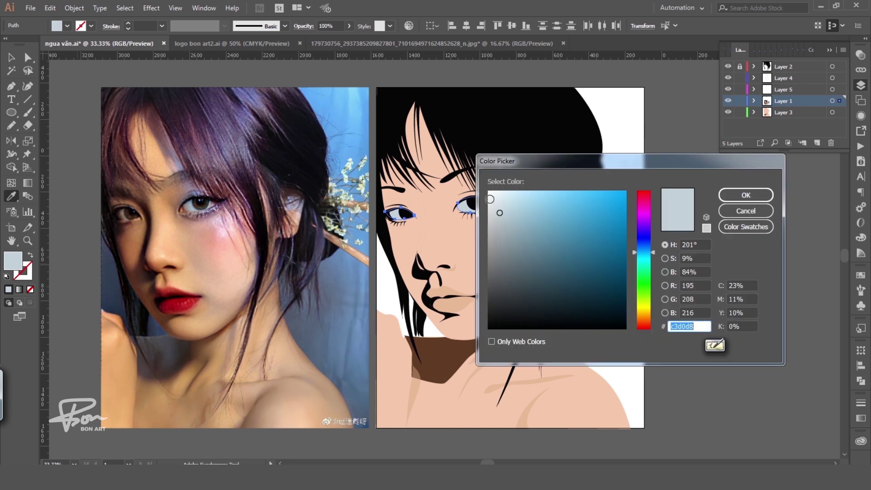
{"action": "key", "text": "Return"}
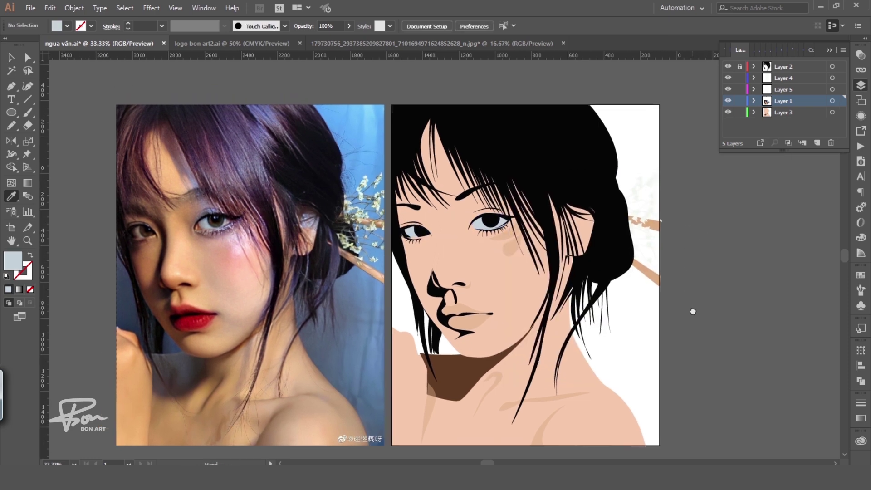
Step: Fill the lips with the photo's red and the face shadow with dark brown
{"action": "left_click_drag", "start_coordinate": [677, 289], "coordinate": [692, 307]}
{"action": "left_click", "coordinate": [466, 323], "text": "ctrl"}
{"action": "left_click", "coordinate": [210, 326]}
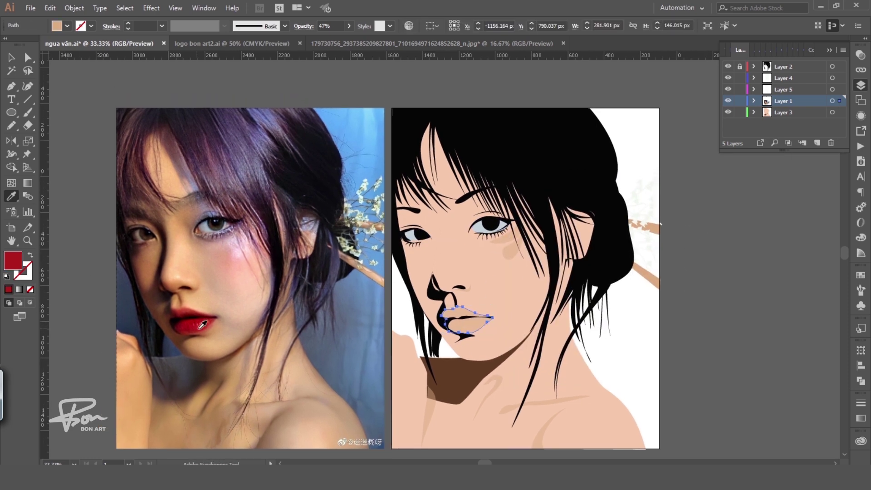
{"action": "left_click", "coordinate": [678, 308], "text": "ctrl"}
{"action": "left_click", "coordinate": [437, 262], "text": "ctrl"}
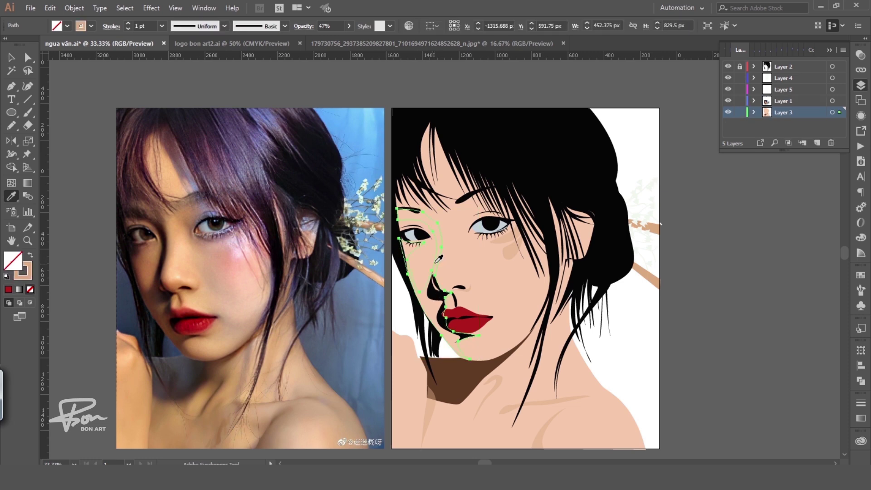
{"action": "left_click", "coordinate": [450, 356]}
{"action": "left_click", "coordinate": [715, 261], "text": "ctrl"}
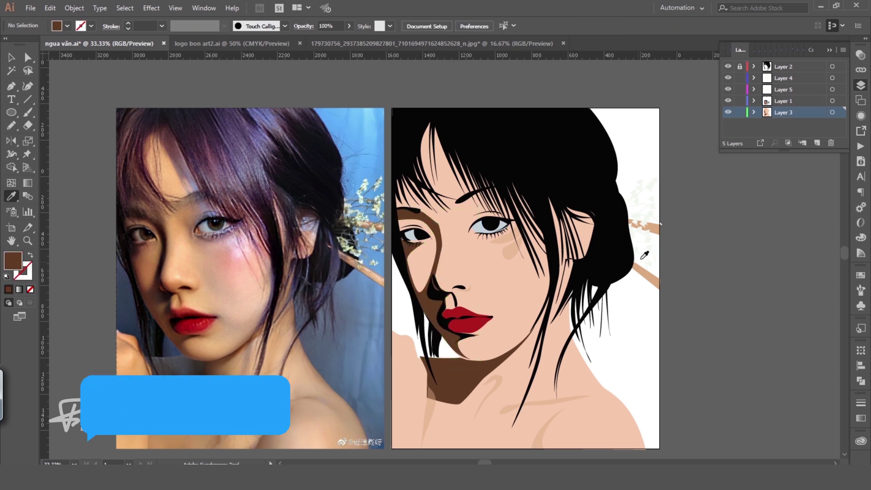
Step: Give the nose shading a darker brown fill in the Color Picker
{"action": "left_click", "coordinate": [446, 305], "text": "ctrl"}
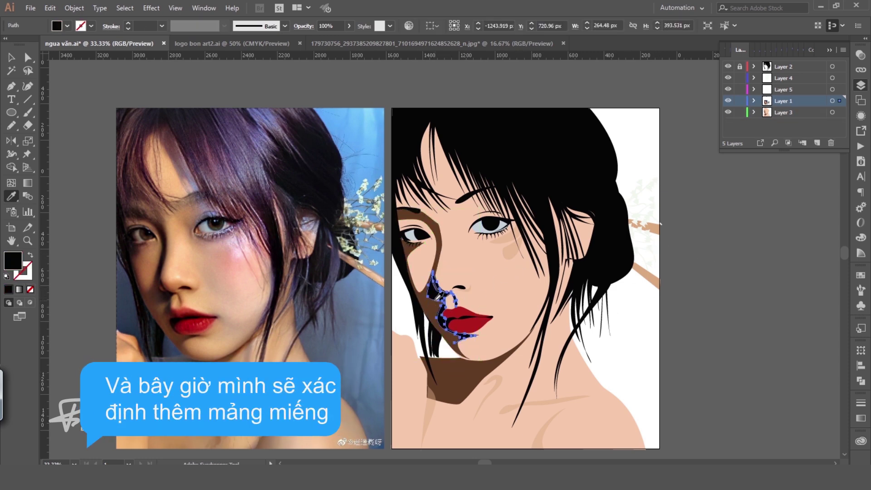
{"action": "double_click", "coordinate": [15, 263]}
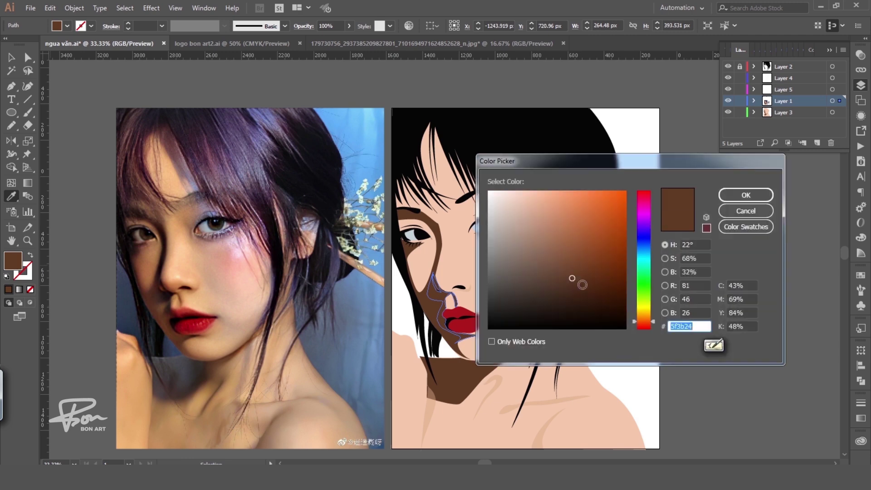
{"action": "left_click", "coordinate": [744, 194]}
{"action": "key", "text": "ctrl+shift+a"}
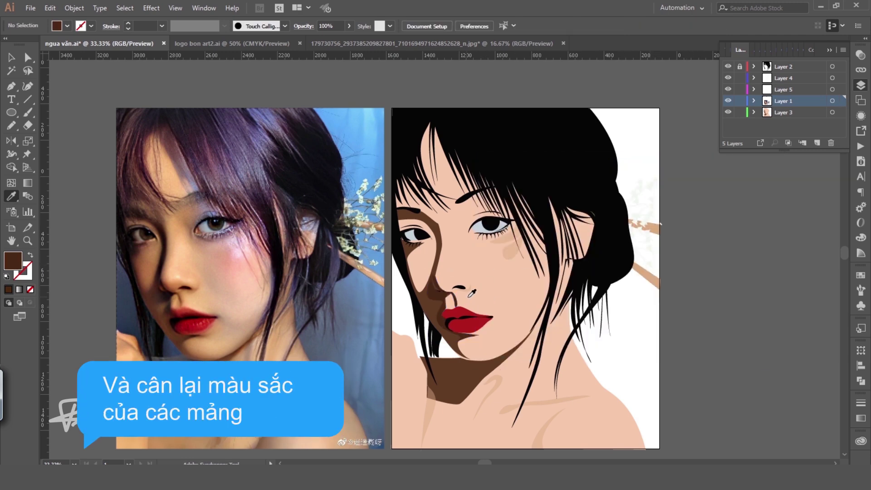
{"action": "left_click", "coordinate": [471, 293], "text": "ctrl"}
{"action": "left_click", "coordinate": [439, 300]}
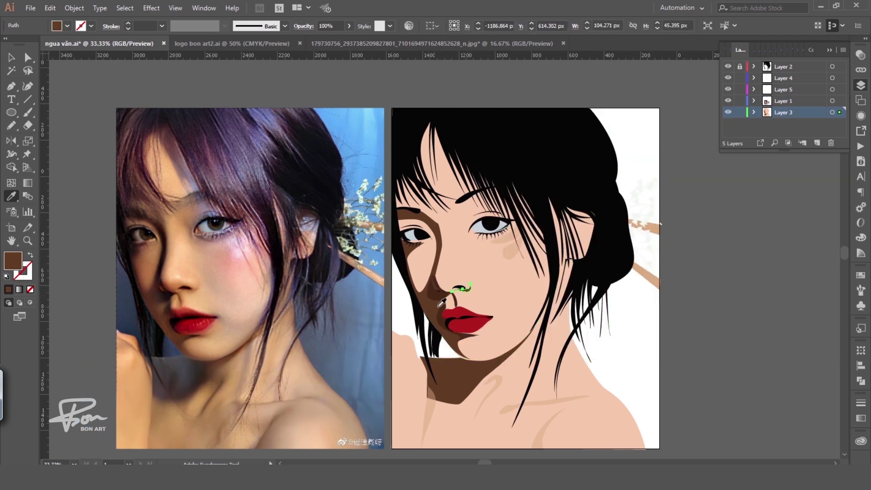
{"action": "left_click", "coordinate": [695, 302], "text": "ctrl"}
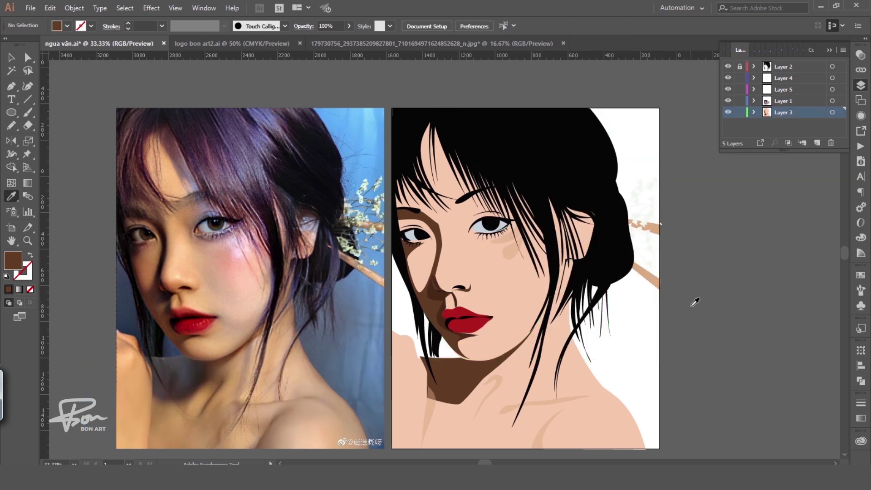
Step: Give the nostril the photo's skin tone and sample brown onto the thin neck stroke
{"action": "left_click", "coordinate": [469, 290], "text": "ctrl"}
{"action": "left_click", "coordinate": [200, 278]}
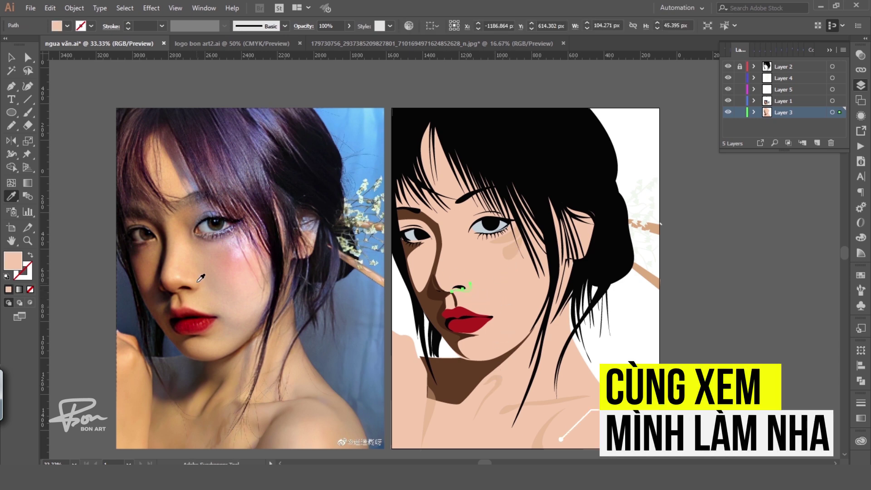
{"action": "left_click", "coordinate": [704, 323], "text": "ctrl"}
{"action": "key", "text": "b"}
{"action": "left_click", "coordinate": [429, 410], "text": "ctrl"}
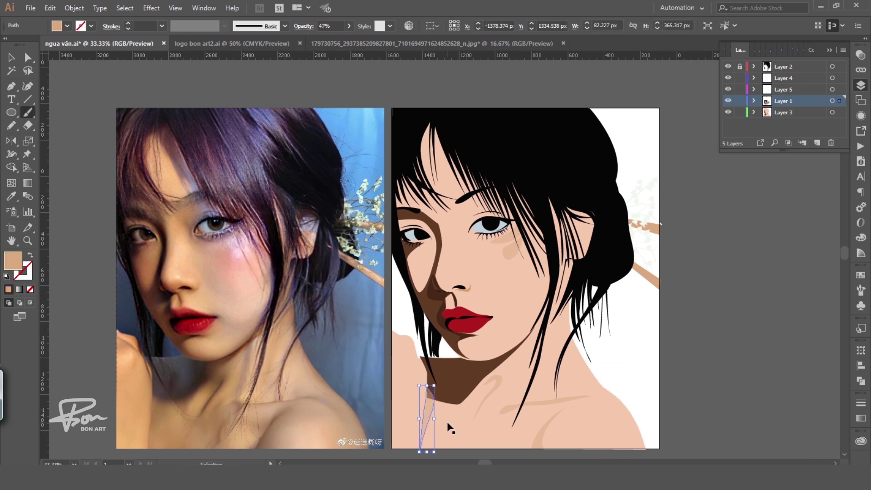
{"action": "key", "text": "i"}
{"action": "left_click", "coordinate": [457, 398]}
Step: Make the collarbone strokes an opaque darker peach via the Color Picker
{"action": "left_click", "coordinate": [695, 352], "text": "ctrl"}
{"action": "left_click", "coordinate": [490, 386], "text": "ctrl"}
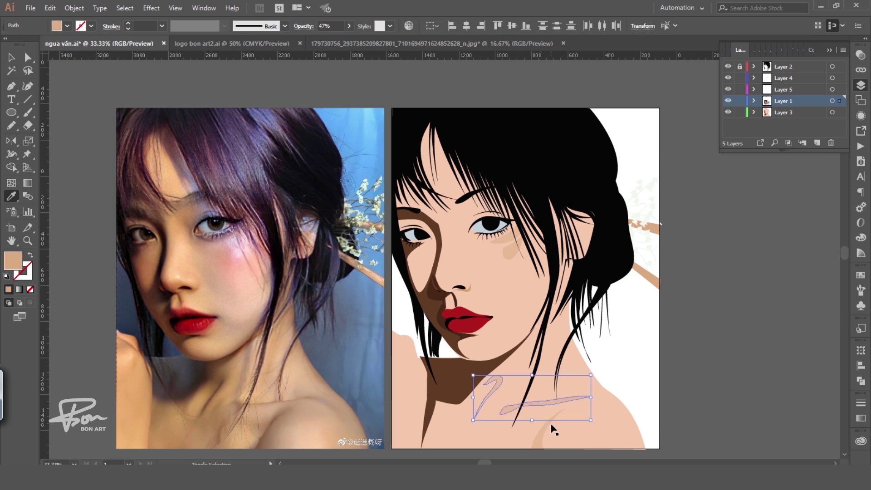
{"action": "key", "text": "b"}
{"action": "left_click_drag", "start_coordinate": [537, 448], "coordinate": [565, 408]}
{"action": "left_click", "coordinate": [452, 293]}
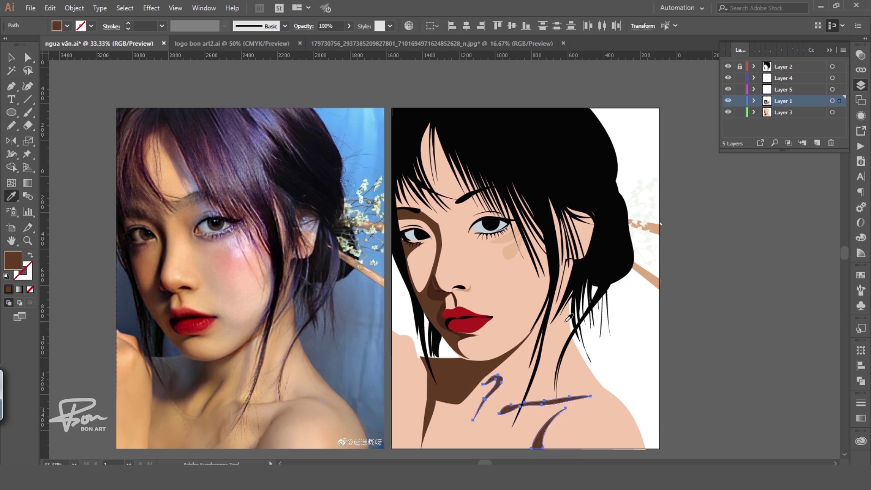
{"action": "left_click", "coordinate": [278, 412]}
{"action": "left_click", "coordinate": [360, 381]}
{"action": "double_click", "coordinate": [18, 267]}
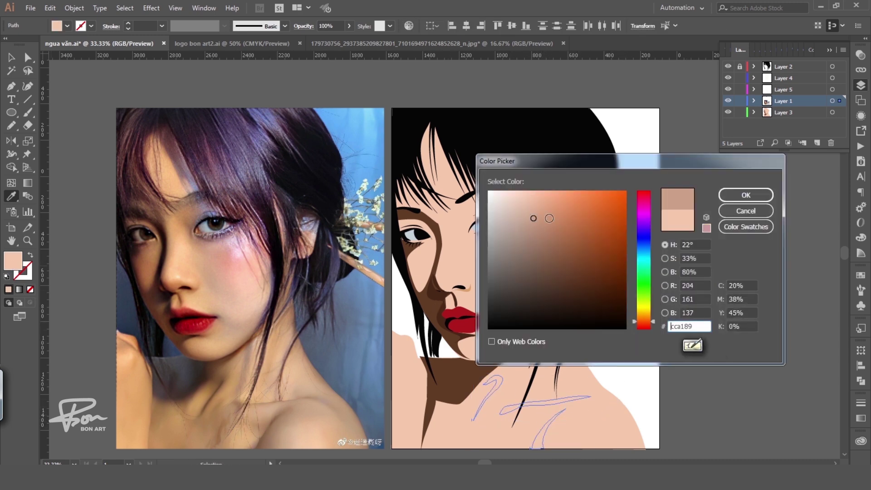
{"action": "left_click", "coordinate": [746, 195]}
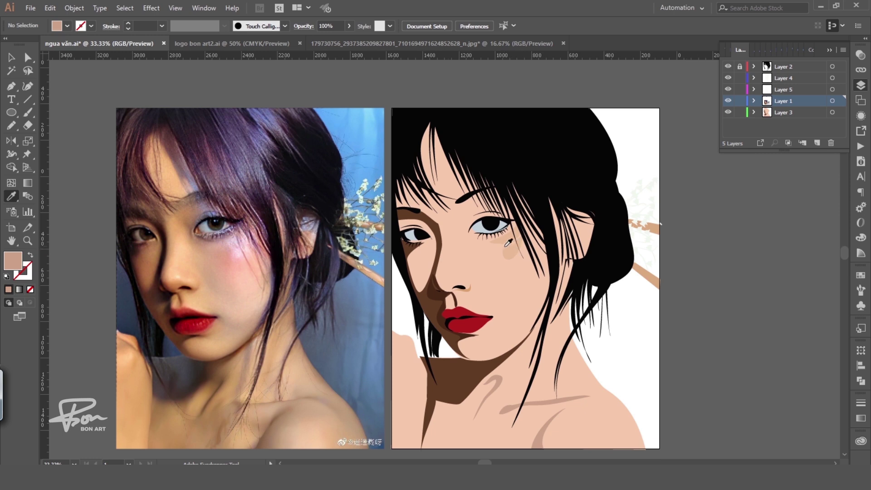
Step: Select the eye outline and the skin shape beneath the eye, clearing each selection
{"action": "key", "text": "n"}
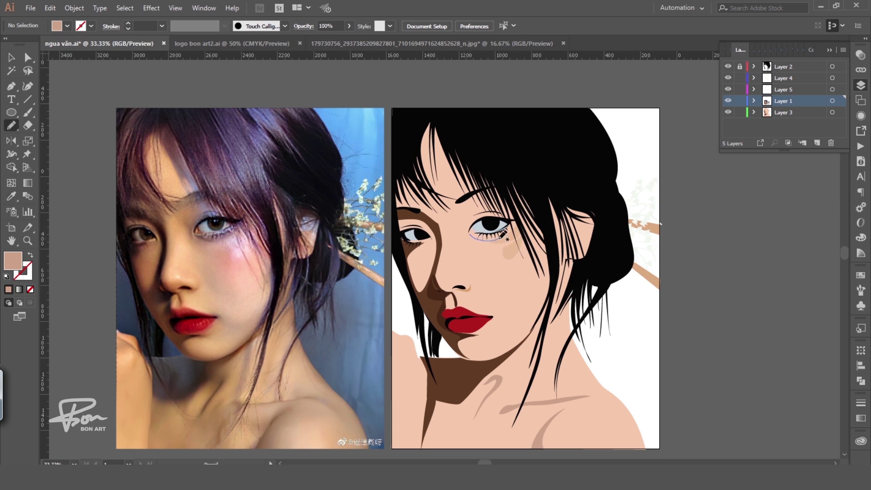
{"action": "key", "text": "i"}
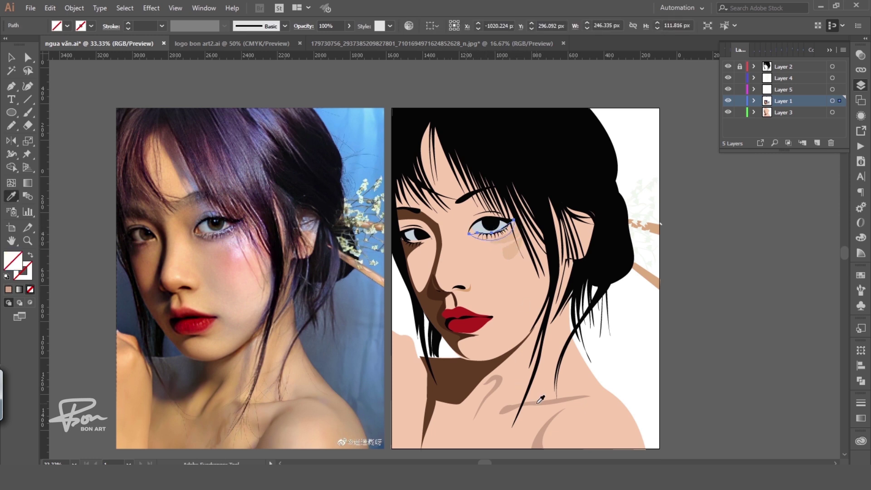
{"action": "left_click", "coordinate": [549, 377]}
{"action": "key", "text": "ctrl+shift+a"}
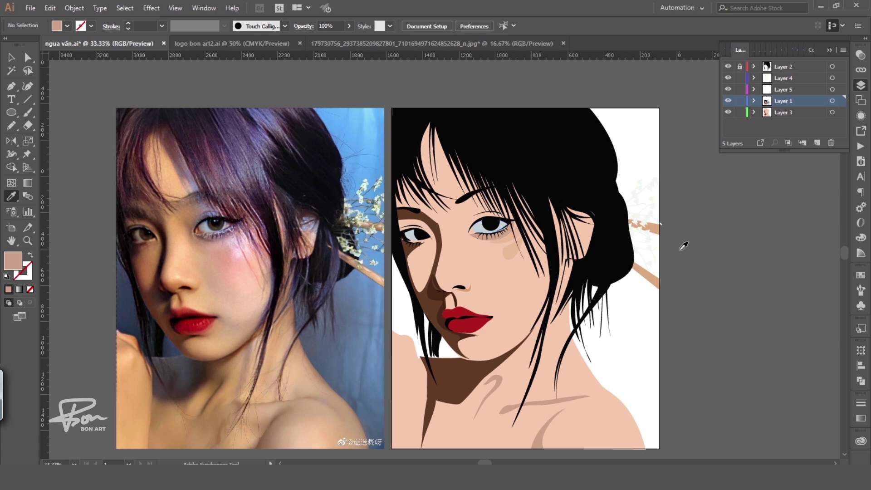
{"action": "key", "text": "n"}
{"action": "left_click", "coordinate": [464, 223], "text": "ctrl"}
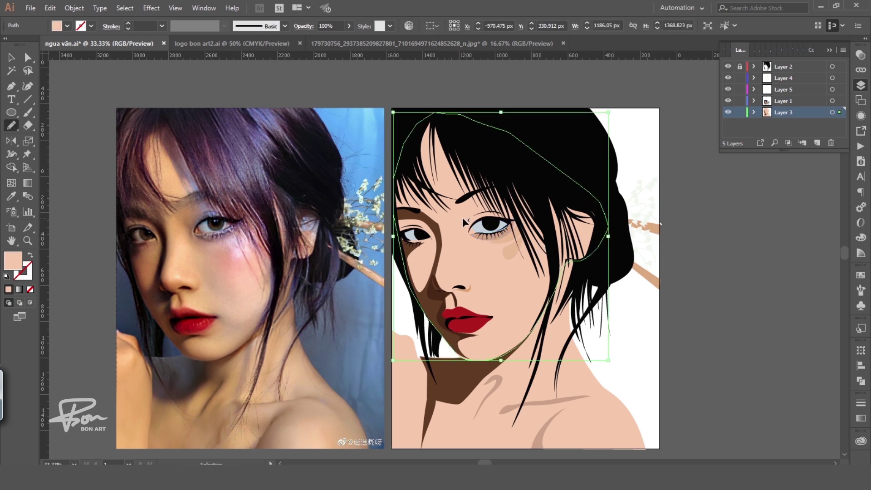
{"action": "left_click", "coordinate": [671, 227], "text": "ctrl"}
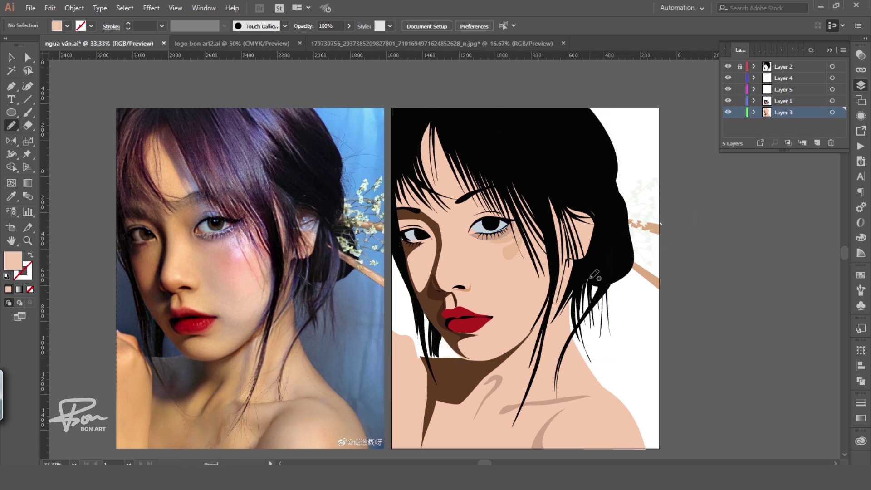
Step: Draw an artboard-sized rectangle, fill it medium blue, and send it behind the portrait
{"action": "key", "text": "m"}
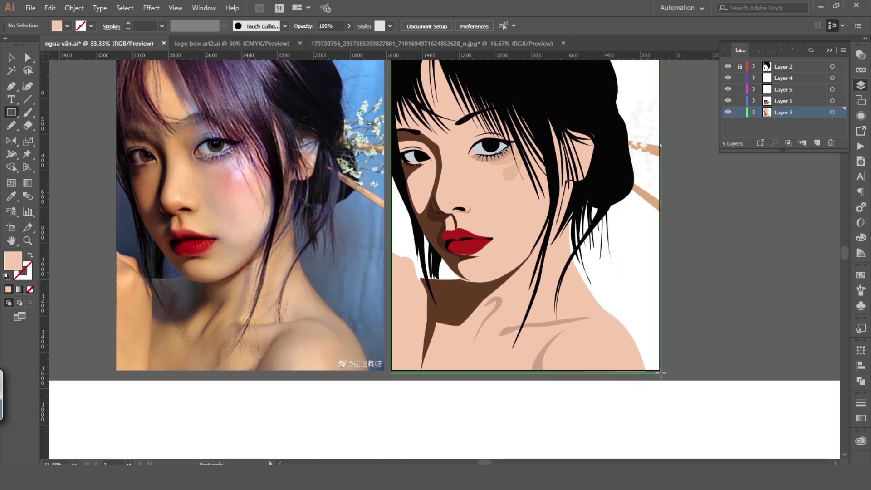
{"action": "left_click_drag", "start_coordinate": [616, 455], "coordinate": [659, 370]}
{"action": "double_click", "coordinate": [12, 260]}
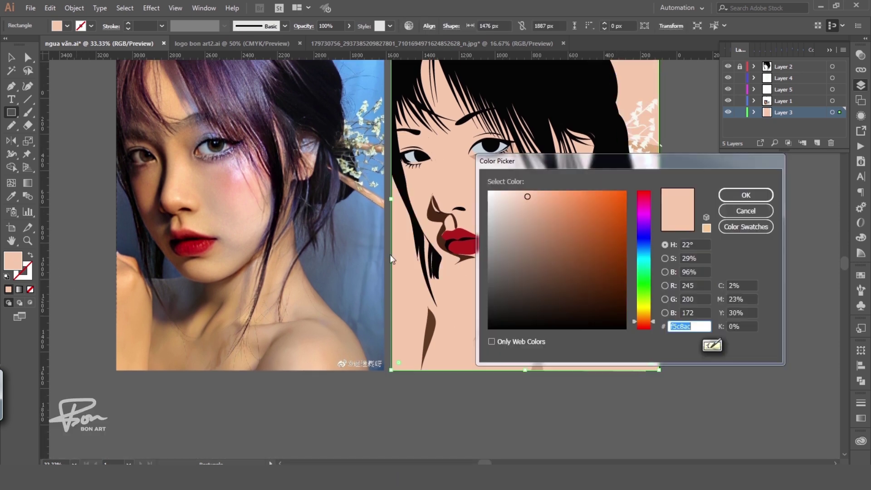
{"action": "left_click", "coordinate": [644, 246]}
{"action": "left_click", "coordinate": [579, 230]}
{"action": "left_click", "coordinate": [746, 195]}
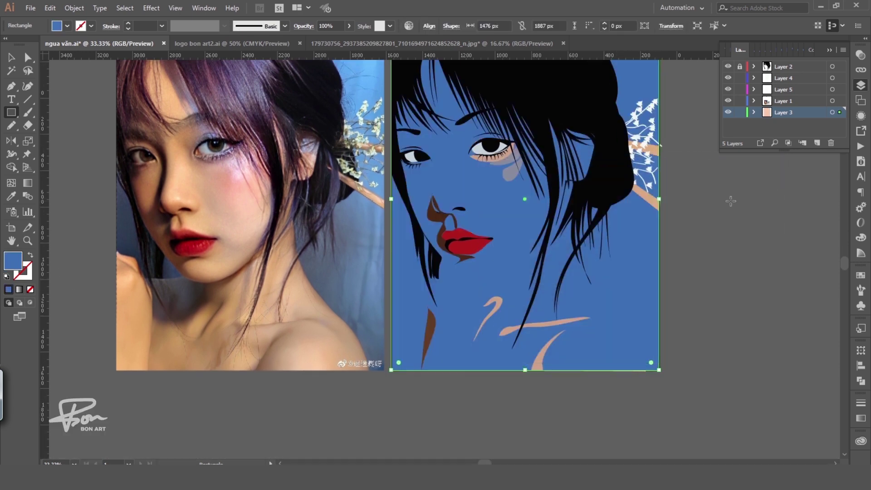
{"action": "key", "text": "ctrl+shift+bracketleft"}
{"action": "left_click", "coordinate": [709, 268]}
{"action": "left_click_drag", "start_coordinate": [708, 268], "coordinate": [690, 356]}
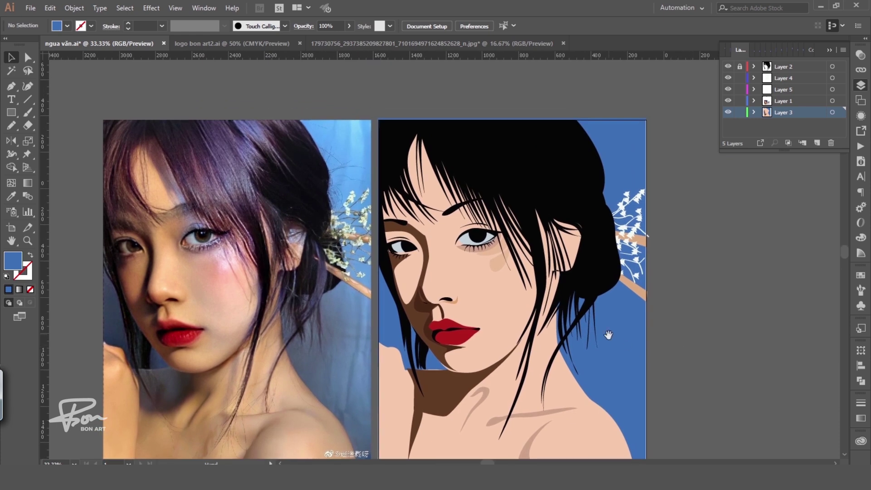
Step: Trace the right eye's lower lid with a skin-coloured pencil line
{"action": "left_click", "coordinate": [475, 246]}
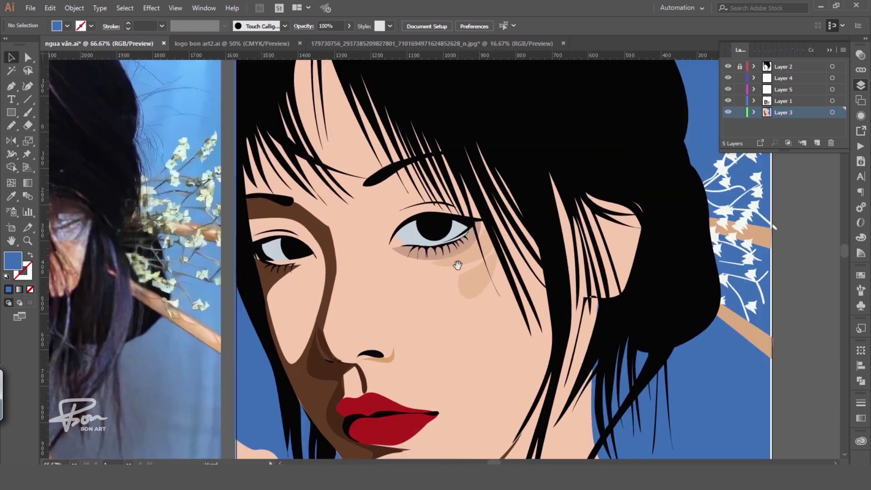
{"action": "key", "text": "n"}
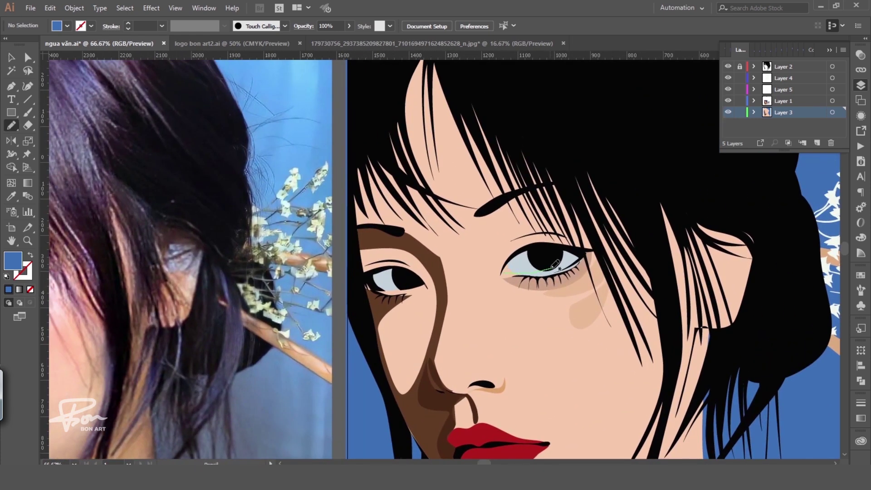
{"action": "left_click_drag", "start_coordinate": [583, 259], "coordinate": [579, 256]}
{"action": "key", "text": "i"}
{"action": "left_click", "coordinate": [488, 263]}
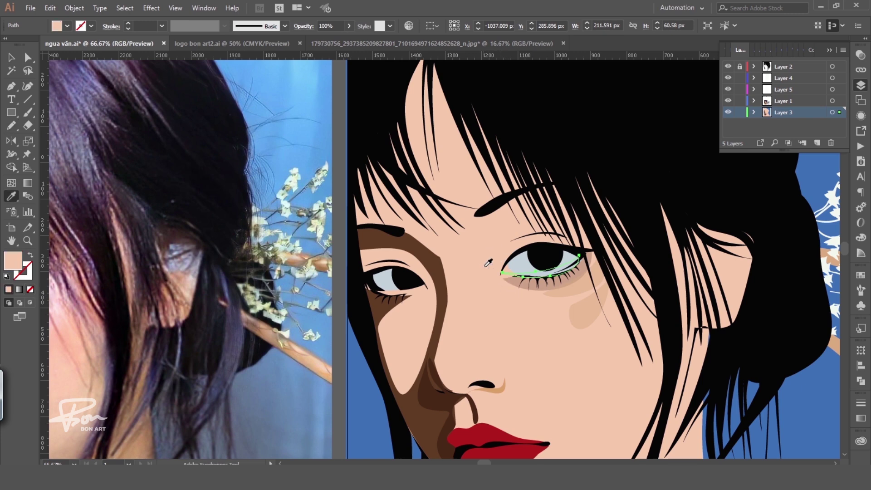
{"action": "key", "text": "ctrl"}
{"action": "left_click", "coordinate": [544, 271], "text": "ctrl"}
{"action": "left_click", "coordinate": [523, 271], "text": "ctrl"}
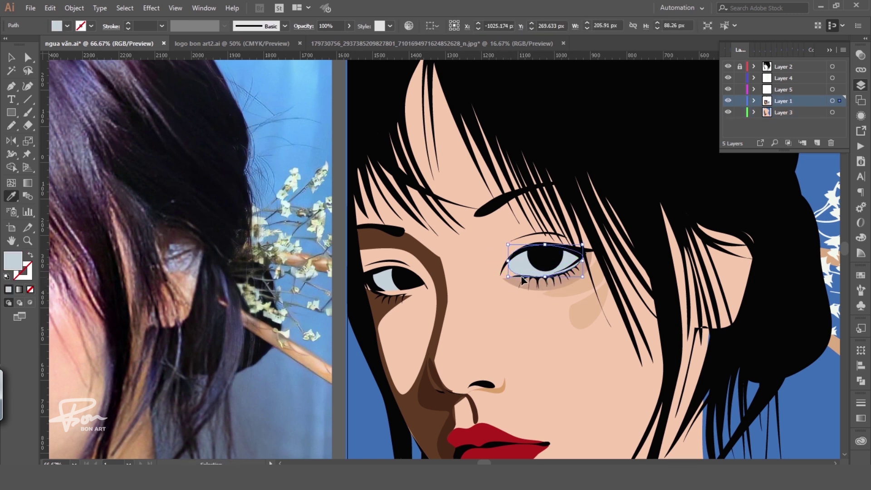
{"action": "left_click", "coordinate": [344, 358], "text": "ctrl"}
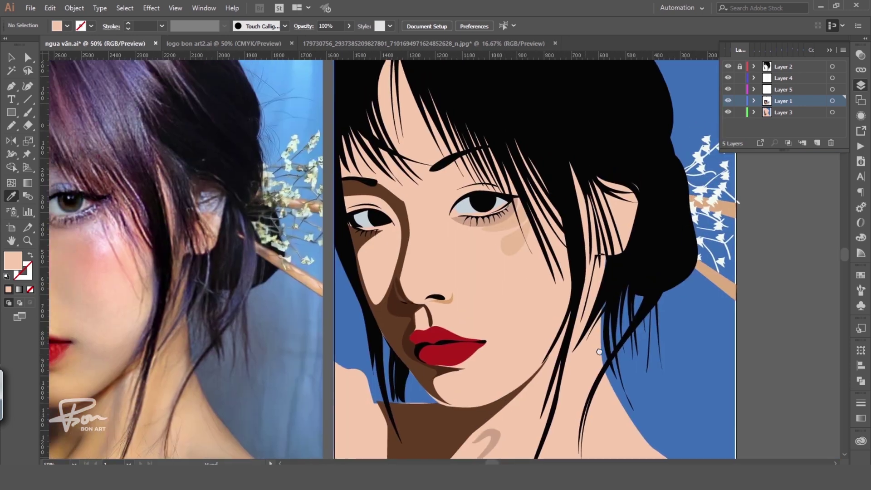
Step: Fill the right eye's black iris with the photo's dark brown
{"action": "left_click_drag", "start_coordinate": [522, 353], "coordinate": [547, 260]}
{"action": "left_click", "coordinate": [547, 260]}
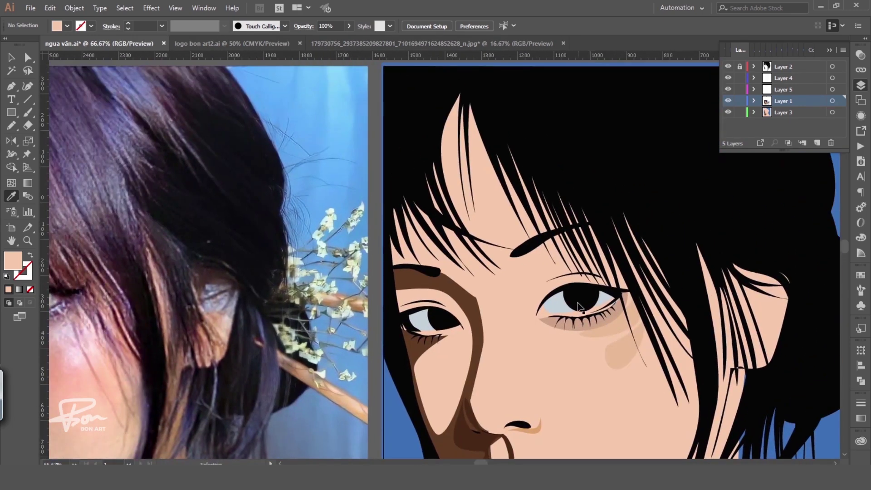
{"action": "left_click", "coordinate": [585, 301], "text": "ctrl"}
{"action": "key", "text": "ctrl+minus"}
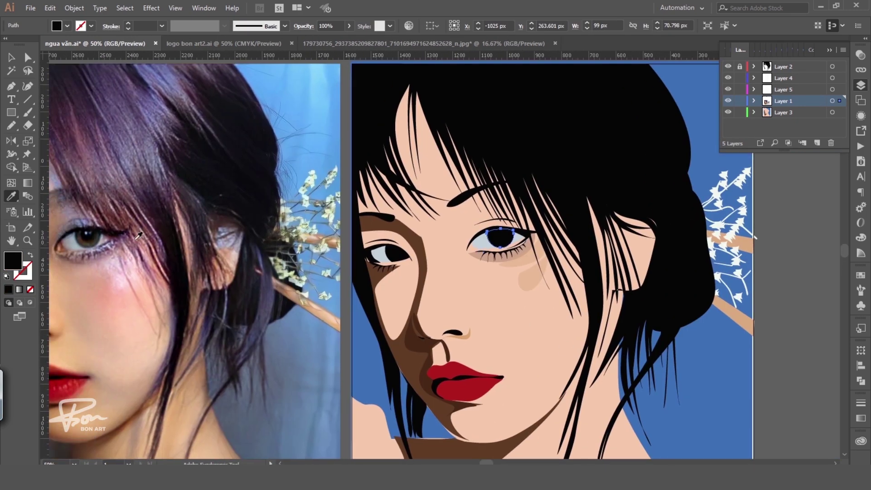
{"action": "left_click", "coordinate": [85, 239]}
Step: Shrink the right eye's brown iris slightly and add a black pupil circle inside it
{"action": "left_click", "coordinate": [514, 248]}
{"action": "key", "text": "v"}
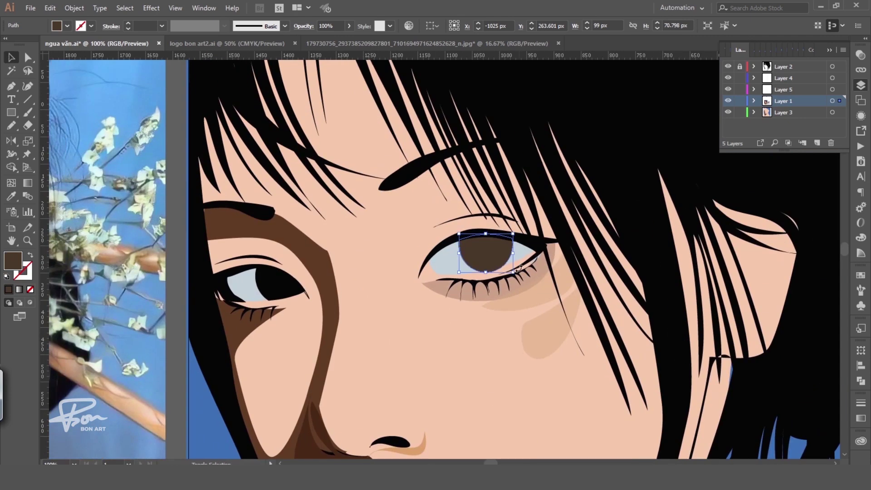
{"action": "left_click_drag", "start_coordinate": [514, 247], "coordinate": [507, 247]}
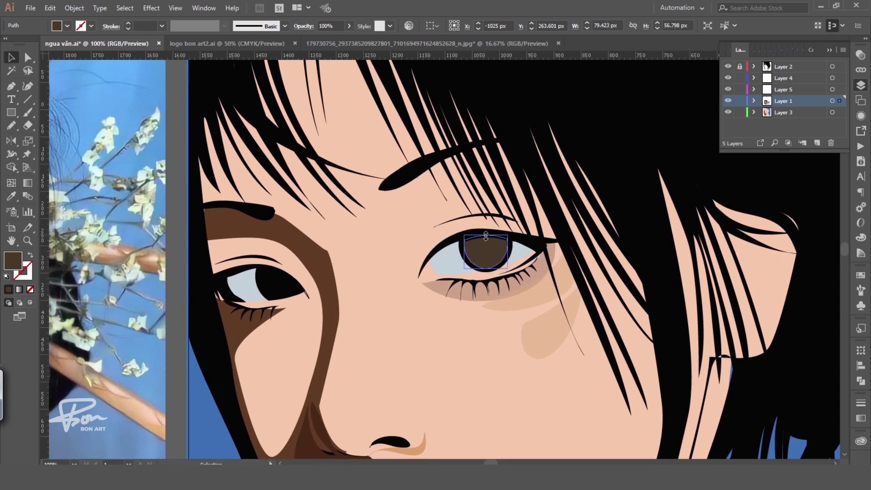
{"action": "left_click", "coordinate": [444, 264]}
{"action": "key", "text": "l"}
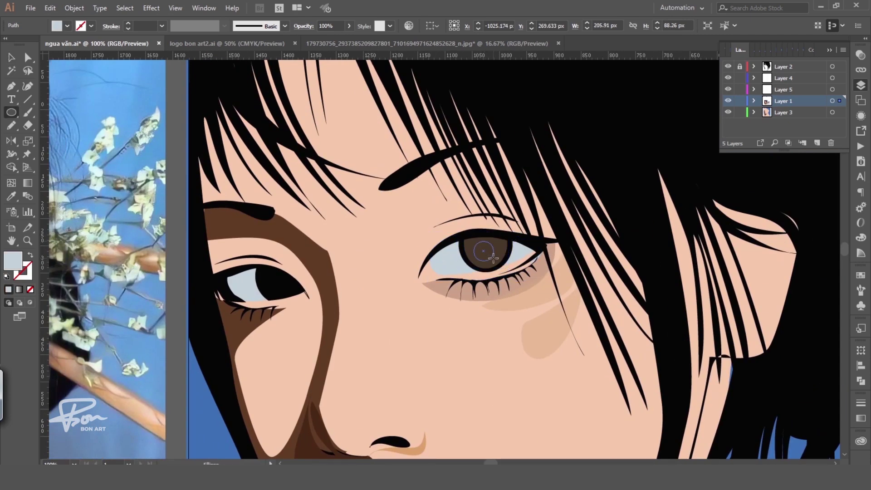
{"action": "left_click_drag", "start_coordinate": [475, 237], "coordinate": [496, 258]}
{"action": "key", "text": "i"}
{"action": "left_click", "coordinate": [534, 228]}
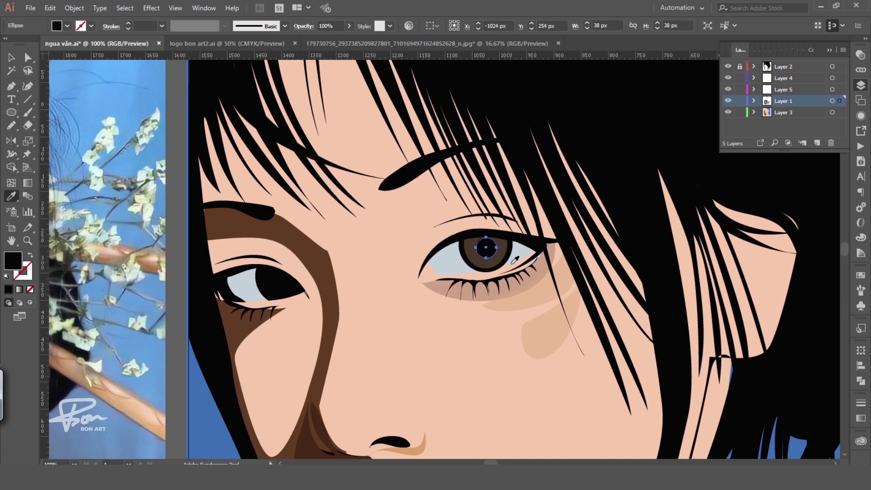
{"action": "key", "text": "v"}
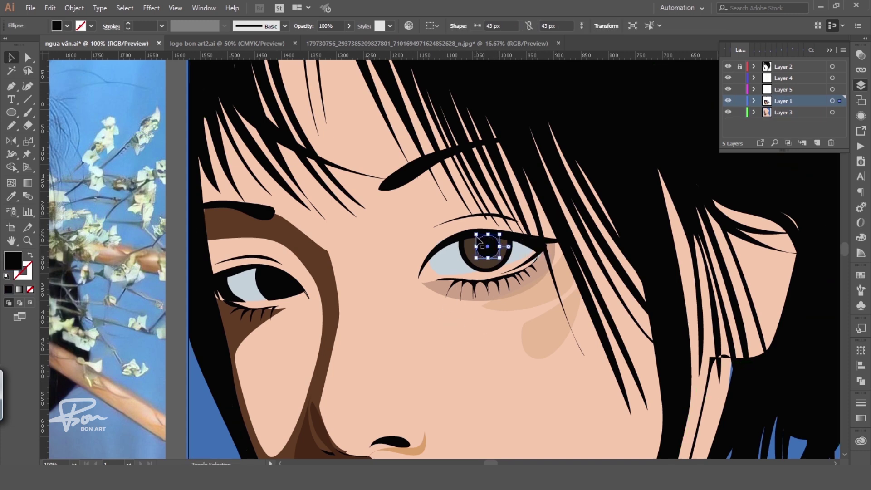
Step: Duplicate the circle onto the left eye, enlarge it and fill it brown as the iris
{"action": "left_click", "coordinate": [472, 310]}
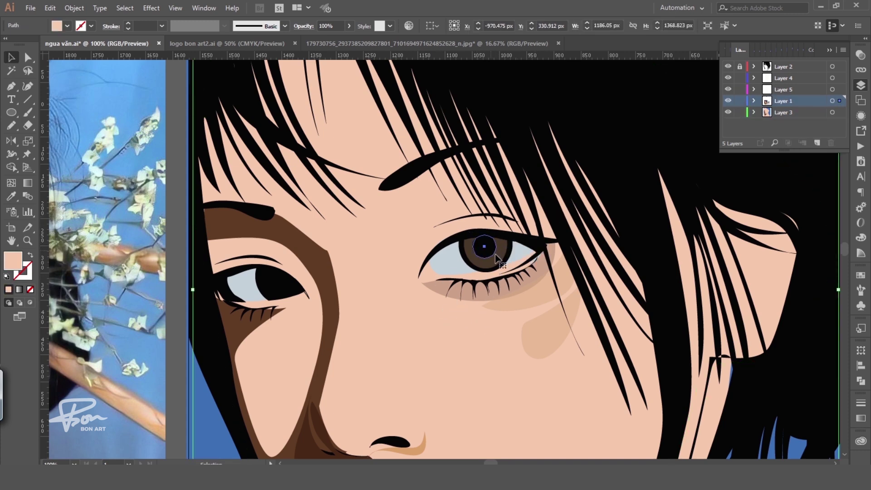
{"action": "left_click", "coordinate": [481, 250]}
{"action": "left_click_drag", "start_coordinate": [484, 252], "coordinate": [286, 283]}
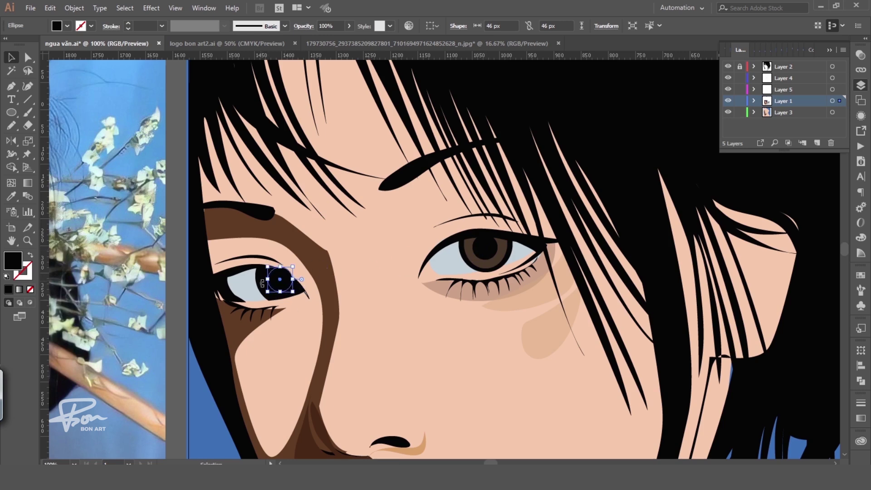
{"action": "mouse_move", "coordinate": [293, 266]}
{"action": "left_mouse_down"}
{"action": "mouse_move", "coordinate": [301, 256]}
{"action": "mouse_move", "coordinate": [313, 293]}
{"action": "left_mouse_up"}
{"action": "key", "text": "i"}
{"action": "left_click", "coordinate": [469, 249]}
{"action": "key", "text": "shift+e"}
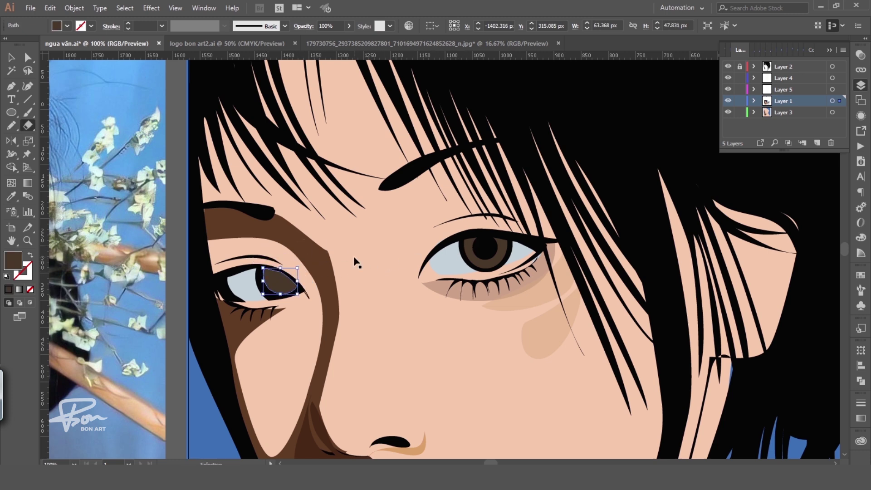
Step: Paste a copy of the left iris in front and shrink it into a black pupil
{"action": "key", "text": "a"}
{"action": "left_click", "coordinate": [280, 293]}
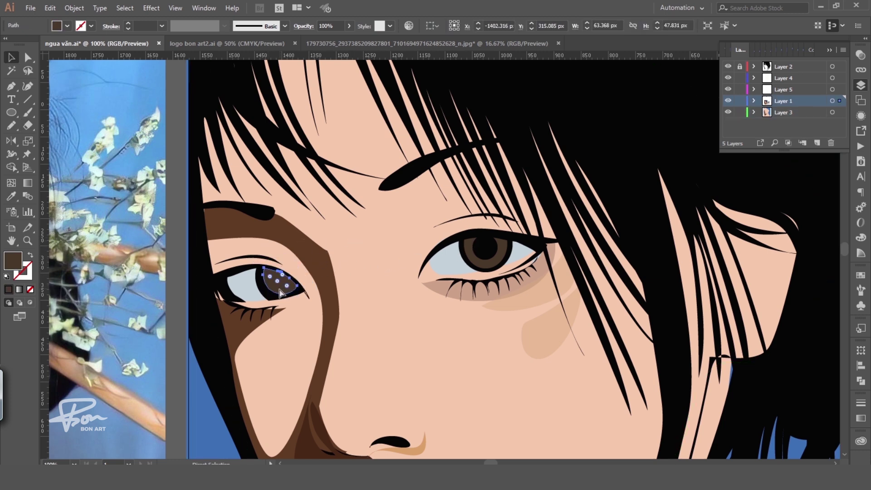
{"action": "key", "text": "v"}
{"action": "key", "text": "ctrl+c"}
{"action": "key", "text": "ctrl+f"}
{"action": "left_click_drag", "start_coordinate": [297, 294], "coordinate": [285, 288]}
Step: Add a small pale blue-grey highlight circle to the right eye
{"action": "key", "text": "a"}
{"action": "left_click", "coordinate": [370, 278]}
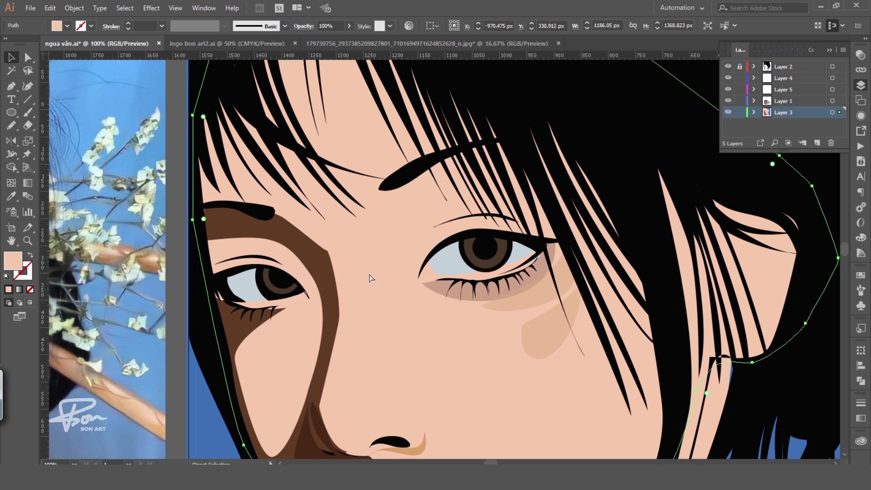
{"action": "key", "text": "ctrl+plus"}
{"action": "key", "text": "v"}
{"action": "left_click_drag", "start_coordinate": [406, 241], "coordinate": [416, 231]}
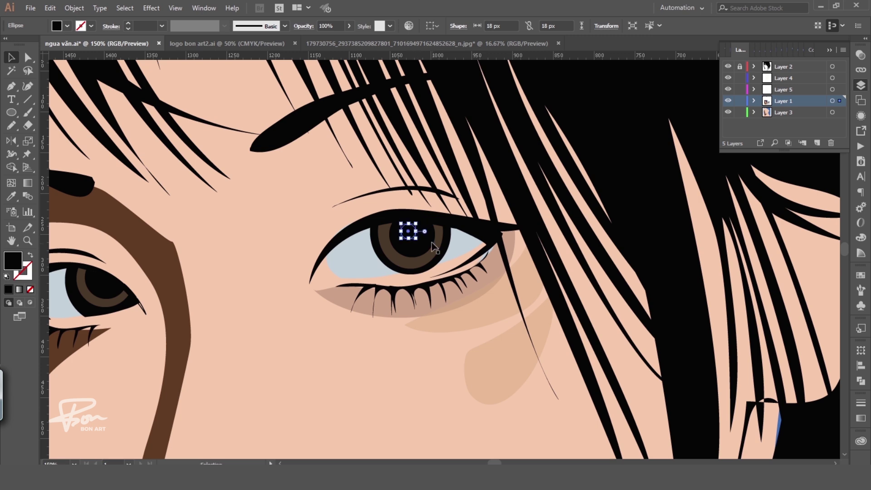
{"action": "key", "text": "i"}
{"action": "left_click", "coordinate": [461, 259]}
{"action": "key", "text": "b"}
{"action": "key", "text": "ctrl+minus"}
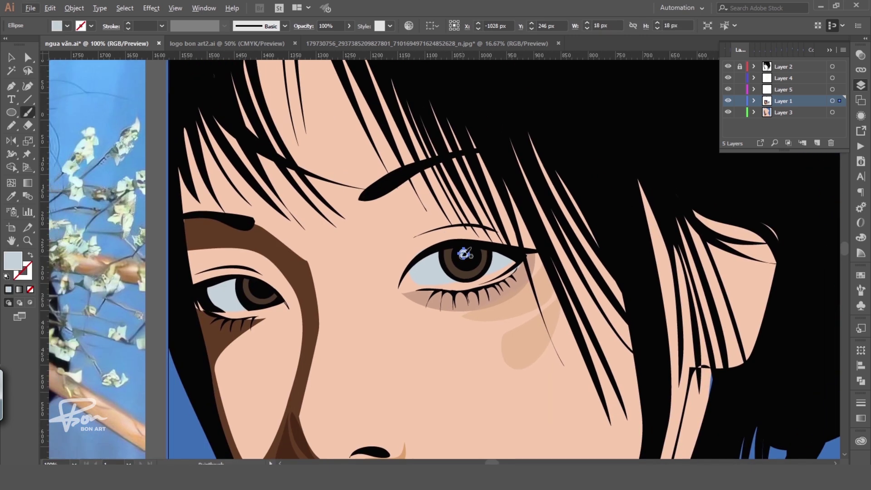
Step: Copy the highlight dot into the left eye
{"action": "key", "text": "alt+v"}
{"action": "key", "text": "Escape"}
{"action": "key", "text": "v"}
{"action": "key", "text": "ctrl+shift+a"}
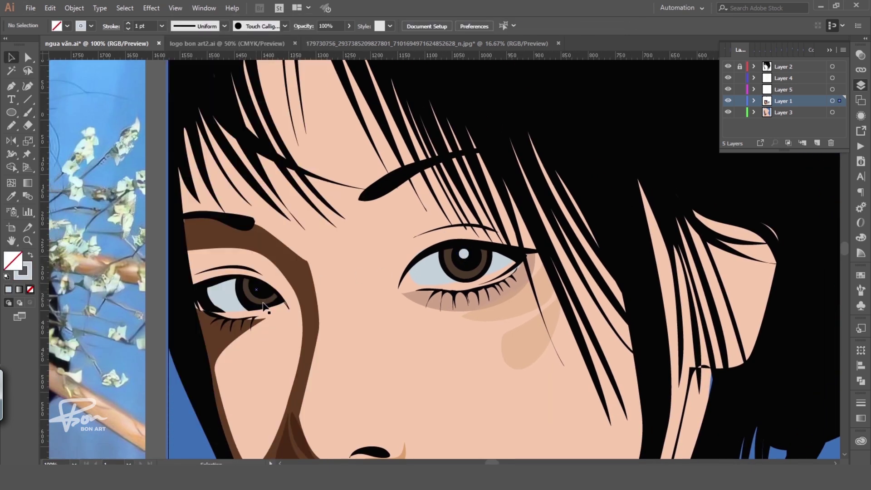
{"action": "left_click_drag", "start_coordinate": [464, 254], "coordinate": [262, 282]}
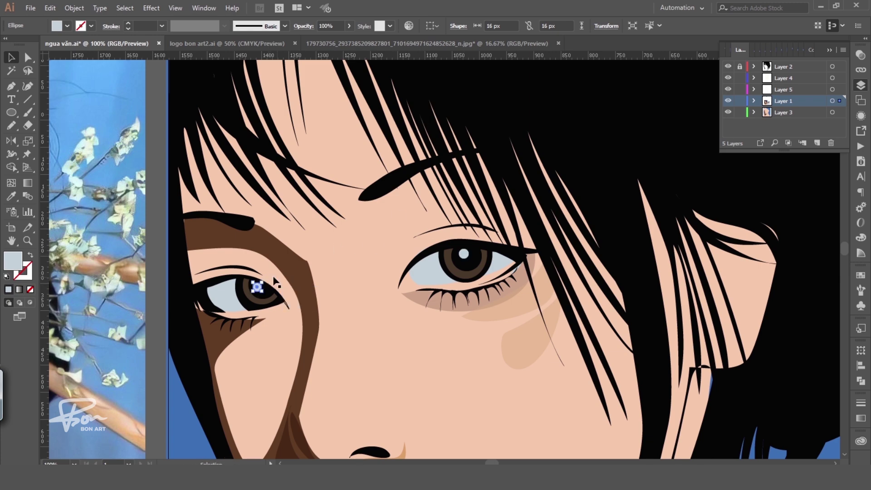
Step: Check the cheek and nose shadow shapes, then zoom out to the whole portrait
{"action": "key", "text": "ctrl+shift+a"}
{"action": "left_click_drag", "start_coordinate": [326, 282], "coordinate": [453, 152]}
{"action": "key", "text": "a"}
{"action": "left_click", "coordinate": [426, 288]}
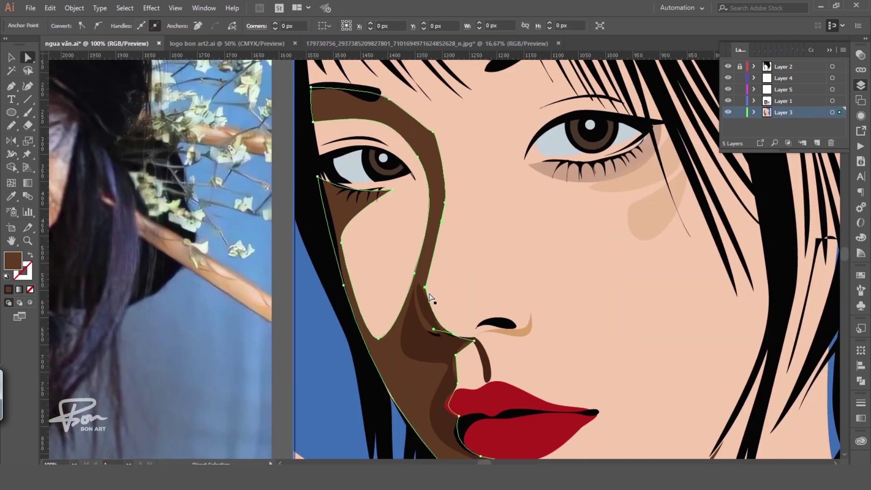
{"action": "left_click", "coordinate": [422, 333]}
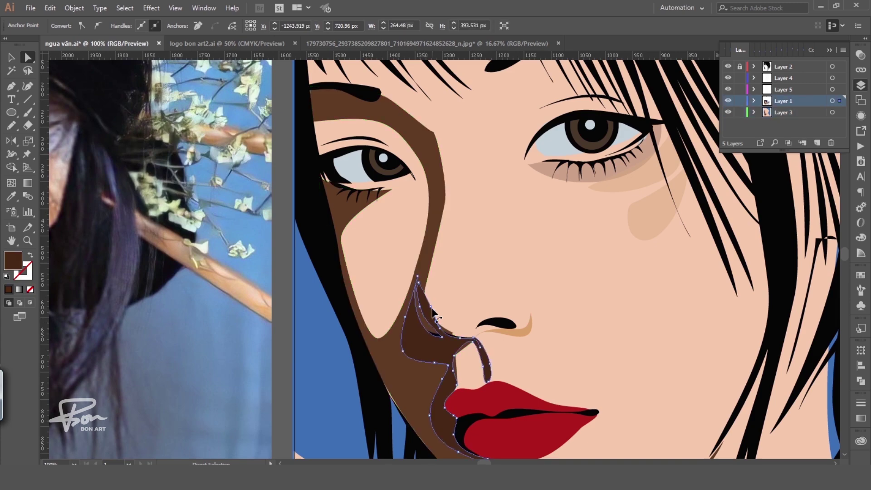
{"action": "key", "text": "ctrl+minus"}
{"action": "key", "text": "ctrl+minus"}
{"action": "key", "text": "ctrl+minus"}
{"action": "key", "text": "ctrl+shift+a"}
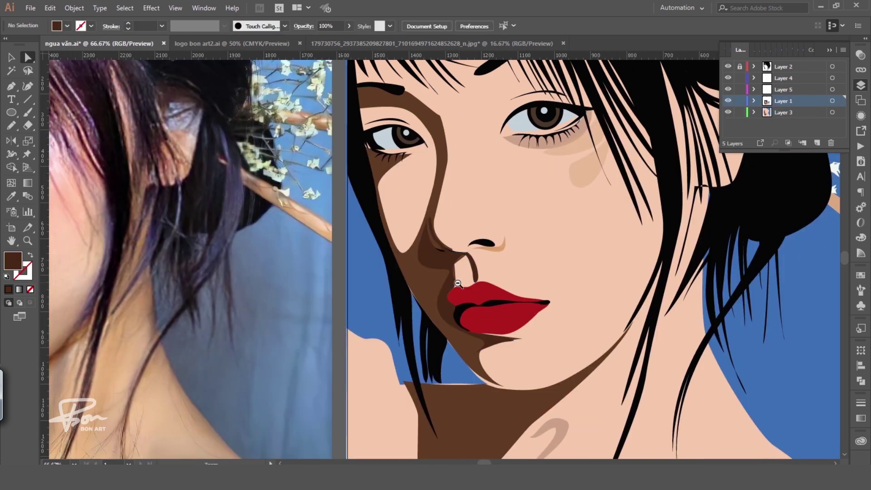
Step: Pencil a patch over the eyebrow area and fill it light tan
{"action": "key", "text": "n"}
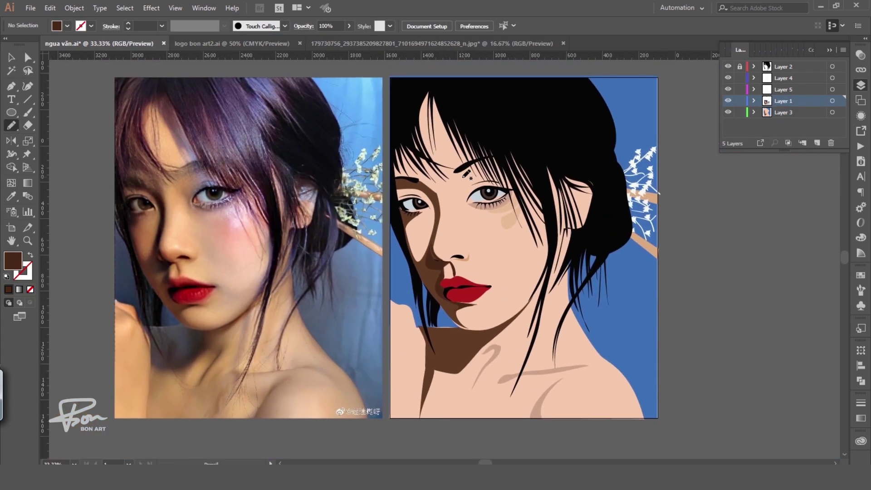
{"action": "mouse_move", "coordinate": [478, 162]}
{"action": "left_mouse_down"}
{"action": "mouse_move", "coordinate": [458, 174]}
{"action": "mouse_move", "coordinate": [501, 159]}
{"action": "left_mouse_up"}
{"action": "key", "text": "i"}
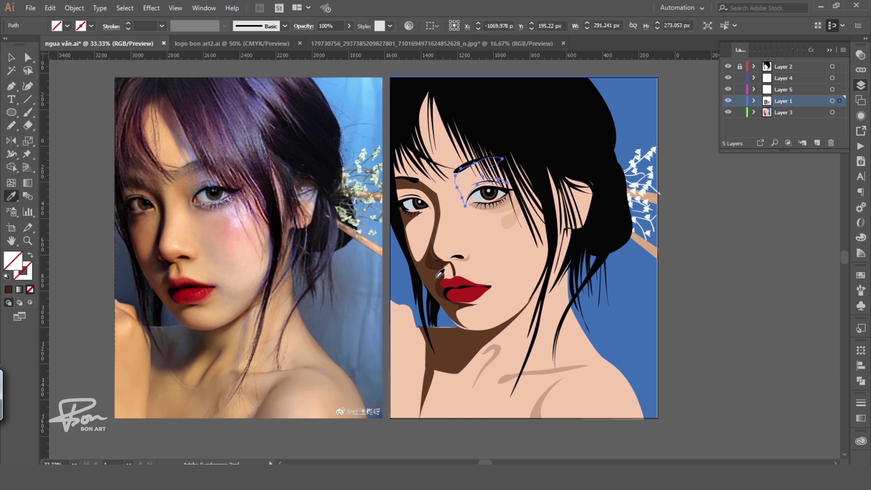
{"action": "left_click", "coordinate": [431, 270]}
{"action": "left_click", "coordinate": [506, 366]}
{"action": "left_click", "coordinate": [665, 221], "text": "ctrl"}
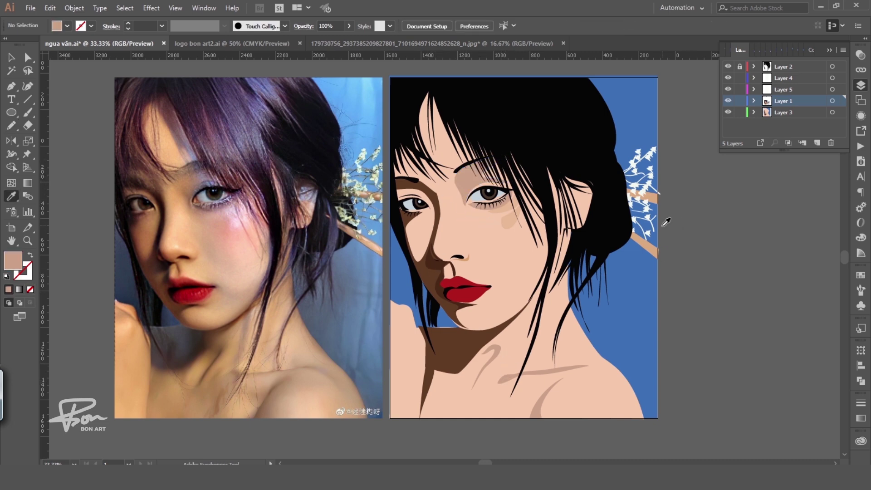
Step: Pencil a closed neck patch from the jawline to the artboard bottom, filled skin colour
{"action": "key", "text": "n"}
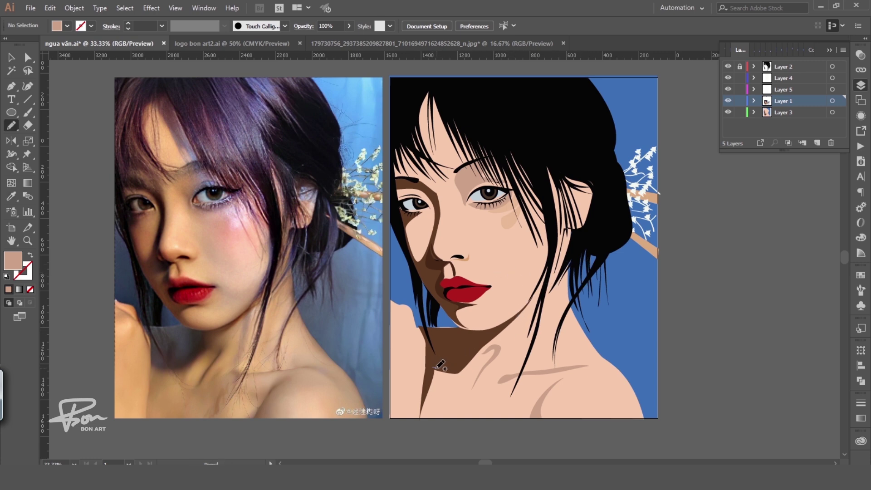
{"action": "left_click_drag", "start_coordinate": [437, 368], "coordinate": [529, 311]}
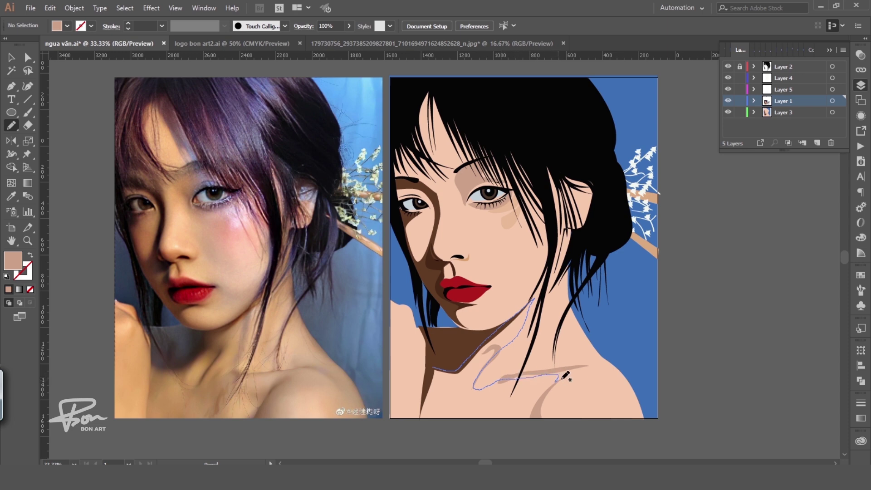
{"action": "mouse_move", "coordinate": [565, 375]}
{"action": "left_mouse_down"}
{"action": "mouse_move", "coordinate": [562, 414]}
{"action": "mouse_move", "coordinate": [534, 384]}
{"action": "left_mouse_up"}
{"action": "mouse_move", "coordinate": [503, 412]}
{"action": "left_mouse_down"}
{"action": "mouse_move", "coordinate": [443, 415]}
{"action": "mouse_move", "coordinate": [437, 360]}
{"action": "left_mouse_up"}
{"action": "key", "text": "i"}
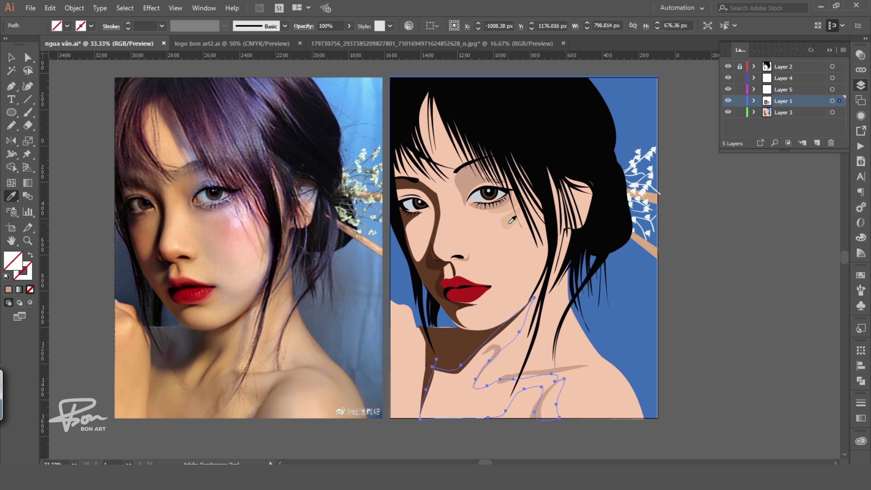
{"action": "left_click", "coordinate": [512, 220]}
{"action": "key", "text": "shift+e"}
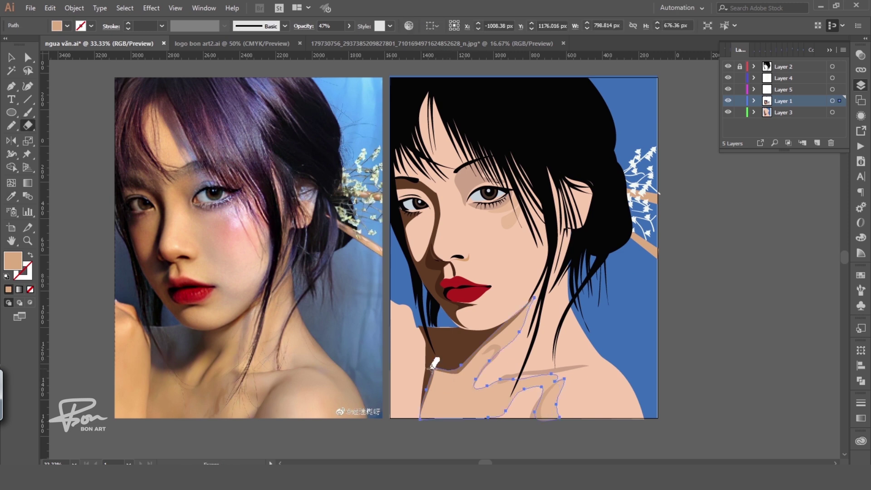
{"action": "key", "text": "ctrl+shift+a"}
Step: Add a skin-coloured face patch from chin up to the eye, then start a patch by the ear
{"action": "key", "text": "n"}
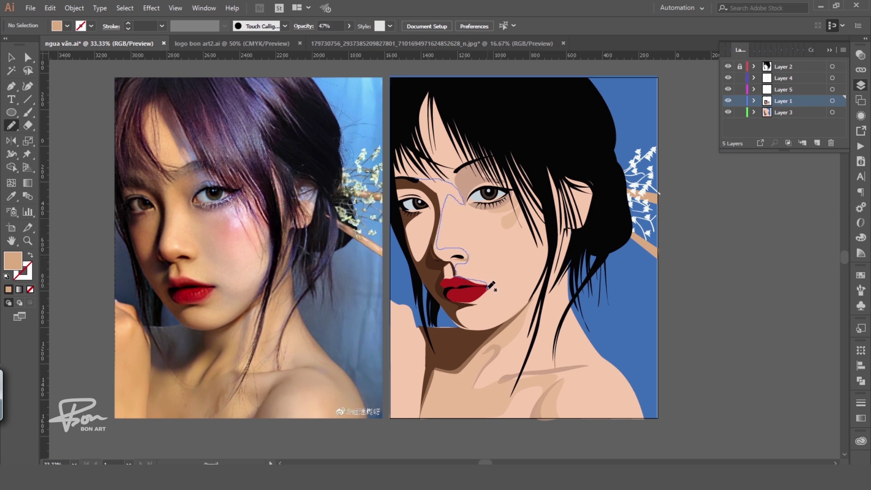
{"action": "left_click_drag", "start_coordinate": [481, 322], "coordinate": [533, 296]}
{"action": "left_click_drag", "start_coordinate": [477, 332], "coordinate": [421, 237]}
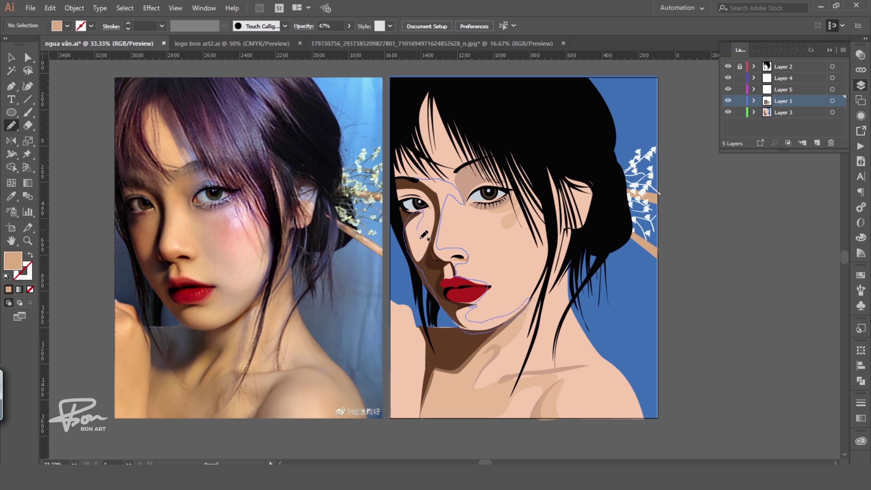
{"action": "left_click_drag", "start_coordinate": [421, 237], "coordinate": [400, 179]}
{"action": "key", "text": "i"}
{"action": "left_click", "coordinate": [521, 226]}
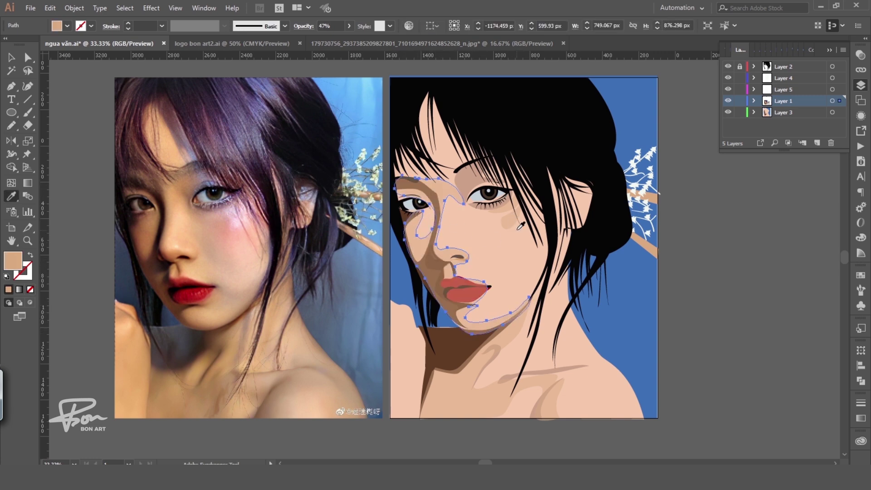
{"action": "key", "text": "v"}
{"action": "left_click", "coordinate": [702, 308]}
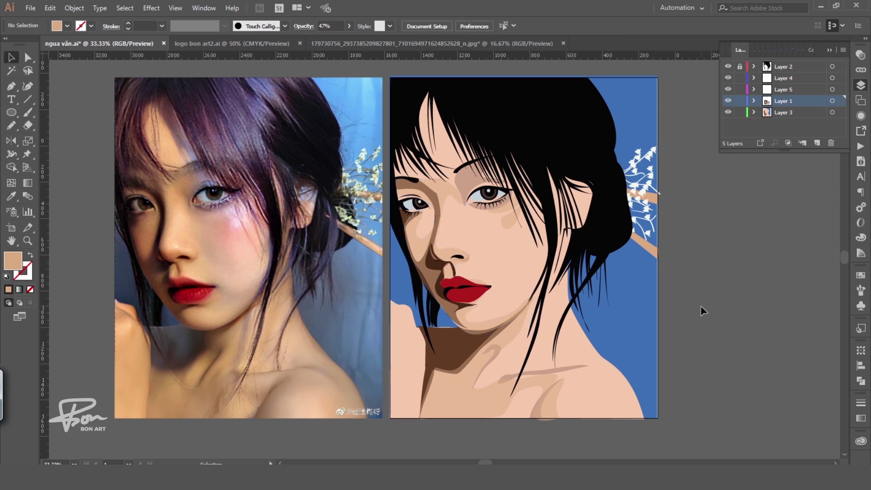
{"action": "left_click", "coordinate": [431, 289]}
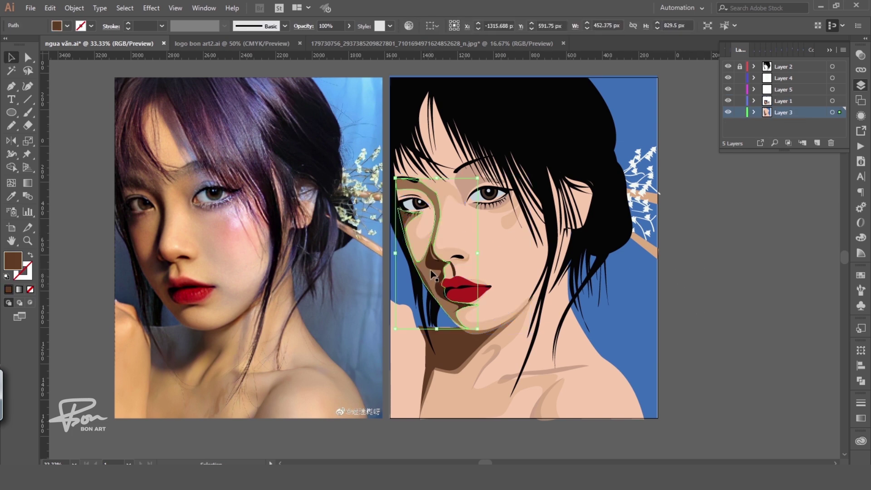
{"action": "mouse_move", "coordinate": [568, 207]}
{"action": "left_mouse_down"}
{"action": "mouse_move", "coordinate": [604, 219]}
{"action": "mouse_move", "coordinate": [631, 396]}
{"action": "mouse_move", "coordinate": [548, 378]}
{"action": "left_mouse_up"}
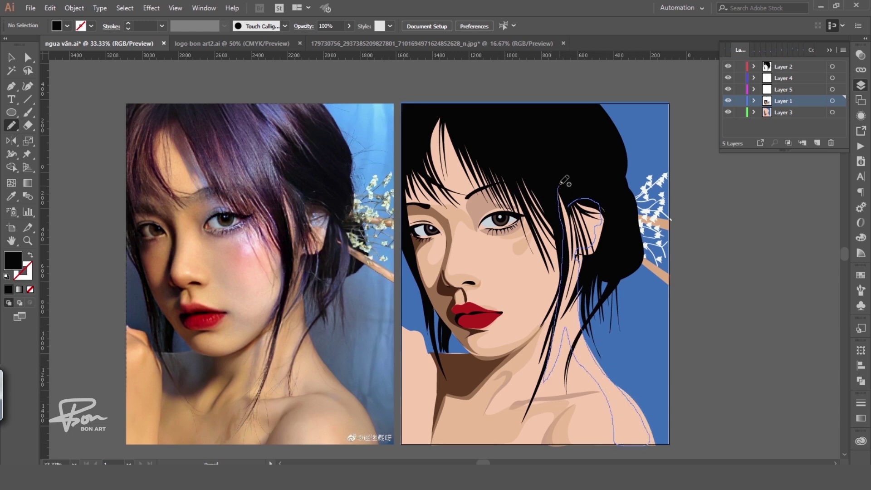
Step: Close the patch beside the ear and fill it with sampled peach skin colour
{"action": "left_click_drag", "start_coordinate": [552, 375], "coordinate": [565, 200]}
{"action": "key", "text": "i"}
{"action": "left_click", "coordinate": [536, 347]}
{"action": "left_click", "coordinate": [715, 347], "text": "ctrl"}
{"action": "scroll", "coordinate": [681, 377], "scroll_direction": "down", "scroll_amount": 2}
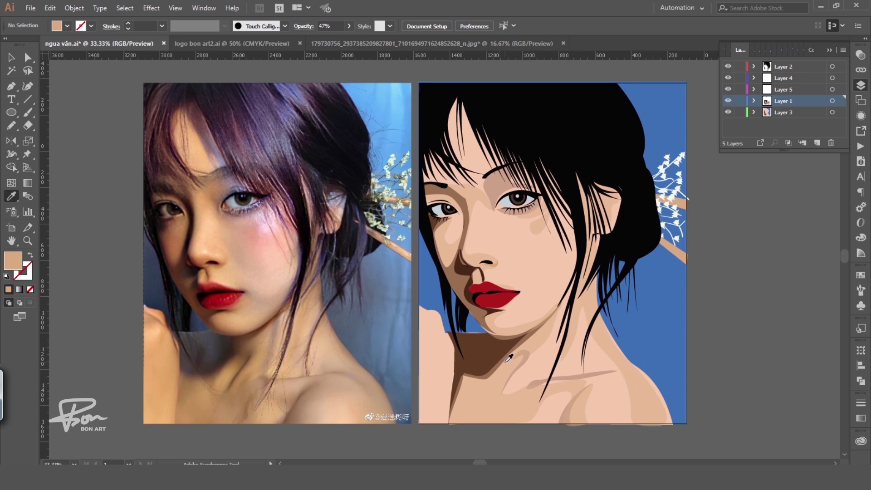
Step: Add a small lighter peach patch over the neck shadow
{"action": "key", "text": "n"}
{"action": "left_click_drag", "start_coordinate": [499, 375], "coordinate": [527, 349]}
{"action": "key", "text": "i"}
{"action": "left_click", "coordinate": [527, 349]}
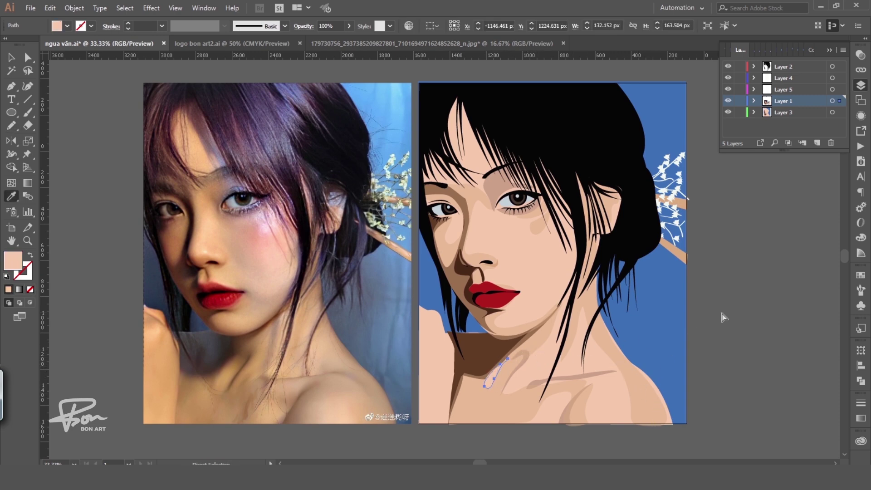
{"action": "left_click", "coordinate": [723, 313], "text": "ctrl"}
{"action": "scroll", "coordinate": [584, 377], "scroll_direction": "up", "scroll_amount": 1}
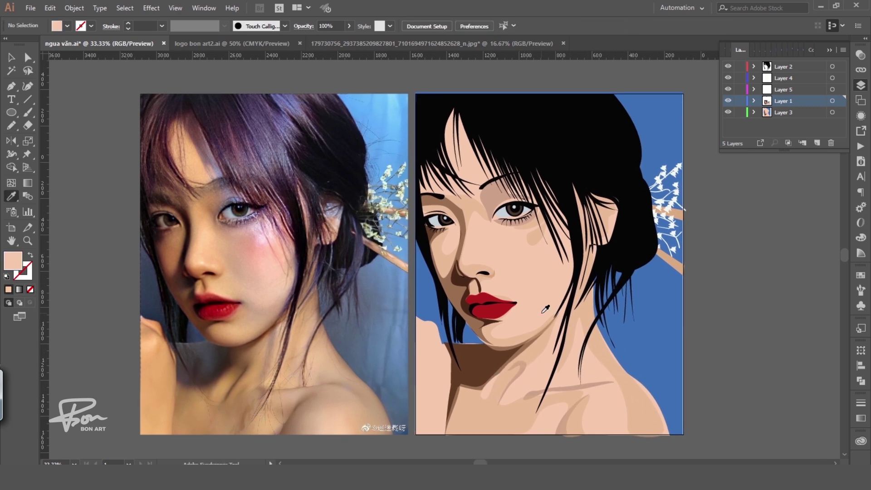
Step: Pencil a chin shadow shape along the jaw and fill it with a darker skin tone
{"action": "key", "text": "n"}
{"action": "left_click_drag", "start_coordinate": [515, 301], "coordinate": [565, 301]}
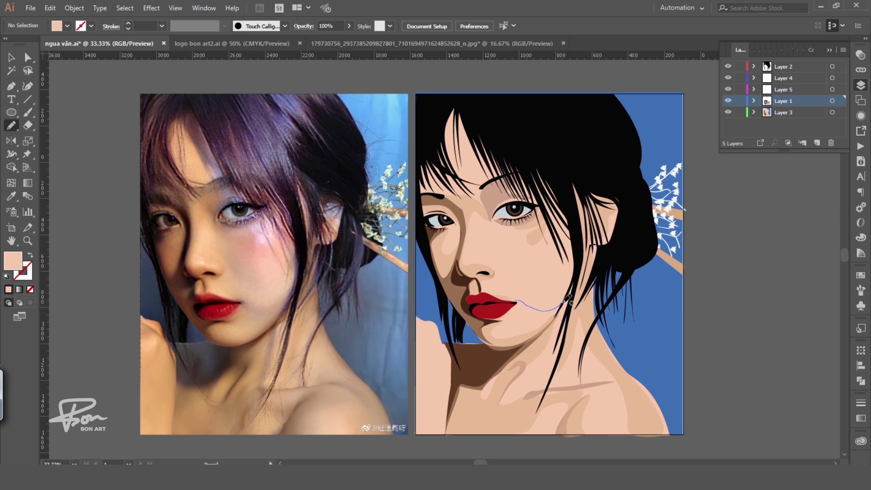
{"action": "left_click_drag", "start_coordinate": [534, 333], "coordinate": [512, 338]}
{"action": "left_click_drag", "start_coordinate": [519, 298], "coordinate": [519, 299]}
{"action": "key", "text": "i"}
{"action": "left_click", "coordinate": [652, 312]}
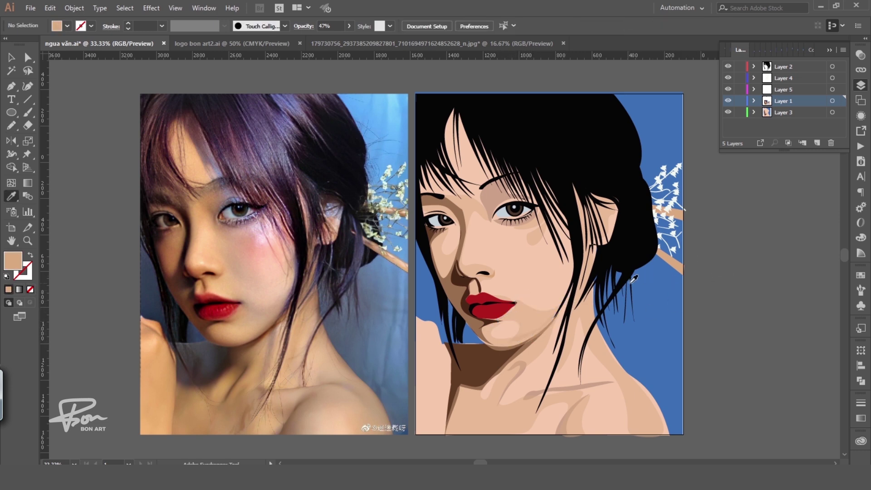
{"action": "left_click_drag", "start_coordinate": [634, 278], "coordinate": [639, 299]}
Step: Trace a faint shading shape from the right eye down the cheek
{"action": "key", "text": "n"}
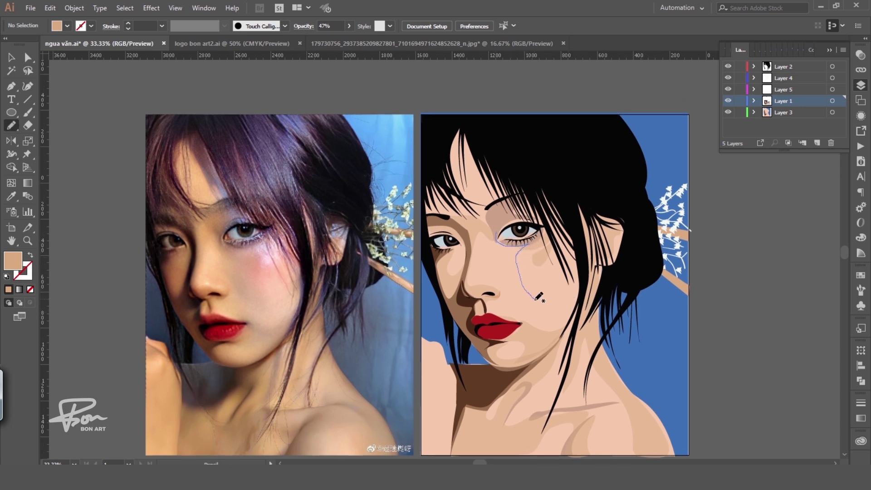
{"action": "left_click_drag", "start_coordinate": [539, 298], "coordinate": [497, 233]}
{"action": "key", "text": "i"}
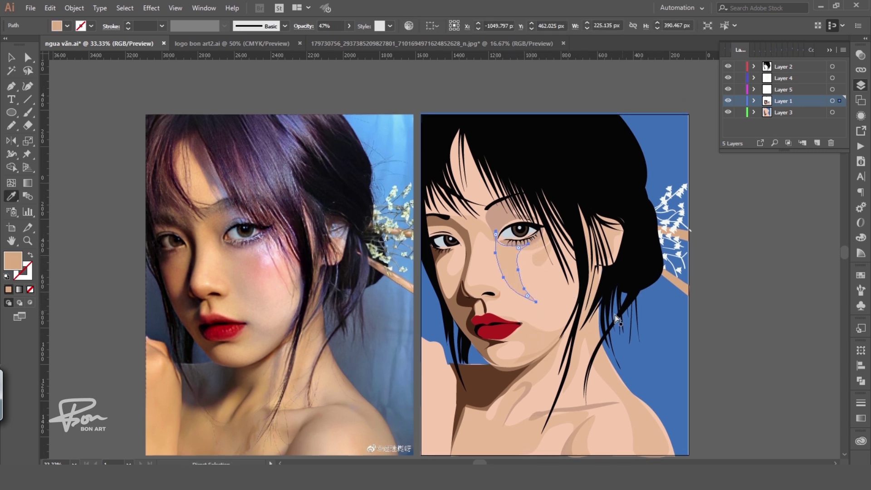
{"action": "key", "text": "ctrl+shift+a"}
Step: Draw a blush shape over the right cheek filled with pink sampled from the photo
{"action": "key", "text": "n"}
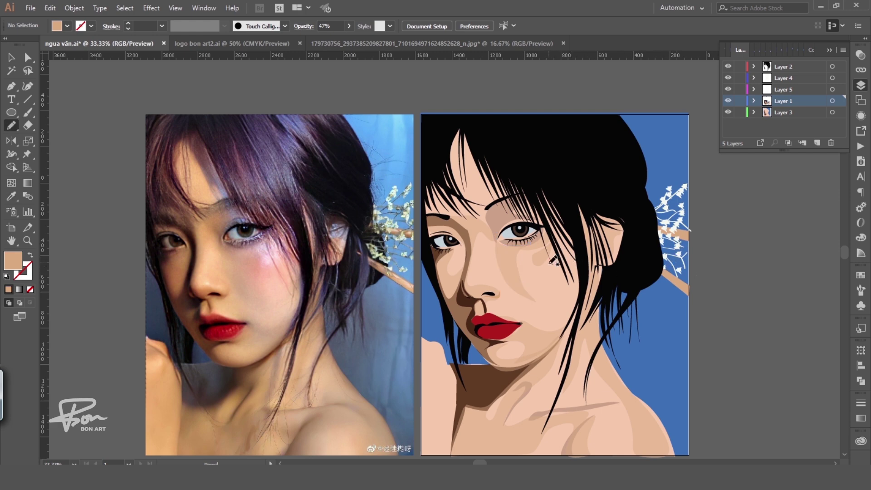
{"action": "mouse_move", "coordinate": [534, 294]}
{"action": "left_mouse_down"}
{"action": "mouse_move", "coordinate": [519, 248]}
{"action": "mouse_move", "coordinate": [559, 284]}
{"action": "left_mouse_up"}
{"action": "key", "text": "i"}
{"action": "left_click", "coordinate": [284, 290]}
{"action": "key", "text": "ctrl+shift+a"}
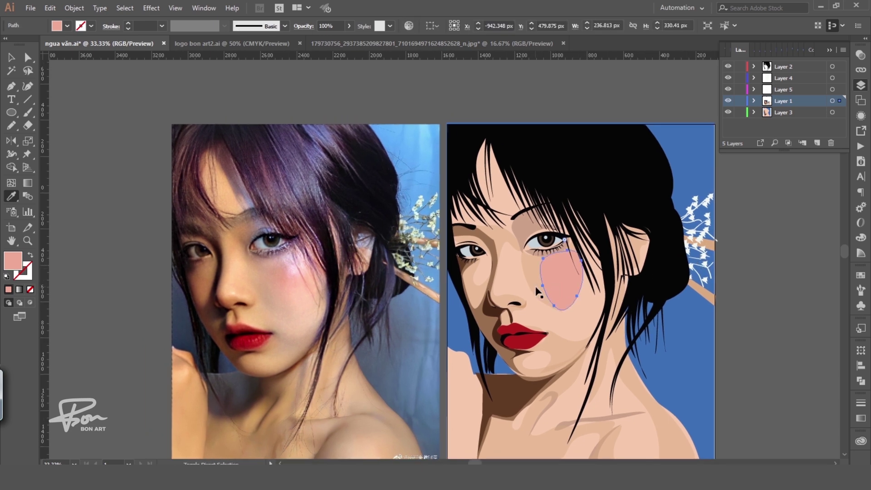
Step: Add a light pink highlight along the lower eyelid
{"action": "key", "text": "n"}
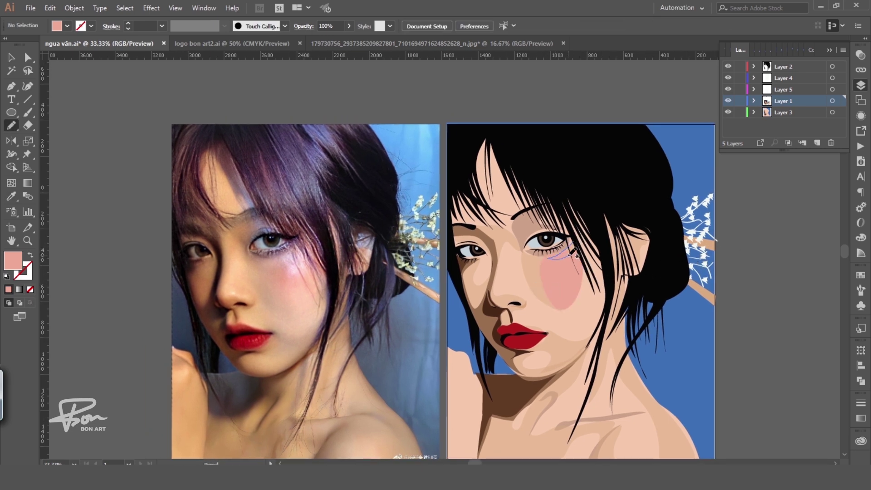
{"action": "left_click_drag", "start_coordinate": [563, 256], "coordinate": [547, 257]}
{"action": "key", "text": "i"}
{"action": "left_click", "coordinate": [300, 256]}
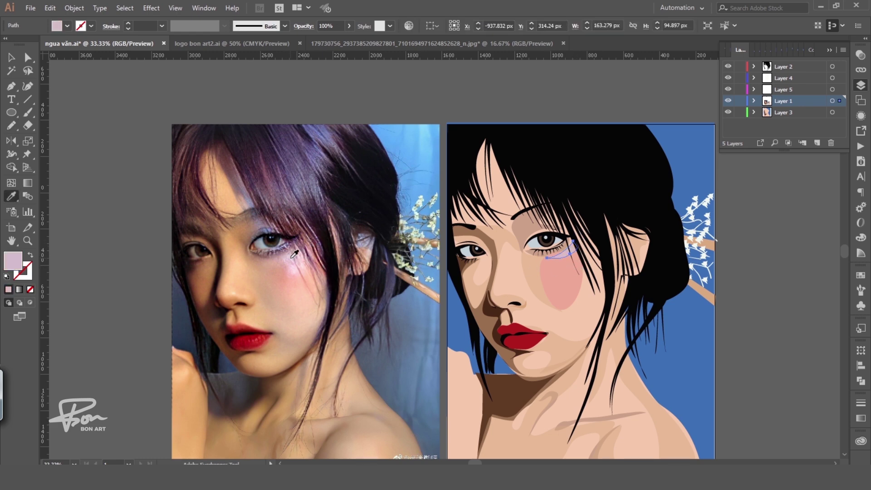
{"action": "key", "text": "ctrl+shift+a"}
Step: Add a small light pink highlight on the cheek
{"action": "key", "text": "n"}
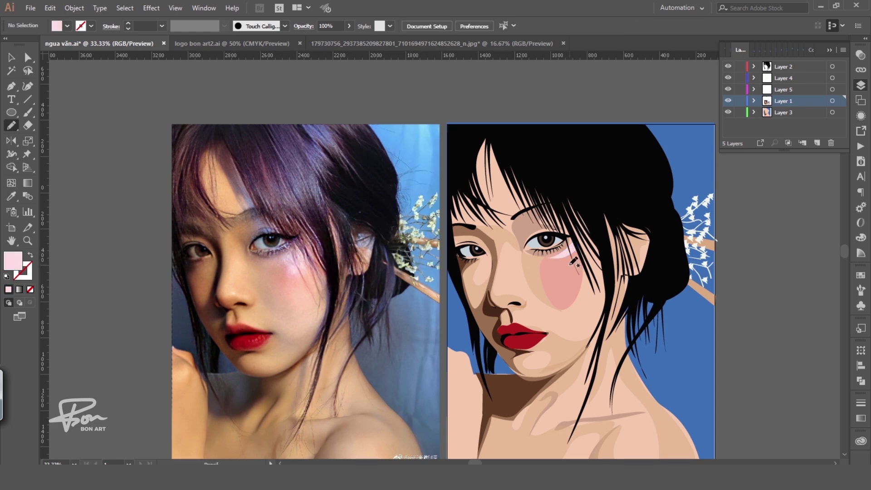
{"action": "left_click_drag", "start_coordinate": [578, 247], "coordinate": [575, 249]}
{"action": "key", "text": "i"}
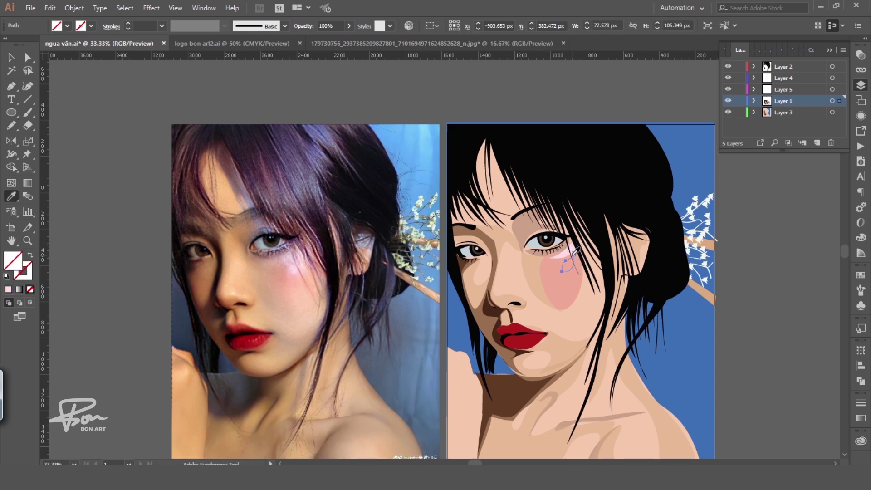
{"action": "left_click", "coordinate": [575, 250]}
{"action": "key", "text": "ctrl+shift+a"}
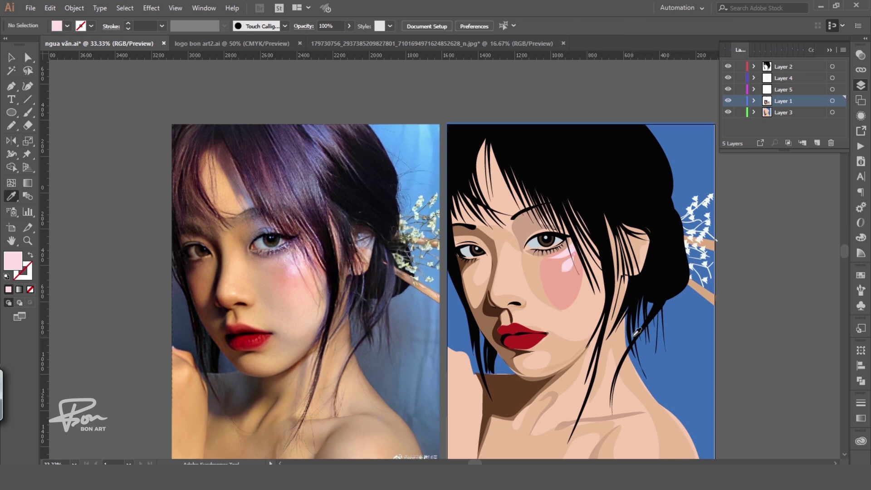
{"action": "key", "text": "n"}
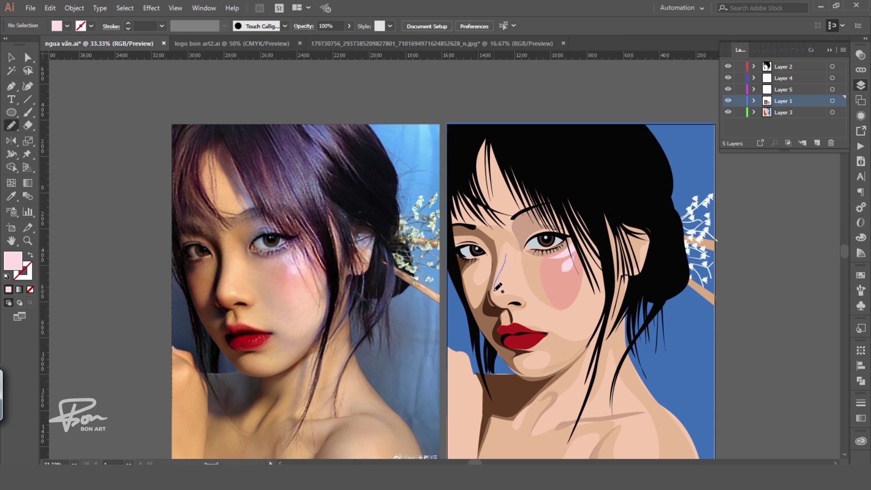
Step: Draw a nose-bridge highlight and fill it with a lighter peach
{"action": "left_click_drag", "start_coordinate": [509, 257], "coordinate": [507, 254]}
{"action": "key", "text": "i"}
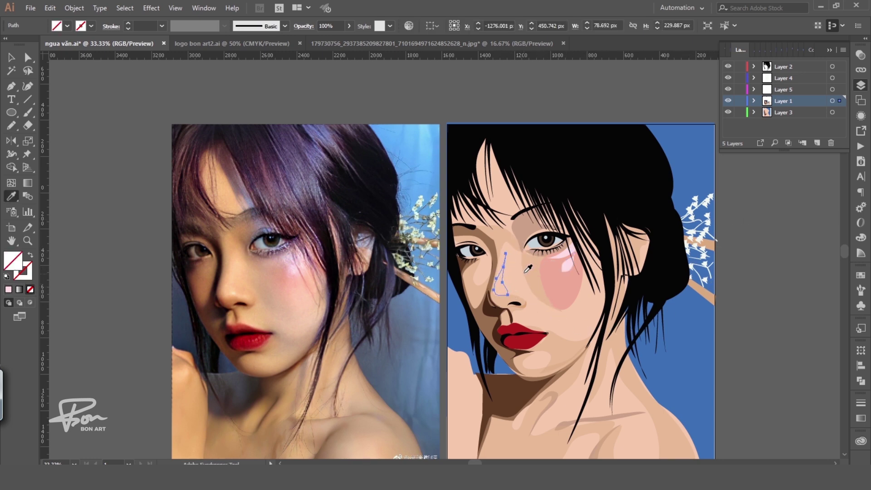
{"action": "left_click", "coordinate": [522, 272]}
{"action": "double_click", "coordinate": [13, 260]}
{"action": "left_click", "coordinate": [745, 164]}
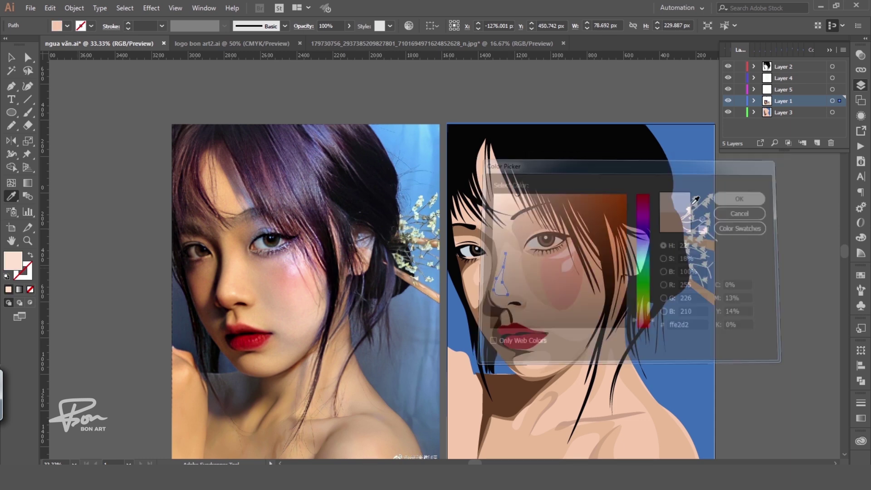
{"action": "key", "text": "ctrl+shift+a"}
Step: Draw a small shape above the lips and sample a colour from the photo
{"action": "key", "text": "n"}
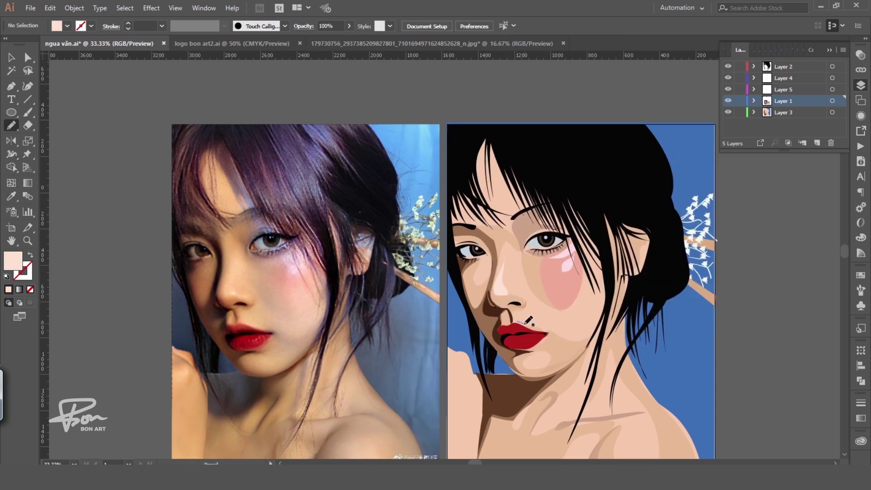
{"action": "left_click_drag", "start_coordinate": [543, 325], "coordinate": [545, 327]}
{"action": "key", "text": "ctrl+shift+a"}
{"action": "key", "text": "i"}
{"action": "left_click", "coordinate": [542, 276]}
Step: Sample a fill colour and pencil a small shape under the right eye
{"action": "key", "text": "n"}
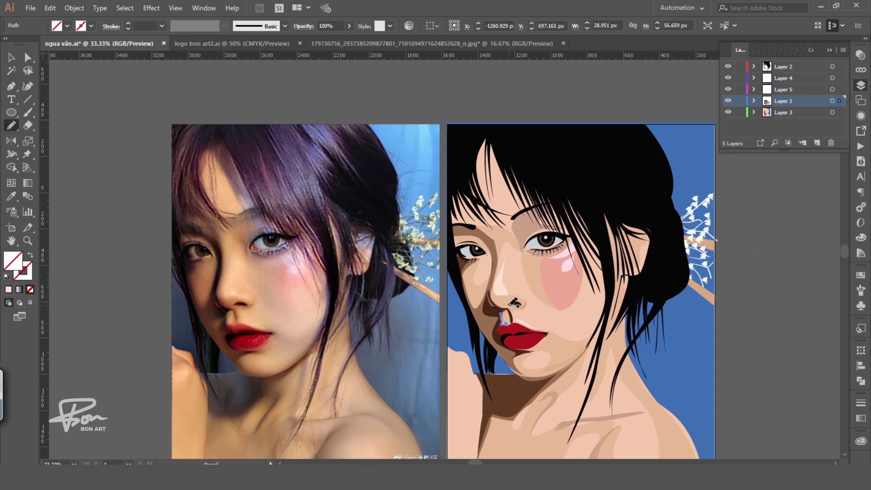
{"action": "key", "text": "i"}
{"action": "left_click", "coordinate": [535, 299]}
{"action": "key", "text": "n"}
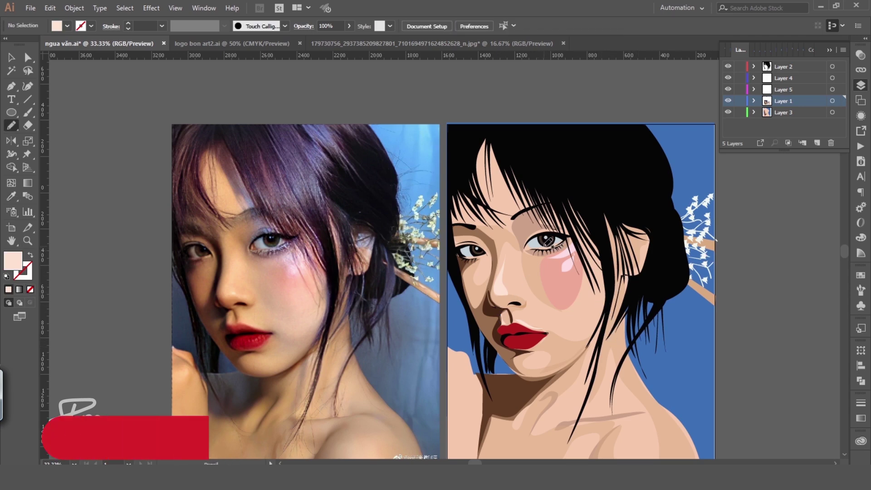
{"action": "left_click_drag", "start_coordinate": [529, 246], "coordinate": [543, 244]}
Step: Make the under-eye shape pale blue-grey with Screen blending at 42% opacity
{"action": "key", "text": "i"}
{"action": "left_click", "coordinate": [565, 248]}
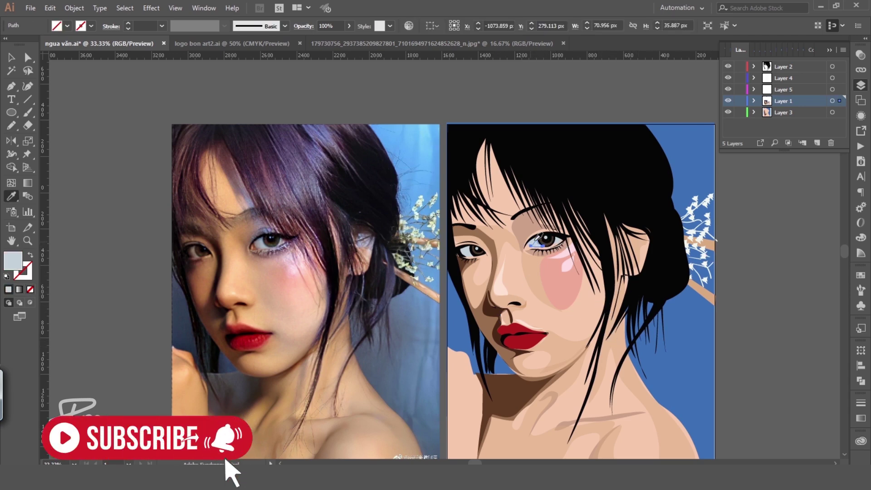
{"action": "left_click", "coordinate": [860, 55]}
{"action": "left_click", "coordinate": [751, 66]}
{"action": "left_click", "coordinate": [748, 143]}
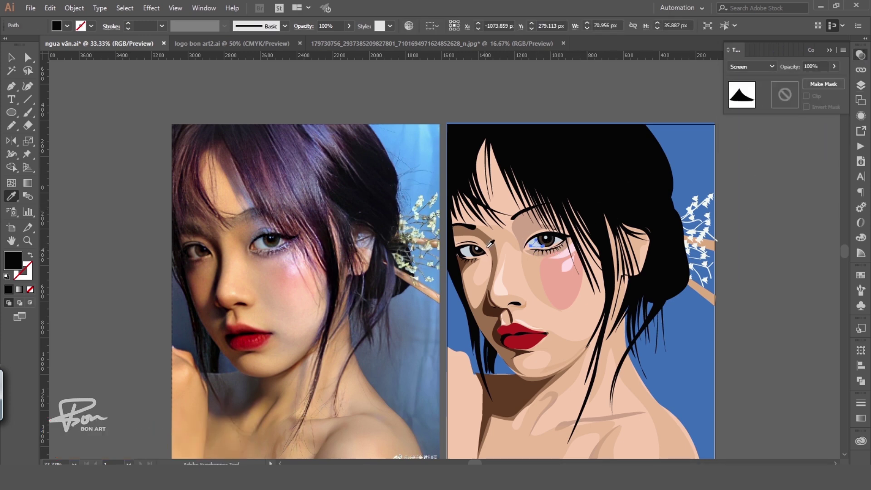
{"action": "left_click", "coordinate": [469, 247]}
{"action": "left_click", "coordinate": [752, 66]}
{"action": "left_click", "coordinate": [749, 146]}
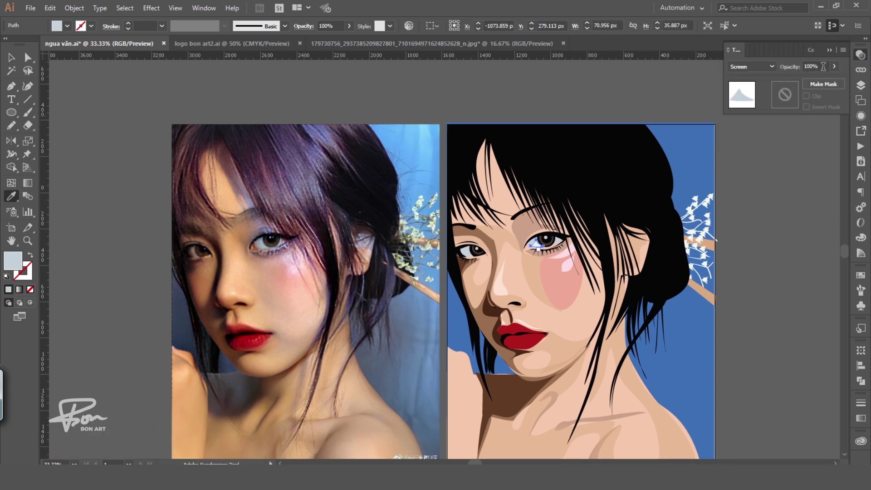
{"action": "left_click", "coordinate": [761, 186]}
Step: Zoom in and pencil a blue-grey #738c99 crescent over the left eye white
{"action": "key", "text": "n"}
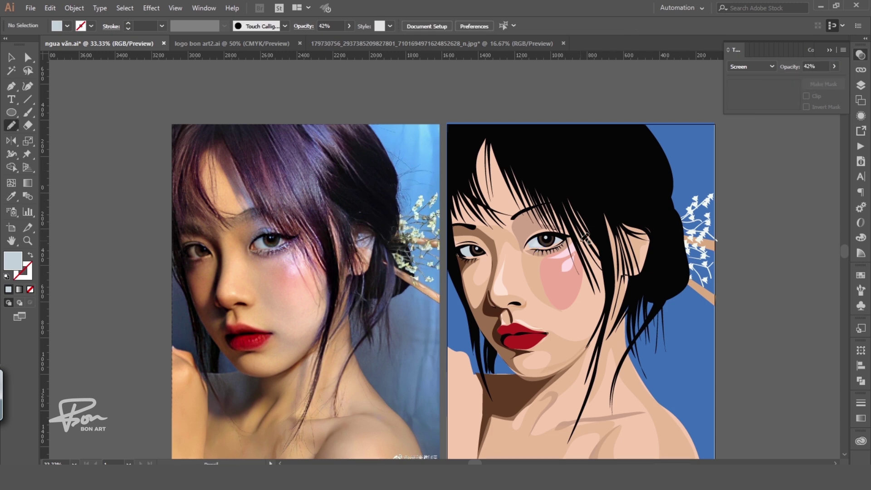
{"action": "key", "text": "ctrl+plus"}
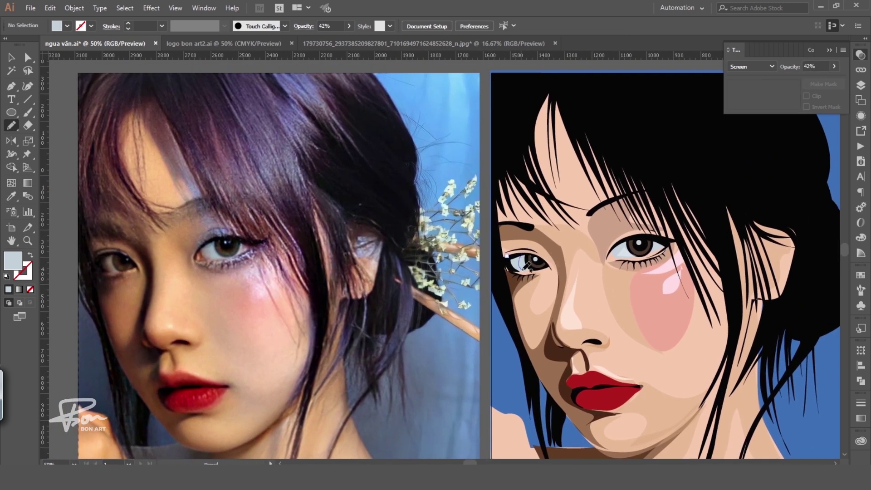
{"action": "left_click_drag", "start_coordinate": [516, 260], "coordinate": [508, 257]}
{"action": "key", "text": "i"}
{"action": "left_click", "coordinate": [616, 241]}
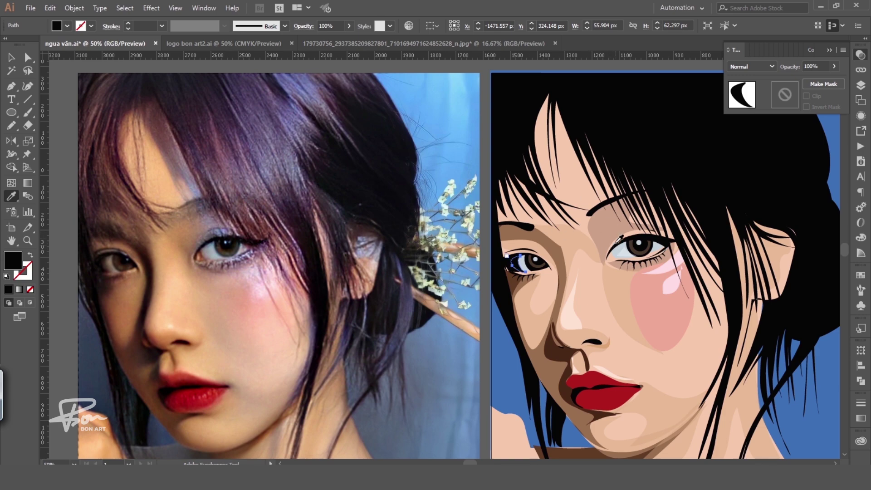
{"action": "double_click", "coordinate": [12, 260]}
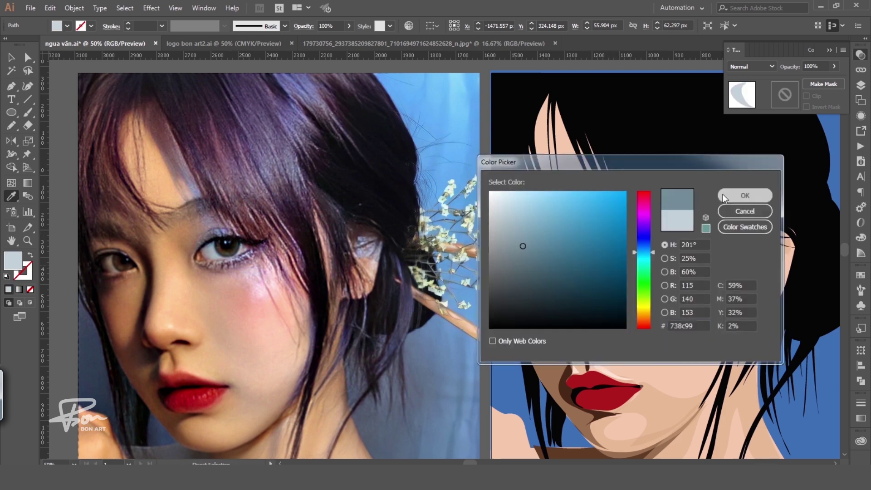
{"action": "left_click", "coordinate": [740, 194]}
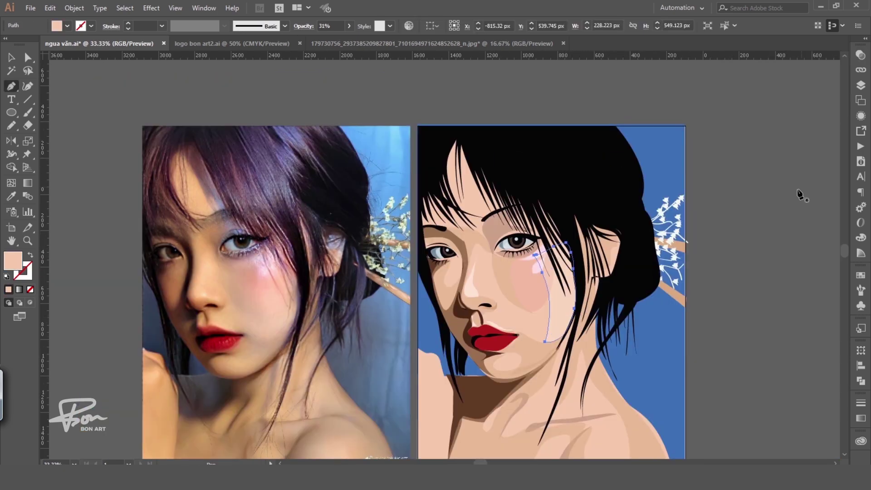
Step: Give the right-cheek shading a vertical peach-to-0%-opacity linear gradient at -87.2°
{"action": "key", "text": "g"}
{"action": "key", "text": "F7"}
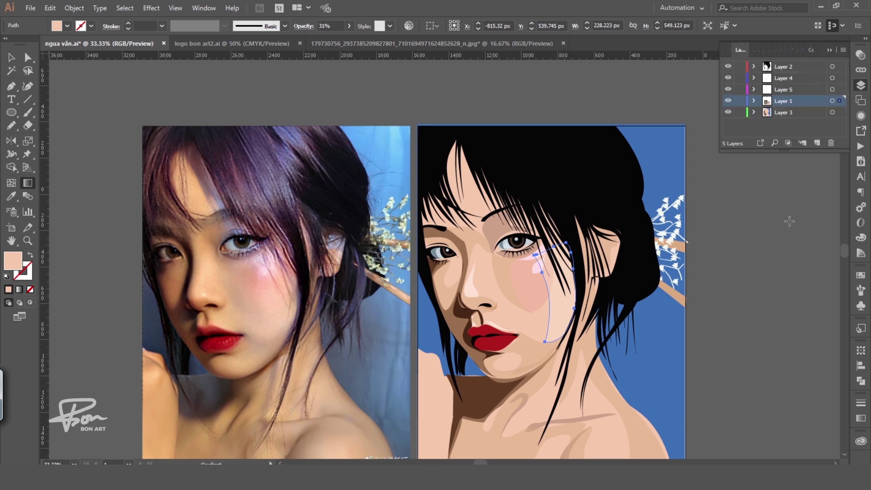
{"action": "left_click", "coordinate": [861, 417]}
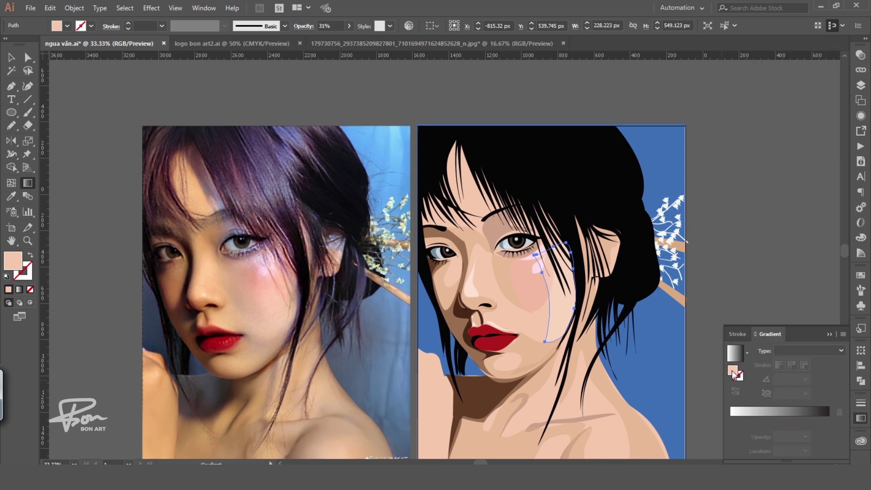
{"action": "left_click", "coordinate": [730, 420]}
{"action": "left_click_drag", "start_coordinate": [730, 420], "coordinate": [772, 421]}
{"action": "left_click", "coordinate": [829, 420]}
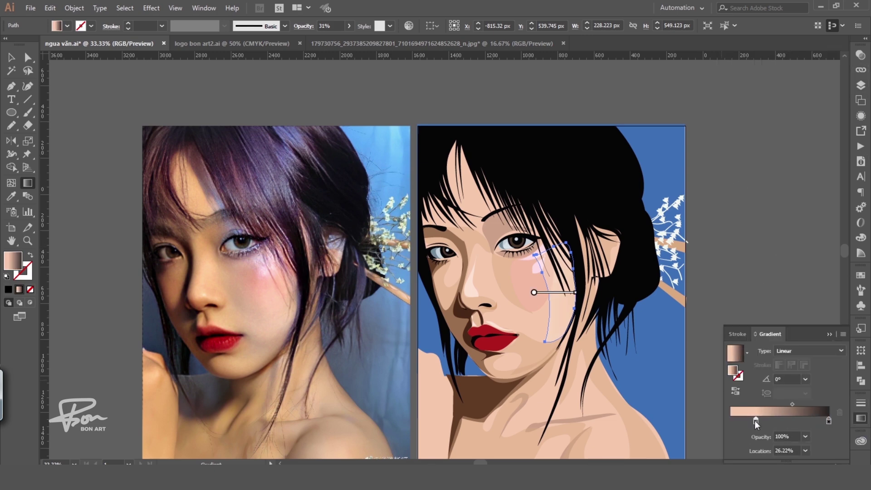
{"action": "left_click", "coordinate": [805, 436]}
{"action": "left_click", "coordinate": [818, 306]}
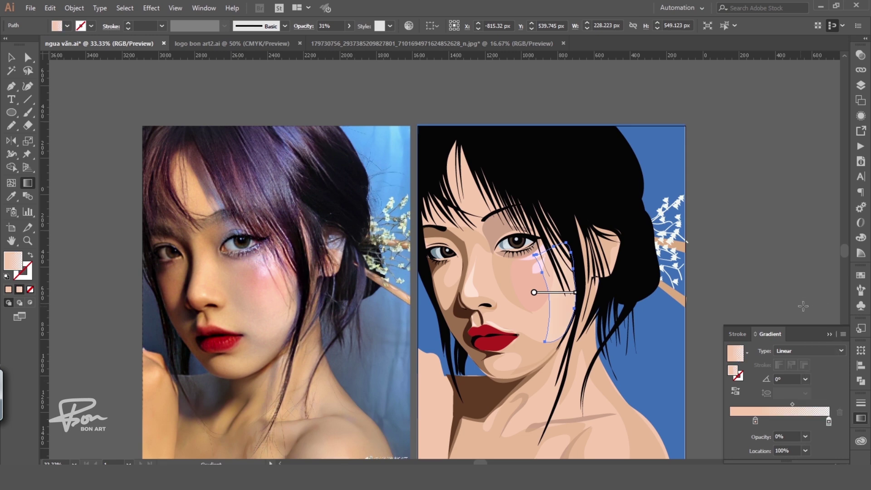
{"action": "left_click_drag", "start_coordinate": [555, 250], "coordinate": [558, 328]}
Step: Apply a linear gradient to the pink blush oval so it fades out
{"action": "key", "text": "v"}
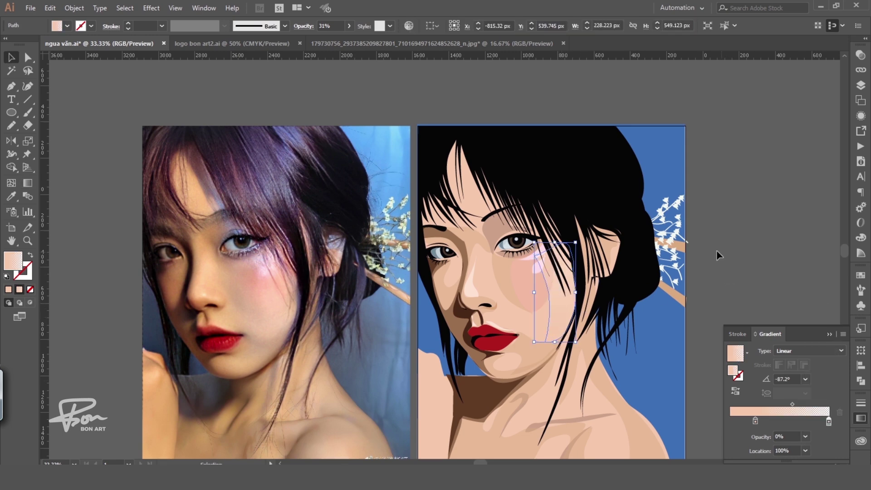
{"action": "left_click", "coordinate": [717, 249]}
{"action": "scroll", "coordinate": [583, 291], "scroll_direction": "down", "scroll_amount": 2}
{"action": "mouse_move", "coordinate": [583, 292]}
{"action": "left_mouse_down"}
{"action": "mouse_move", "coordinate": [516, 298]}
{"action": "mouse_move", "coordinate": [708, 368]}
{"action": "left_mouse_up"}
{"action": "key", "text": "ctrl+z"}
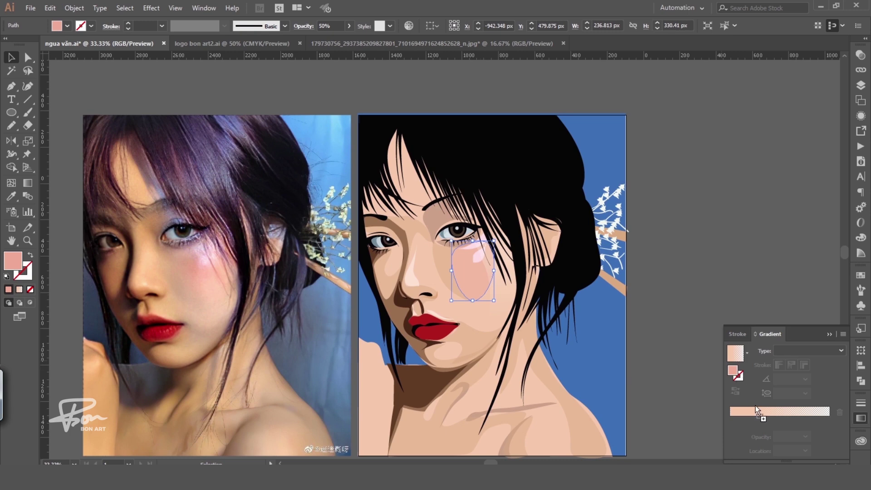
{"action": "left_click", "coordinate": [755, 409]}
{"action": "left_click", "coordinate": [696, 268]}
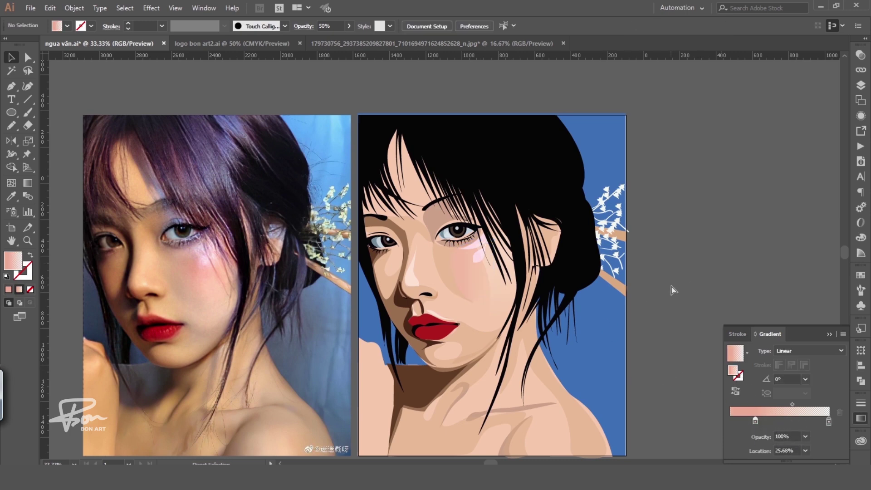
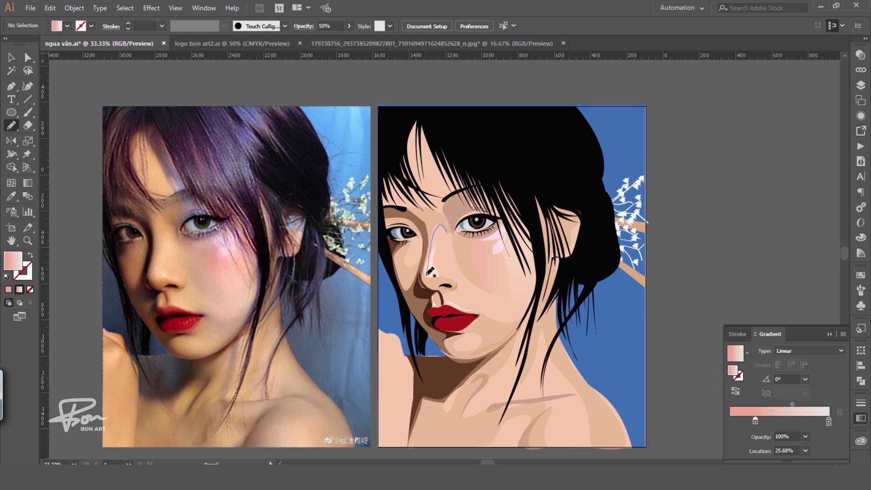
Step: Draw a highlight shape along the nose and fill it with a sampled skin colour
{"action": "left_click_drag", "start_coordinate": [450, 248], "coordinate": [467, 247]}
{"action": "left_click", "coordinate": [180, 247]}
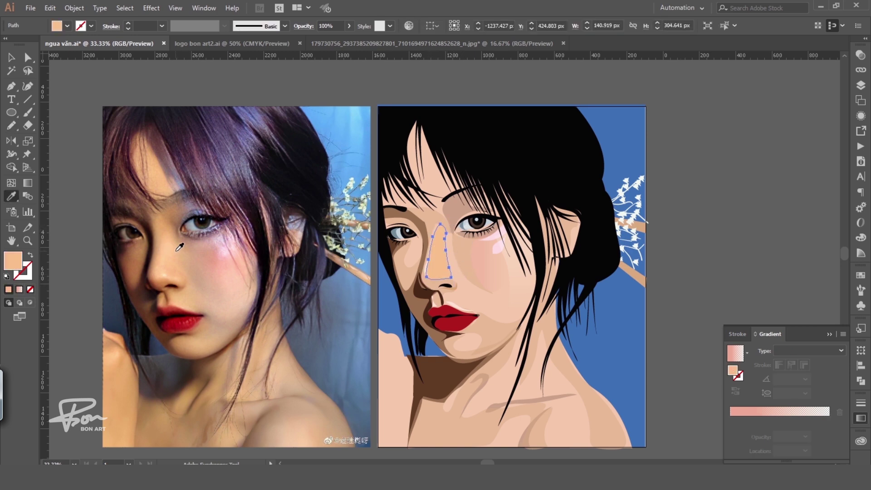
{"action": "left_click", "coordinate": [439, 259]}
{"action": "left_click", "coordinate": [718, 182]}
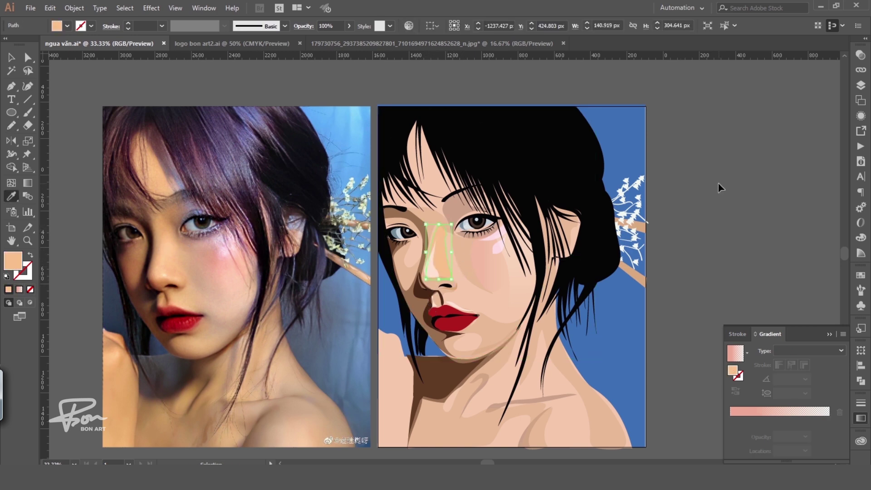
{"action": "left_click_drag", "start_coordinate": [532, 307], "coordinate": [526, 309]}
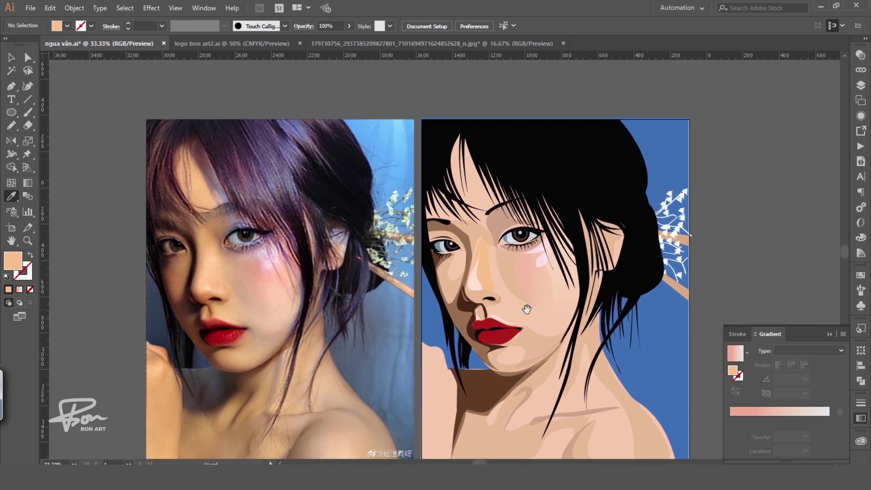
Step: Recolour the nose highlight to lighter peach #ffcca6
{"action": "left_click", "coordinate": [483, 294], "text": "ctrl"}
{"action": "double_click", "coordinate": [13, 260]}
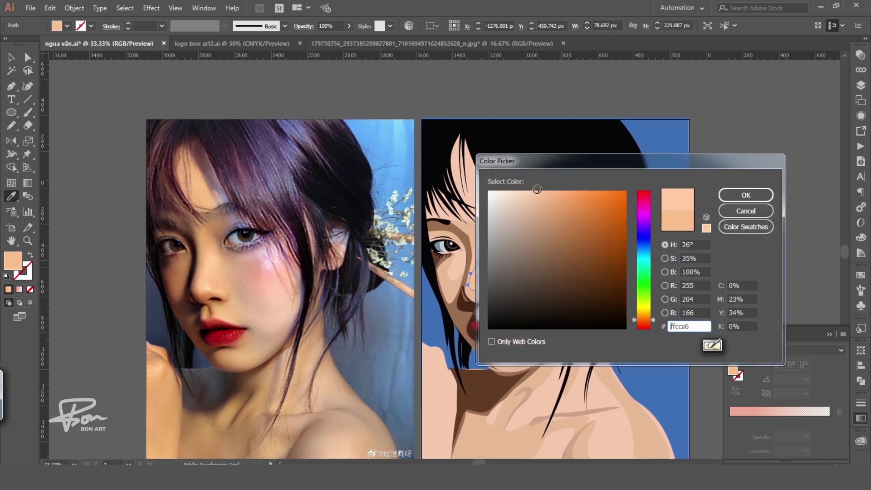
{"action": "left_click", "coordinate": [746, 195]}
{"action": "key", "text": "ctrl+shift+a"}
{"action": "scroll", "coordinate": [514, 303], "scroll_direction": "up", "scroll_amount": 1}
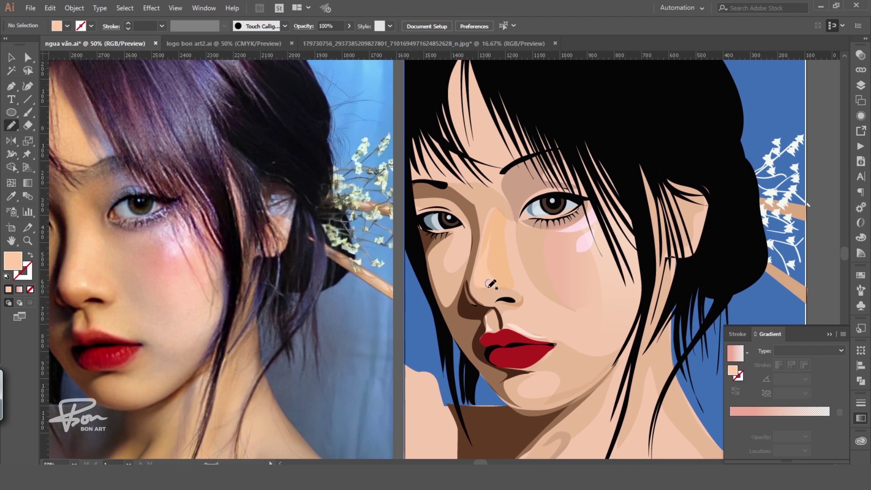
Step: Add a small light skin-tone highlight at the nose tip
{"action": "left_click_drag", "start_coordinate": [490, 279], "coordinate": [491, 282]}
{"action": "key", "text": "i"}
{"action": "left_click", "coordinate": [90, 282]}
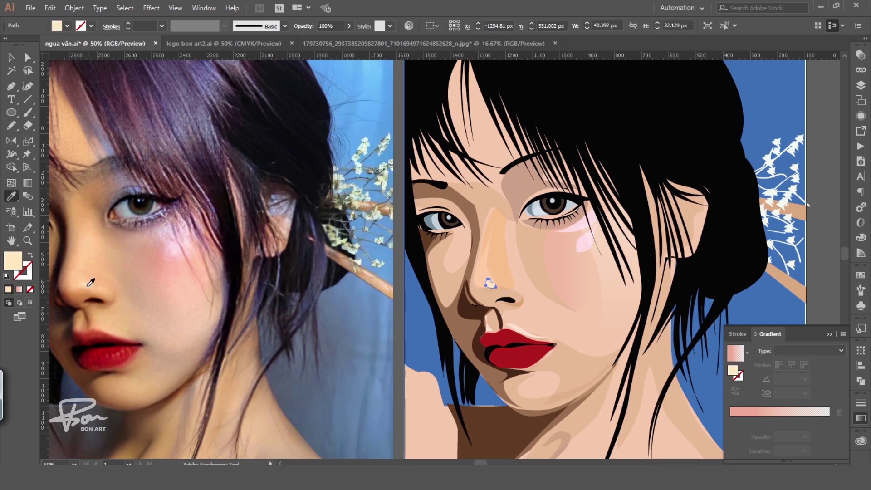
{"action": "key", "text": "ctrl+shift+a"}
{"action": "scroll", "coordinate": [635, 272], "scroll_direction": "down", "scroll_amount": 1}
{"action": "left_click_drag", "start_coordinate": [622, 287], "coordinate": [666, 298]}
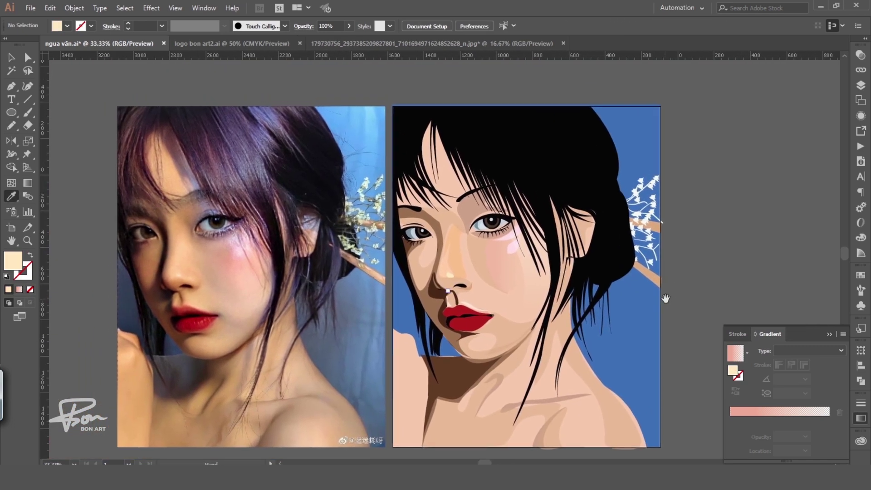
Step: Inspect the anchor points of the face skin and cheek shading shapes
{"action": "key", "text": "n"}
{"action": "key", "text": "a"}
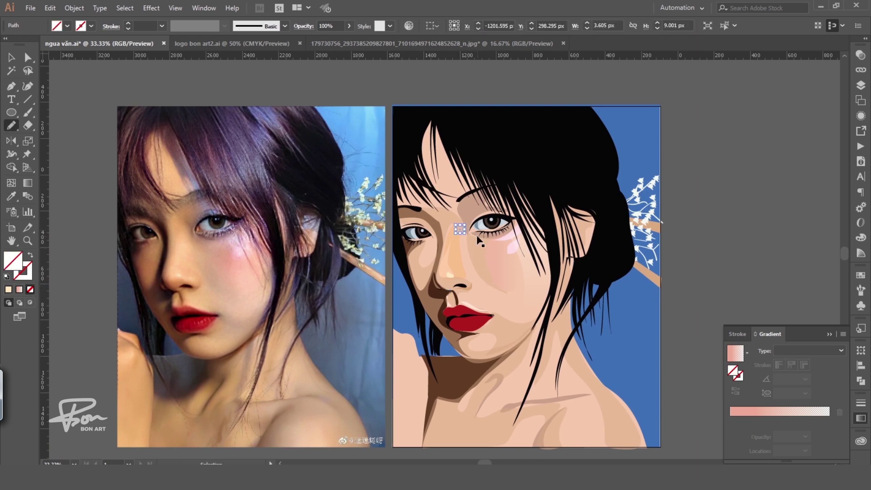
{"action": "left_click", "coordinate": [479, 266]}
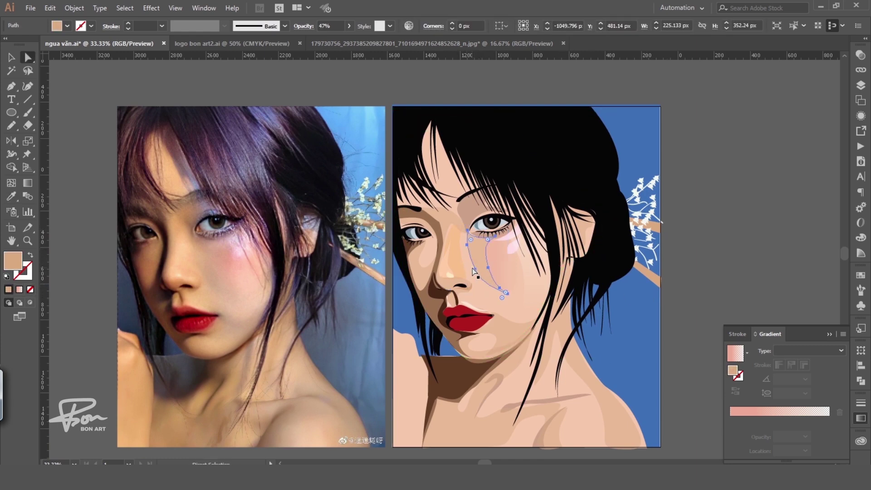
{"action": "key", "text": "v"}
{"action": "key", "text": "a"}
{"action": "left_click", "coordinate": [483, 276]}
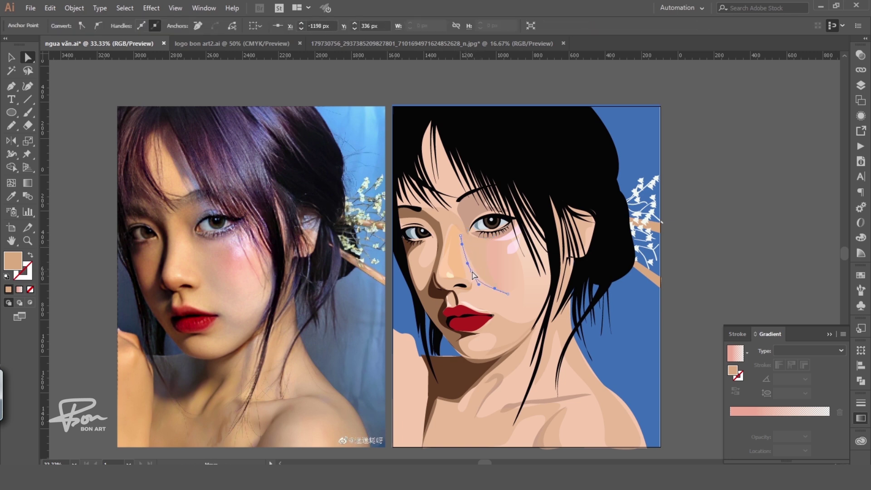
{"action": "left_click", "coordinate": [695, 232]}
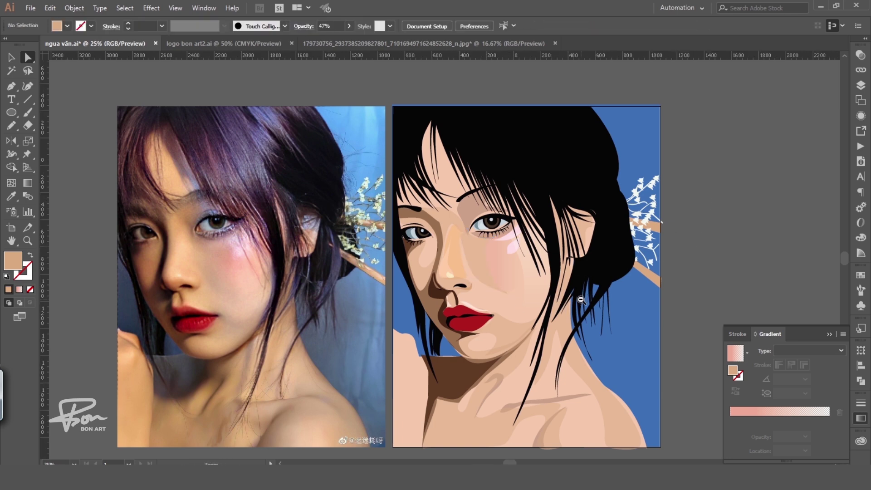
Step: Draw a shadow fold from the nose to the lip corner, filled with sampled skin colour
{"action": "scroll", "coordinate": [577, 281], "scroll_direction": "down", "scroll_amount": 1}
{"action": "scroll", "coordinate": [618, 297], "scroll_direction": "up", "scroll_amount": 1}
{"action": "left_click_drag", "start_coordinate": [424, 278], "coordinate": [493, 315]}
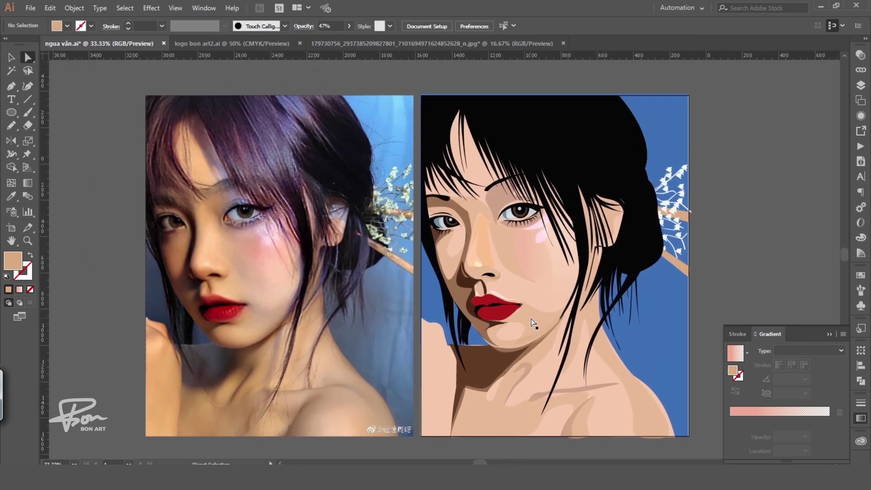
{"action": "left_click_drag", "start_coordinate": [503, 265], "coordinate": [501, 268]}
{"action": "key", "text": "i"}
{"action": "left_click", "coordinate": [513, 290]}
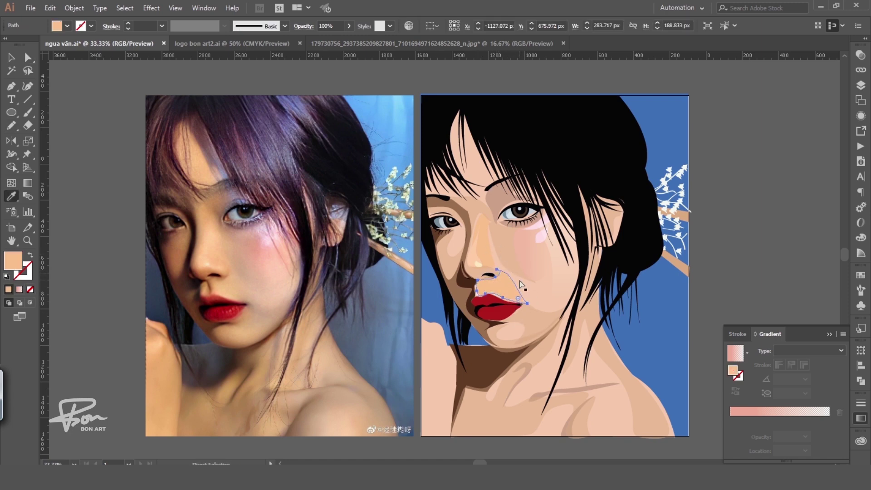
{"action": "left_click", "coordinate": [505, 293], "text": "ctrl"}
{"action": "left_click", "coordinate": [714, 202], "text": "ctrl"}
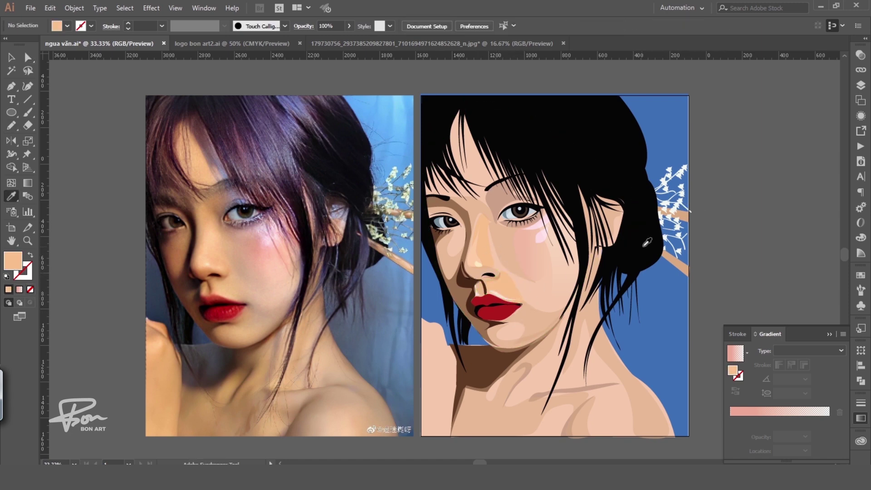
Step: Check the fold's end anchors and reselect the nose-to-lip fold shape
{"action": "left_click", "coordinate": [526, 302], "text": "ctrl"}
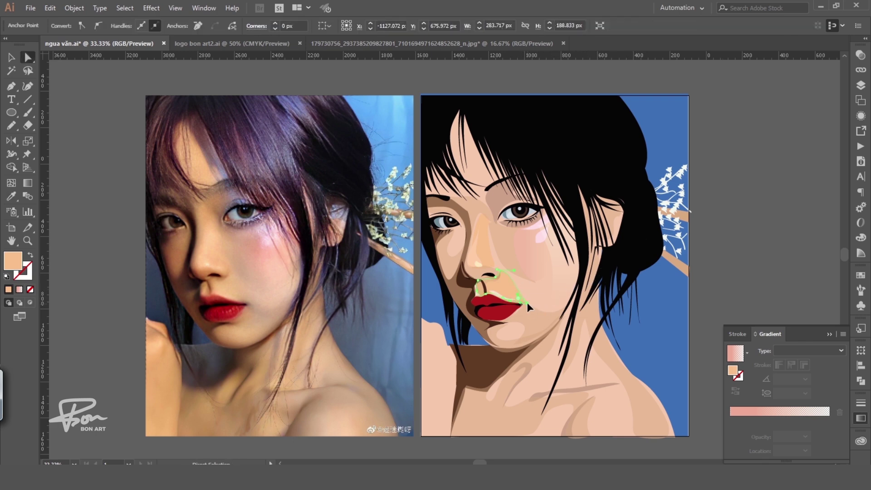
{"action": "left_click", "coordinate": [533, 306]}
{"action": "left_click", "coordinate": [696, 233]}
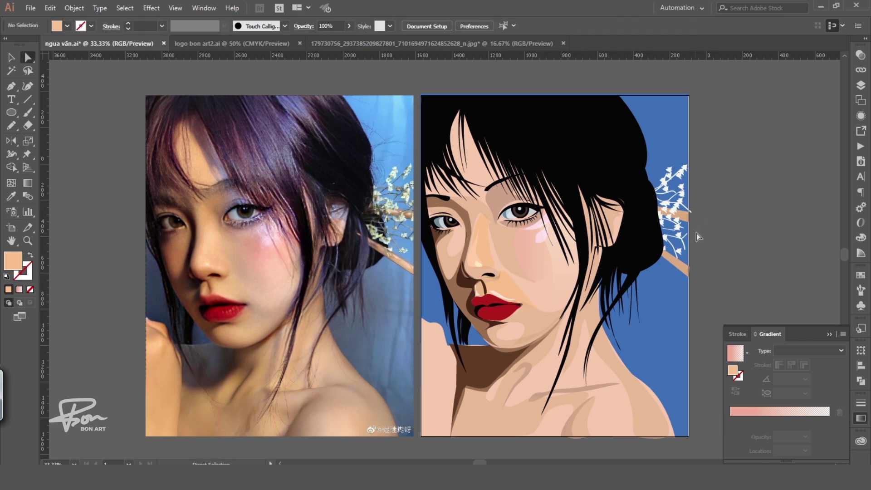
{"action": "left_click", "coordinate": [510, 285]}
Step: Lower the fold's opacity, then pull a chin shadow point down to reshape it
{"action": "left_click", "coordinate": [861, 55]}
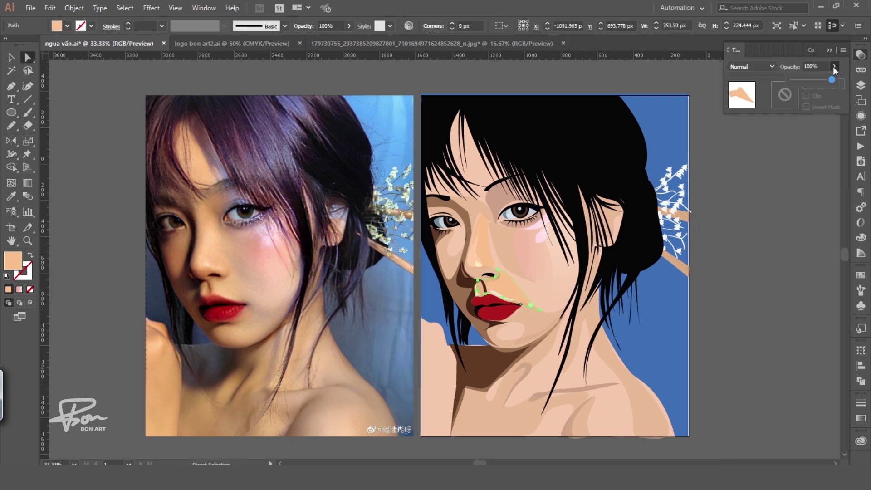
{"action": "left_click", "coordinate": [715, 214]}
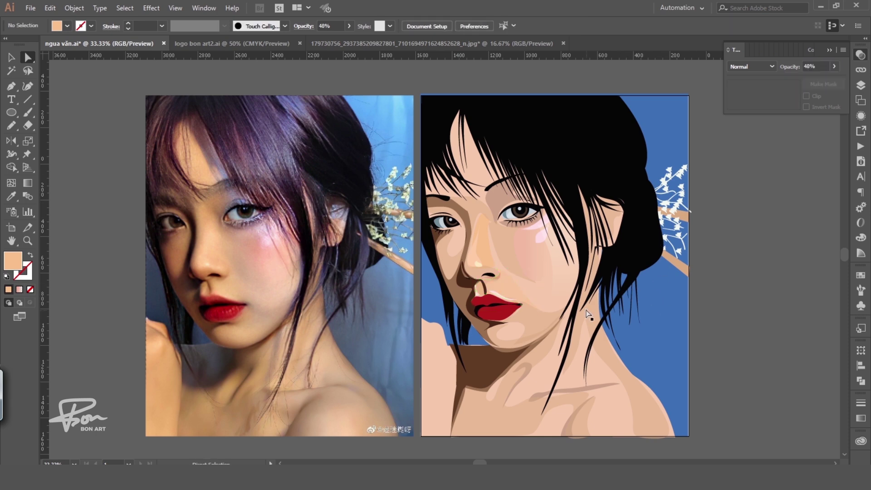
{"action": "left_click", "coordinate": [546, 317]}
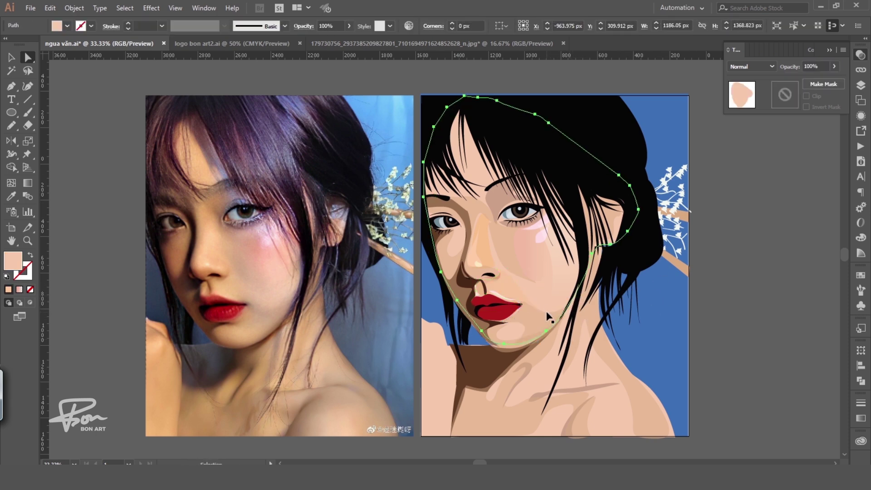
{"action": "left_click_drag", "start_coordinate": [545, 312], "coordinate": [538, 343]}
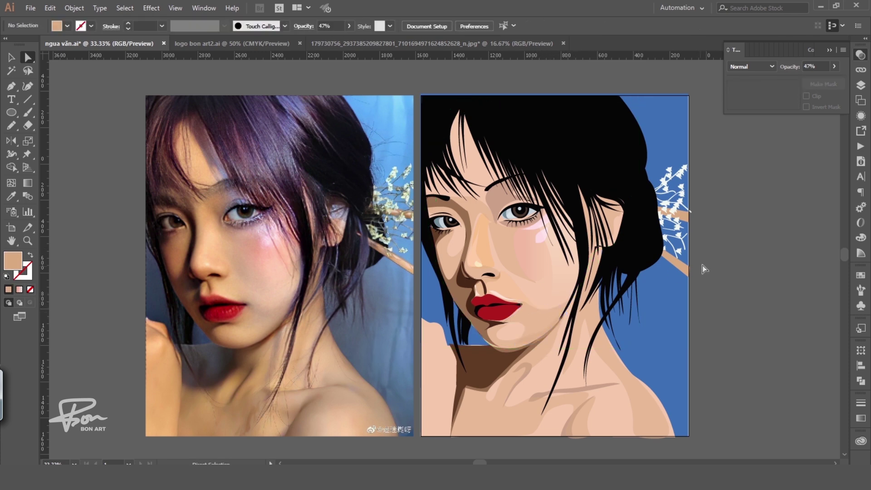
Step: Set the chin shadow's opacity to 32%
{"action": "key", "text": "ctrl+minus"}
{"action": "left_click", "coordinate": [485, 306]}
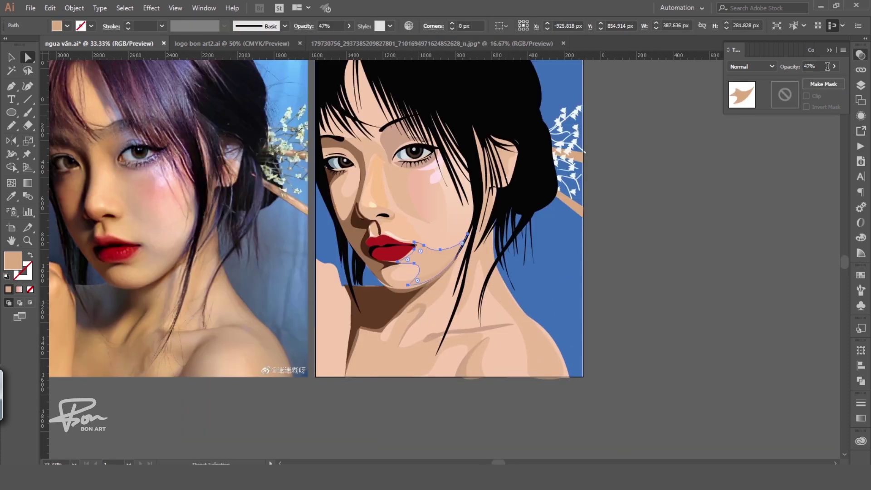
{"action": "left_click_drag", "start_coordinate": [805, 79], "coordinate": [802, 79]}
{"action": "left_click", "coordinate": [692, 223]}
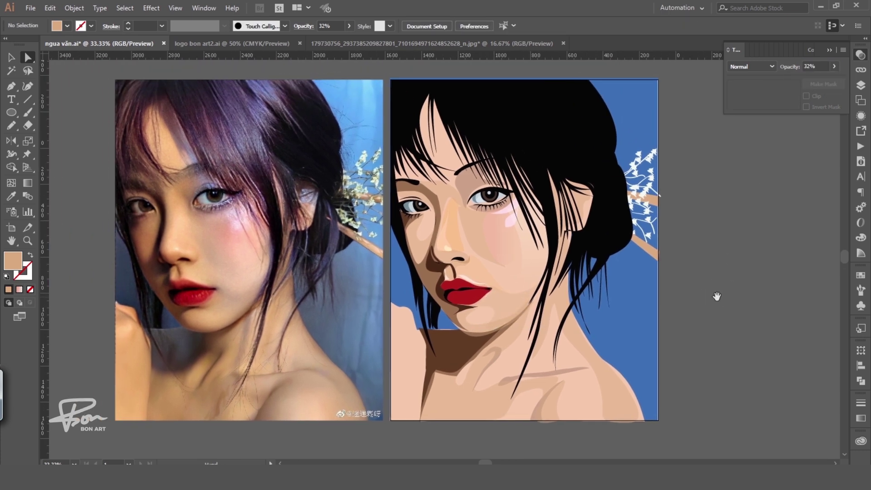
Step: Draw a pink highlight on the right shoulder using the cheek colour
{"action": "scroll", "coordinate": [610, 341], "scroll_direction": "down", "scroll_amount": 1}
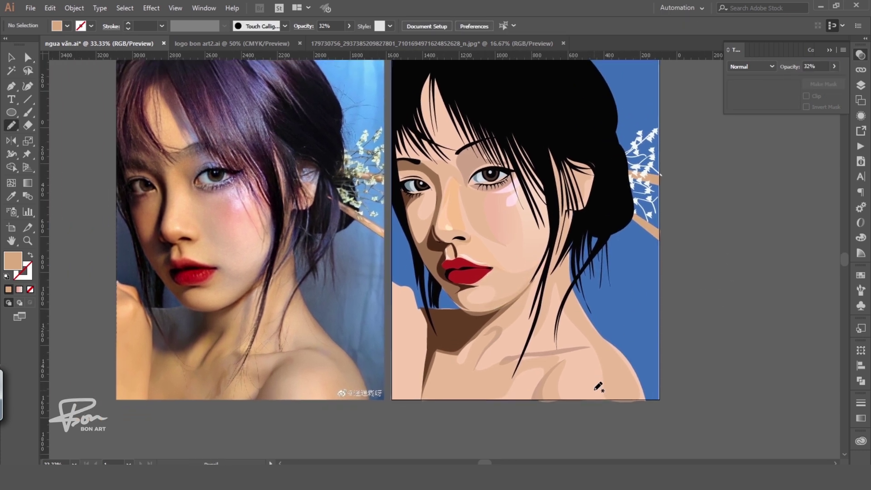
{"action": "left_click_drag", "start_coordinate": [580, 363], "coordinate": [579, 362]}
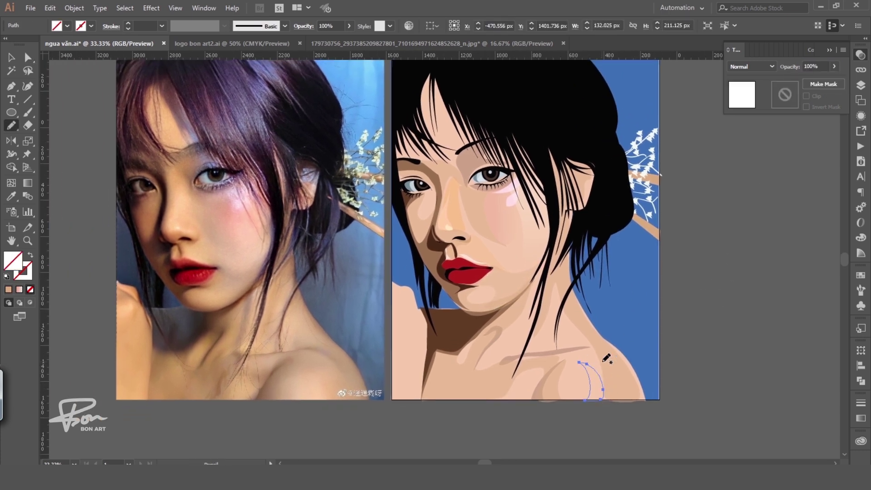
{"action": "left_click", "coordinate": [517, 202]}
{"action": "key", "text": "ctrl+shift+a"}
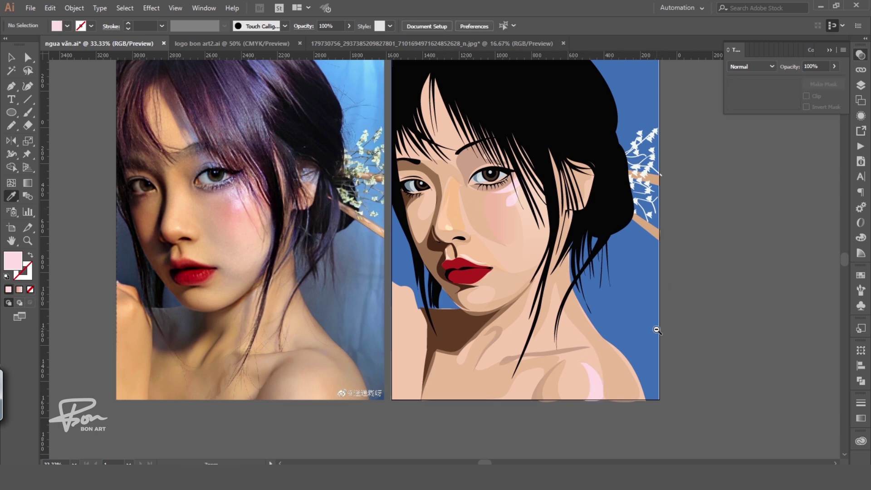
{"action": "left_click", "coordinate": [657, 329]}
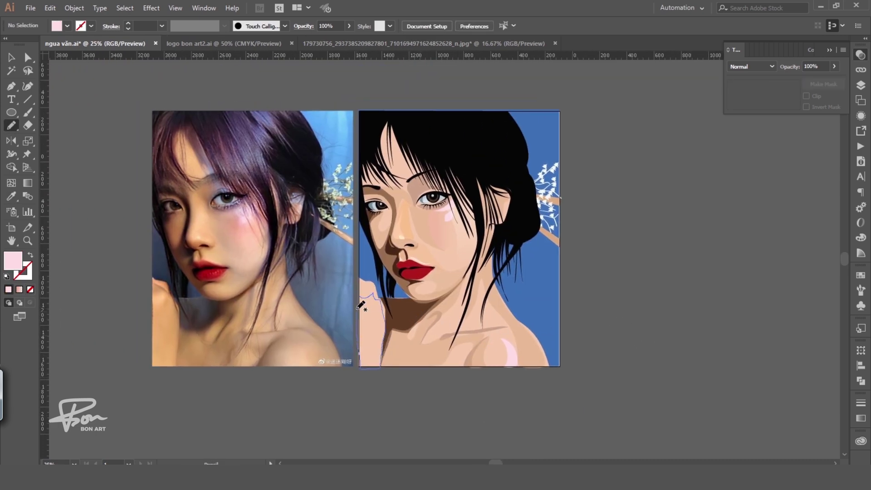
Step: Draw a peach skin-tone highlight on the left shoulder
{"action": "left_click_drag", "start_coordinate": [361, 306], "coordinate": [363, 365]}
{"action": "key", "text": "i"}
{"action": "left_click", "coordinate": [434, 305]}
{"action": "key", "text": "ctrl+shift+a"}
{"action": "left_click", "coordinate": [556, 366], "text": "ctrl"}
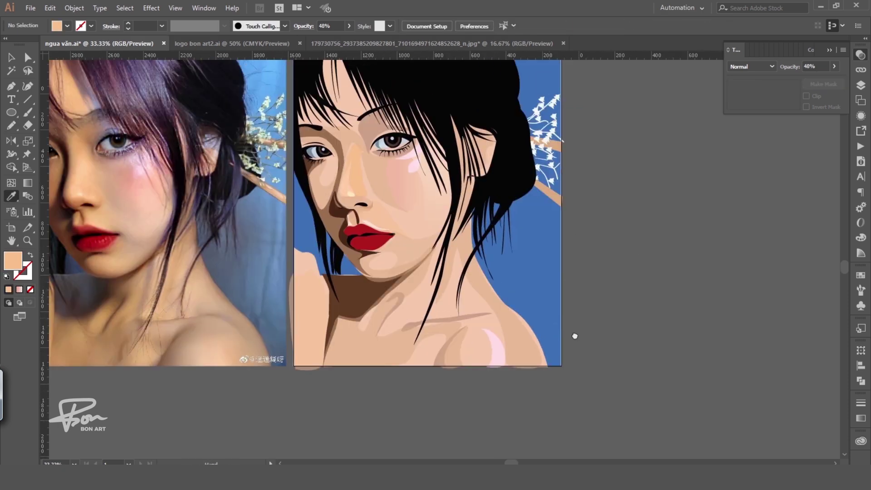
{"action": "left_click_drag", "start_coordinate": [575, 335], "coordinate": [653, 380]}
{"action": "key", "text": "n"}
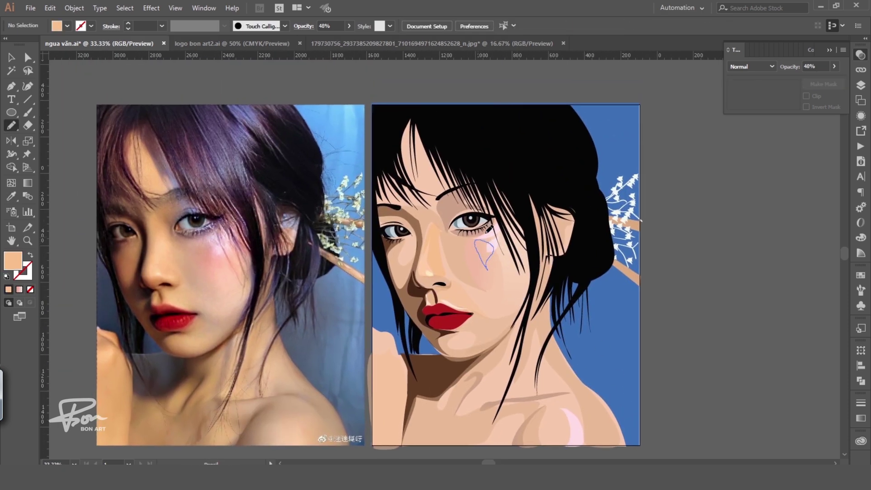
Step: Draw a sampled-pink blush shape on the cheek at 38% opacity
{"action": "left_click_drag", "start_coordinate": [486, 268], "coordinate": [487, 270]}
{"action": "key", "text": "i"}
{"action": "left_click", "coordinate": [211, 251]}
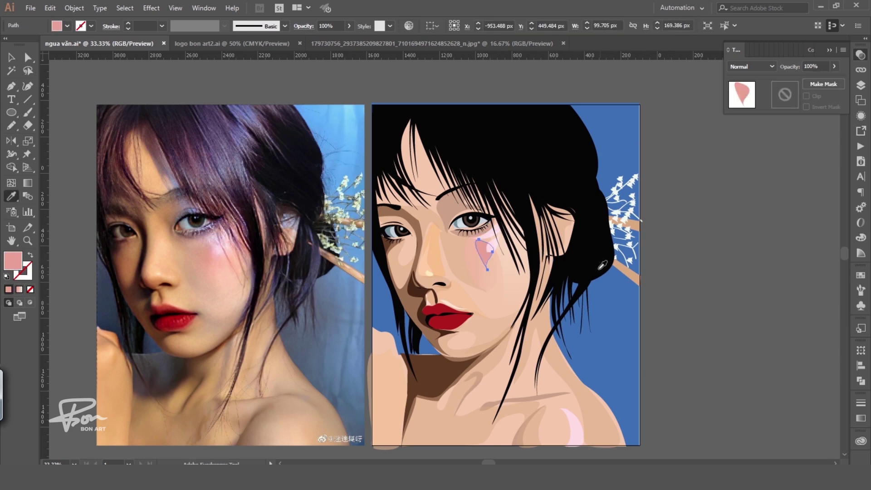
{"action": "key", "text": "ctrl+="}
{"action": "key", "text": "a"}
{"action": "left_click", "coordinate": [515, 312]}
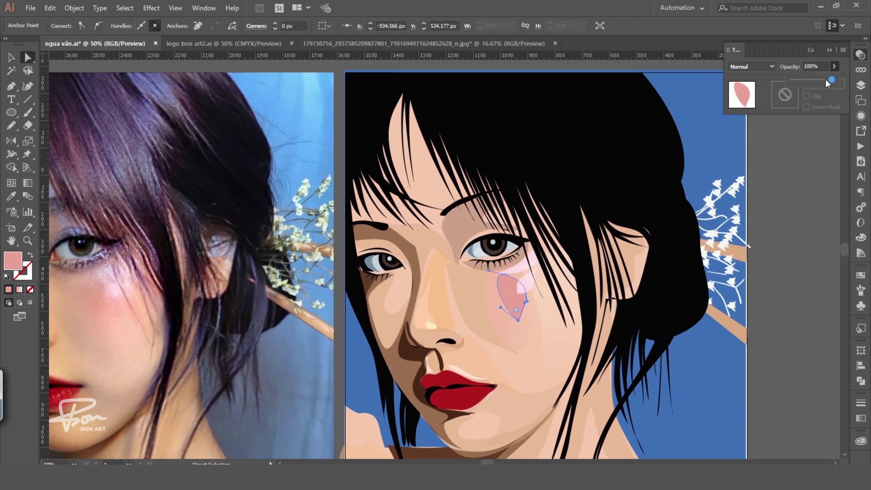
{"action": "left_click_drag", "start_coordinate": [826, 83], "coordinate": [809, 83]}
{"action": "left_click", "coordinate": [772, 212]}
{"action": "key", "text": "ctrl+minus"}
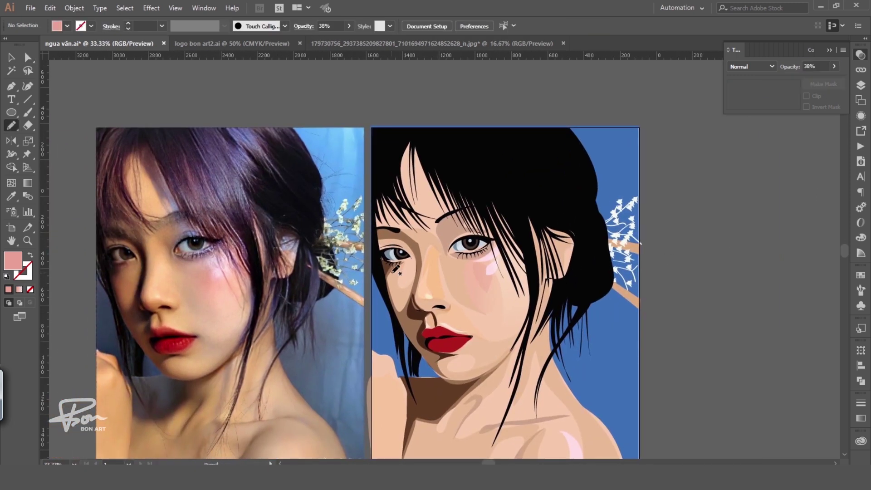
Step: Draw a cheek shading shape in a more orange skin tone at reduced opacity
{"action": "left_click_drag", "start_coordinate": [403, 295], "coordinate": [410, 328]}
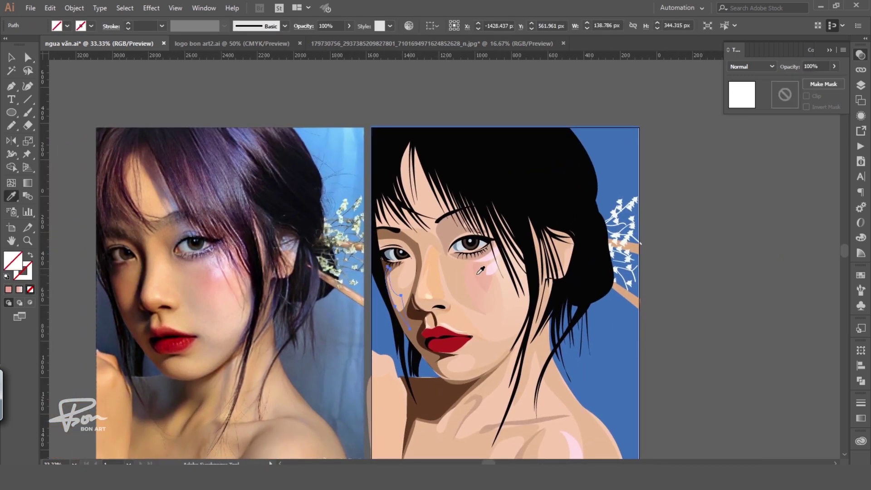
{"action": "double_click", "coordinate": [12, 261]}
{"action": "left_click", "coordinate": [746, 183]}
{"action": "left_click", "coordinate": [833, 67]}
{"action": "double_click", "coordinate": [18, 262]}
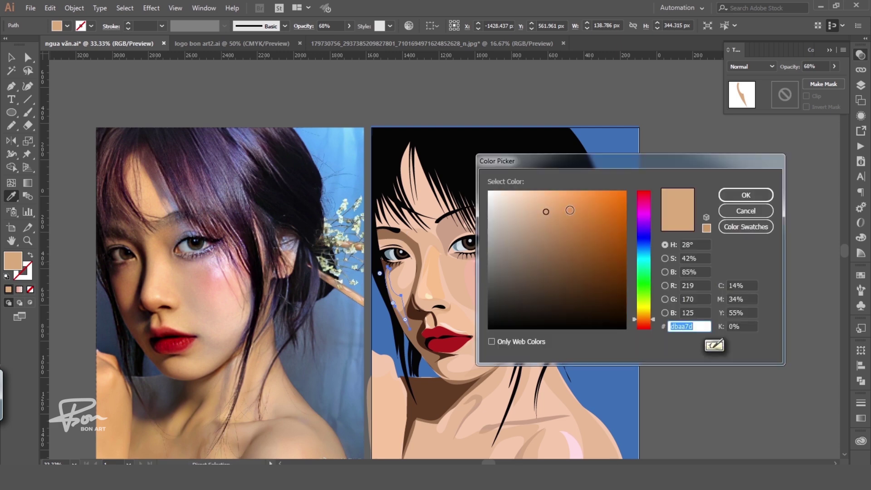
{"action": "left_click", "coordinate": [744, 194]}
{"action": "left_click", "coordinate": [680, 254]}
{"action": "key", "text": "ctrl+minus"}
{"action": "key", "text": "ctrl+plus"}
{"action": "key", "text": "n"}
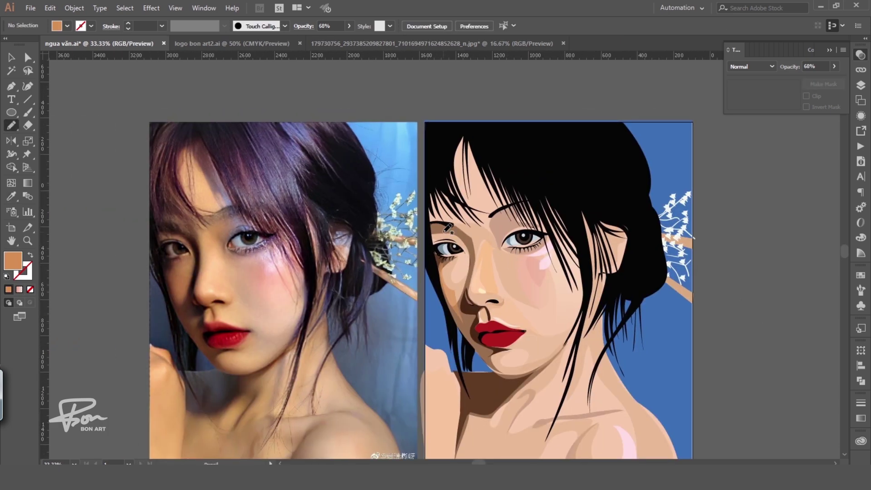
Step: Add shading beside the eye in sampled pink and along the brow in tan
{"action": "left_click_drag", "start_coordinate": [466, 269], "coordinate": [468, 273]}
{"action": "key", "text": "i"}
{"action": "left_click", "coordinate": [575, 219]}
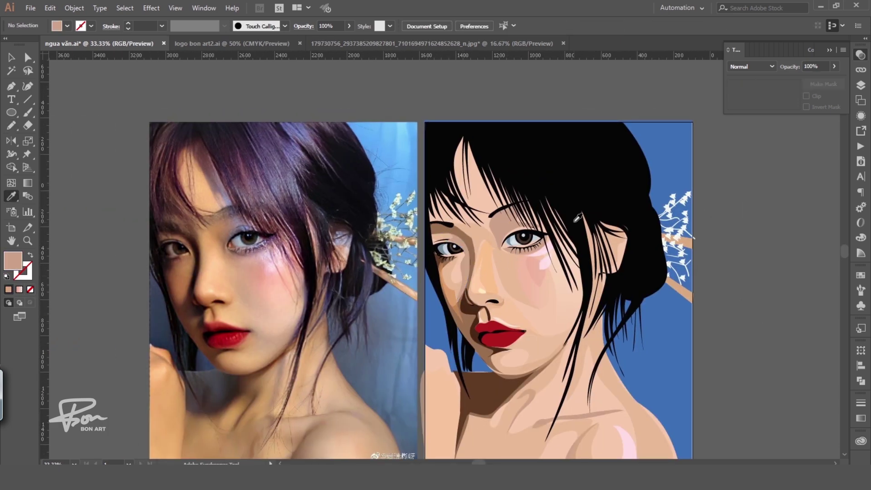
{"action": "left_click_drag", "start_coordinate": [501, 220], "coordinate": [499, 218]}
{"action": "key", "text": "i"}
{"action": "left_click", "coordinate": [492, 229]}
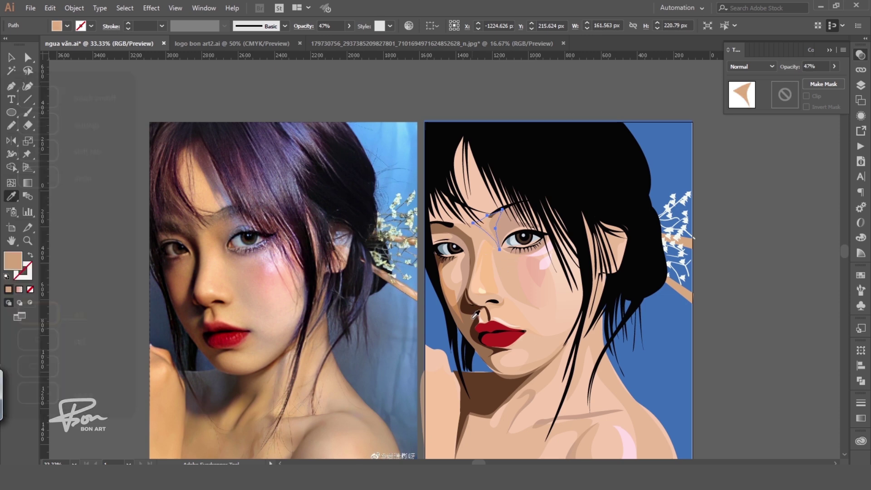
{"action": "key", "text": "ctrl+shift+a"}
Step: Start a lip-area path and sample the dark red of the lips
{"action": "left_click_drag", "start_coordinate": [511, 369], "coordinate": [436, 306]}
{"action": "key", "text": "n"}
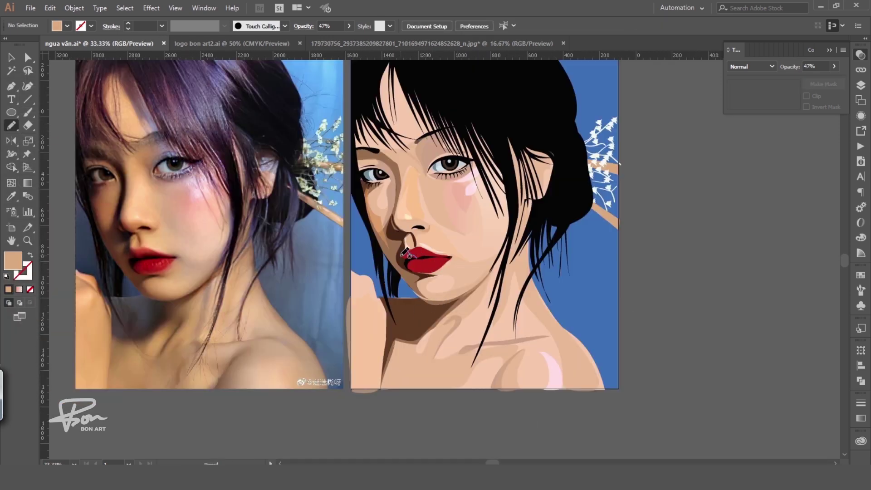
{"action": "key", "text": "i"}
{"action": "left_click", "coordinate": [408, 256]}
{"action": "key", "text": "ctrl+shift+a"}
Step: Draw a lip-corner shading shape and adjust its anchor points
{"action": "left_click_drag", "start_coordinate": [418, 255], "coordinate": [448, 259]}
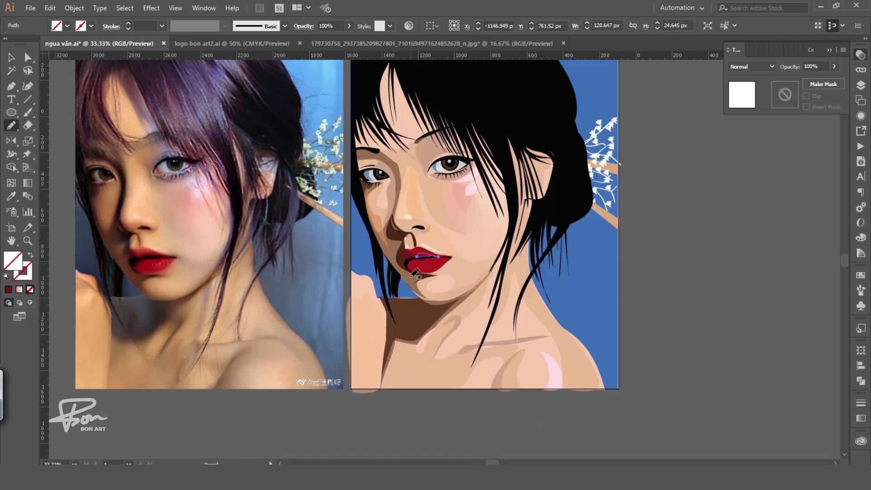
{"action": "key", "text": "ctrl+plus"}
{"action": "key", "text": "a"}
{"action": "left_click", "coordinate": [574, 284]}
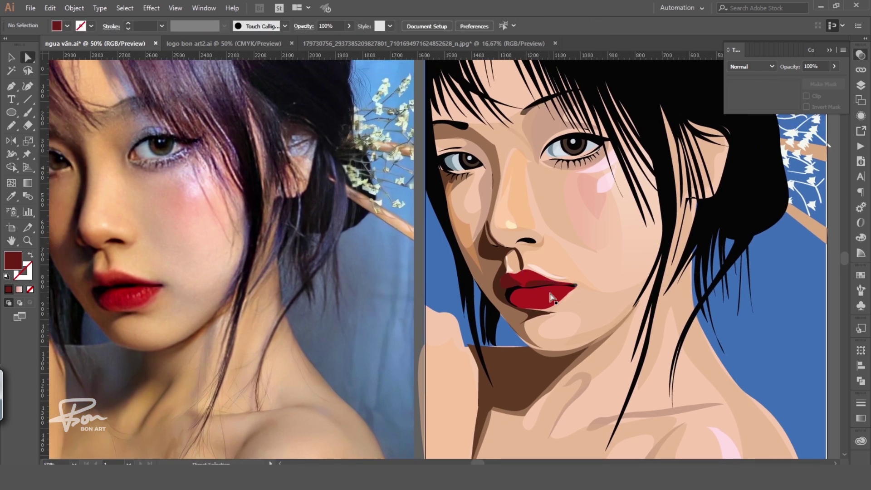
{"action": "left_click", "coordinate": [564, 286]}
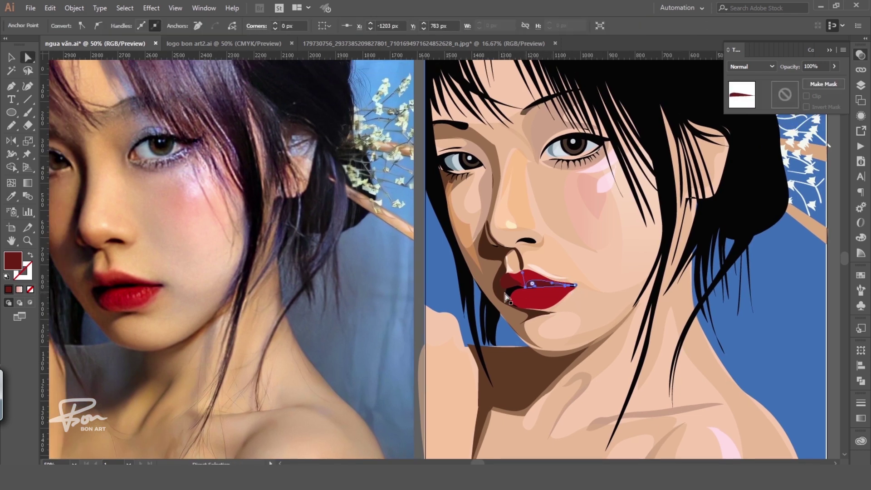
{"action": "key", "text": "ctrl+shift+a"}
{"action": "left_click", "coordinate": [535, 284]}
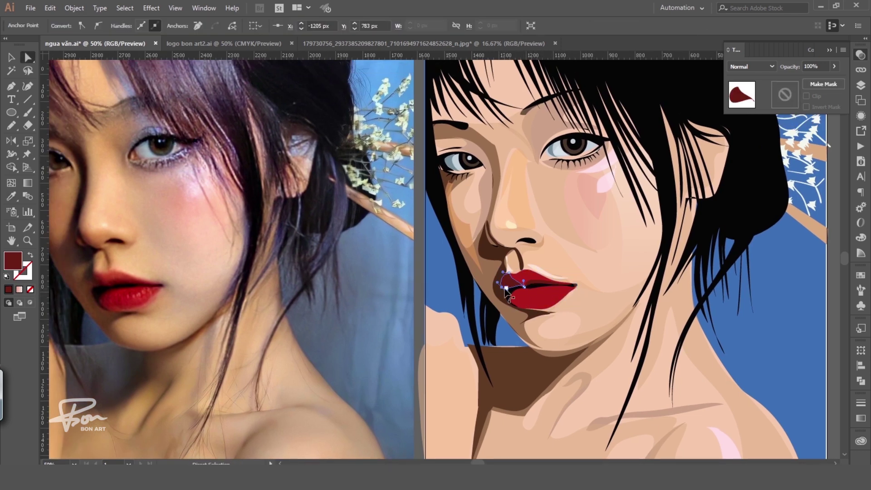
{"action": "key", "text": "ctrl+plus"}
{"action": "left_click", "coordinate": [422, 248]}
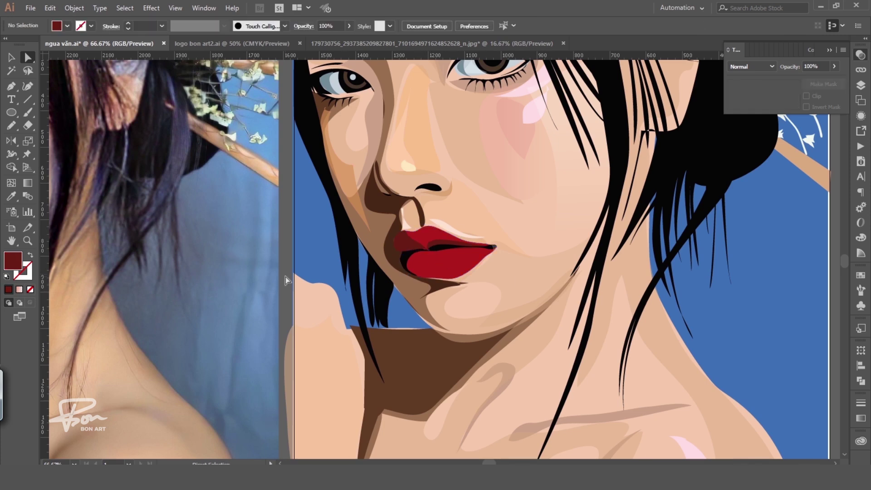
{"action": "left_click", "coordinate": [426, 262]}
{"action": "key", "text": "ctrl+shift+a"}
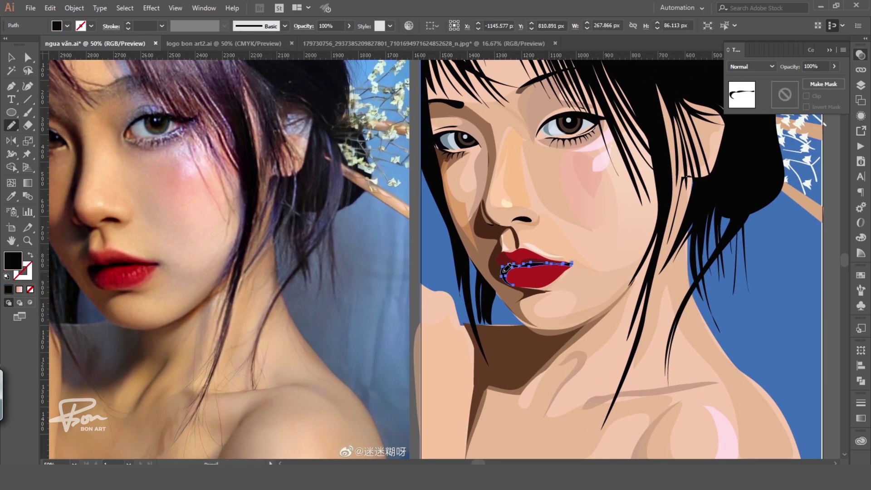
Step: Darken the lip shading red and lighten the brown shadow beside the lips
{"action": "left_click", "coordinate": [746, 195]}
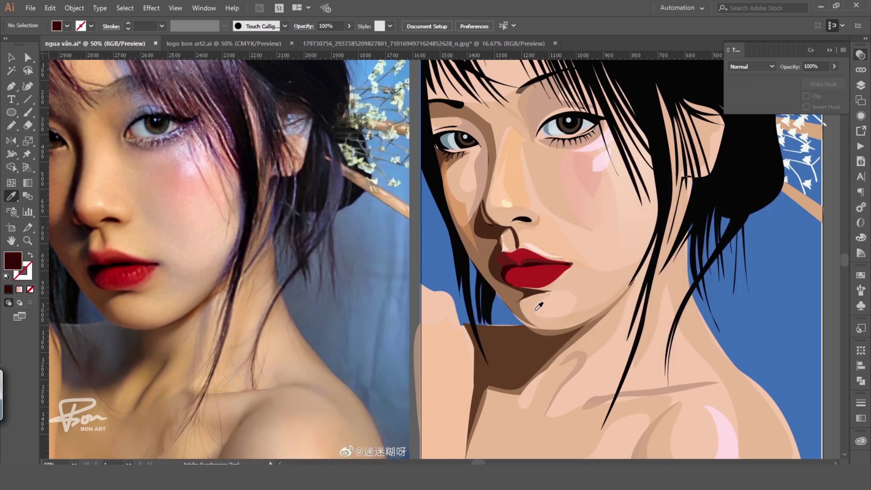
{"action": "left_click", "coordinate": [533, 290], "text": "ctrl"}
{"action": "left_click", "coordinate": [232, 290]}
{"action": "left_click", "coordinate": [515, 349]}
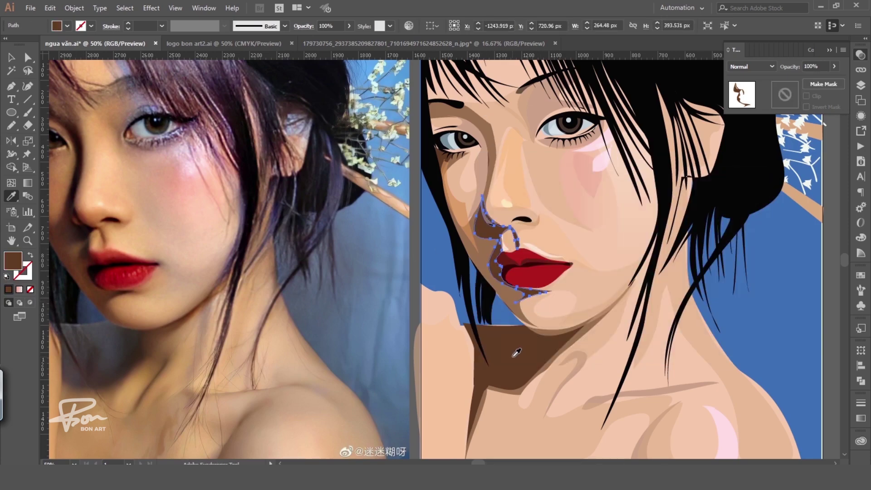
{"action": "key", "text": "Return"}
Step: Select the large face-shadow and brown cheek shadow shapes for editing
{"action": "key", "text": "ctrl+minus"}
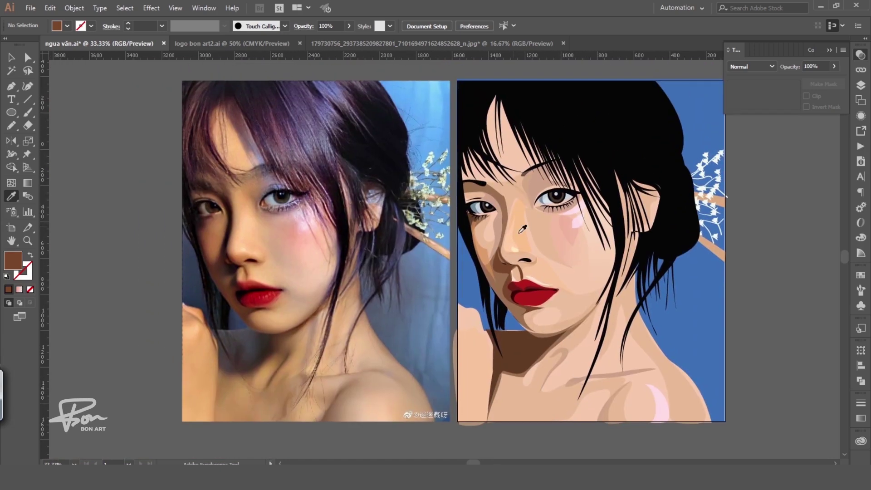
{"action": "left_click", "coordinate": [509, 217], "text": "ctrl"}
{"action": "left_click", "coordinate": [506, 272], "text": "ctrl"}
{"action": "key", "text": "ctrl+plus"}
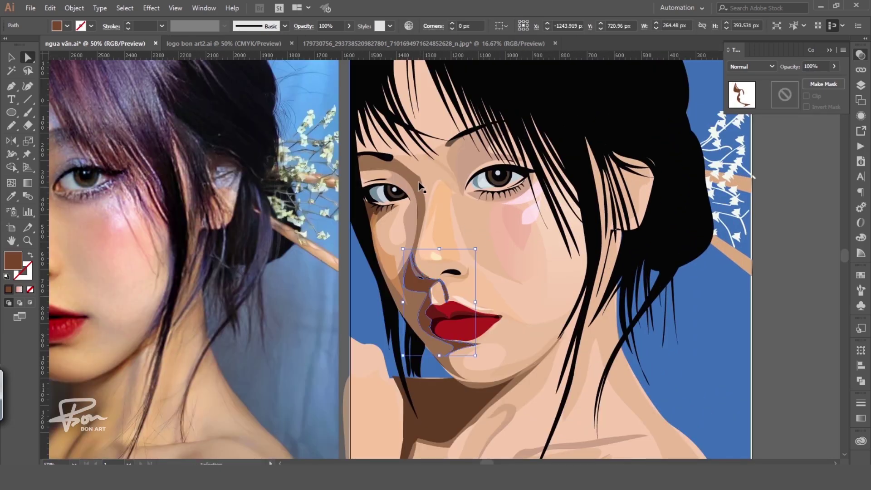
{"action": "key", "text": "ctrl+t"}
Step: Check the transparency and fill settings, then select the nose-to-chin shadow
{"action": "left_click", "coordinate": [860, 55]}
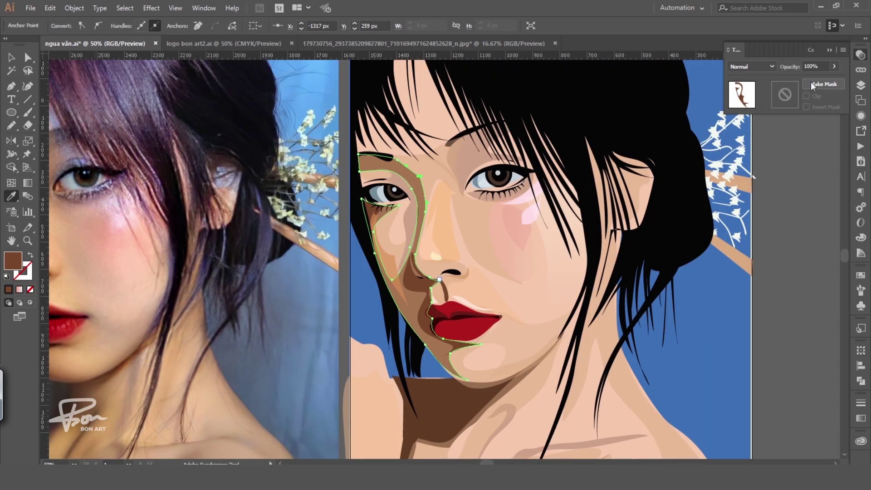
{"action": "double_click", "coordinate": [13, 260]}
{"action": "key", "text": "Return"}
{"action": "key", "text": "v"}
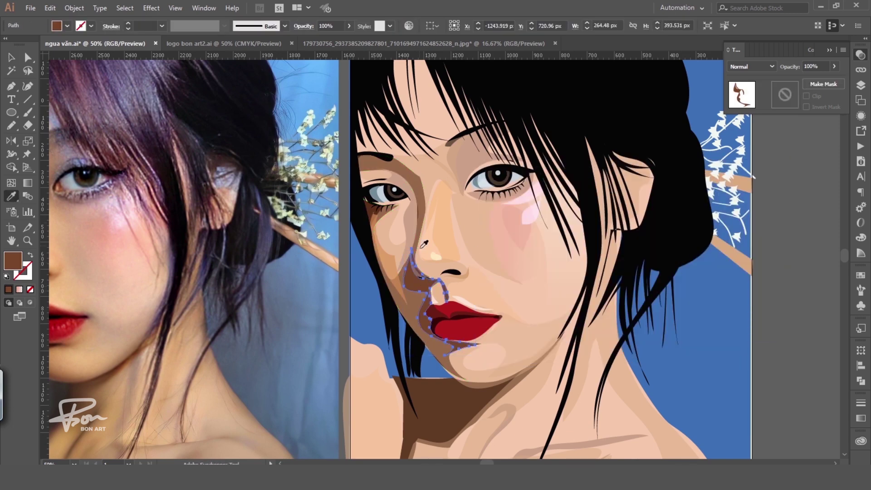
{"action": "left_click", "coordinate": [418, 295]}
Step: Raise the large face highlight's opacity
{"action": "left_click", "coordinate": [454, 184]}
{"action": "key", "text": "i"}
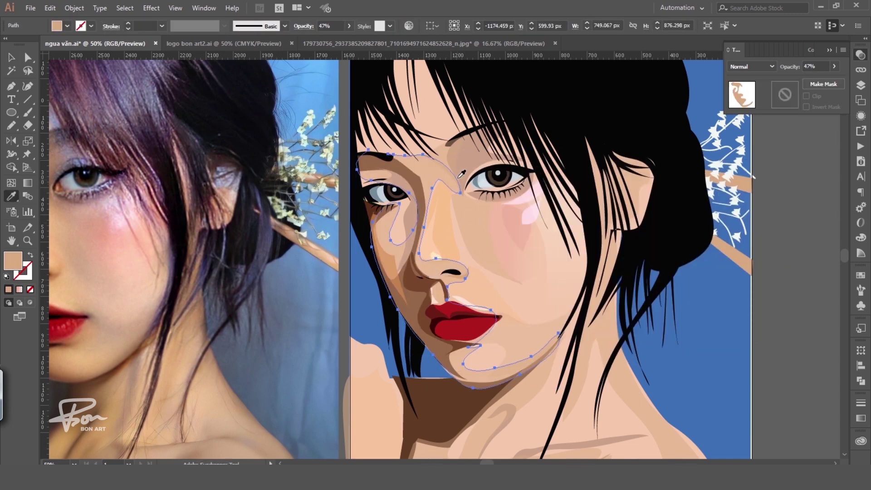
{"action": "left_click", "coordinate": [834, 66]}
{"action": "left_click_drag", "start_coordinate": [811, 80], "coordinate": [819, 81]}
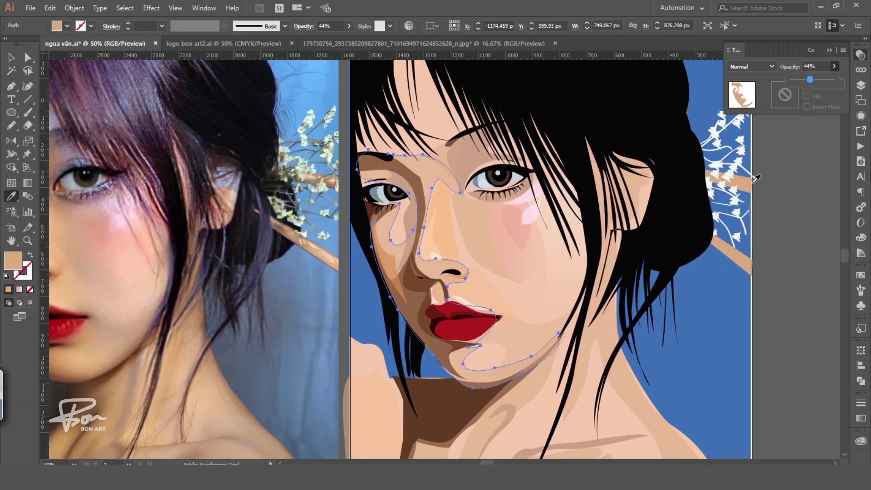
{"action": "left_click", "coordinate": [774, 249]}
Step: Select the face skin and left-cheek shadow shapes to compare them
{"action": "left_click", "coordinate": [474, 370]}
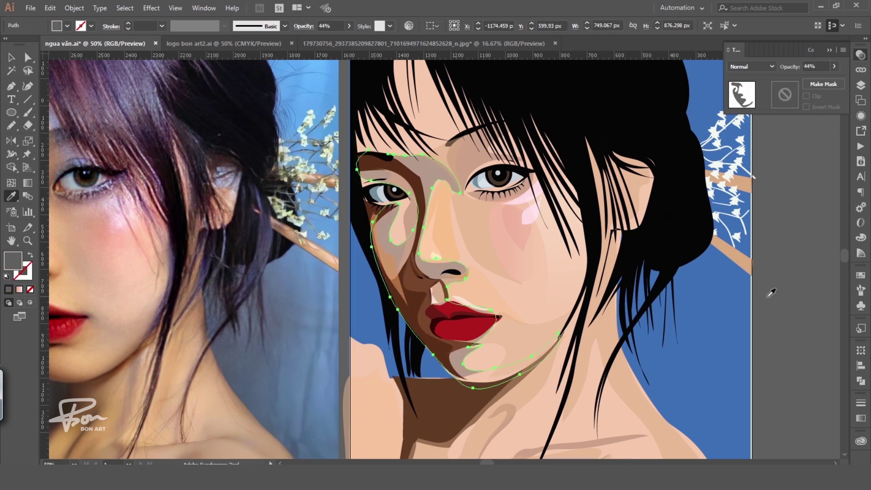
{"action": "left_click", "coordinate": [443, 301]}
{"action": "left_click", "coordinate": [471, 334], "text": "ctrl+alt"}
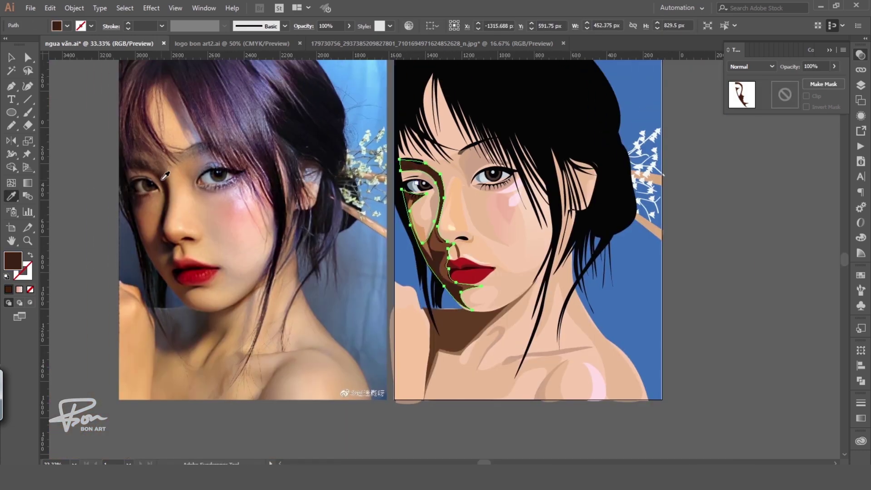
{"action": "key", "text": "ctrl+shift+a"}
{"action": "key", "text": "ctrl+plus"}
Step: Change the nose shadow fill to a darker brown
{"action": "left_click", "coordinate": [491, 276]}
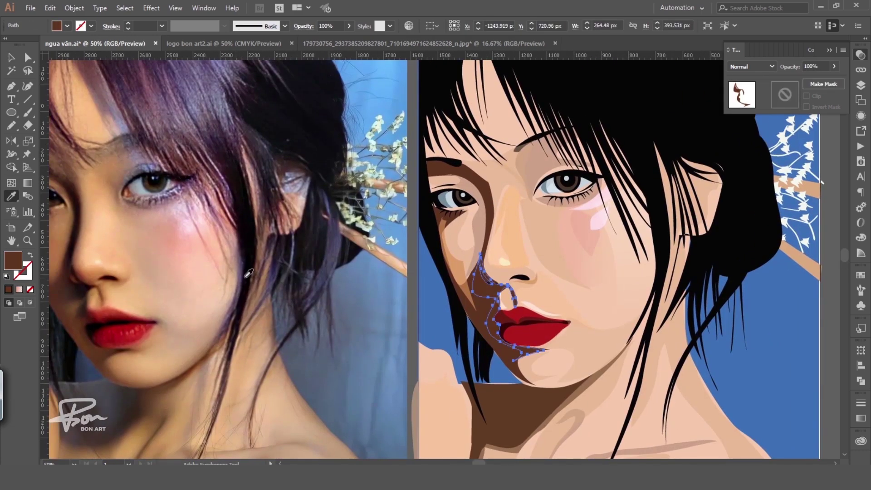
{"action": "double_click", "coordinate": [12, 261]}
{"action": "left_click", "coordinate": [579, 287]}
{"action": "key", "text": "Return"}
{"action": "key", "text": "ctrl+shift+a"}
Step: Change the left-cheek shadow's blend mode and darken its fill
{"action": "left_click", "coordinate": [712, 265], "text": "ctrl+alt"}
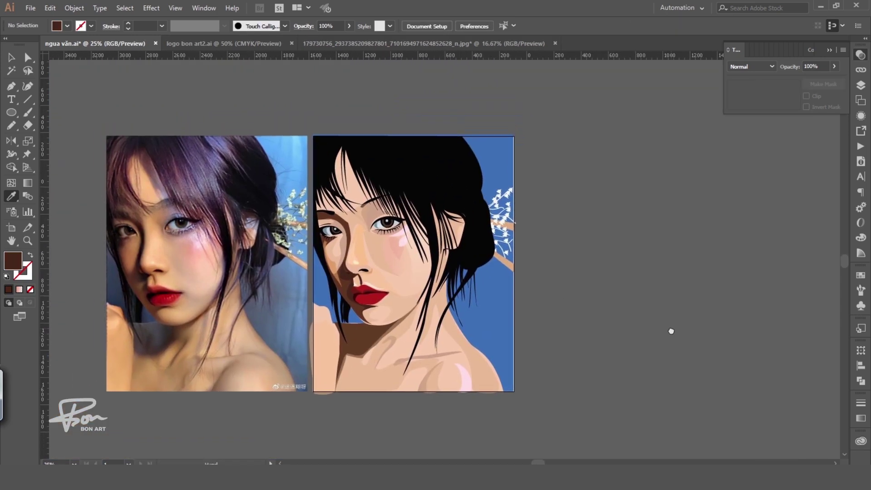
{"action": "left_click", "coordinate": [428, 267], "text": "ctrl"}
{"action": "left_click", "coordinate": [750, 67]}
{"action": "left_click", "coordinate": [496, 229]}
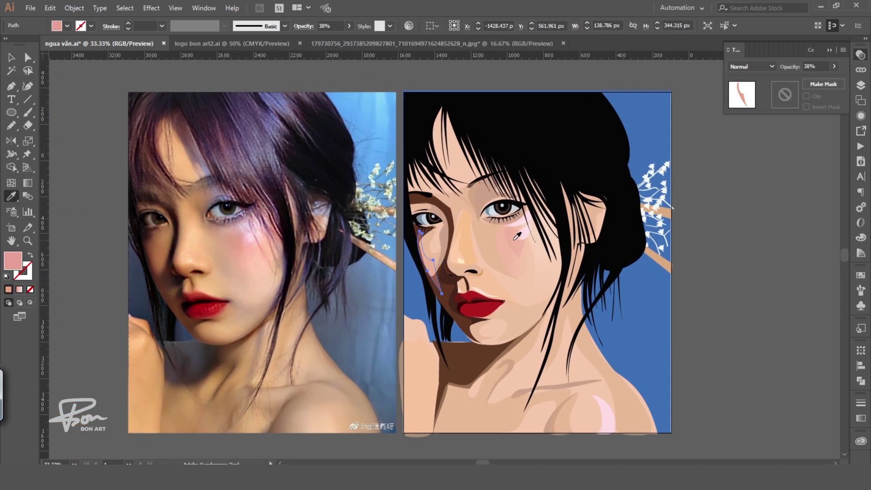
{"action": "left_click", "coordinate": [158, 253]}
{"action": "key", "text": "ctrl+shift+a"}
Step: Sample a light pink and the semi-transparent peach skin colour from the portrait
{"action": "key", "text": "a"}
{"action": "left_click", "coordinate": [459, 280]}
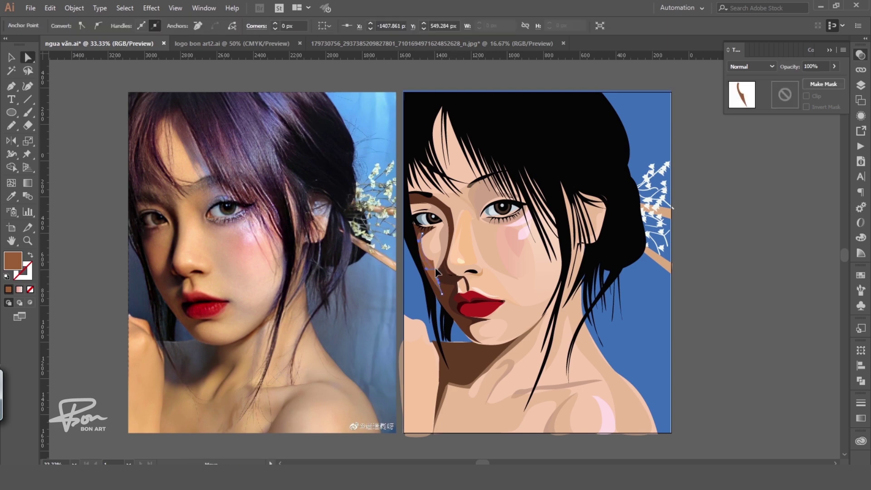
{"action": "key", "text": "ctrl+shift+a"}
{"action": "key", "text": "ctrl+plus"}
{"action": "left_click", "coordinate": [630, 232]}
{"action": "key", "text": "ctrl+shift+a"}
{"action": "key", "text": "ctrl+minus"}
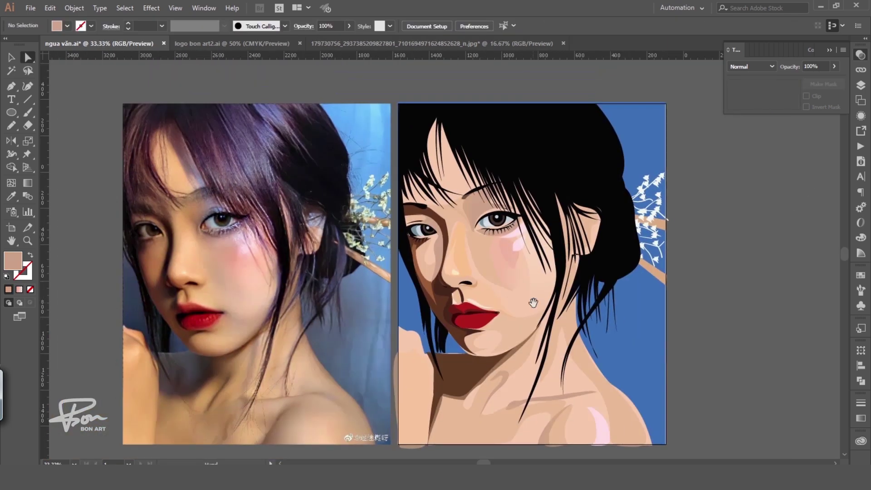
{"action": "left_click", "coordinate": [533, 270]}
Step: Draw a shadow shape beside the nose and fill it with a sampled dark brown
{"action": "key", "text": "ctrl+shift+a"}
{"action": "mouse_move", "coordinate": [473, 277]}
{"action": "left_mouse_down"}
{"action": "mouse_move", "coordinate": [470, 283]}
{"action": "mouse_move", "coordinate": [523, 290]}
{"action": "left_mouse_up"}
{"action": "key", "text": "i"}
{"action": "left_click", "coordinate": [179, 291]}
{"action": "key", "text": "ctrl+plus"}
{"action": "key", "text": "a"}
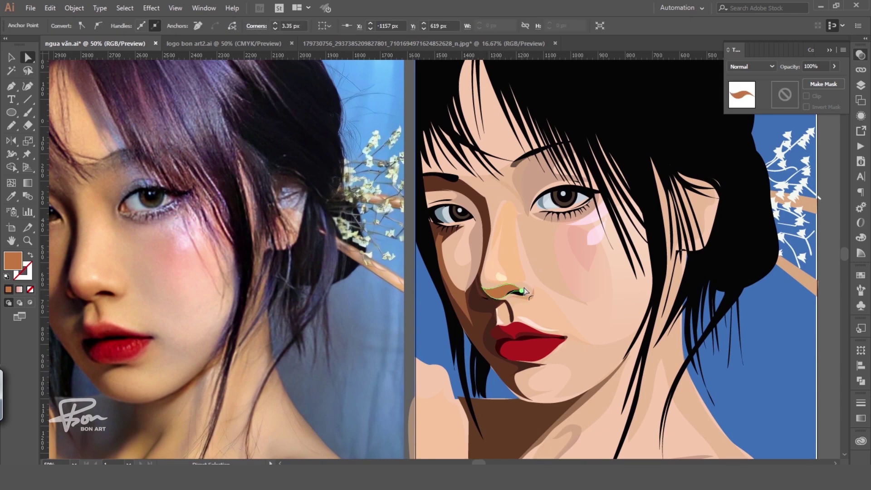
{"action": "key", "text": "ctrl+plus"}
{"action": "key", "text": "ctrl+plus"}
{"action": "key", "text": "ctrl+plus"}
{"action": "key", "text": "ctrl+plus"}
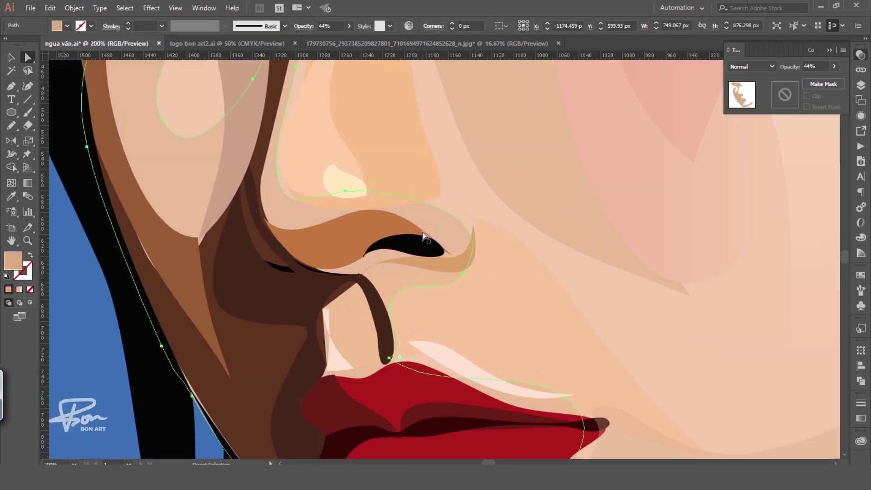
{"action": "key", "text": "ctrl+shift+a"}
{"action": "key", "text": "ctrl+alt+0"}
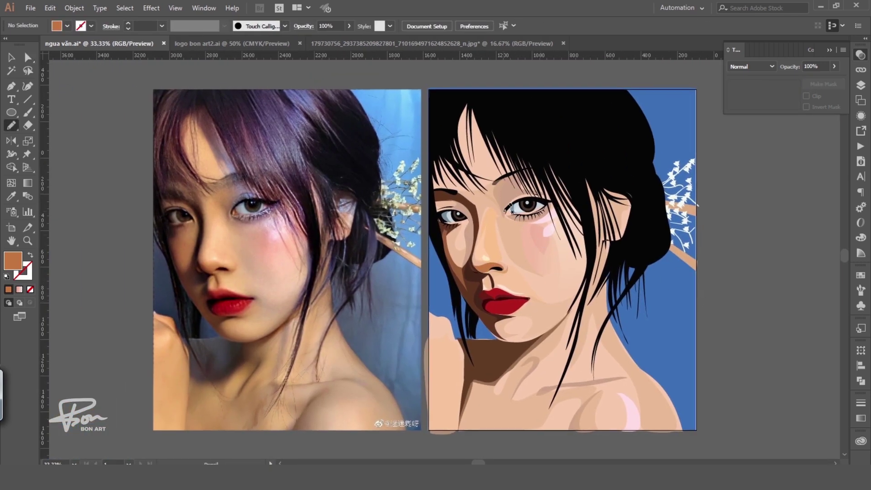
Step: Draw a Pencil eyeliner stroke above the first eye
{"action": "left_click_drag", "start_coordinate": [545, 196], "coordinate": [546, 197]}
{"action": "key", "text": "i"}
{"action": "key", "text": "ctrl+plus"}
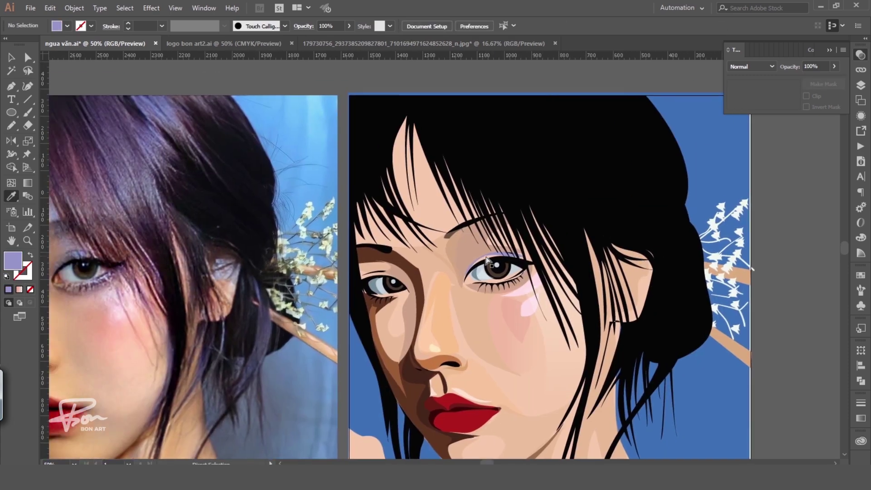
{"action": "key", "text": "a"}
{"action": "key", "text": "ctrl+shift+a"}
{"action": "key", "text": "ctrl+minus"}
{"action": "key", "text": "ctrl+plus"}
{"action": "key", "text": "n"}
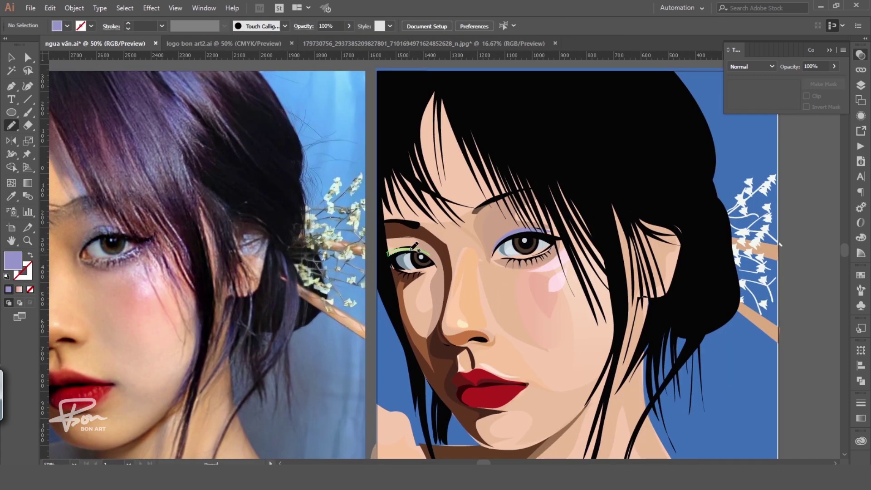
Step: Draw an eyeliner stroke on the other eye, then view both artboards
{"action": "left_click_drag", "start_coordinate": [414, 246], "coordinate": [426, 249]}
{"action": "key", "text": "i"}
{"action": "key", "text": "ctrl+shift+a"}
{"action": "key", "text": "ctrl+minus"}
{"action": "left_click_drag", "start_coordinate": [403, 315], "coordinate": [417, 326]}
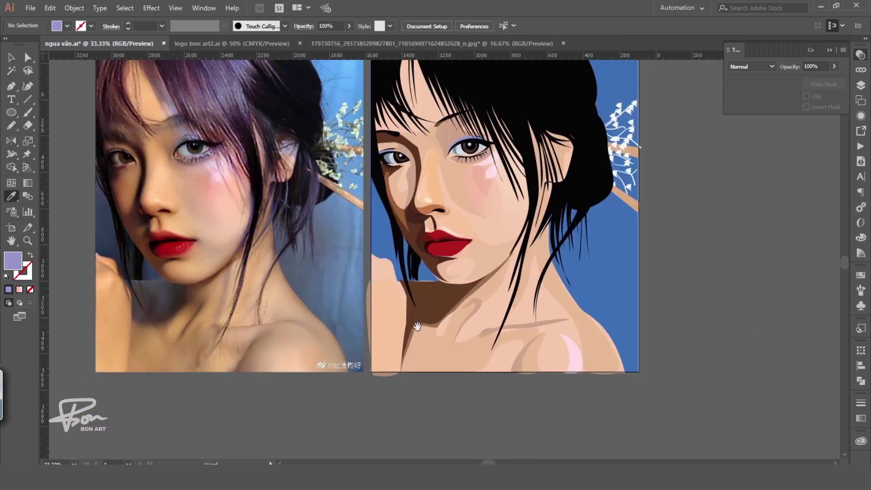
{"action": "key", "text": "ctrl+plus"}
Step: Select the red lips shape to check it, then deselect it
{"action": "left_click_drag", "start_coordinate": [540, 318], "coordinate": [586, 341]}
{"action": "key", "text": "a"}
{"action": "left_click", "coordinate": [587, 285]}
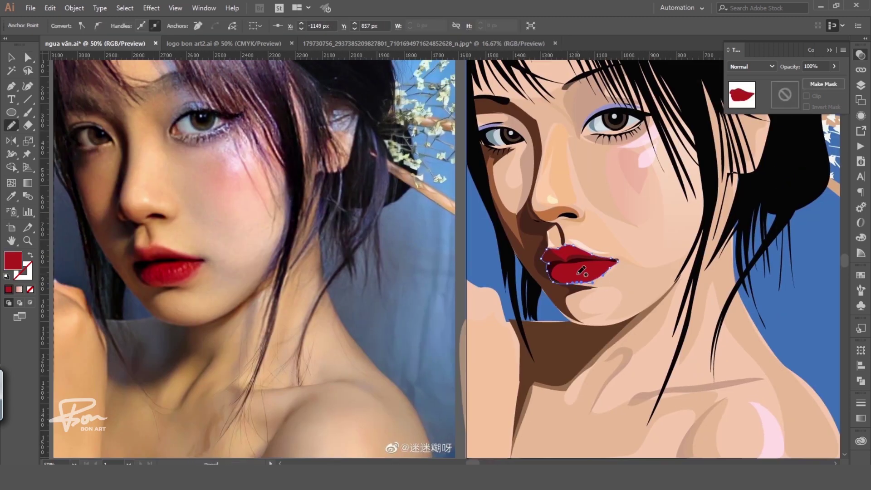
{"action": "key", "text": "ctrl+shift+a"}
{"action": "key", "text": "i"}
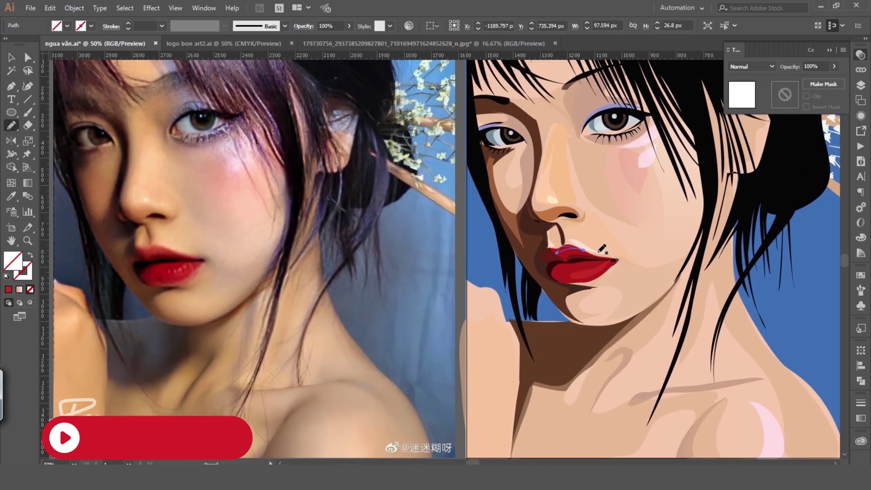
{"action": "key", "text": "shift+b"}
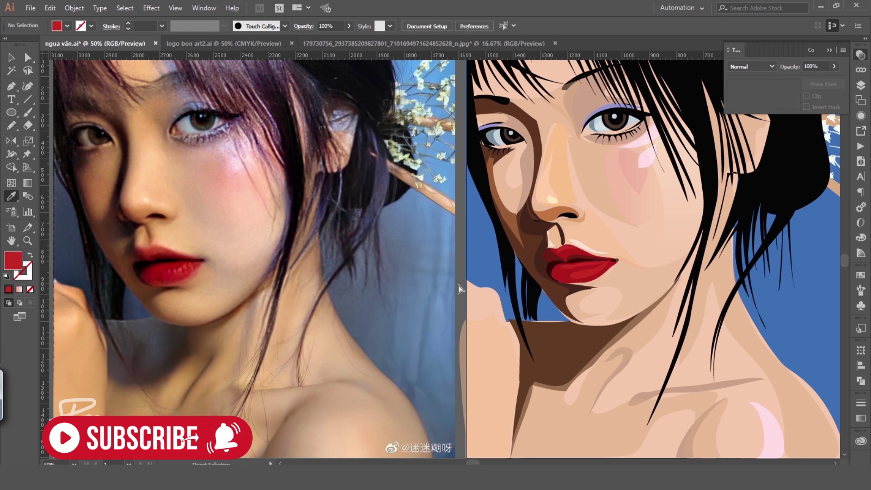
Step: Draw extra shading shapes on the lips and fill them with a darker red
{"action": "left_click_drag", "start_coordinate": [571, 277], "coordinate": [615, 260]}
{"action": "key", "text": "ctrl+shift+a"}
{"action": "key", "text": "i"}
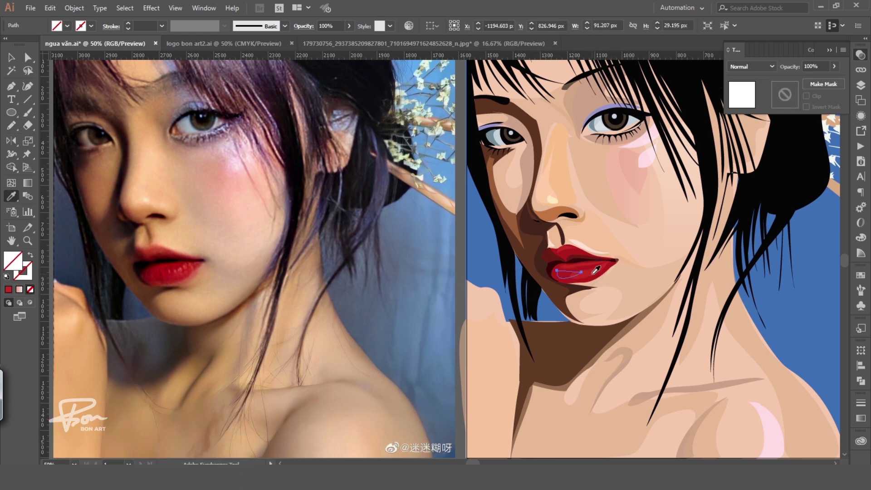
{"action": "left_click_drag", "start_coordinate": [622, 257], "coordinate": [604, 272]}
{"action": "key", "text": "i"}
{"action": "left_click", "coordinate": [145, 230]}
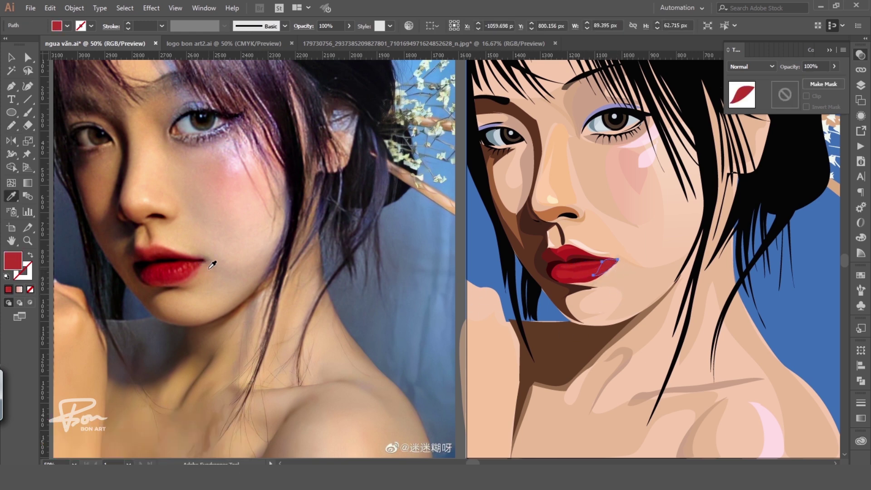
{"action": "key", "text": "ctrl+shift+a"}
{"action": "left_click", "coordinate": [620, 262], "text": "ctrl"}
{"action": "left_click", "coordinate": [458, 283], "text": "ctrl"}
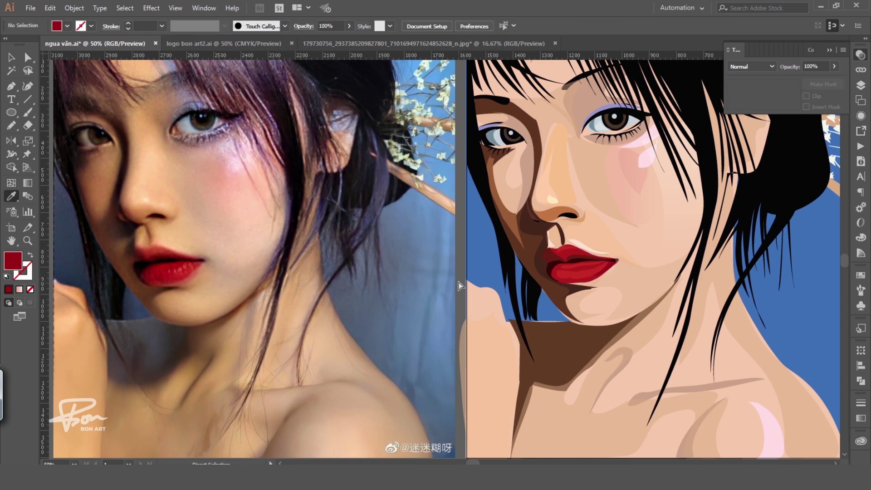
Step: Add a small brighter-red highlight on the lower lip using Screen blend mode
{"action": "key", "text": "n"}
{"action": "left_click_drag", "start_coordinate": [590, 261], "coordinate": [596, 278]}
{"action": "key", "text": "i"}
{"action": "left_click", "coordinate": [752, 66]}
{"action": "left_click", "coordinate": [744, 131]}
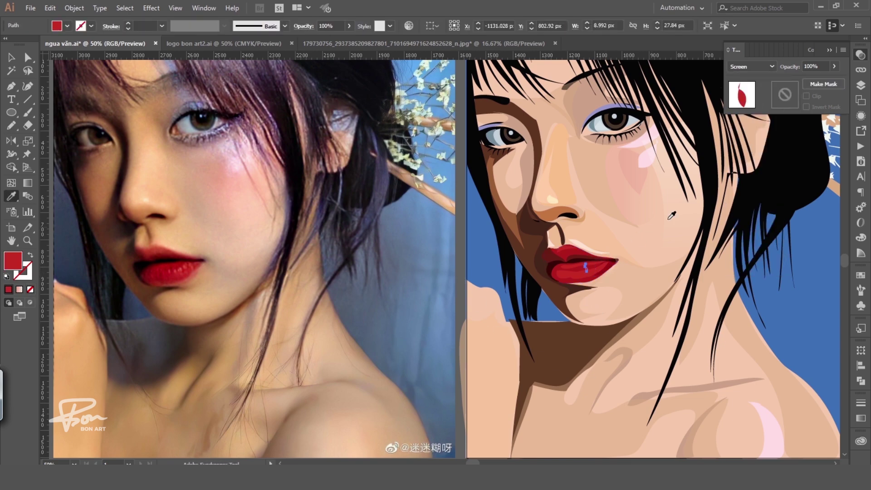
{"action": "key", "text": "ctrl+shift+a"}
{"action": "left_click", "coordinate": [596, 287]}
{"action": "left_click", "coordinate": [526, 286]}
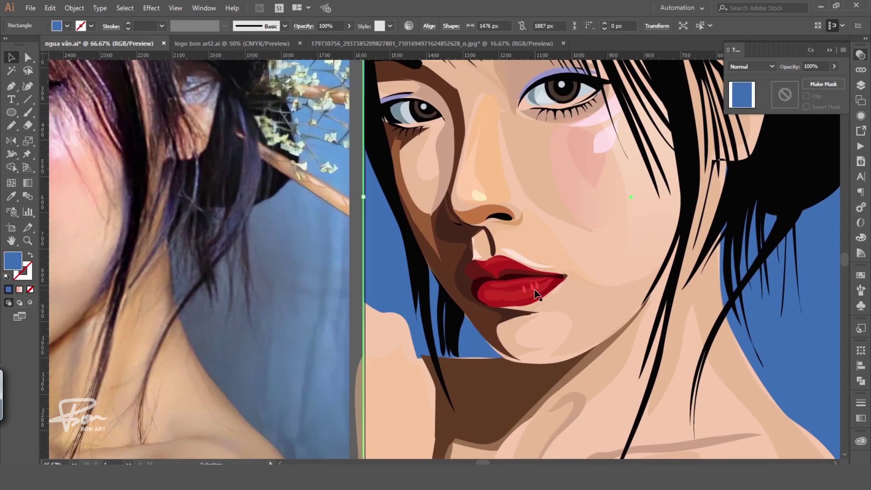
{"action": "left_click", "coordinate": [537, 288]}
{"action": "key", "text": "ctrl+shift+a"}
{"action": "key", "text": "ctrl+minus"}
{"action": "key", "text": "ctrl+minus"}
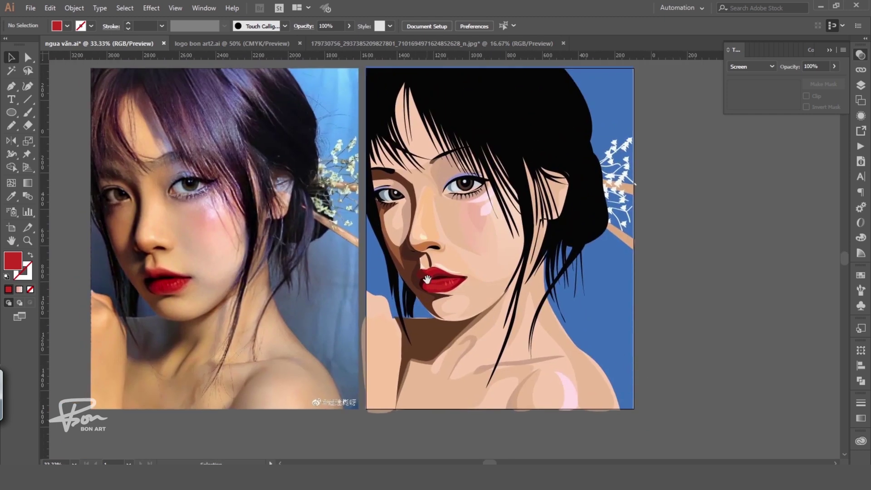
Step: Draw a brown shadow beside the nose and set it to 66% opacity
{"action": "key", "text": "i"}
{"action": "left_click", "coordinate": [463, 271]}
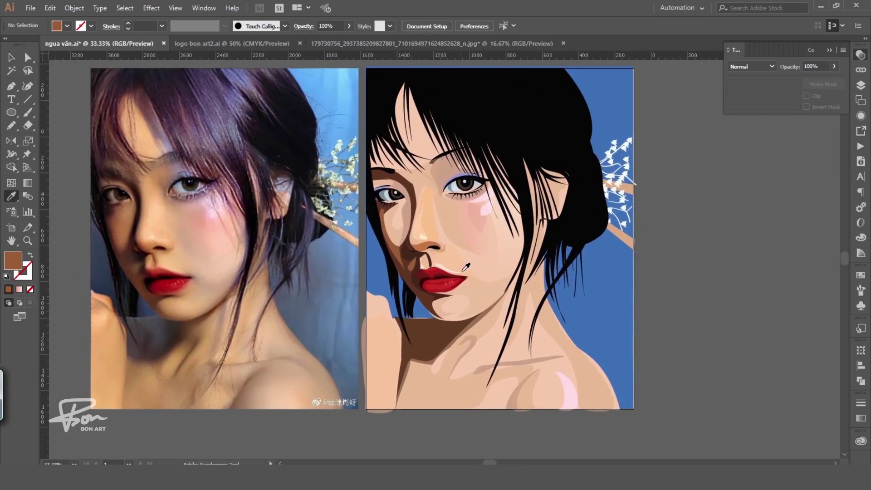
{"action": "left_click_drag", "start_coordinate": [407, 271], "coordinate": [408, 273]}
{"action": "key", "text": "i"}
{"action": "left_click", "coordinate": [454, 259]}
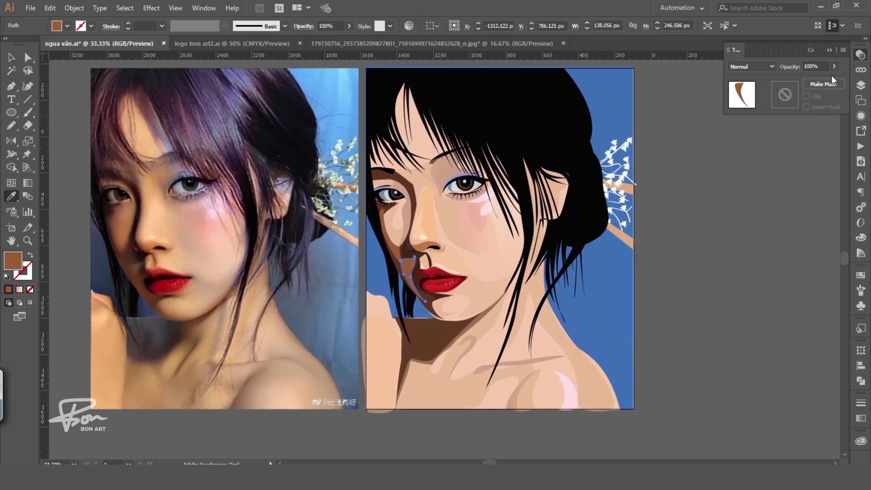
{"action": "left_click", "coordinate": [833, 67]}
{"action": "left_click_drag", "start_coordinate": [835, 82], "coordinate": [811, 82]}
{"action": "key", "text": "ctrl+shift+a"}
Step: Inspect the nose shadow shape up close, then zoom to the eyes
{"action": "key", "text": "ctrl+plus"}
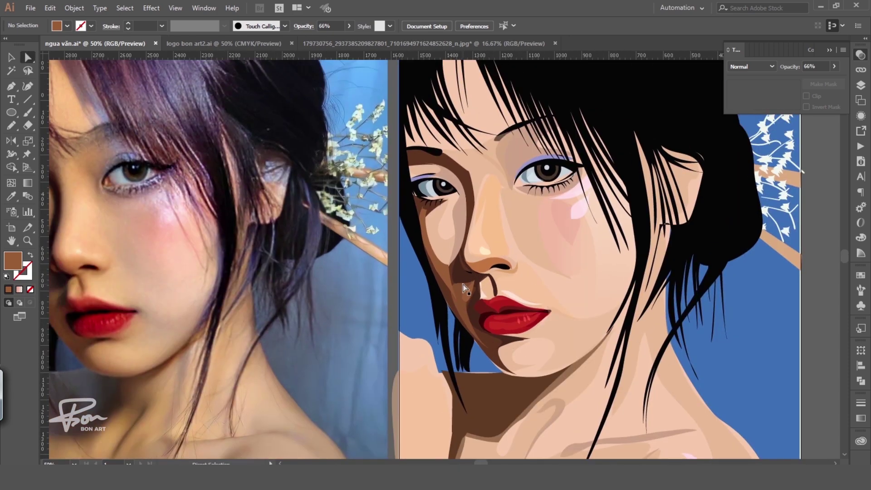
{"action": "key", "text": "a"}
{"action": "left_click", "coordinate": [454, 275]}
{"action": "key", "text": "ctrl+shift+a"}
{"action": "key", "text": "ctrl+minus"}
{"action": "key", "text": "ctrl+minus"}
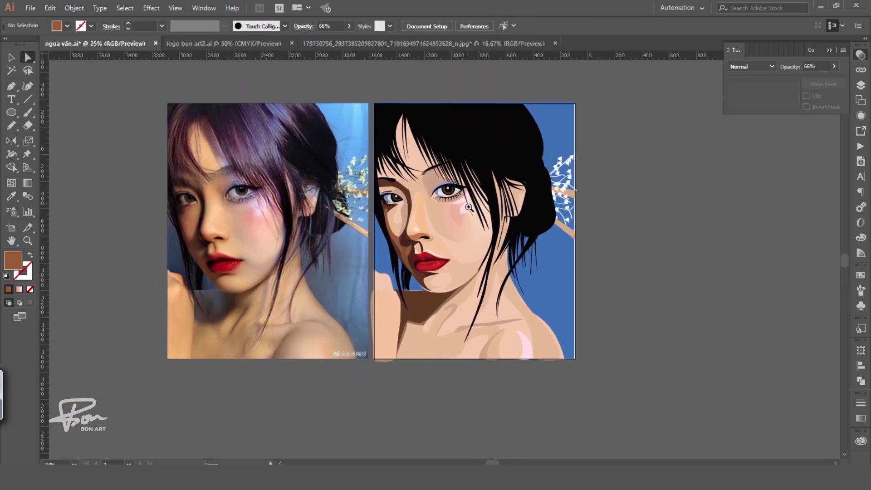
{"action": "key", "text": "ctrl+plus"}
{"action": "key", "text": "ctrl+plus"}
Step: Draw the upper-eyelid line on the right eye and fill it with black
{"action": "key", "text": "n"}
{"action": "left_click", "coordinate": [861, 85]}
{"action": "left_click", "coordinate": [783, 66]}
{"action": "left_click_drag", "start_coordinate": [524, 233], "coordinate": [596, 211]}
{"action": "left_click", "coordinate": [570, 222], "text": "ctrl"}
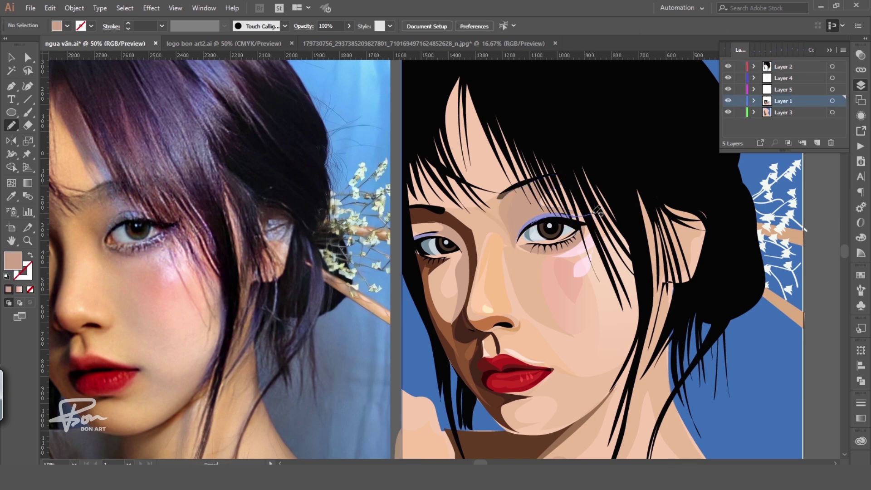
{"action": "key", "text": "i"}
{"action": "left_click", "coordinate": [629, 151]}
{"action": "key", "text": "a"}
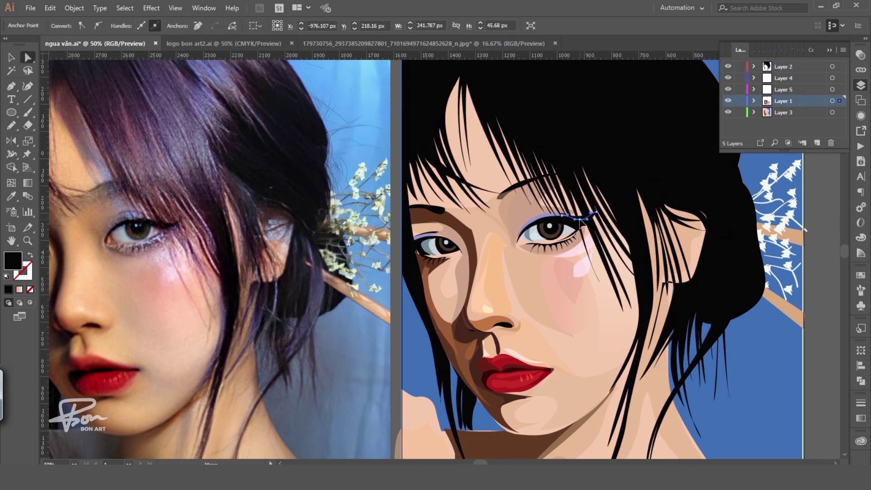
{"action": "left_click", "coordinate": [400, 249]}
{"action": "key", "text": "ctrl+minus"}
Step: Draw a patch just below the nose filled with peach skin tone
{"action": "key", "text": "n"}
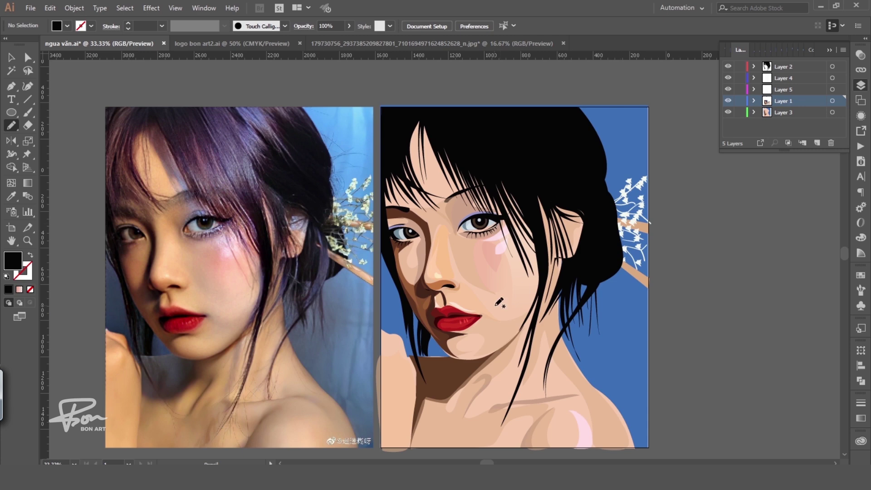
{"action": "left_click_drag", "start_coordinate": [445, 295], "coordinate": [485, 311]}
{"action": "key", "text": "i"}
{"action": "left_click", "coordinate": [491, 275]}
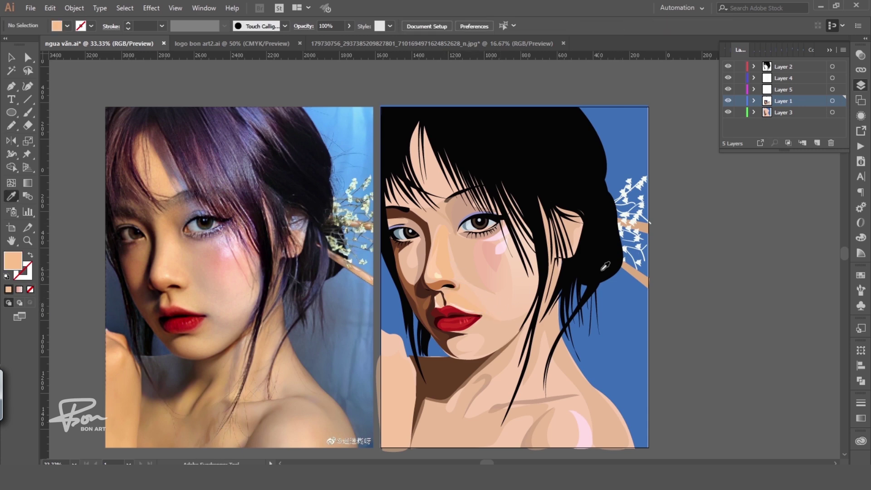
{"action": "key", "text": "a"}
{"action": "left_click", "coordinate": [745, 289]}
{"action": "key", "text": "ctrl+plus"}
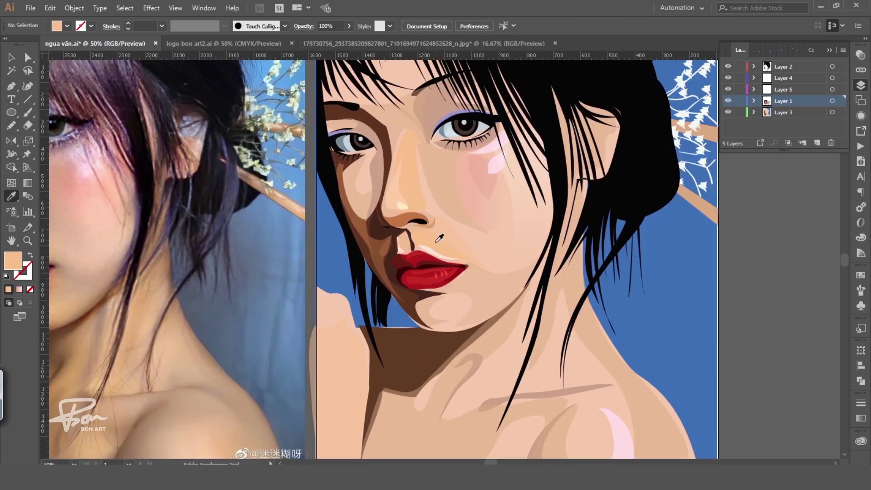
{"action": "key", "text": "ctrl+minus"}
{"action": "key", "text": "shift+e"}
{"action": "scroll", "coordinate": [559, 284], "scroll_direction": "up", "scroll_amount": 2}
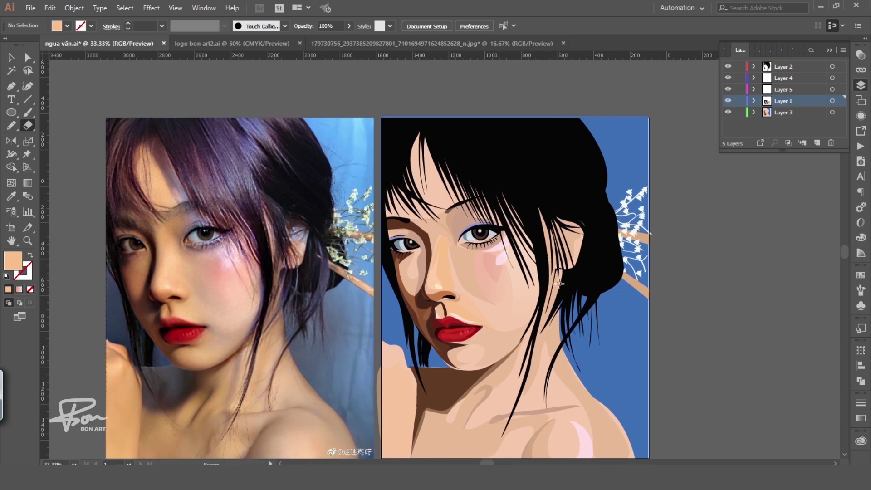
Step: Add a new layer and trace a first hair strand from the top of the head
{"action": "left_click", "coordinate": [816, 143]}
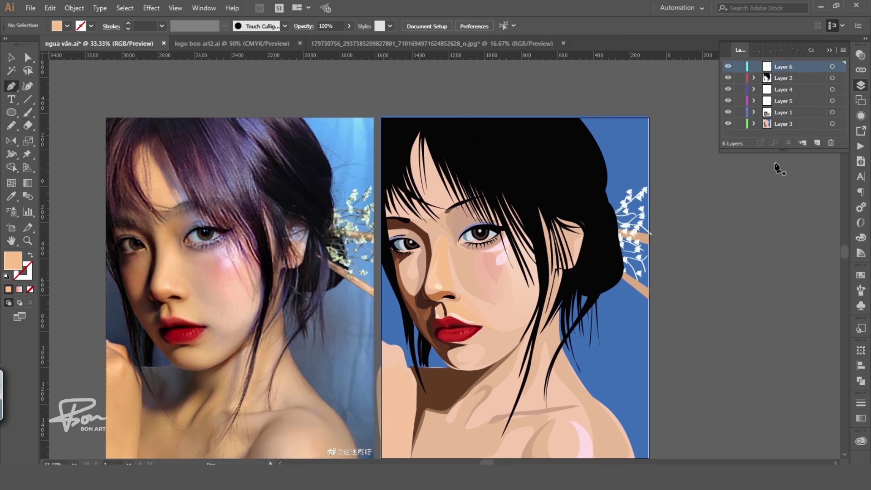
{"action": "left_click", "coordinate": [476, 118]}
{"action": "left_click", "coordinate": [529, 226]}
{"action": "left_click", "coordinate": [537, 255]}
{"action": "left_click", "coordinate": [541, 274]}
{"action": "left_click", "coordinate": [510, 163]}
{"action": "left_click", "coordinate": [476, 119]}
Step: Trace a second strand outline down the hair and back up the head
{"action": "left_click", "coordinate": [528, 164]}
{"action": "left_click", "coordinate": [545, 285]}
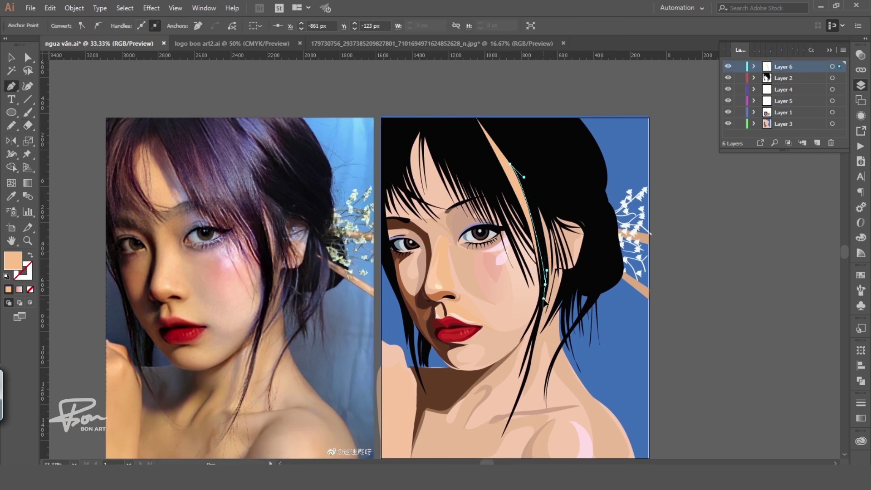
{"action": "left_click", "coordinate": [550, 230]}
{"action": "left_click", "coordinate": [540, 182]}
{"action": "left_click", "coordinate": [519, 118]}
{"action": "left_click", "coordinate": [476, 119]}
Step: Fill the strands with a darker purple sampled from the photo's hair
{"action": "key", "text": "i"}
{"action": "left_click", "coordinate": [243, 146]}
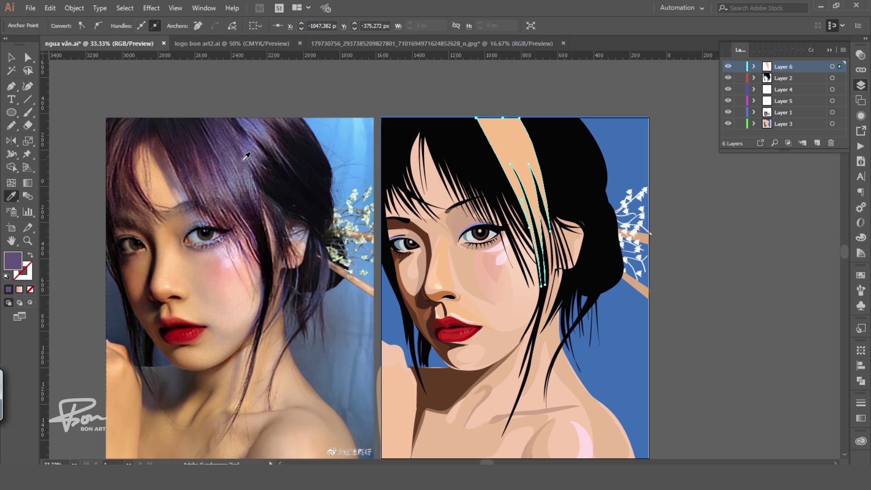
{"action": "left_click", "coordinate": [241, 185]}
{"action": "key", "text": "ctrl+shift+a"}
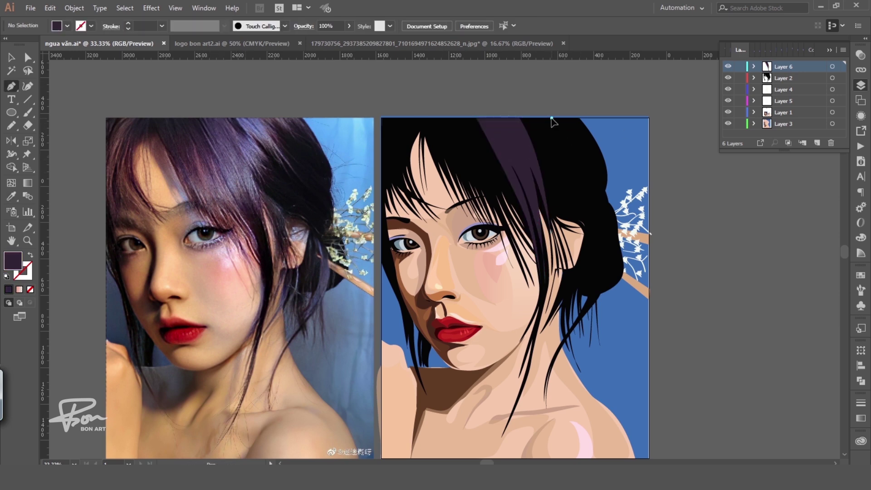
Step: Draw a curved highlight strand on the fringe and adjust its anchor points
{"action": "left_click", "coordinate": [567, 179]}
{"action": "left_click_drag", "start_coordinate": [536, 130], "coordinate": [527, 122]}
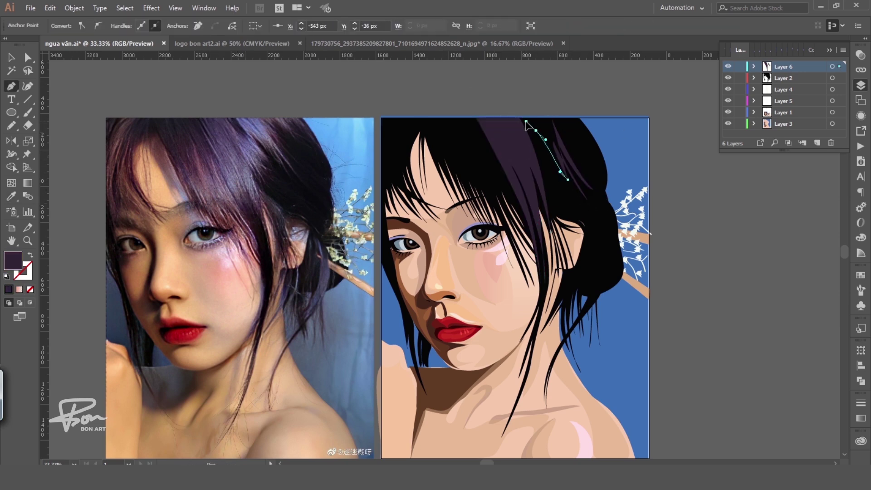
{"action": "key", "text": "ctrl+shift+a"}
{"action": "left_click", "coordinate": [439, 118]}
{"action": "left_click_drag", "start_coordinate": [469, 200], "coordinate": [459, 157]}
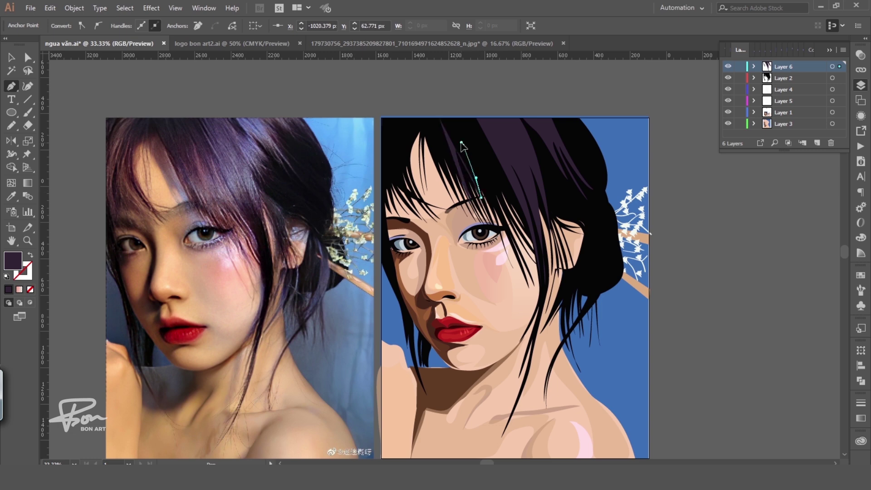
{"action": "left_click", "coordinate": [473, 118]}
{"action": "left_click", "coordinate": [439, 118]}
{"action": "key", "text": "ctrl+shift+a"}
{"action": "key", "text": "a"}
{"action": "left_click", "coordinate": [487, 164]}
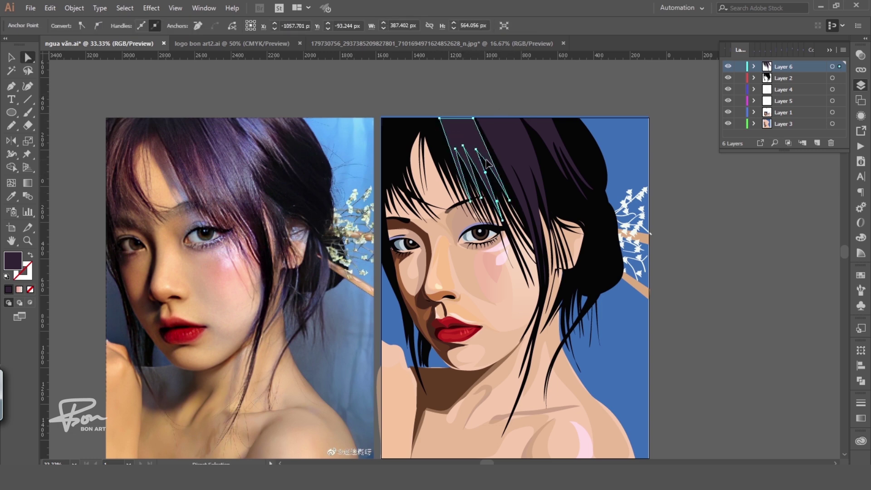
{"action": "key", "text": "ctrl+shift+a"}
Step: Draw a curved strand along the left hair edge
{"action": "key", "text": "p"}
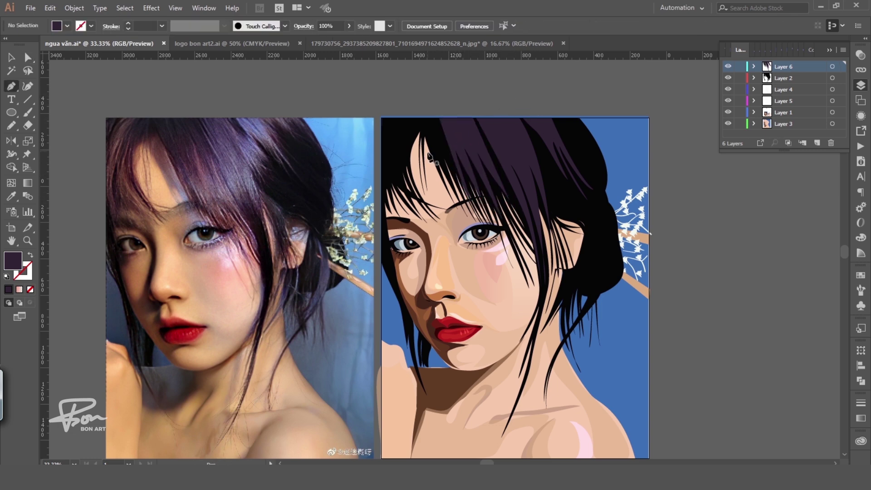
{"action": "left_click", "coordinate": [425, 118]}
{"action": "left_click_drag", "start_coordinate": [410, 198], "coordinate": [411, 185]}
{"action": "left_click_drag", "start_coordinate": [387, 154], "coordinate": [393, 129]}
{"action": "left_click", "coordinate": [384, 165]}
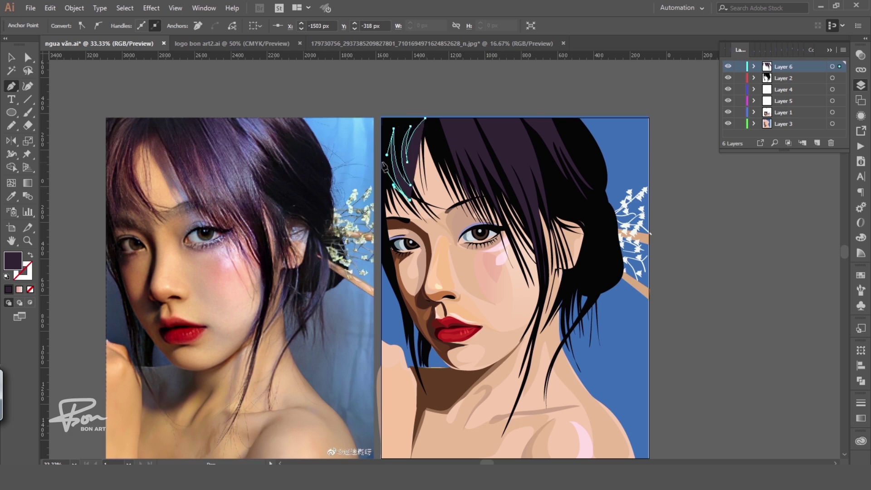
{"action": "left_click", "coordinate": [426, 118]}
{"action": "key", "text": "ctrl+shift+a"}
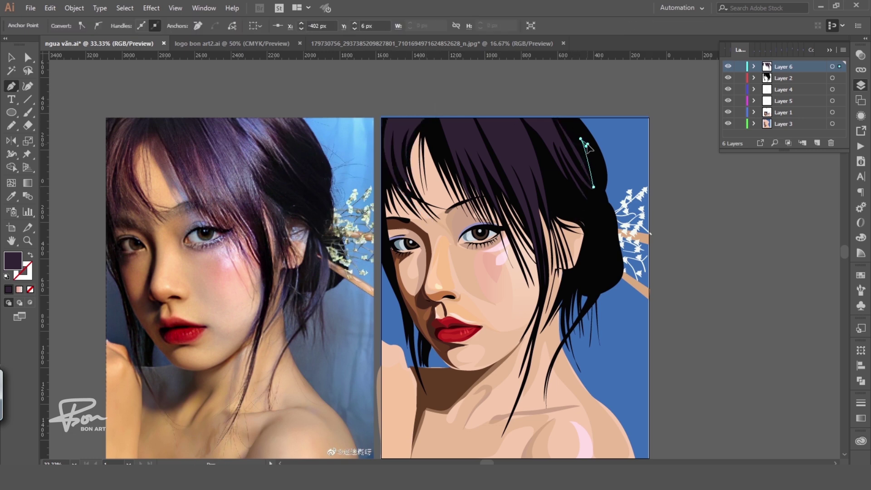
{"action": "key", "text": "ctrl+shift+a"}
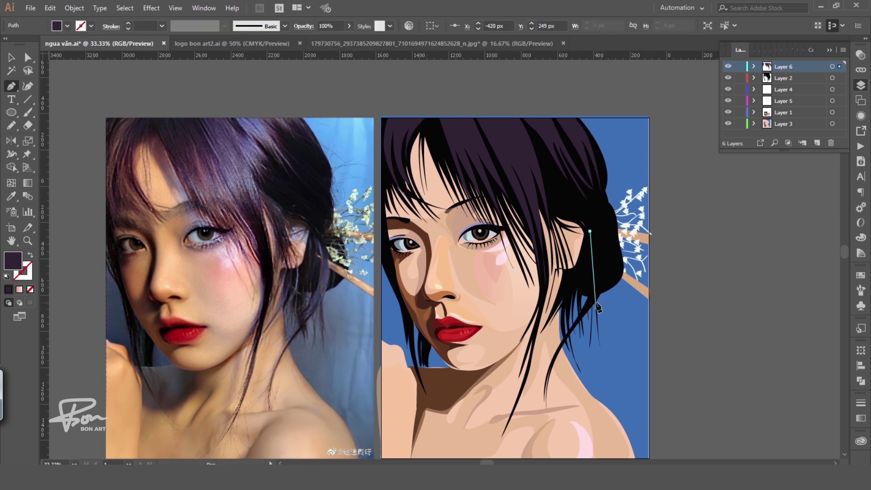
Step: Draw a hair highlight shape over the bangs with the sampled brown gradient fill
{"action": "mouse_move", "coordinate": [626, 252]}
{"action": "left_mouse_down"}
{"action": "mouse_move", "coordinate": [619, 260]}
{"action": "mouse_move", "coordinate": [627, 244]}
{"action": "left_mouse_up"}
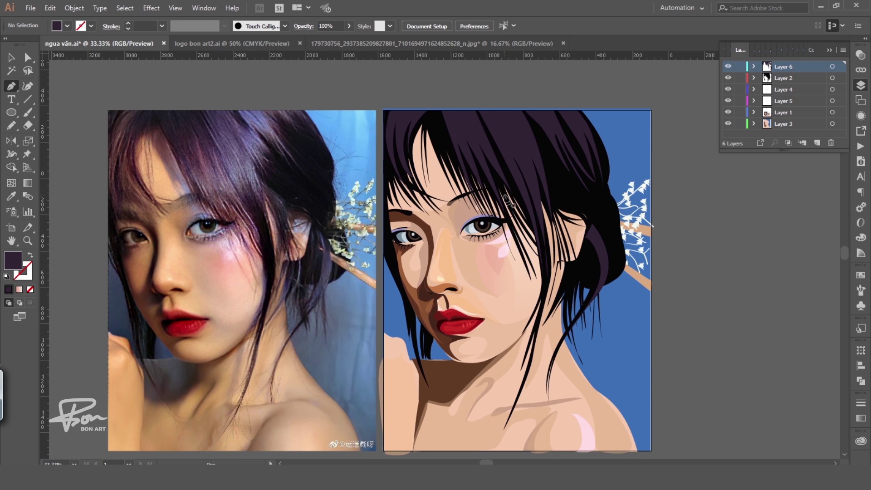
{"action": "left_click_drag", "start_coordinate": [523, 224], "coordinate": [507, 194]}
{"action": "key", "text": "ctrl+shift+a"}
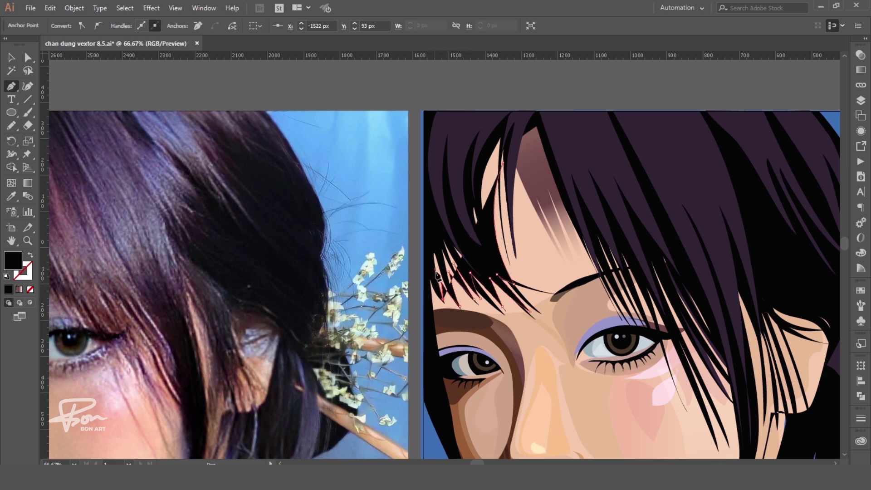
{"action": "left_click", "coordinate": [463, 183]}
{"action": "left_click", "coordinate": [499, 127]}
{"action": "left_click", "coordinate": [523, 189]}
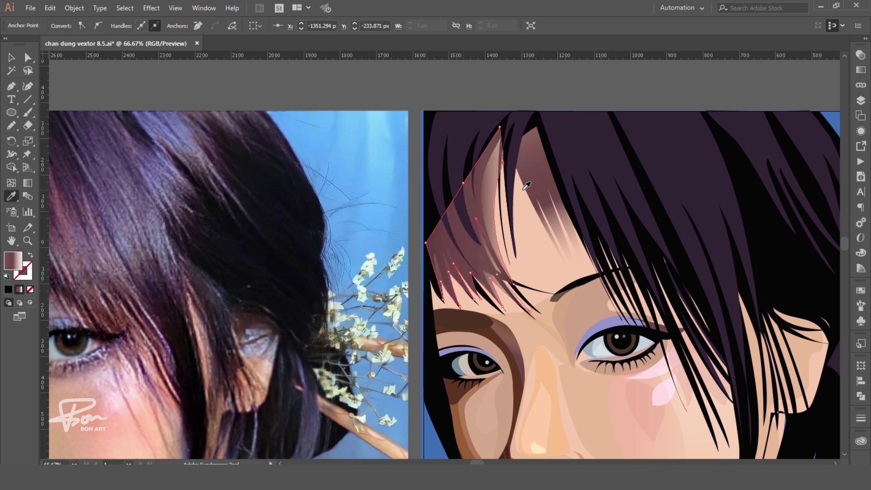
{"action": "left_click", "coordinate": [534, 214], "text": "ctrl"}
{"action": "key", "text": "a"}
{"action": "left_click", "coordinate": [504, 168]}
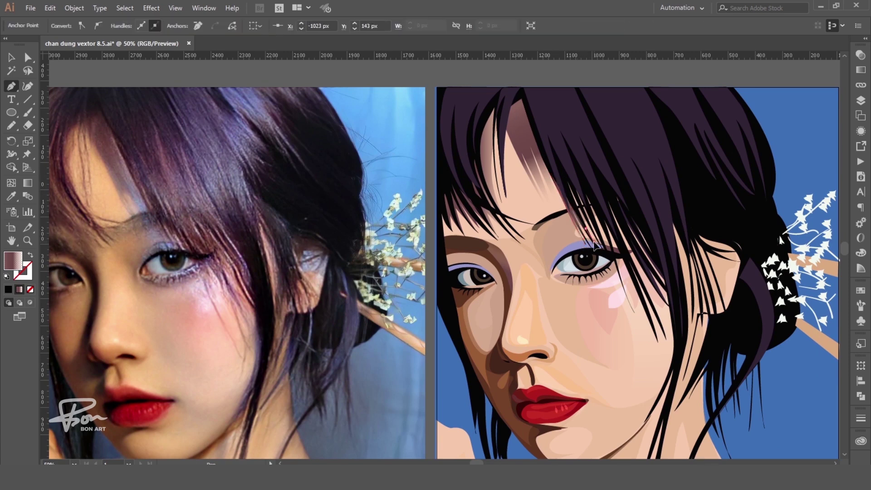
Step: Trace a long strand from the upper bangs down past the right eye to the chin
{"action": "left_click", "coordinate": [551, 176]}
{"action": "left_click", "coordinate": [586, 233]}
{"action": "left_click", "coordinate": [619, 249]}
{"action": "left_click", "coordinate": [653, 318]}
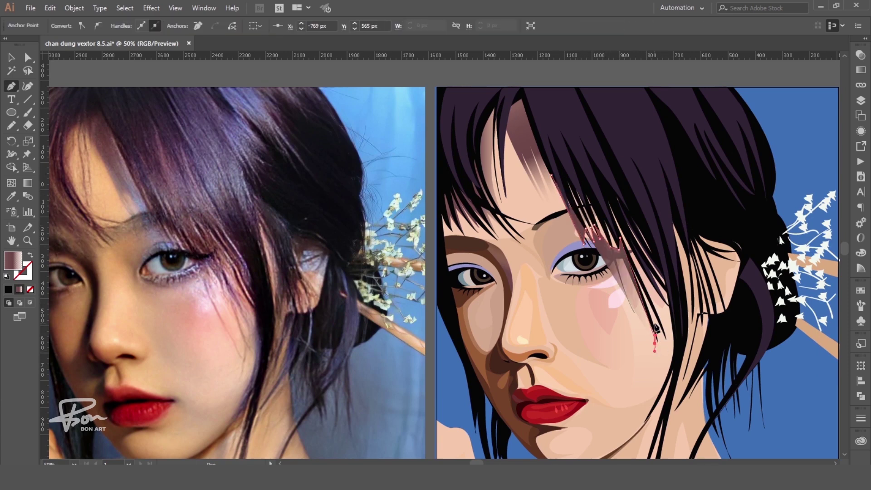
{"action": "left_click", "coordinate": [654, 343]}
{"action": "left_click", "coordinate": [664, 344]}
{"action": "left_click", "coordinate": [647, 415]}
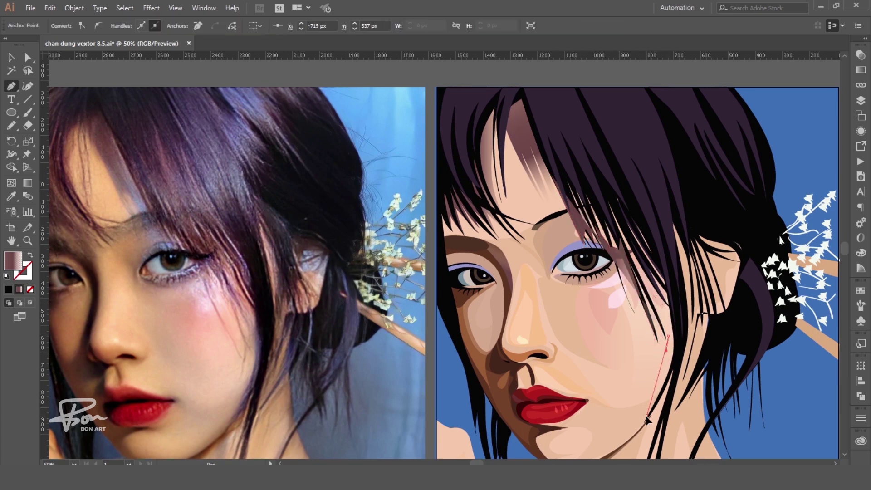
{"action": "left_click", "coordinate": [682, 324]}
Step: Trace back up the right hair edge and close the long strand
{"action": "left_click", "coordinate": [679, 300]}
{"action": "left_click", "coordinate": [668, 261]}
{"action": "left_click", "coordinate": [688, 344]}
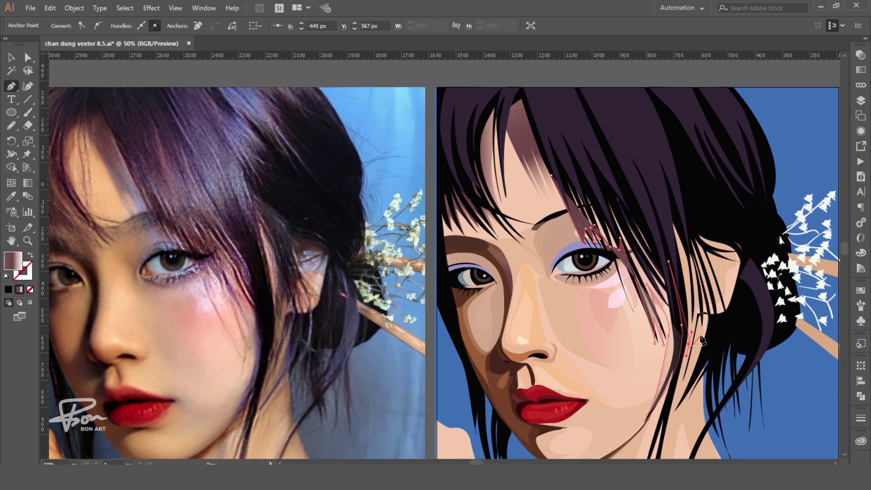
{"action": "left_click", "coordinate": [707, 316]}
{"action": "left_click", "coordinate": [725, 278]}
{"action": "left_click", "coordinate": [700, 230]}
{"action": "left_click", "coordinate": [665, 207]}
{"action": "left_click", "coordinate": [551, 176]}
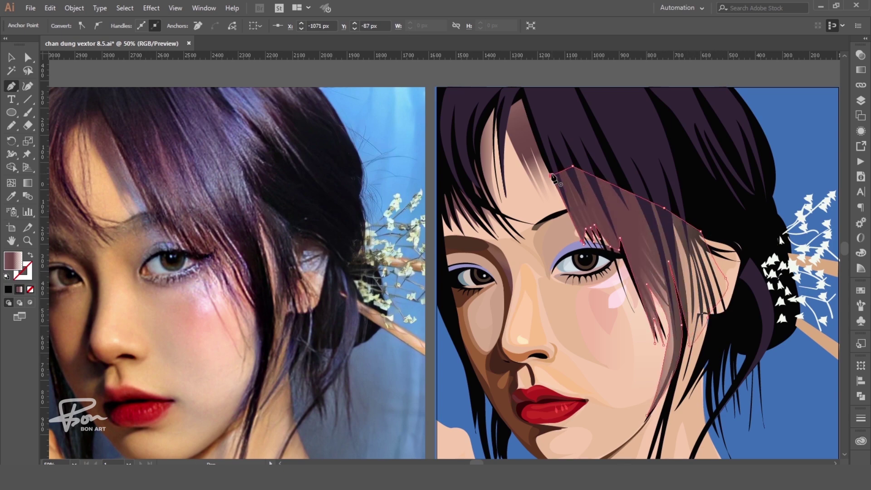
Step: Sketch a leaf-shaped strand beside the ear with a pinkish gradient fill
{"action": "key", "text": "n"}
{"action": "mouse_move", "coordinate": [613, 200]}
{"action": "left_mouse_down"}
{"action": "mouse_move", "coordinate": [661, 234]}
{"action": "mouse_move", "coordinate": [612, 202]}
{"action": "left_mouse_up"}
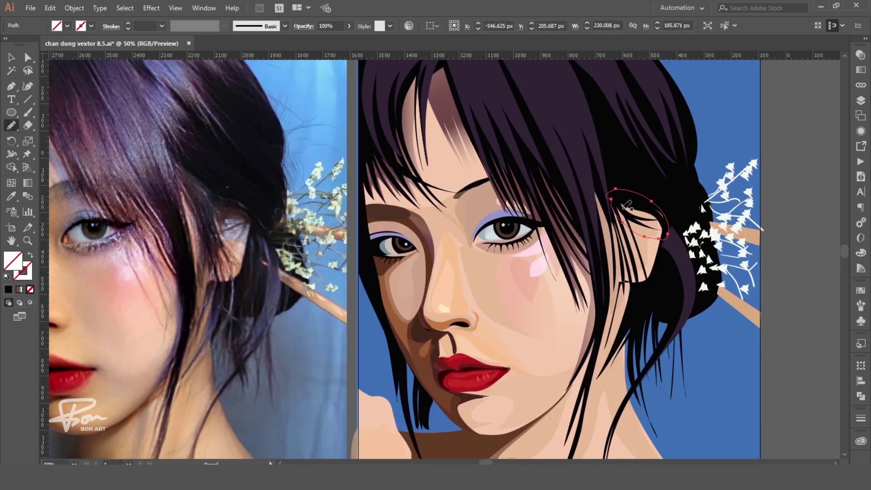
{"action": "key", "text": "i"}
{"action": "left_click", "coordinate": [445, 98]}
{"action": "key", "text": "g"}
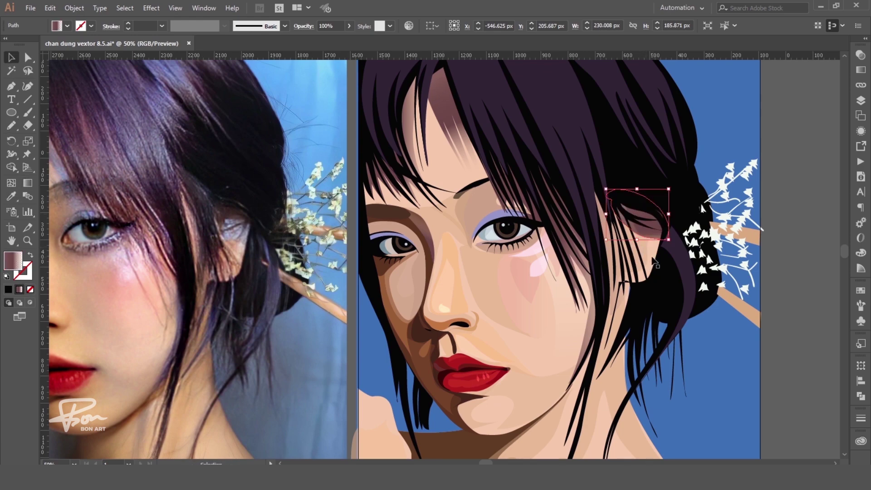
Step: Zoom in to check the hair shapes, then zoom out to the whole portrait
{"action": "key", "text": "v"}
{"action": "left_click", "coordinate": [772, 289]}
{"action": "key", "text": "ctrl+equal"}
{"action": "left_click", "coordinate": [652, 236]}
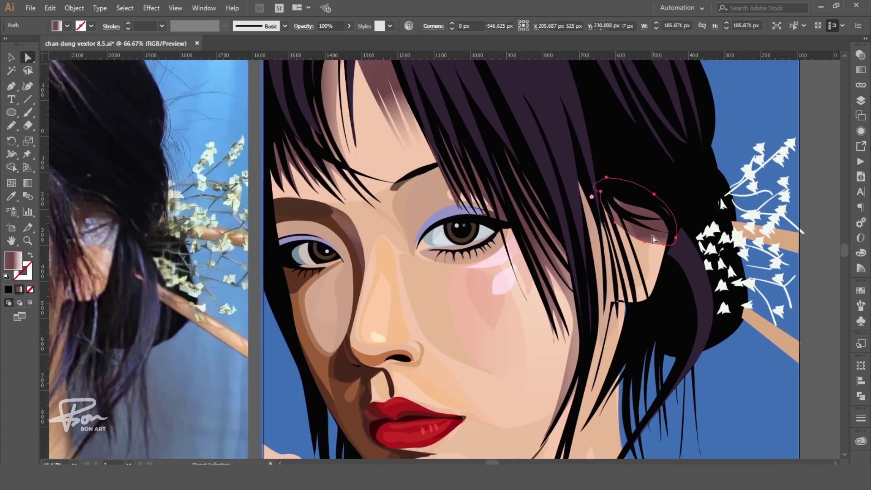
{"action": "key", "text": "ctrl+minus"}
{"action": "key", "text": "ctrl+minus"}
{"action": "left_click", "coordinate": [734, 283]}
Step: Draw a strand shape from below the cheek down the neck toward the chest
{"action": "left_click_drag", "start_coordinate": [735, 283], "coordinate": [781, 265]}
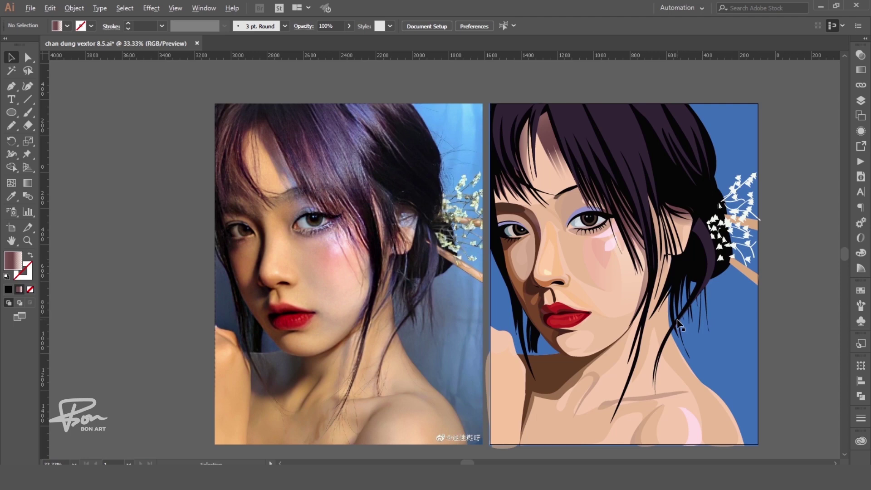
{"action": "left_click", "coordinate": [657, 261]}
{"action": "left_click", "coordinate": [629, 361]}
{"action": "left_click", "coordinate": [600, 420]}
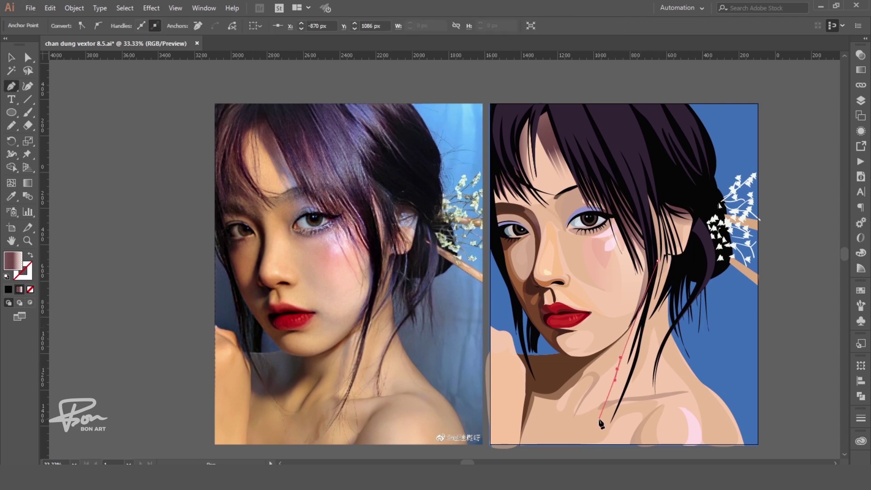
{"action": "mouse_move", "coordinate": [651, 315]}
{"action": "left_mouse_down"}
{"action": "mouse_move", "coordinate": [666, 366]}
{"action": "mouse_move", "coordinate": [670, 336]}
{"action": "left_mouse_up"}
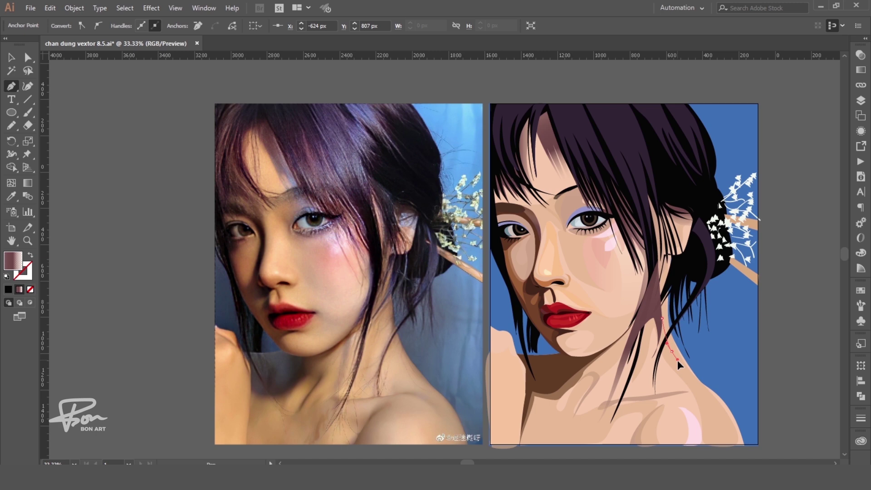
{"action": "left_click", "coordinate": [693, 381]}
{"action": "left_click", "coordinate": [668, 255]}
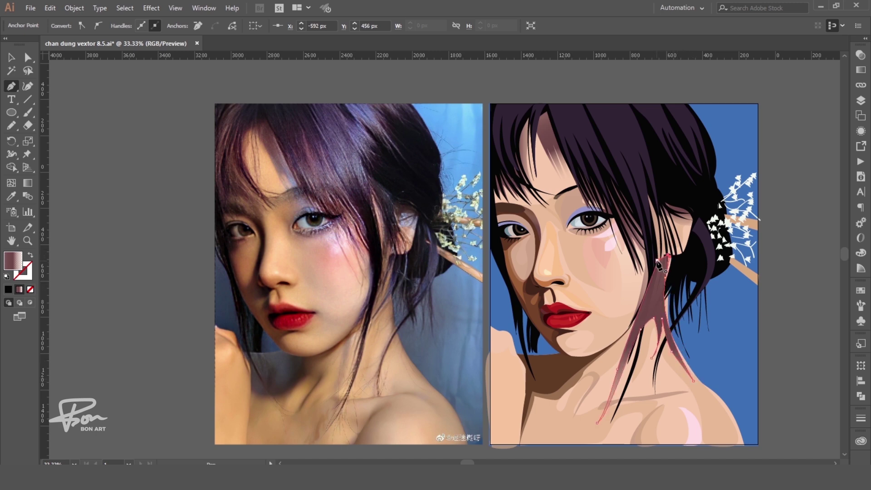
Step: Fill the neck strand with peach skin colour at 63% opacity
{"action": "left_click", "coordinate": [464, 338]}
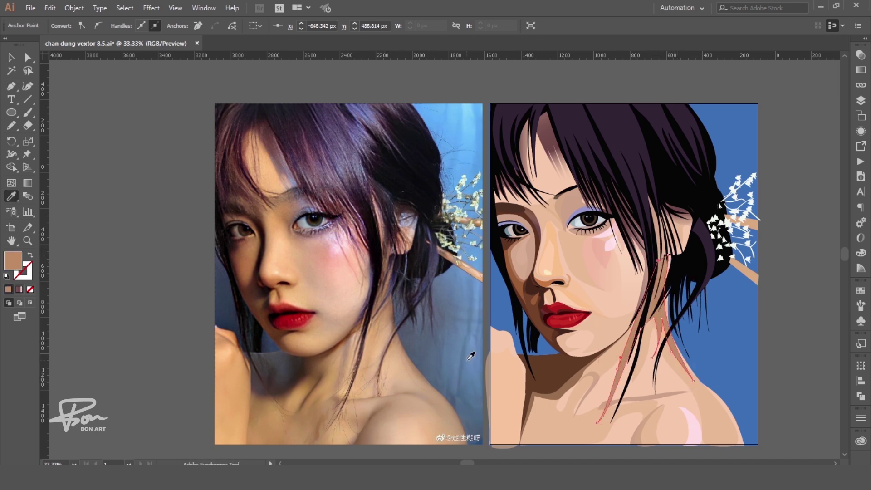
{"action": "left_click", "coordinate": [860, 101]}
{"action": "left_click", "coordinate": [834, 67]}
{"action": "left_click_drag", "start_coordinate": [830, 81], "coordinate": [814, 80]}
{"action": "scroll", "coordinate": [657, 342], "scroll_direction": "up", "scroll_amount": 1}
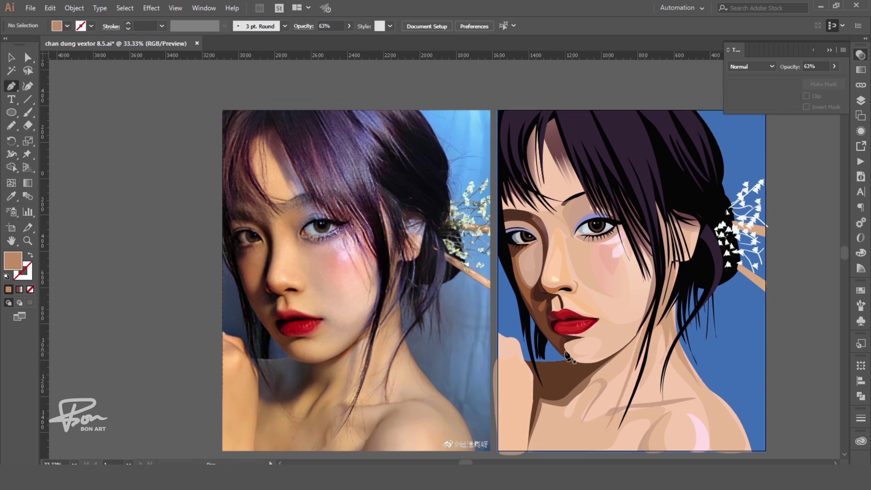
Step: Draw a shape along the jawline under the chin and fill it with sampled tan
{"action": "left_click", "coordinate": [565, 351]}
{"action": "left_click", "coordinate": [650, 312]}
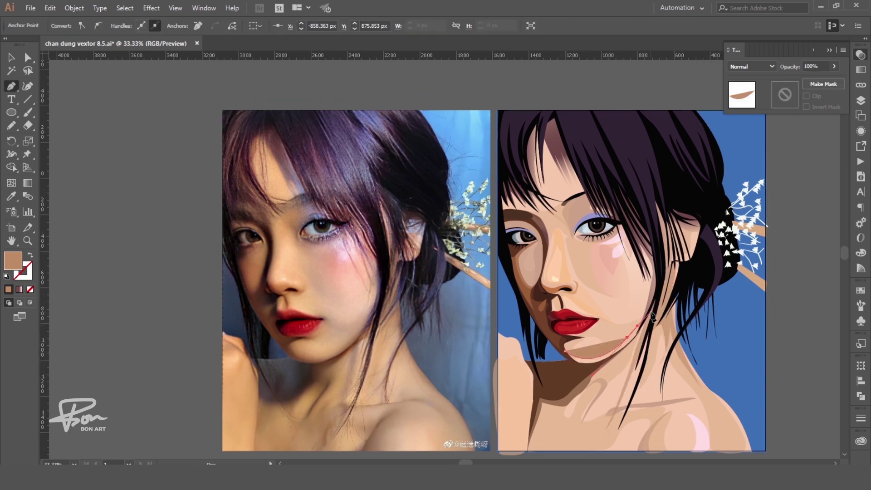
{"action": "left_click", "coordinate": [565, 352]}
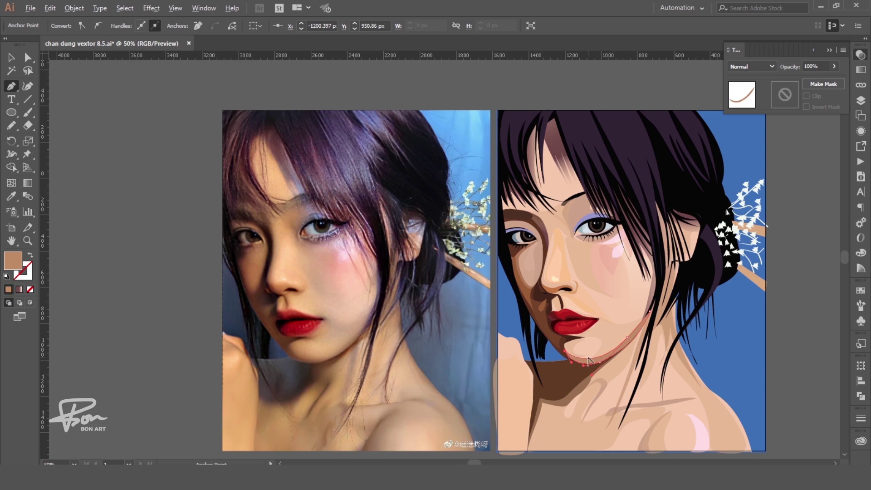
{"action": "scroll", "coordinate": [590, 361], "scroll_direction": "up", "scroll_amount": 1}
{"action": "key", "text": "i"}
{"action": "left_click", "coordinate": [516, 283]}
{"action": "left_click", "coordinate": [549, 188]}
{"action": "left_click", "coordinate": [720, 320]}
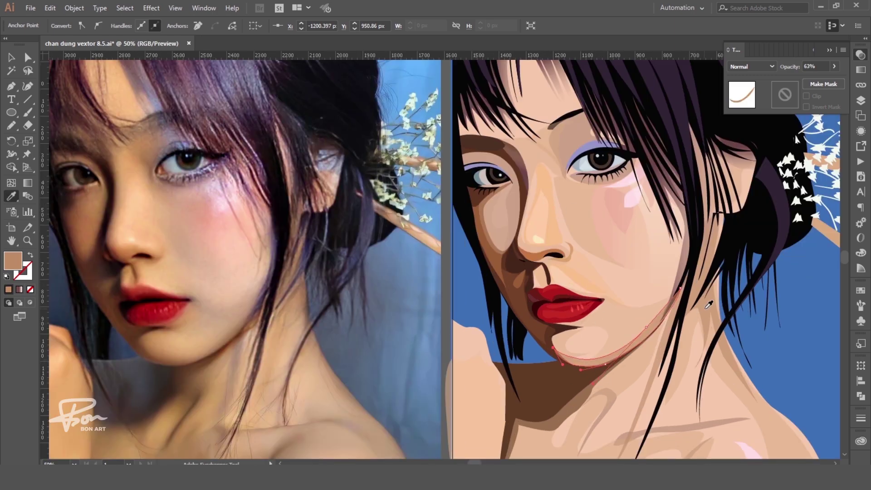
Step: Deselect and zoom out to recentre both portraits
{"action": "key", "text": "v"}
{"action": "key", "text": "ctrl+shift+a"}
{"action": "key", "text": "ctrl+minus"}
{"action": "key", "text": "ctrl+minus"}
{"action": "left_click_drag", "start_coordinate": [715, 364], "coordinate": [734, 341]}
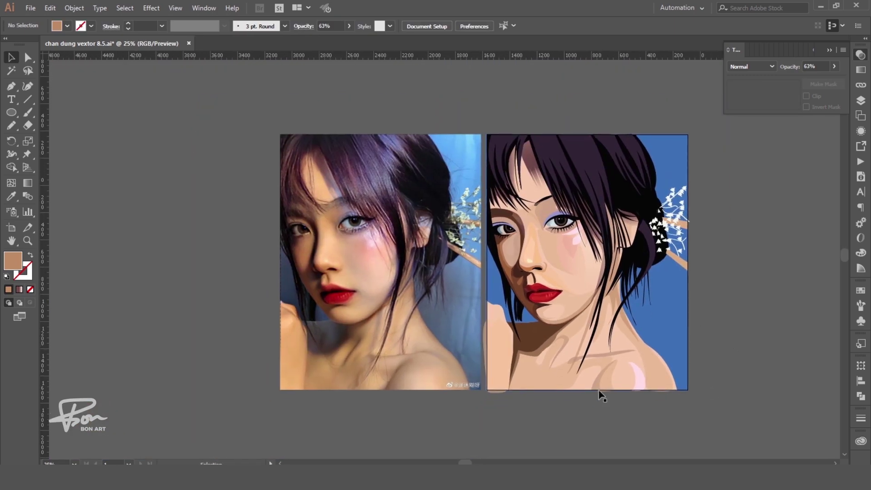
Step: Draw a small shape along the left neck and shoulder edge
{"action": "scroll", "coordinate": [545, 361], "scroll_direction": "up", "scroll_amount": 1}
{"action": "left_click", "coordinate": [517, 317]}
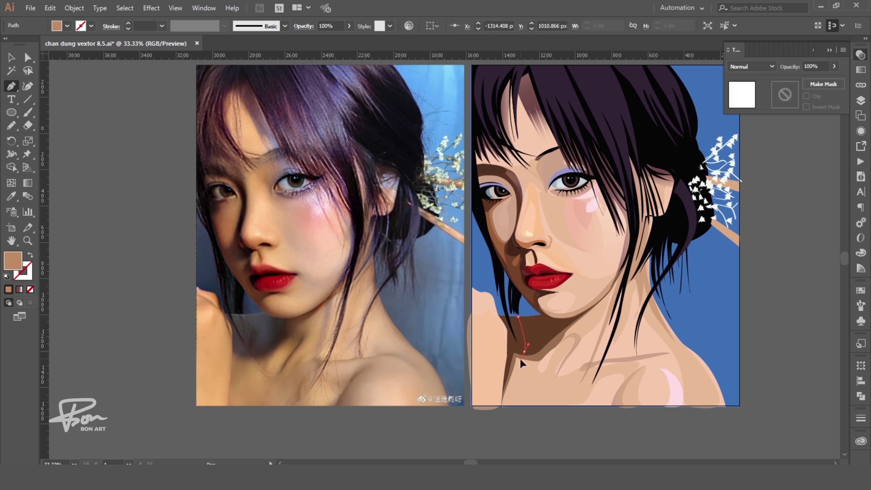
{"action": "left_click_drag", "start_coordinate": [532, 351], "coordinate": [551, 340]}
{"action": "left_click", "coordinate": [539, 315]}
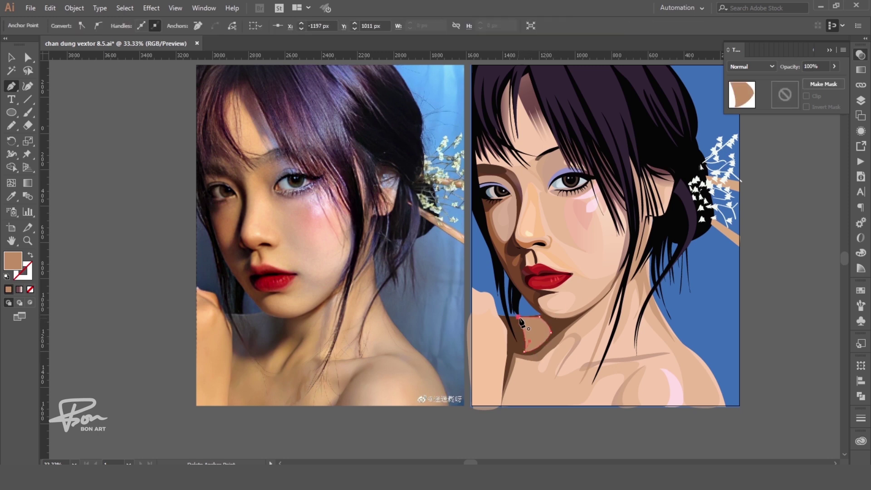
{"action": "left_click", "coordinate": [518, 317]}
Step: Fill the shape with lightened background blue at 26% opacity
{"action": "key", "text": "i"}
{"action": "left_click", "coordinate": [685, 312]}
{"action": "left_click", "coordinate": [833, 66]}
{"action": "left_click_drag", "start_coordinate": [834, 80], "coordinate": [804, 82]}
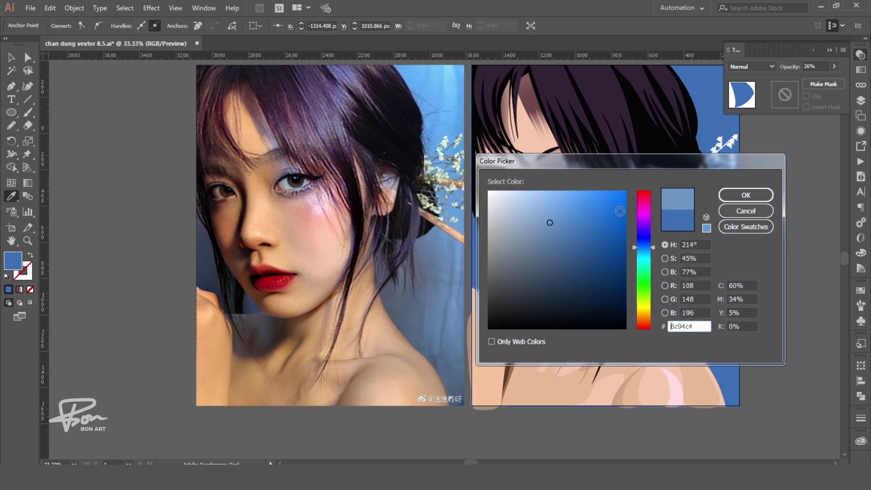
{"action": "key", "text": "ctrl+shift+a"}
{"action": "key", "text": "ctrl+minus"}
Step: Draw a second small reflection shape at the shoulder edge
{"action": "scroll", "coordinate": [585, 336], "scroll_direction": "up", "scroll_amount": 1}
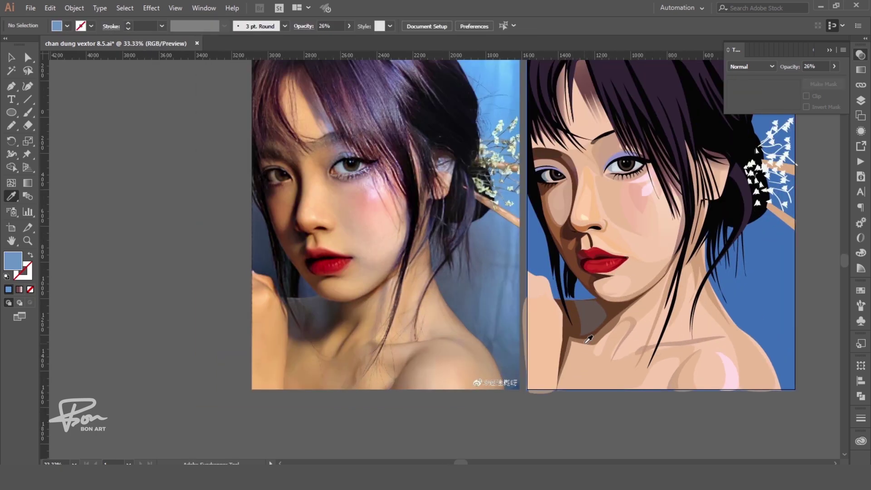
{"action": "left_click", "coordinate": [563, 331]}
{"action": "left_click", "coordinate": [554, 299]}
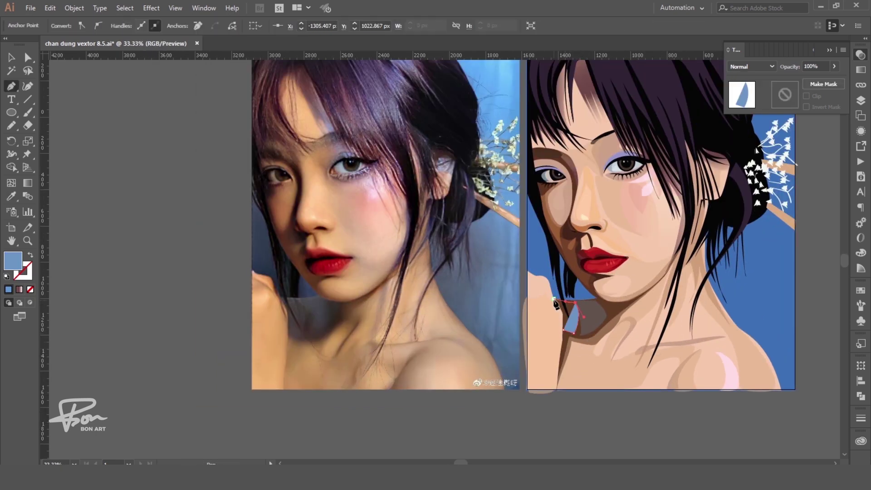
{"action": "left_click", "coordinate": [564, 330]}
{"action": "left_click", "coordinate": [222, 300], "text": "ctrl"}
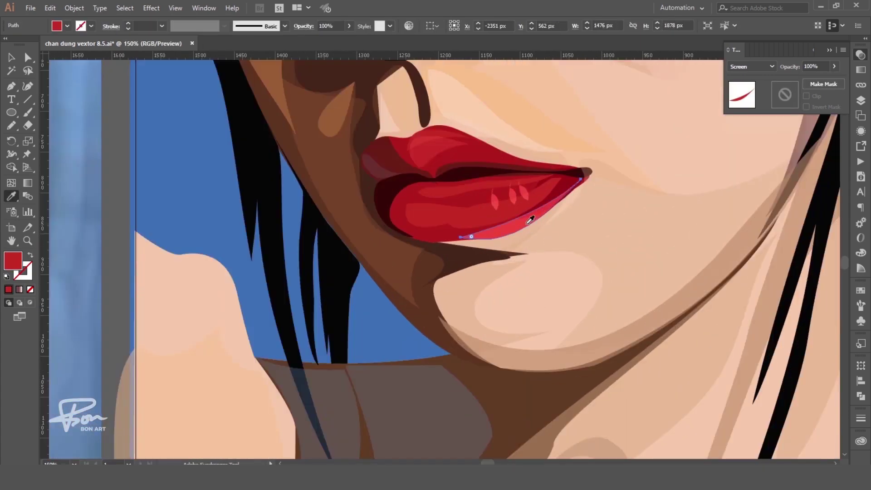
Step: Fill the lip-corner shape with skin tone at 59% opacity and reshape its lower-lip curve
{"action": "left_click", "coordinate": [577, 144]}
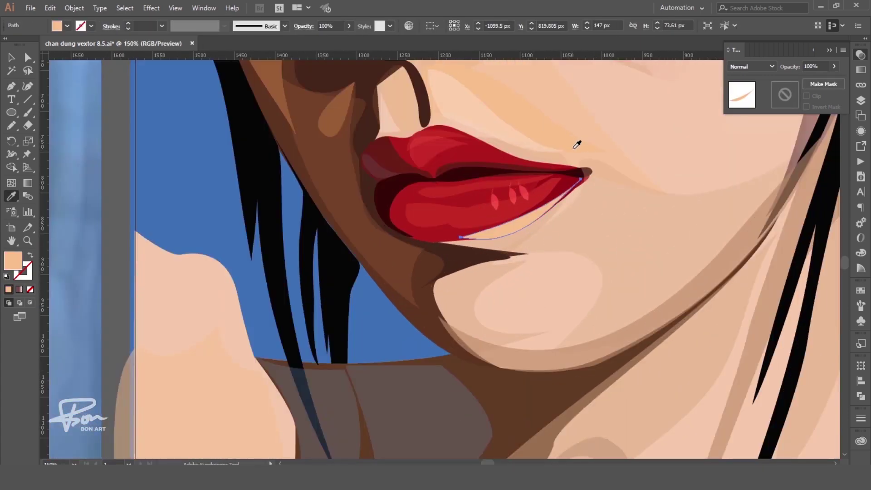
{"action": "left_click_drag", "start_coordinate": [827, 81], "coordinate": [817, 81]}
{"action": "key", "text": "a"}
{"action": "left_click_drag", "start_coordinate": [458, 239], "coordinate": [586, 181]}
{"action": "left_click", "coordinate": [461, 239]}
{"action": "left_click_drag", "start_coordinate": [518, 248], "coordinate": [517, 252]}
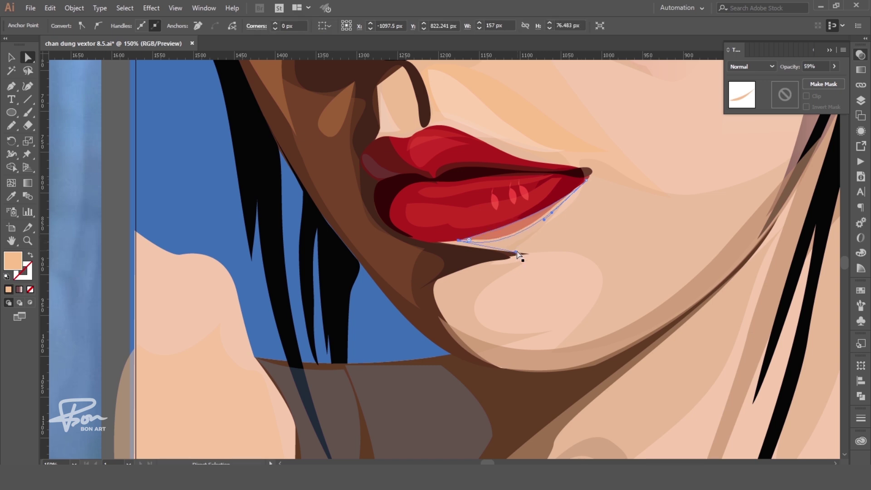
{"action": "left_click", "coordinate": [496, 228]}
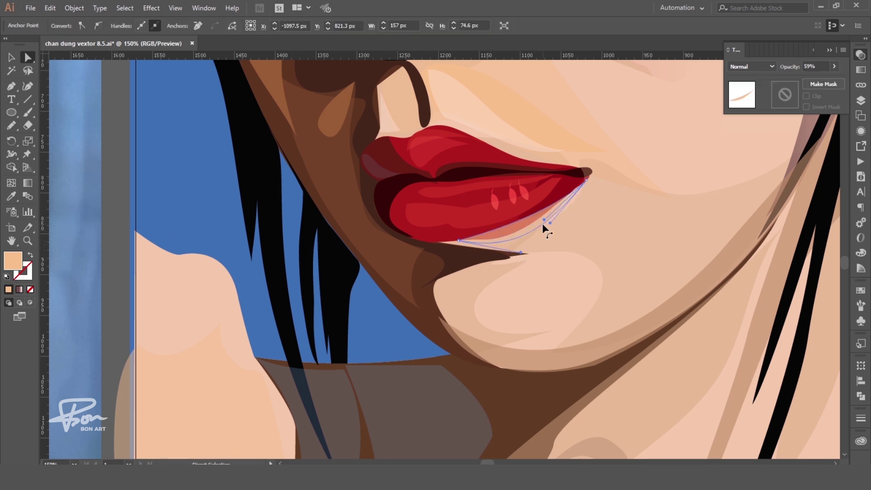
{"action": "key", "text": "p"}
Step: Draw a highlight shape on the lower lip and set it to 50% opacity
{"action": "scroll", "coordinate": [517, 232], "scroll_direction": "down", "scroll_amount": 1}
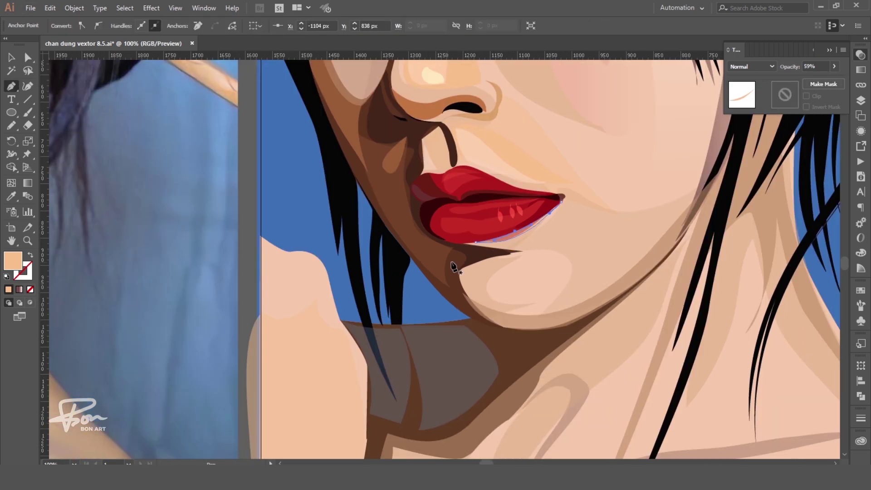
{"action": "scroll", "coordinate": [272, 274], "scroll_direction": "down", "scroll_amount": 2}
{"action": "scroll", "coordinate": [499, 249], "scroll_direction": "up", "scroll_amount": 2}
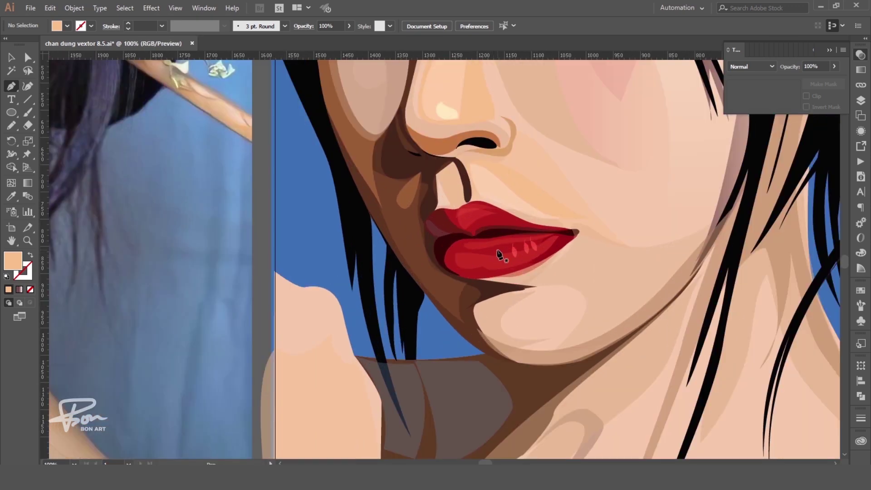
{"action": "left_click", "coordinate": [511, 237]}
{"action": "left_click", "coordinate": [463, 253]}
{"action": "left_click", "coordinate": [512, 238]}
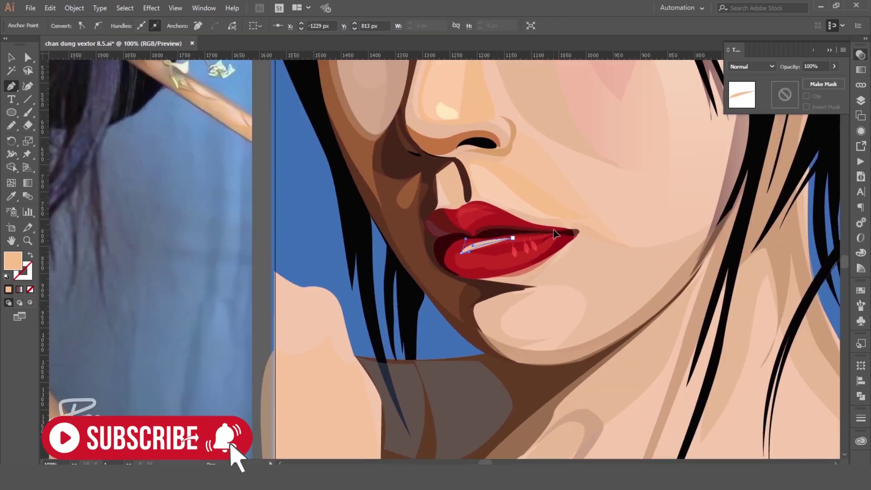
{"action": "left_click", "coordinate": [834, 66]}
{"action": "left_click", "coordinate": [813, 78]}
{"action": "key", "text": "ctrl+shift+a"}
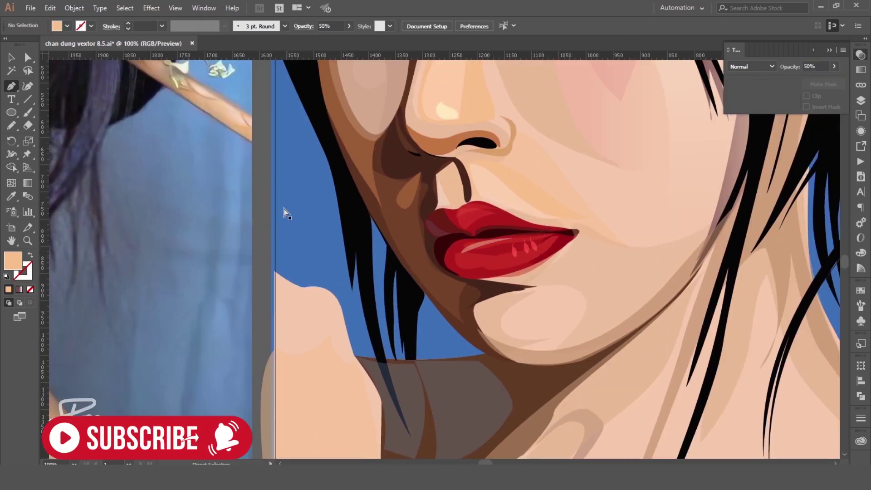
Step: Nudge the lip highlight's left anchor slightly to the right
{"action": "scroll", "coordinate": [260, 219], "scroll_direction": "down", "scroll_amount": 2}
{"action": "scroll", "coordinate": [483, 221], "scroll_direction": "up", "scroll_amount": 3}
{"action": "scroll", "coordinate": [481, 221], "scroll_direction": "up", "scroll_amount": 2}
{"action": "left_click", "coordinate": [458, 221], "text": "ctrl"}
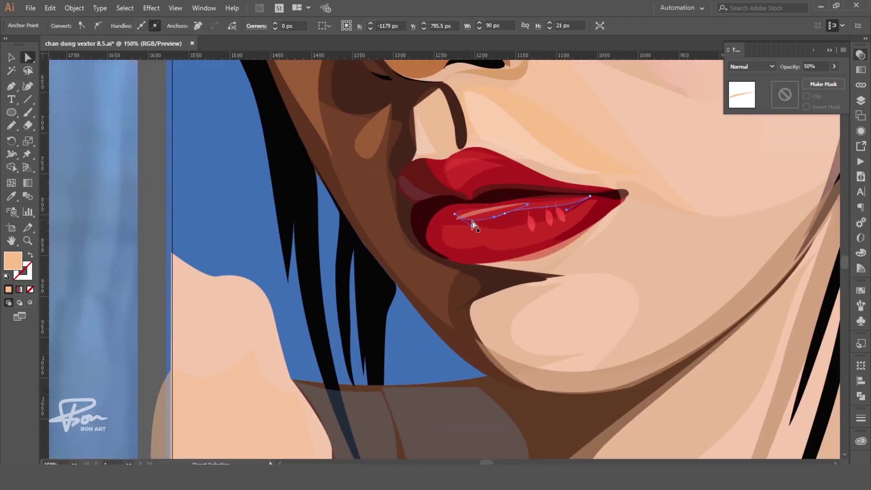
{"action": "left_click", "coordinate": [454, 219]}
{"action": "left_click_drag", "start_coordinate": [456, 220], "coordinate": [460, 222]}
{"action": "left_click", "coordinate": [152, 167]}
{"action": "scroll", "coordinate": [215, 211], "scroll_direction": "down", "scroll_amount": 5}
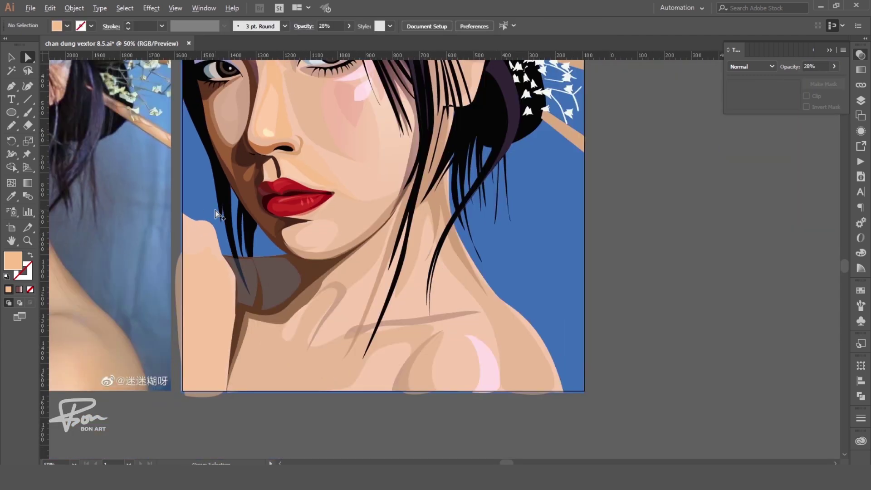
Step: Draw an inner-brow shape with the Pencil and give it an angled gradient fill
{"action": "scroll", "coordinate": [603, 378], "scroll_direction": "up", "scroll_amount": 3}
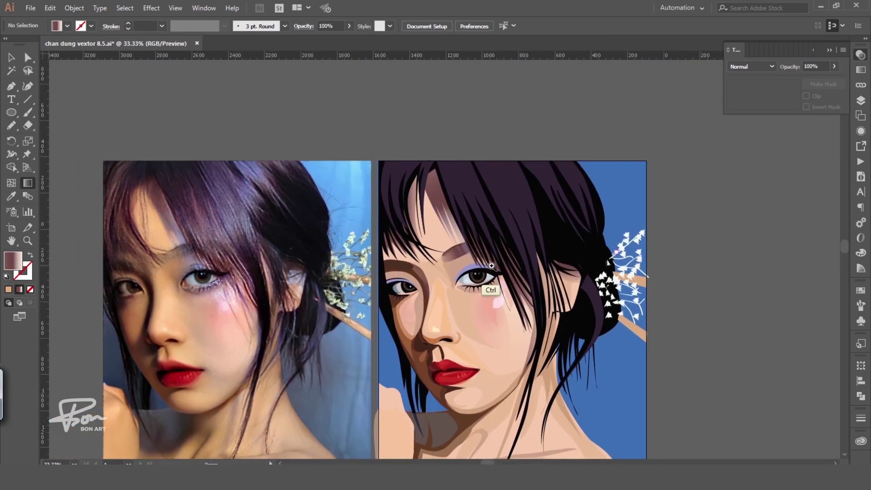
{"action": "key", "text": "n"}
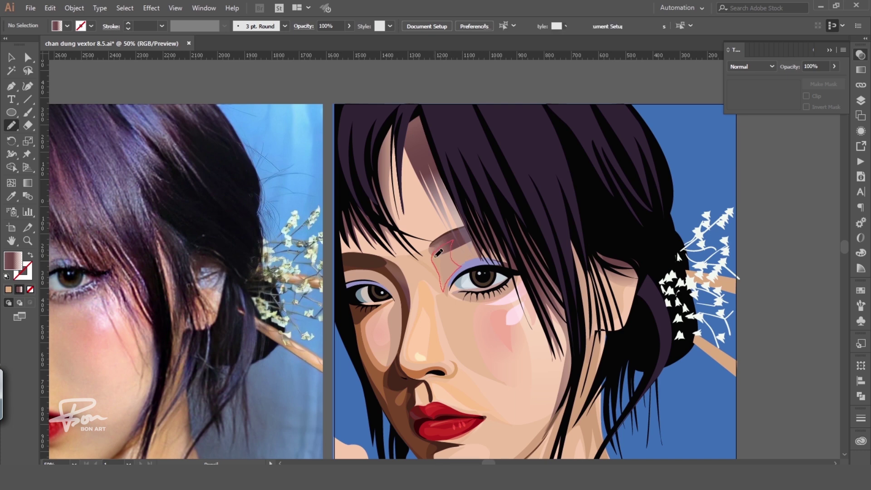
{"action": "left_click_drag", "start_coordinate": [439, 253], "coordinate": [435, 251]}
{"action": "key", "text": "g"}
{"action": "left_click_drag", "start_coordinate": [493, 235], "coordinate": [433, 275]}
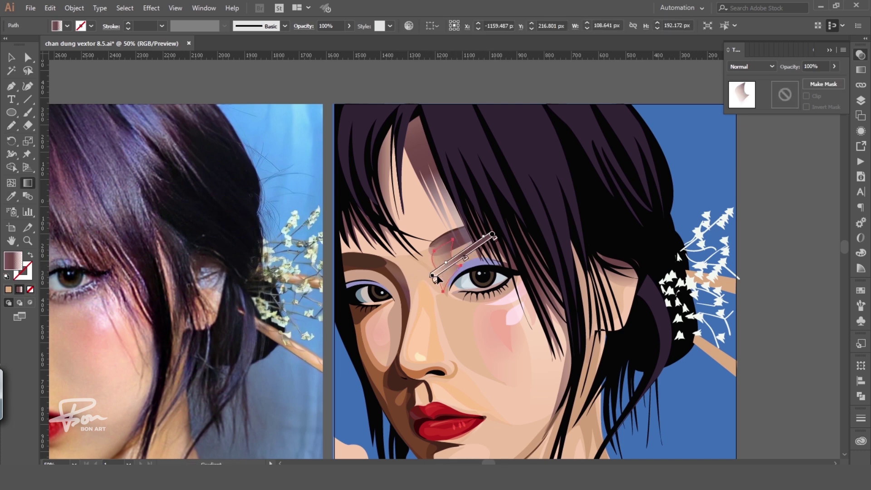
{"action": "key", "text": "ctrl"}
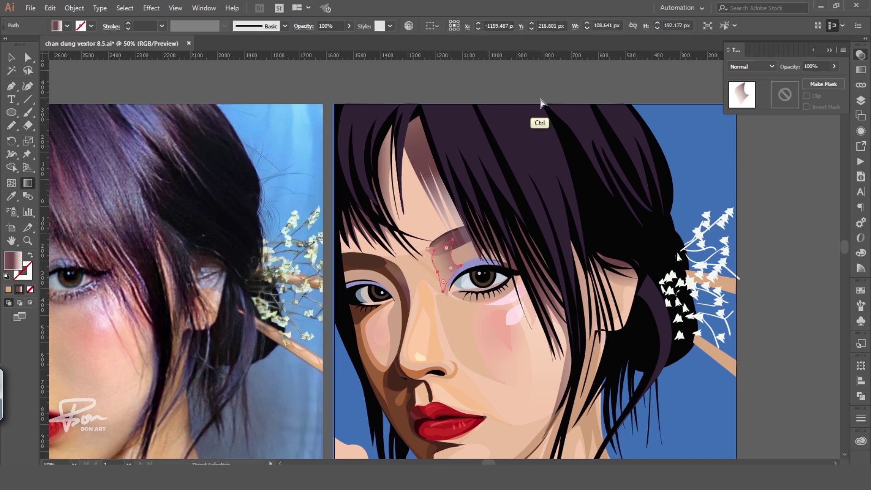
{"action": "scroll", "coordinate": [540, 102], "scroll_direction": "down", "scroll_amount": 2}
{"action": "scroll", "coordinate": [474, 313], "scroll_direction": "up", "scroll_amount": 1}
{"action": "scroll", "coordinate": [521, 281], "scroll_direction": "up", "scroll_amount": 1}
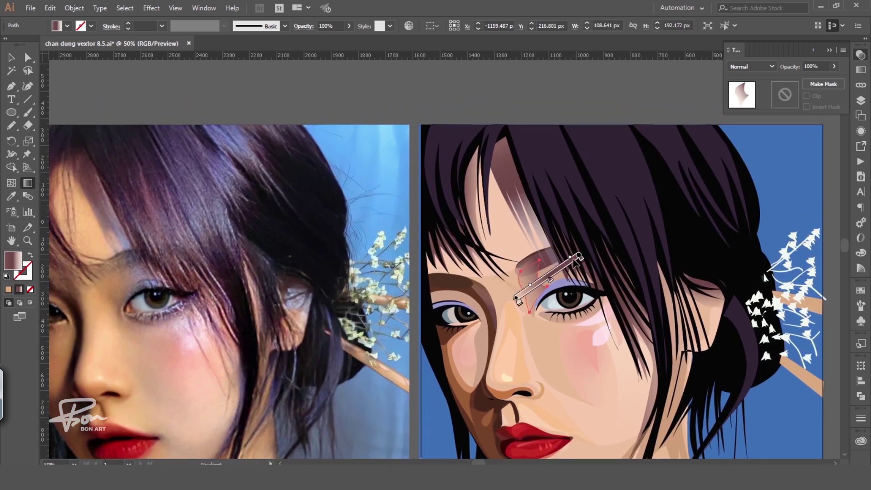
{"action": "left_click_drag", "start_coordinate": [516, 298], "coordinate": [585, 291]}
{"action": "key", "text": "ctrl+shift+a"}
Step: Draw a brow shape above the right eye and fill it with a sampled colour
{"action": "key", "text": "n"}
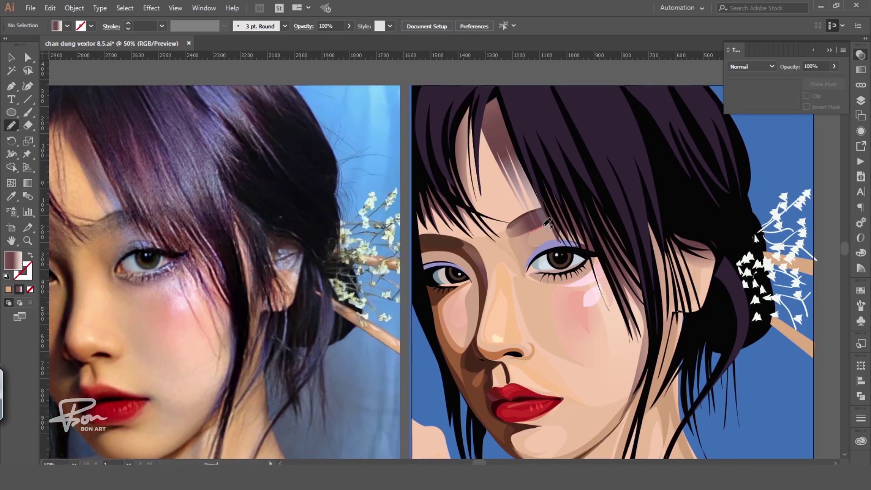
{"action": "left_click_drag", "start_coordinate": [548, 233], "coordinate": [548, 234]}
{"action": "key", "text": "i"}
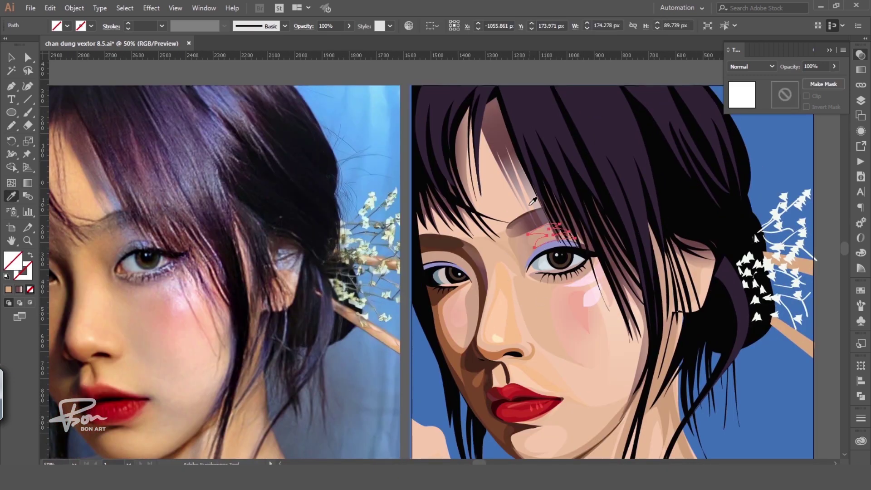
{"action": "left_click", "coordinate": [533, 201]}
{"action": "key", "text": "v"}
{"action": "key", "text": "ctrl+shift+a"}
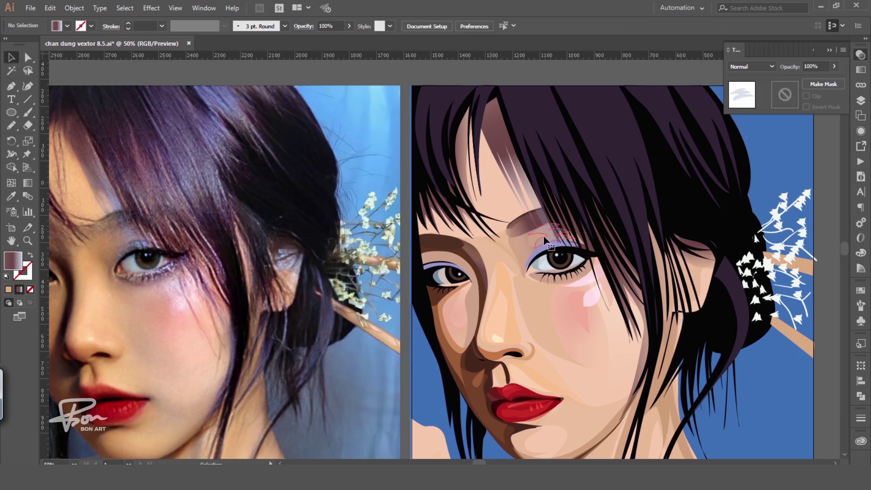
{"action": "left_click", "coordinate": [544, 239]}
Step: Recolour the brow shape with a darker mauve from the photo at 54% opacity
{"action": "key", "text": "i"}
{"action": "left_click", "coordinate": [149, 243]}
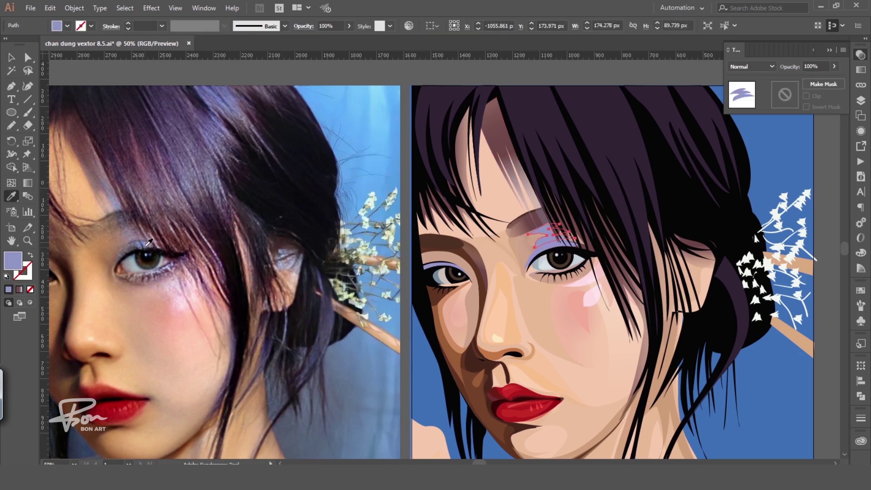
{"action": "key", "text": "ctrl+shift+a"}
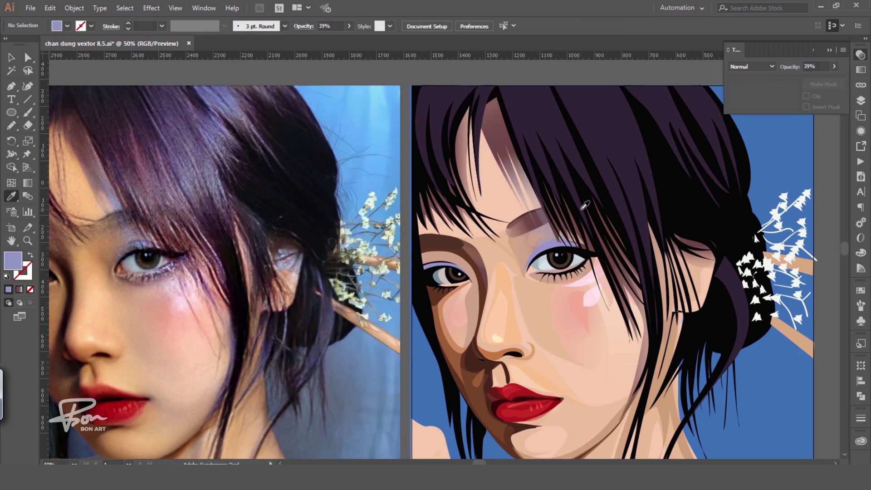
{"action": "left_click", "coordinate": [547, 238], "text": "ctrl"}
{"action": "left_click", "coordinate": [130, 233]}
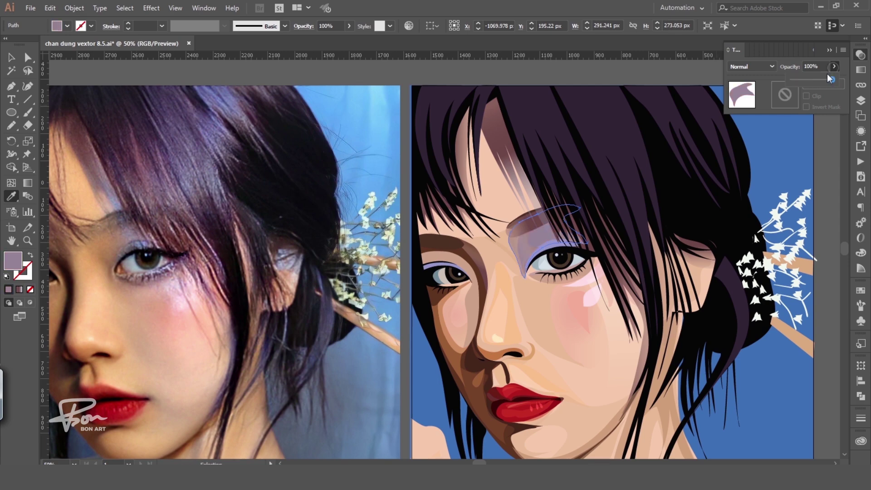
{"action": "left_click_drag", "start_coordinate": [830, 79], "coordinate": [811, 79]}
{"action": "key", "text": "ctrl+shift+a"}
{"action": "key", "text": "ctrl+minus"}
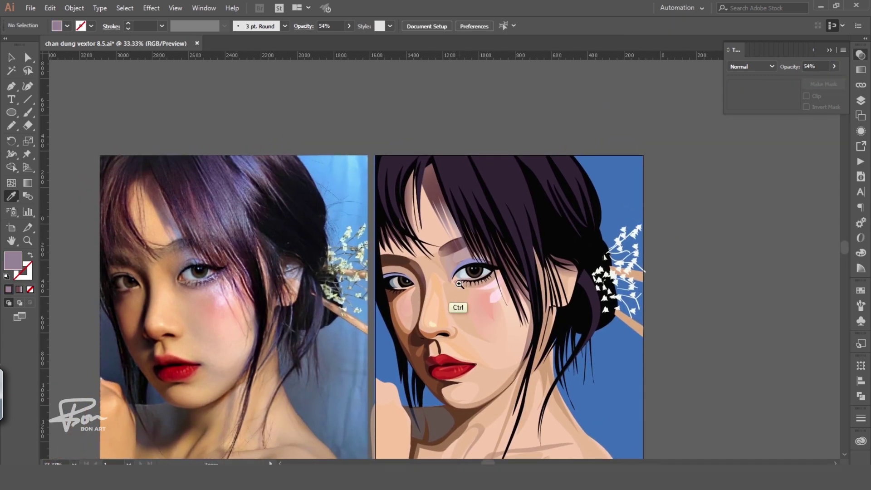
{"action": "key", "text": "ctrl+plus"}
Step: Draw a lavender stroke above the eye and set its blend mode to Overlay
{"action": "key", "text": "n"}
{"action": "left_click_drag", "start_coordinate": [540, 278], "coordinate": [551, 277]}
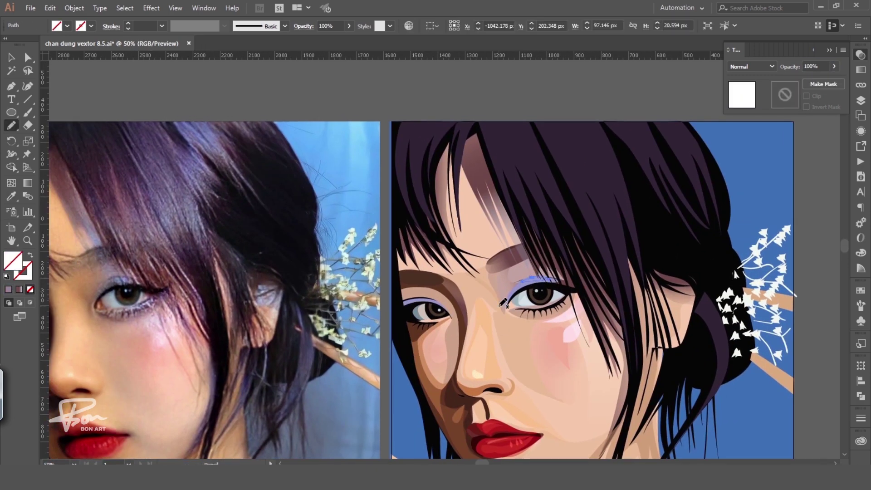
{"action": "key", "text": "i"}
{"action": "left_click", "coordinate": [758, 67]}
{"action": "left_click", "coordinate": [748, 172]}
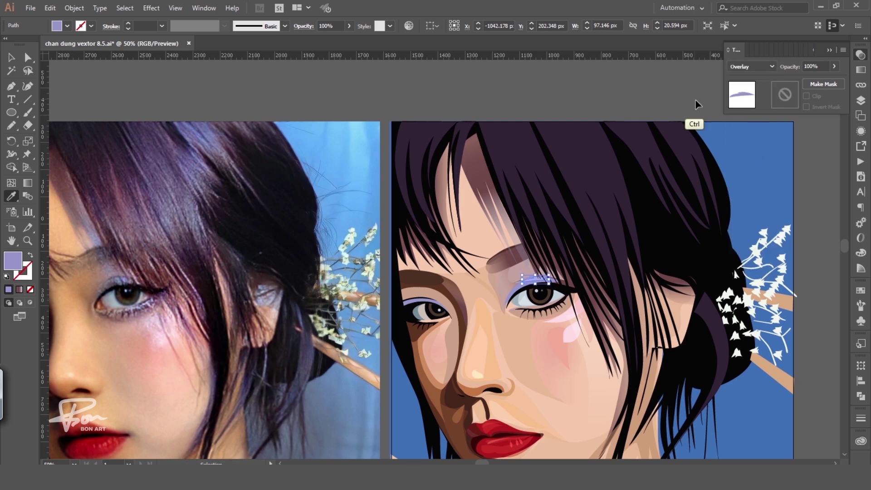
{"action": "key", "text": "ctrl+shift+a"}
Step: Add two more eyeshadow strokes over the eyelid, each filled with a sampled colour
{"action": "key", "text": "n"}
{"action": "left_click_drag", "start_coordinate": [500, 196], "coordinate": [500, 196]}
{"action": "key", "text": "i"}
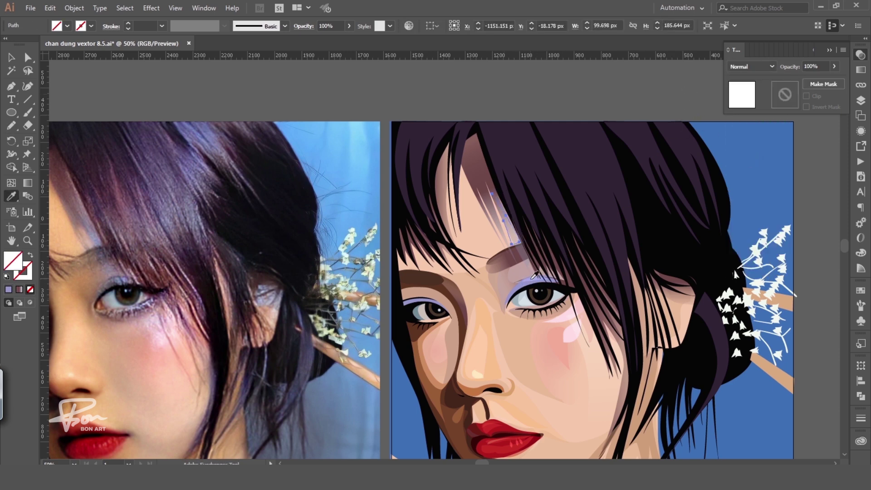
{"action": "left_click", "coordinate": [528, 256]}
{"action": "key", "text": "ctrl+shift+a"}
{"action": "key", "text": "n"}
{"action": "left_click_drag", "start_coordinate": [528, 255], "coordinate": [529, 257]}
{"action": "key", "text": "i"}
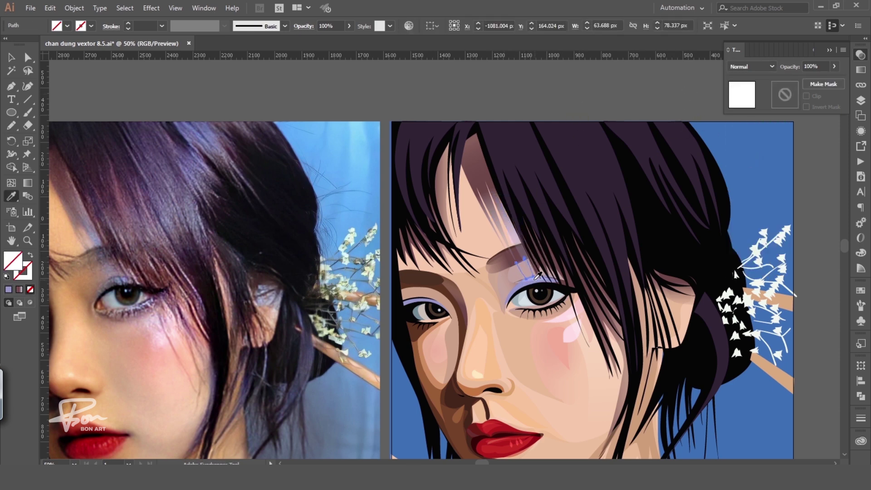
{"action": "left_click", "coordinate": [530, 258]}
{"action": "key", "text": "ctrl+shift+a"}
{"action": "key", "text": "ctrl+minus"}
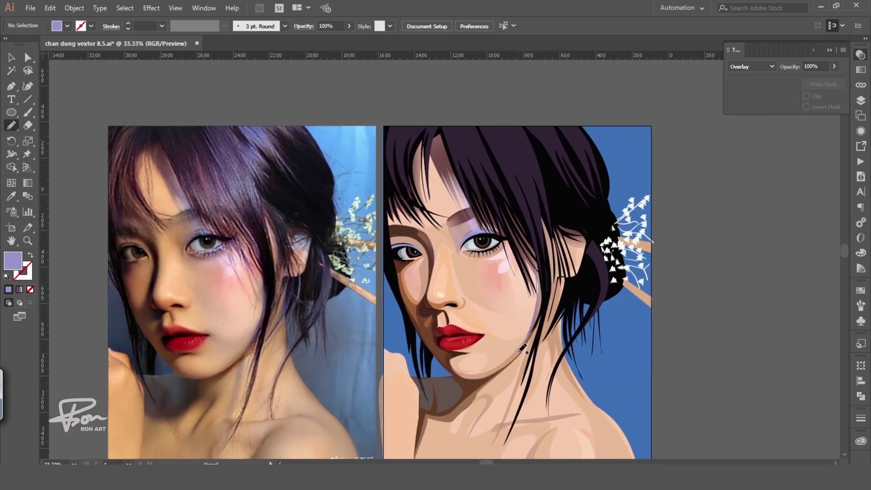
Step: Draw hair highlight strands, one beside the bun, filled with sampled mauve and lavender
{"action": "left_click_drag", "start_coordinate": [523, 348], "coordinate": [522, 348]}
{"action": "key", "text": "i"}
{"action": "left_click", "coordinate": [526, 345]}
{"action": "key", "text": "ctrl+shift+a"}
{"action": "key", "text": "n"}
{"action": "scroll", "coordinate": [610, 281], "scroll_direction": "up", "scroll_amount": 2}
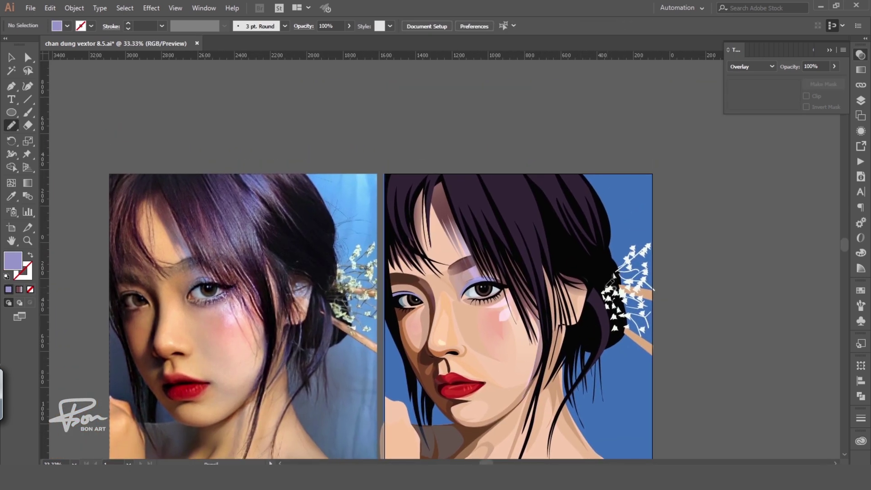
{"action": "left_click_drag", "start_coordinate": [598, 283], "coordinate": [597, 283]}
{"action": "key", "text": "i"}
{"action": "left_click", "coordinate": [480, 268]}
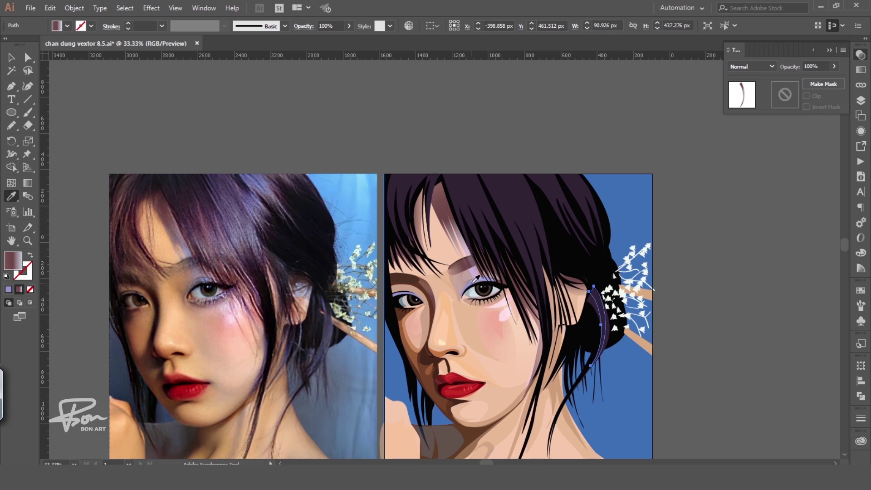
{"action": "left_click", "coordinate": [477, 277]}
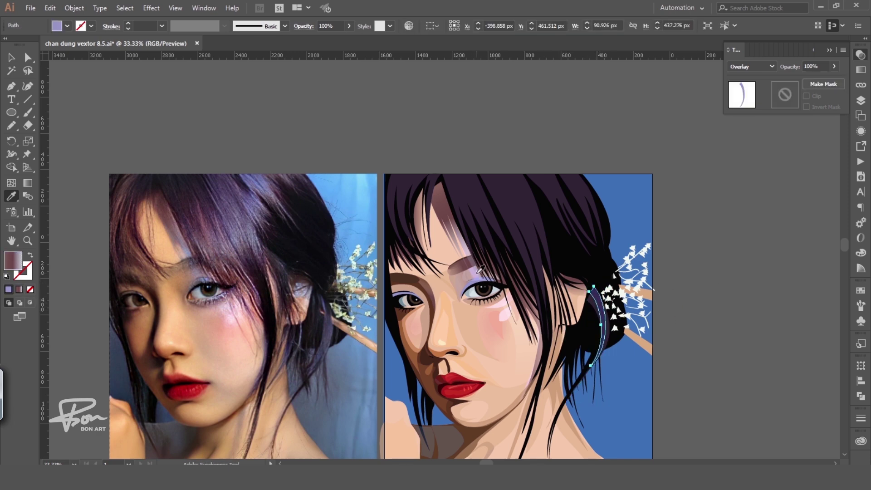
{"action": "key", "text": "ctrl+shift+a"}
Step: Draw highlight strands down the fringe and a long strand through the hair
{"action": "scroll", "coordinate": [635, 249], "scroll_direction": "left", "scroll_amount": 1}
{"action": "key", "text": "n"}
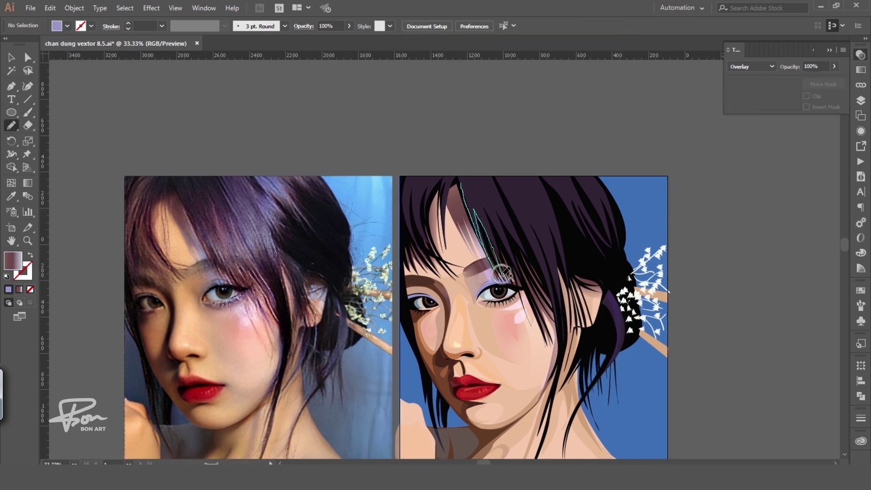
{"action": "left_click_drag", "start_coordinate": [502, 272], "coordinate": [470, 185]}
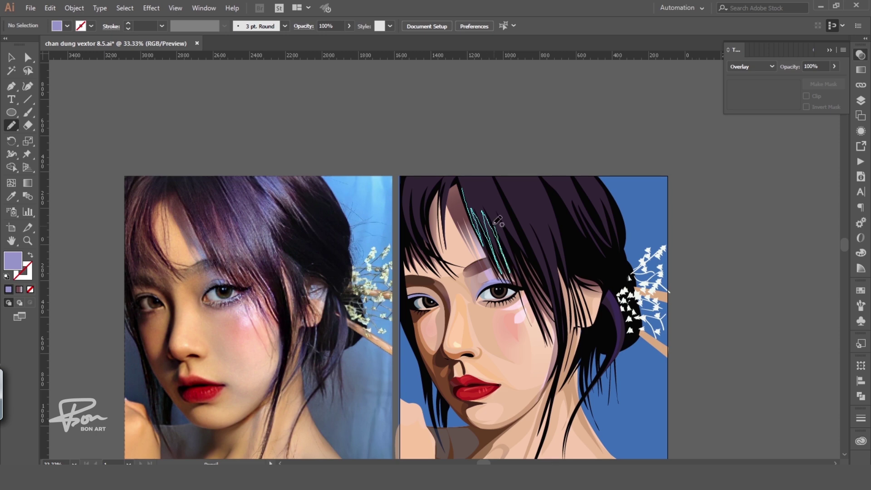
{"action": "left_click_drag", "start_coordinate": [466, 172], "coordinate": [467, 174]}
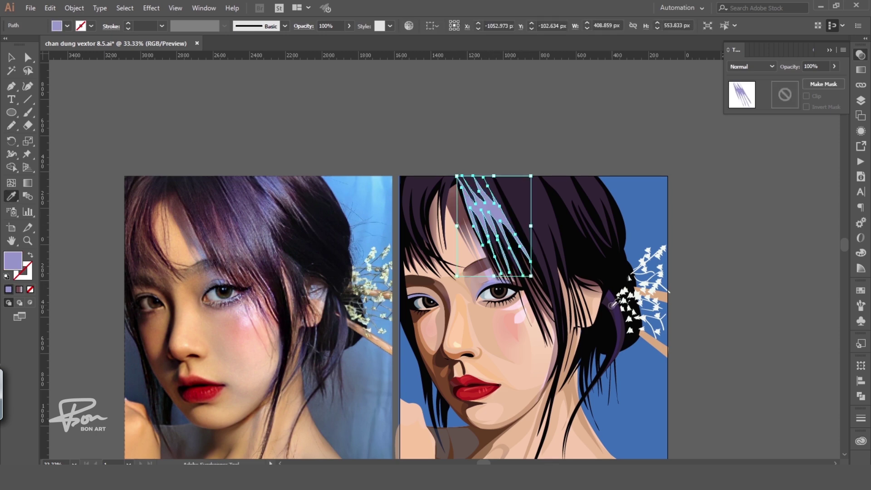
{"action": "key", "text": "ctrl+shift+a"}
{"action": "scroll", "coordinate": [568, 218], "scroll_direction": "right", "scroll_amount": 1}
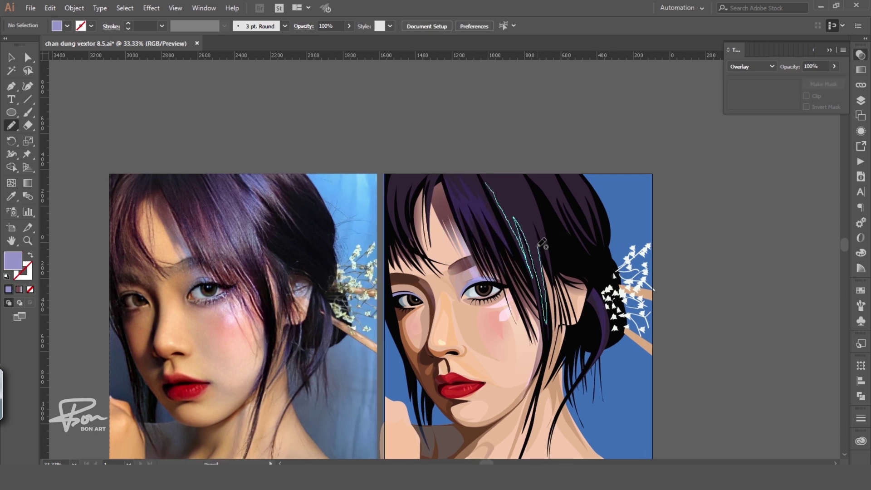
{"action": "left_click_drag", "start_coordinate": [527, 205], "coordinate": [514, 245]}
{"action": "key", "text": "ctrl+shift+a"}
Step: Add short highlight strands at the top and top-right of the hair
{"action": "key", "text": "ctrl+plus"}
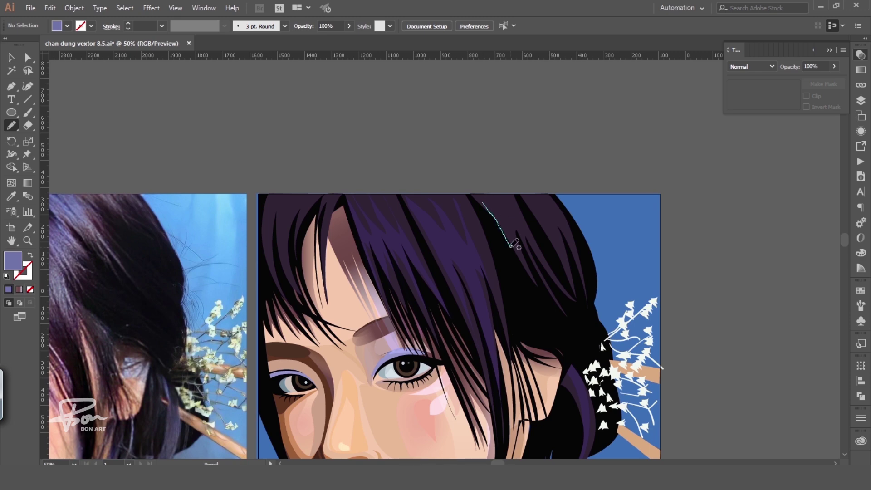
{"action": "left_click_drag", "start_coordinate": [493, 199], "coordinate": [495, 201]}
{"action": "key", "text": "ctrl+shift+a"}
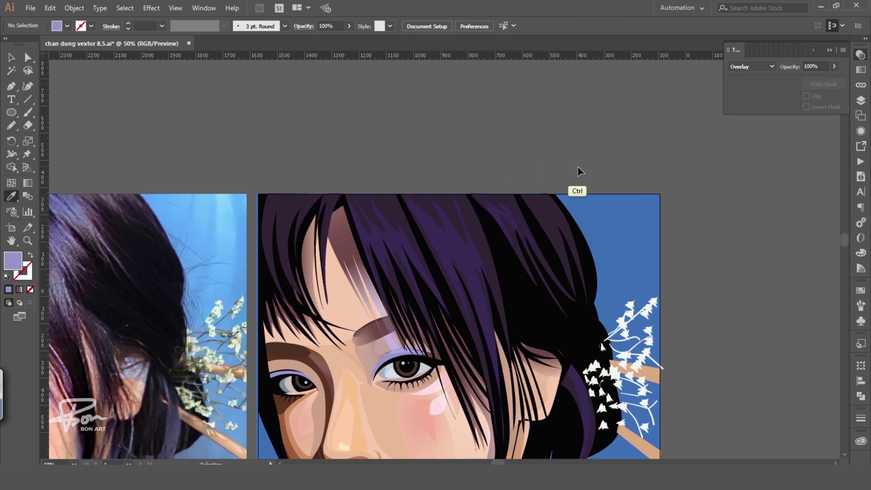
{"action": "key", "text": "ctrl+minus"}
{"action": "left_click_drag", "start_coordinate": [573, 191], "coordinate": [574, 189]}
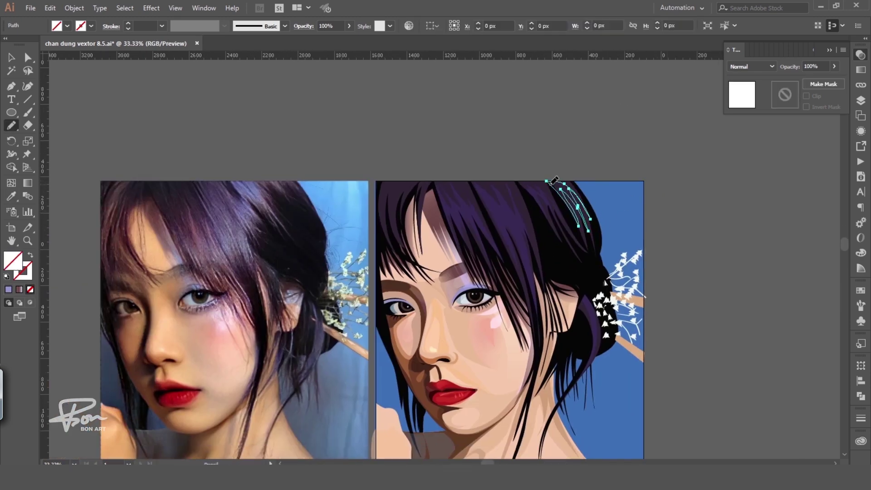
{"action": "key", "text": "ctrl+shift+a"}
{"action": "scroll", "coordinate": [651, 219], "scroll_direction": "down", "scroll_amount": 3}
{"action": "scroll", "coordinate": [651, 219], "scroll_direction": "left", "scroll_amount": 2}
Step: Draw strands along the top-left hairline and give them an angled gradient fill
{"action": "left_click_drag", "start_coordinate": [418, 122], "coordinate": [414, 168]}
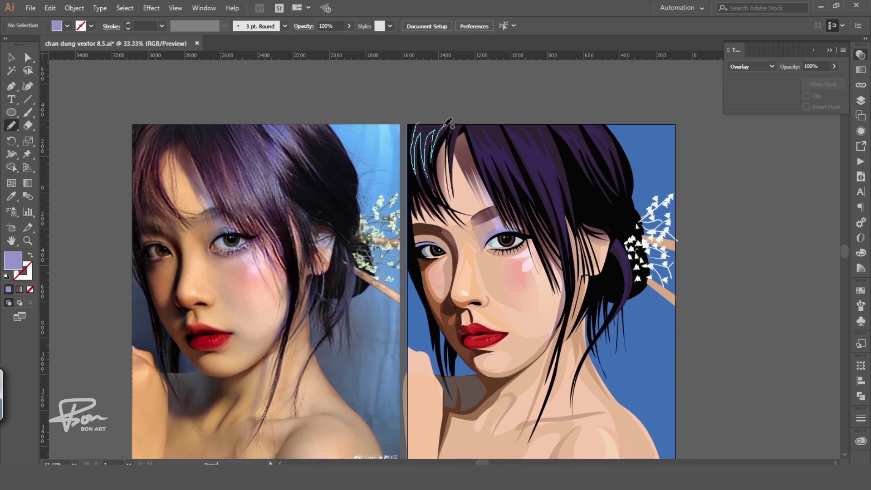
{"action": "left_click_drag", "start_coordinate": [448, 121], "coordinate": [446, 123]}
{"action": "key", "text": "period"}
{"action": "key", "text": "g"}
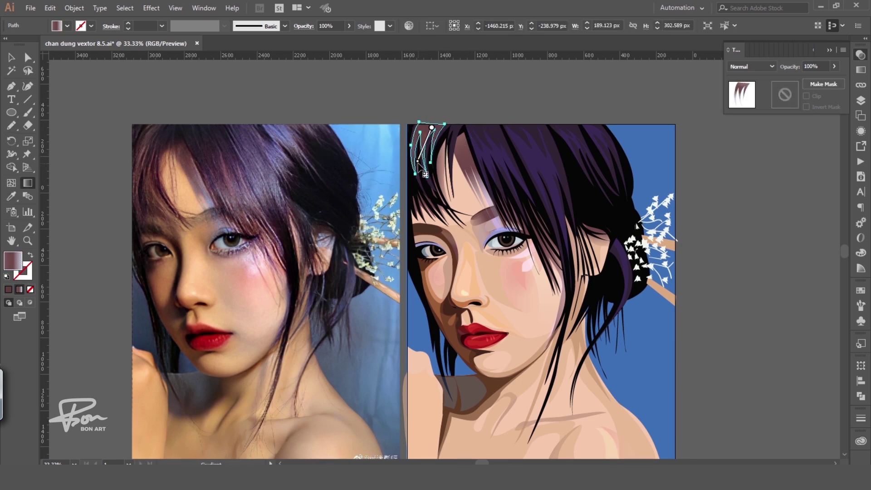
{"action": "left_click_drag", "start_coordinate": [425, 174], "coordinate": [467, 110]}
Step: Set the hair highlight stroke's blend mode to Overlay in the Transparency panel
{"action": "key", "text": "ctrl+shift+a"}
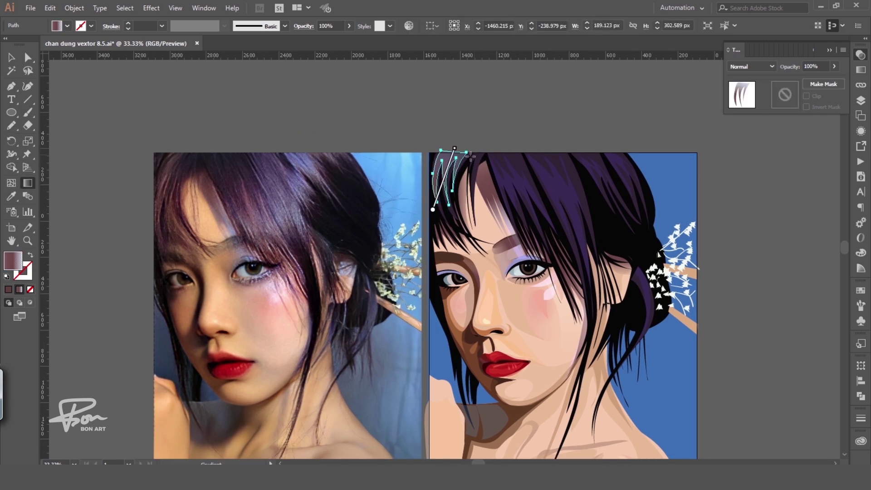
{"action": "left_click", "coordinate": [752, 66]}
{"action": "left_click", "coordinate": [748, 162]}
{"action": "key", "text": "ctrl+shift+a"}
{"action": "scroll", "coordinate": [555, 211], "scroll_direction": "down", "scroll_amount": 1}
{"action": "scroll", "coordinate": [555, 211], "scroll_direction": "right", "scroll_amount": 3}
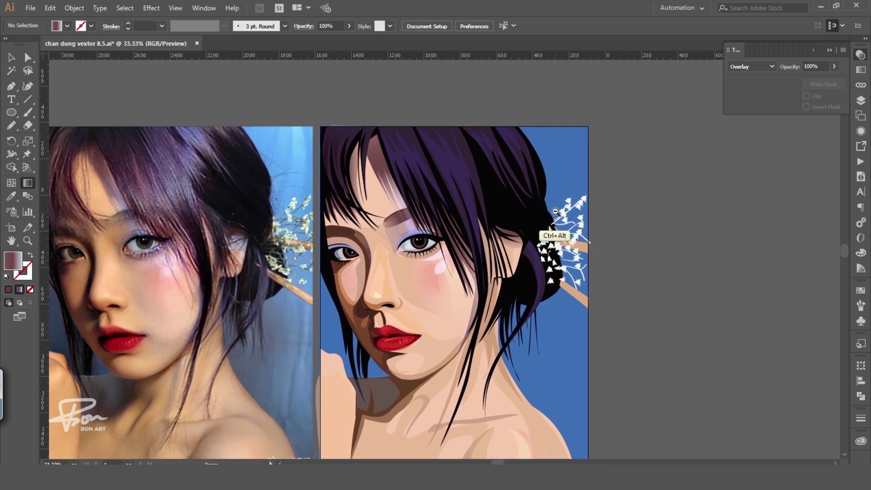
{"action": "left_click", "coordinate": [555, 211], "text": "ctrl+alt"}
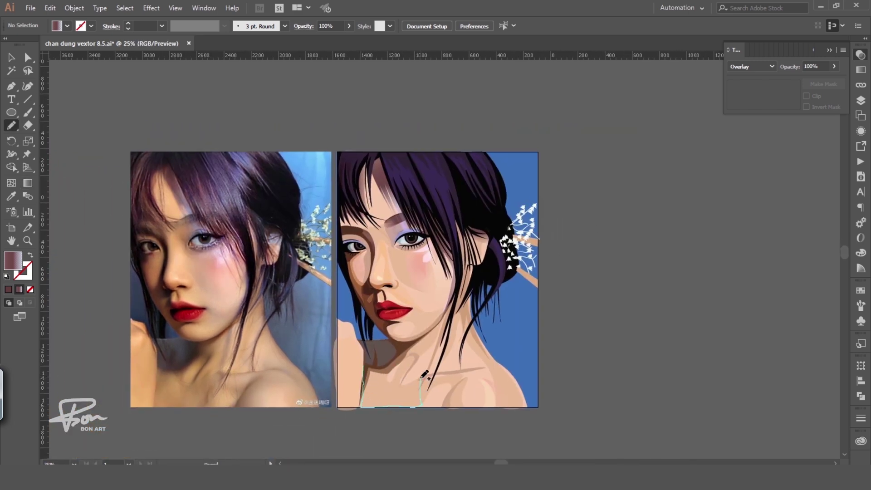
Step: Draw two shading shapes on the neck filled with a sampled brown skin colour
{"action": "left_click_drag", "start_coordinate": [400, 371], "coordinate": [401, 375]}
{"action": "key", "text": "i"}
{"action": "left_click", "coordinate": [372, 306]}
{"action": "key", "text": "ctrl+shift+a"}
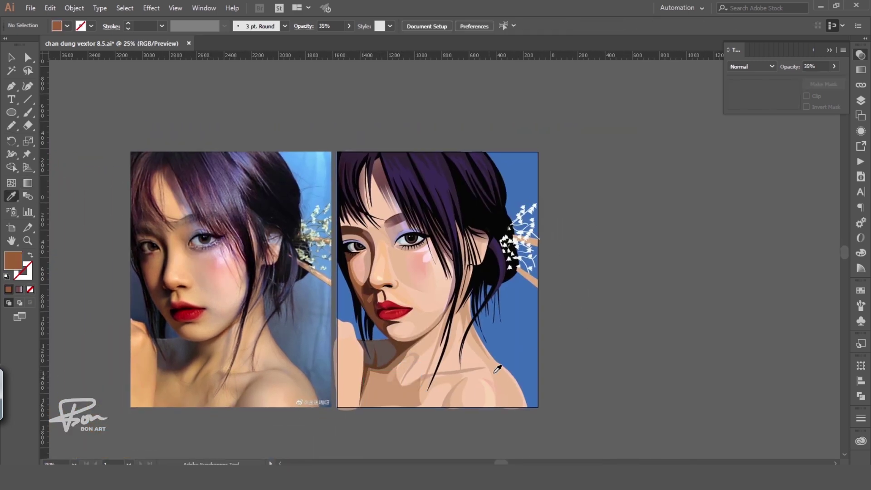
{"action": "left_click_drag", "start_coordinate": [454, 384], "coordinate": [454, 384]}
{"action": "key", "text": "ctrl+shift+a"}
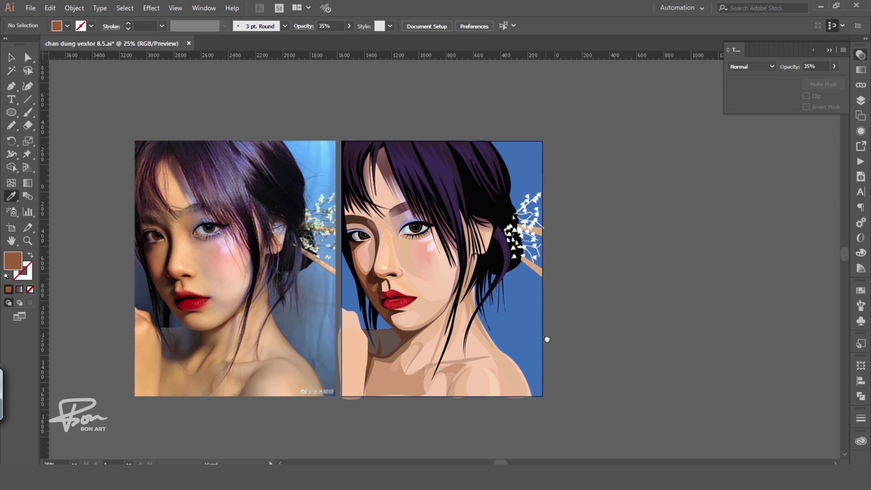
Step: Add a light peach shape near the shoulder and a brown shadow down the throat
{"action": "scroll", "coordinate": [401, 373], "scroll_direction": "left", "scroll_amount": 1}
{"action": "left_click_drag", "start_coordinate": [395, 369], "coordinate": [396, 371]}
{"action": "key", "text": "i"}
{"action": "left_click", "coordinate": [505, 345]}
{"action": "key", "text": "ctrl+shift+a"}
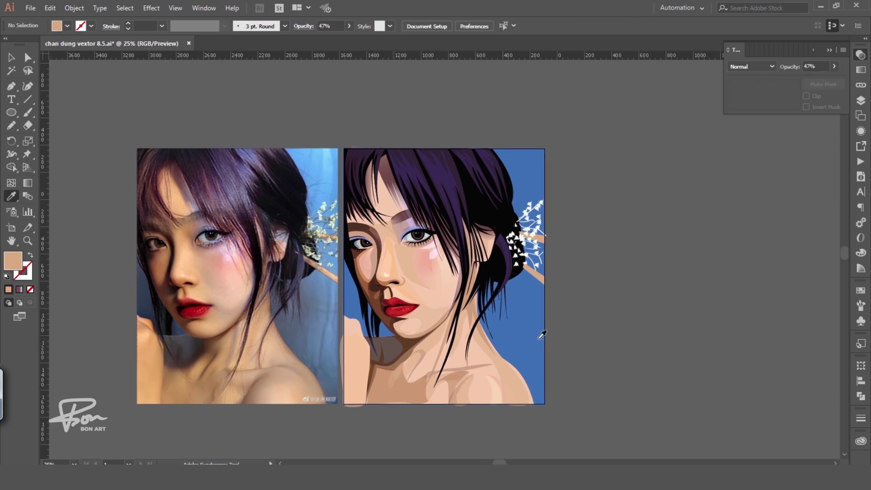
{"action": "scroll", "coordinate": [505, 344], "scroll_direction": "left", "scroll_amount": 3}
{"action": "left_click_drag", "start_coordinate": [465, 380], "coordinate": [465, 381]}
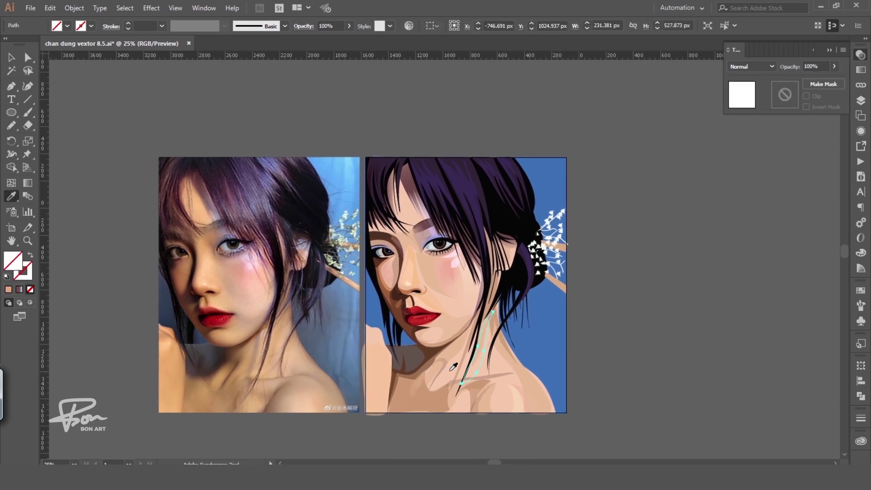
{"action": "key", "text": "i"}
{"action": "left_click", "coordinate": [521, 345]}
{"action": "key", "text": "ctrl+shift+a"}
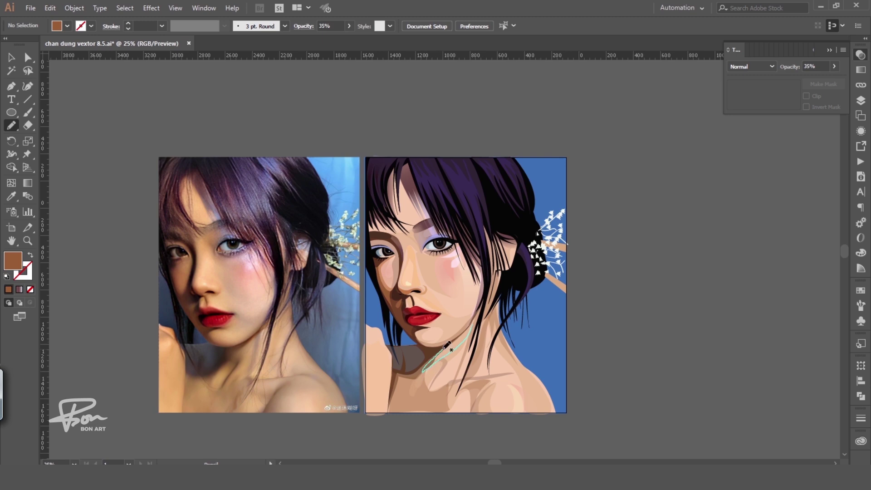
Step: Draw a brown shadow along the side of the neck
{"action": "left_click_drag", "start_coordinate": [447, 346], "coordinate": [475, 322]}
{"action": "key", "text": "i"}
{"action": "key", "text": "ctrl+shift+a"}
{"action": "key", "text": "i"}
{"action": "left_click", "coordinate": [481, 327]}
{"action": "key", "text": "ctrl+shift+a"}
{"action": "key", "text": "ctrl+equal"}
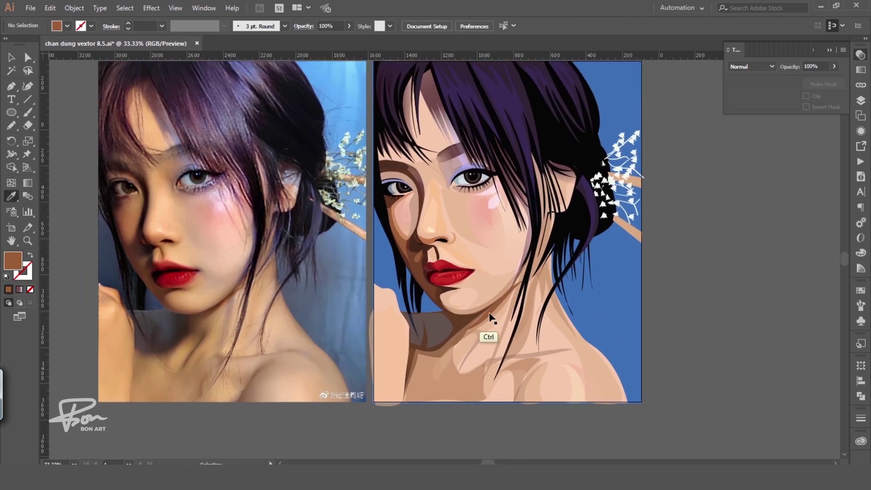
{"action": "left_click", "coordinate": [490, 318], "text": "ctrl"}
{"action": "key", "text": "shift+e"}
{"action": "key", "text": "ctrl+shift+a"}
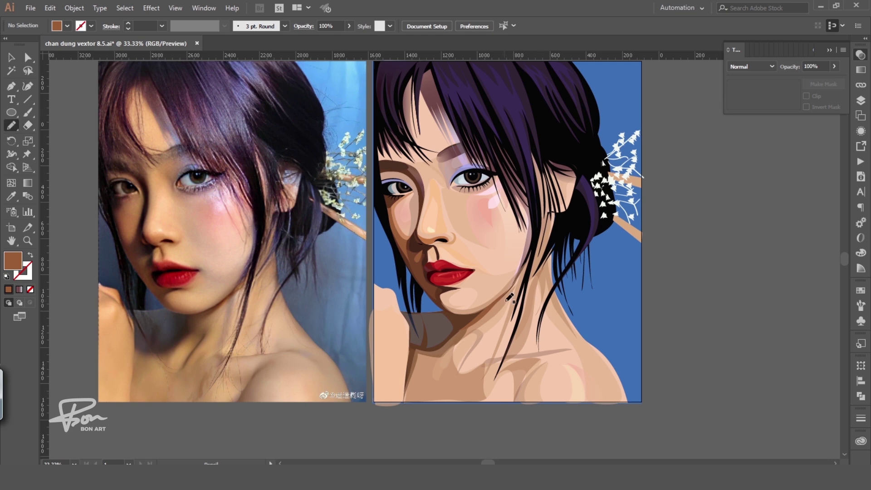
Step: Draw a shadow line under the chin and colour it with a lighter skin tone
{"action": "left_click_drag", "start_coordinate": [494, 306], "coordinate": [502, 296]}
{"action": "key", "text": "i"}
{"action": "left_click", "coordinate": [220, 304]}
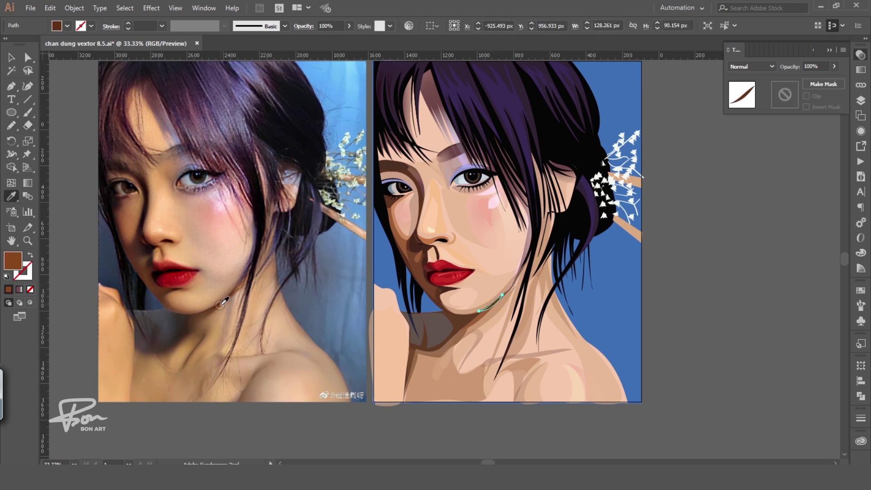
{"action": "left_click", "coordinate": [130, 236]}
{"action": "key", "text": "ctrl+shift+a"}
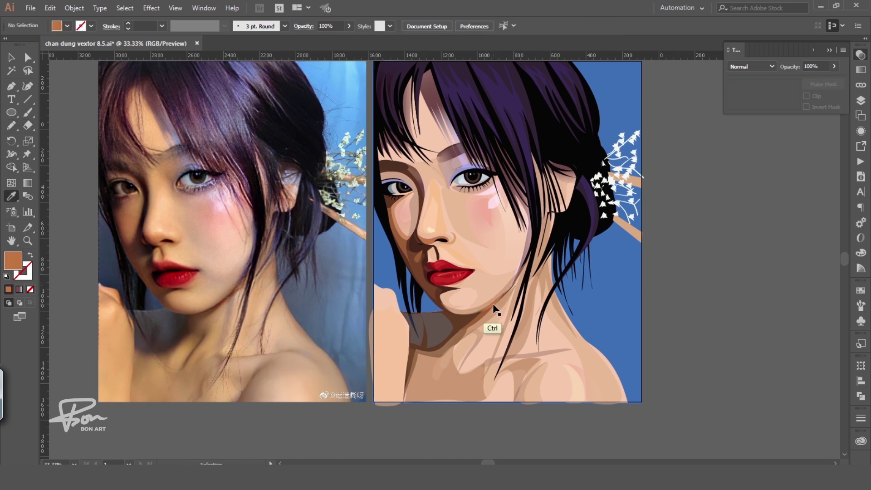
{"action": "key", "text": "ctrl+minus"}
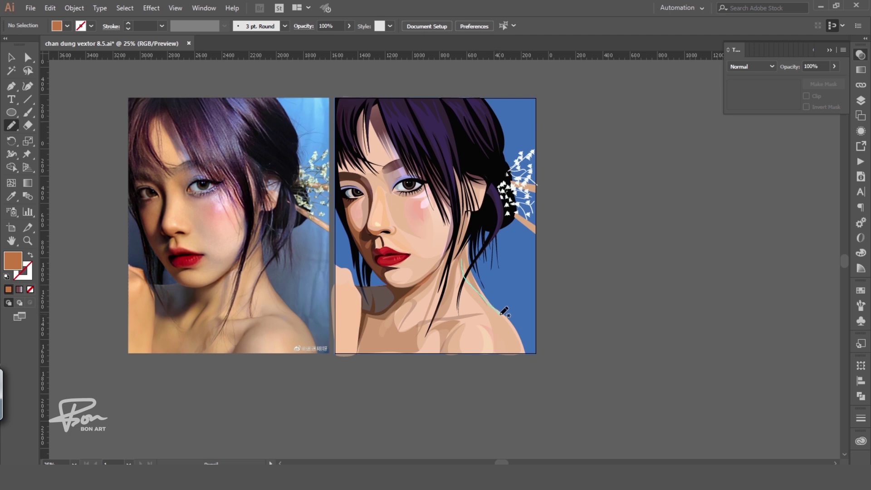
Step: Add shading shapes on the right shoulder, one in light skin colour at 32% opacity
{"action": "left_click_drag", "start_coordinate": [509, 313], "coordinate": [481, 284]}
{"action": "key", "text": "i"}
{"action": "left_click", "coordinate": [517, 286]}
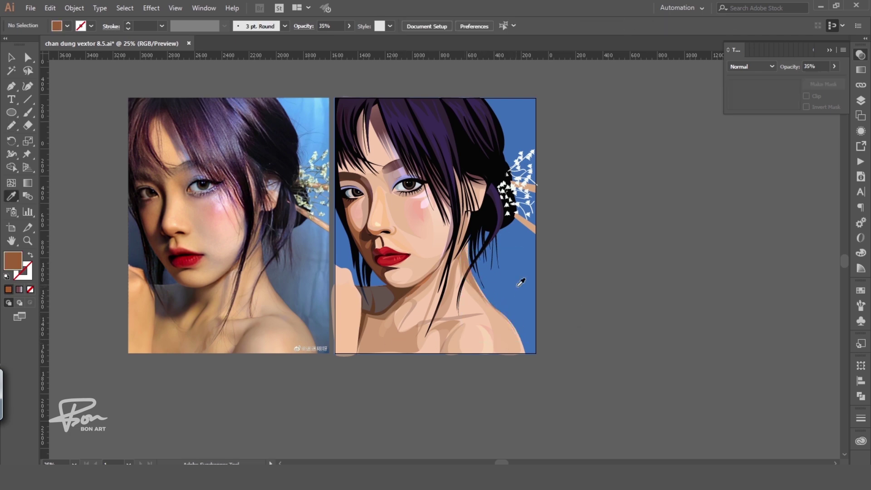
{"action": "left_click_drag", "start_coordinate": [496, 303], "coordinate": [484, 300]}
{"action": "key", "text": "i"}
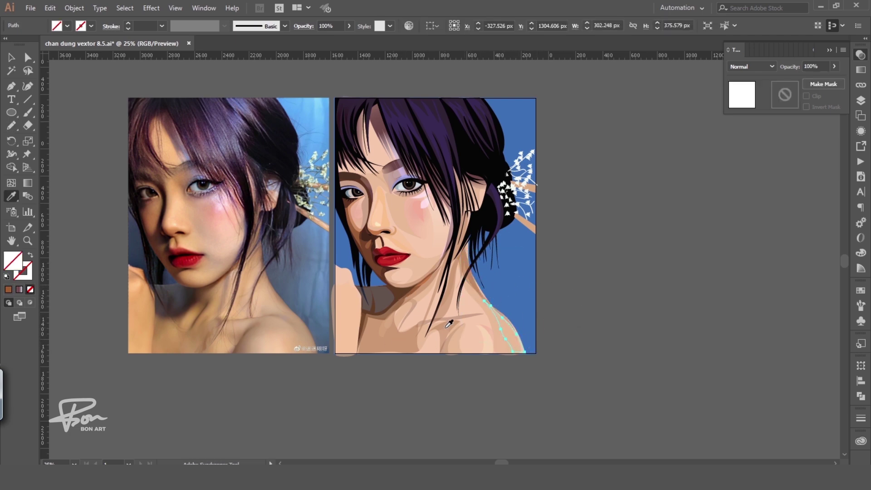
{"action": "left_click", "coordinate": [449, 331]}
{"action": "left_click", "coordinate": [419, 293]}
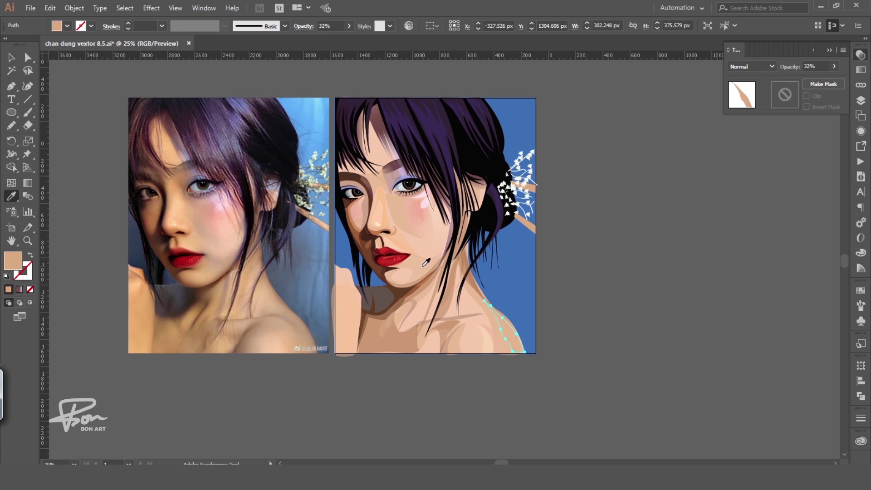
{"action": "left_click", "coordinate": [577, 293], "text": "ctrl"}
Step: Draw one more translucent brown shading shape on the shoulder
{"action": "left_click_drag", "start_coordinate": [508, 339], "coordinate": [509, 342]}
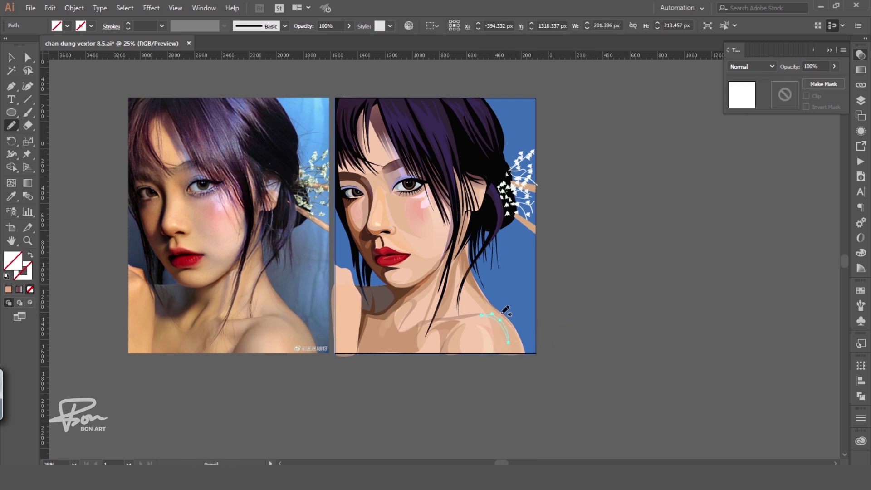
{"action": "left_click", "coordinate": [427, 282]}
{"action": "left_click", "coordinate": [583, 288], "text": "ctrl"}
{"action": "left_click_drag", "start_coordinate": [583, 288], "coordinate": [633, 320]}
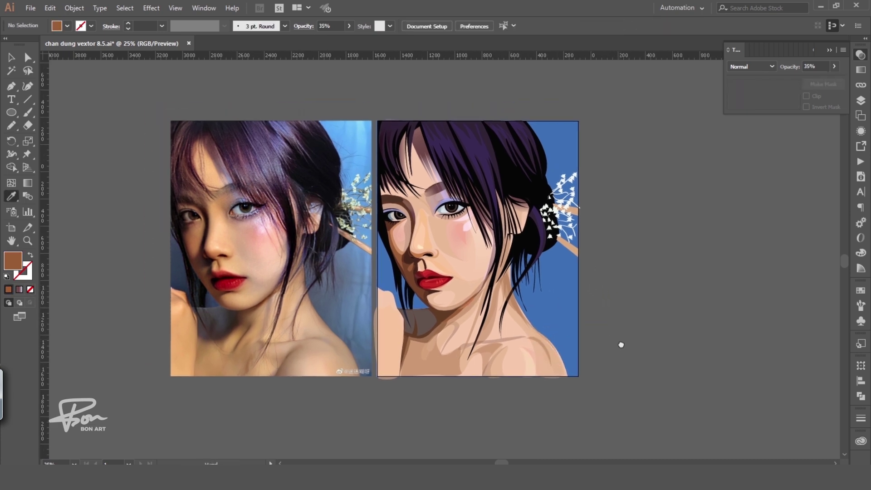
{"action": "left_click", "coordinate": [504, 297], "text": "ctrl"}
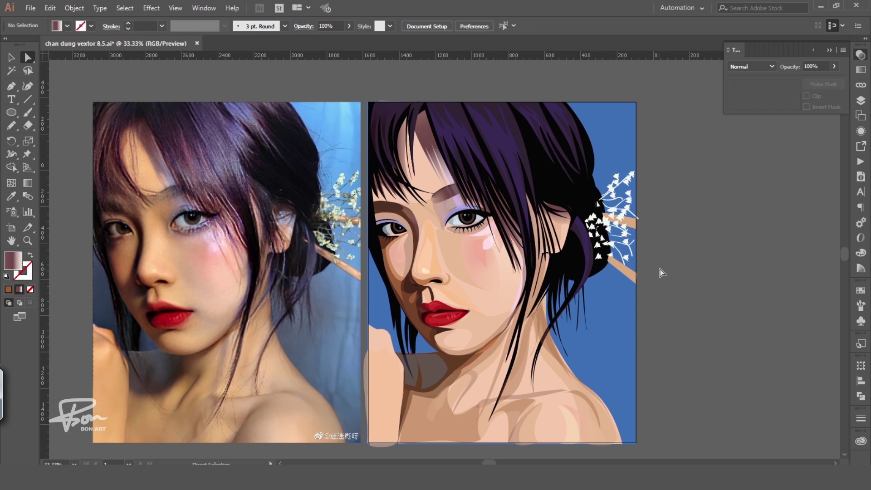
Step: Set a light lavender stroke colour with no fill
{"action": "left_click", "coordinate": [586, 320], "text": "ctrl+alt"}
{"action": "left_click_drag", "start_coordinate": [530, 287], "coordinate": [559, 304]}
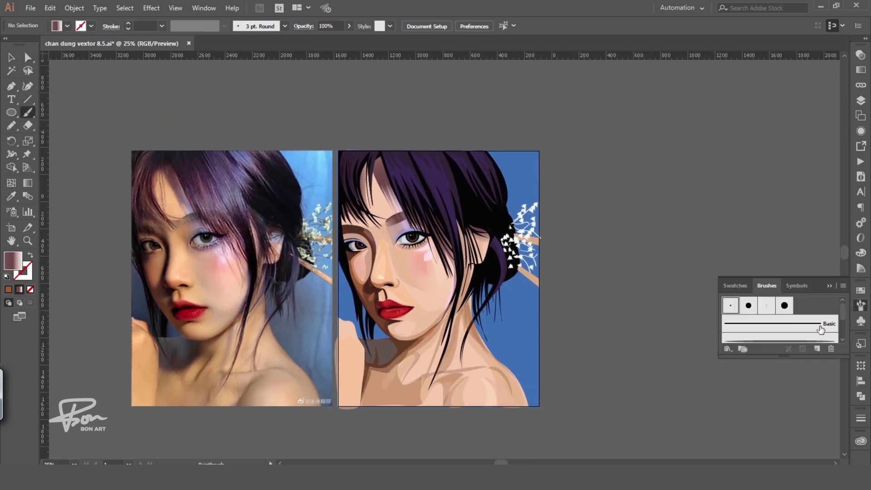
{"action": "double_click", "coordinate": [23, 271]}
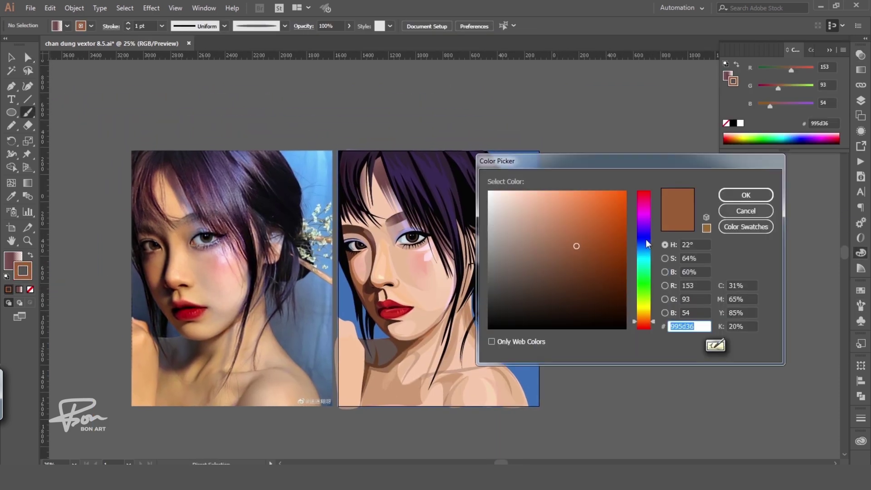
{"action": "left_click_drag", "start_coordinate": [646, 244], "coordinate": [645, 208]}
{"action": "left_click", "coordinate": [509, 201]}
{"action": "left_click", "coordinate": [746, 195]}
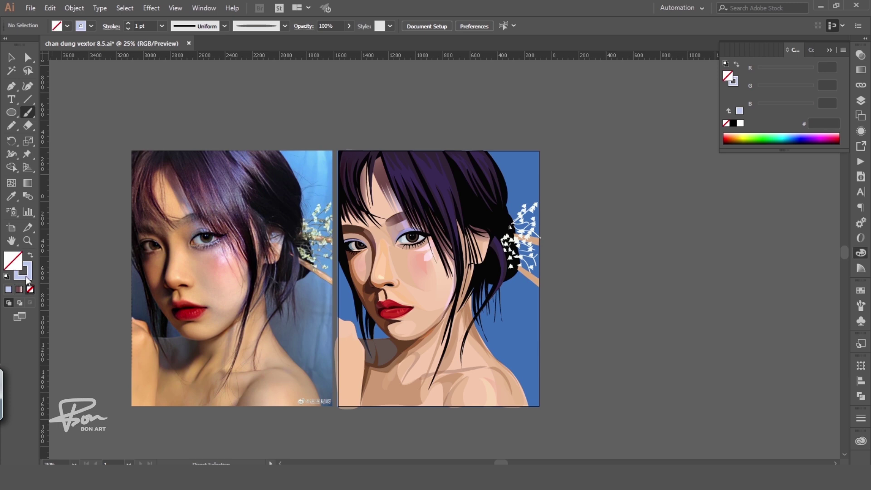
Step: Test a lavender stroke on the hair, undo it, and reframe the whole portrait
{"action": "key", "text": "ctrl+equal"}
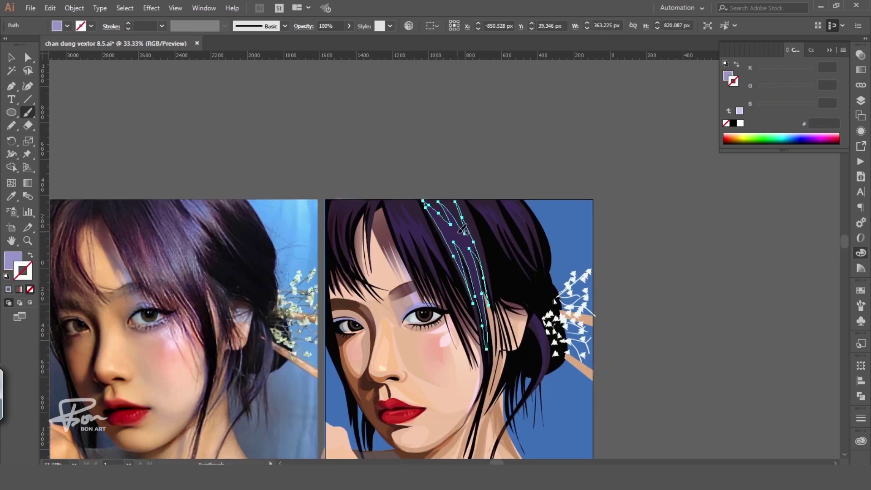
{"action": "left_click_drag", "start_coordinate": [467, 236], "coordinate": [454, 318]}
{"action": "key", "text": "ctrl+z"}
{"action": "key", "text": "ctrl+equal"}
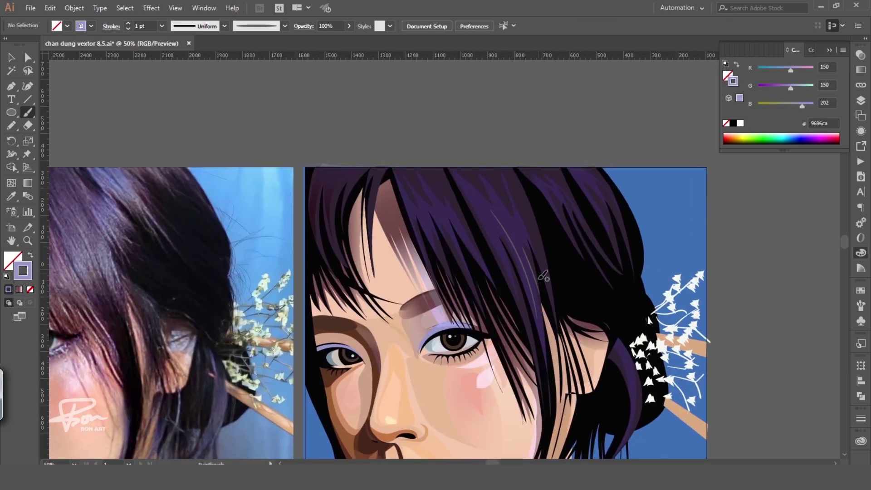
{"action": "key", "text": "ctrl+minus"}
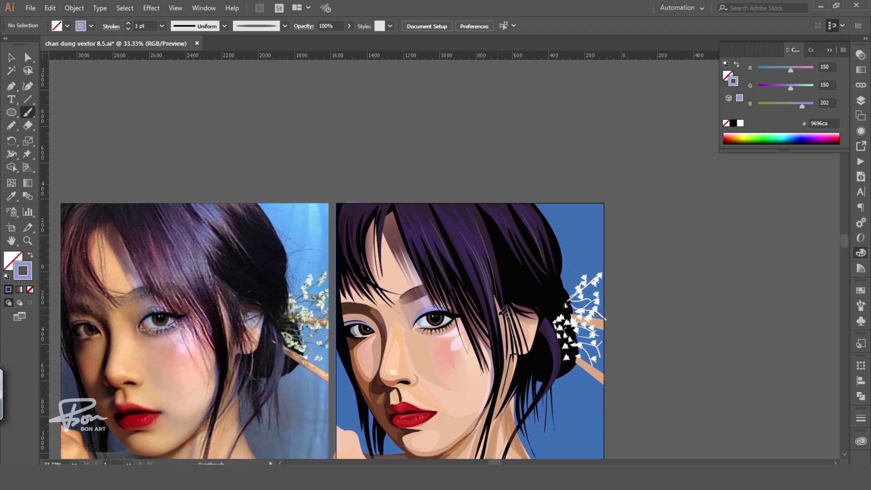
{"action": "scroll", "coordinate": [503, 312], "scroll_direction": "up", "scroll_amount": 2}
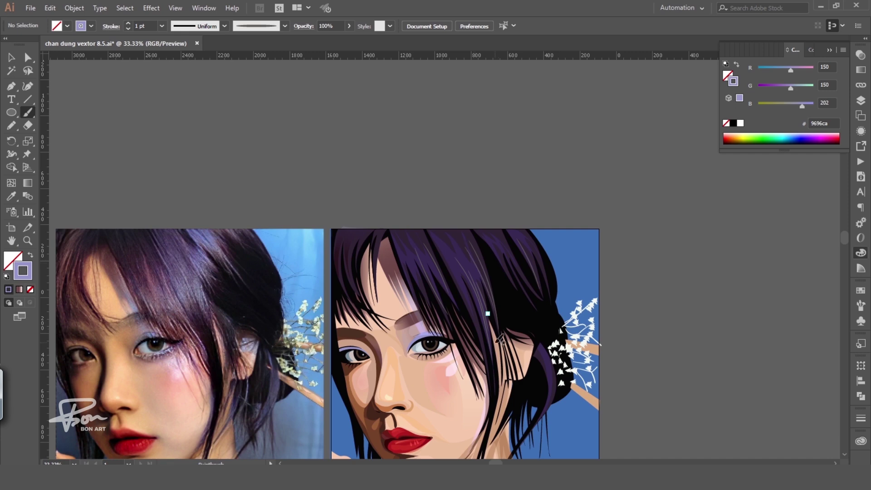
{"action": "scroll", "coordinate": [500, 340], "scroll_direction": "down", "scroll_amount": 5}
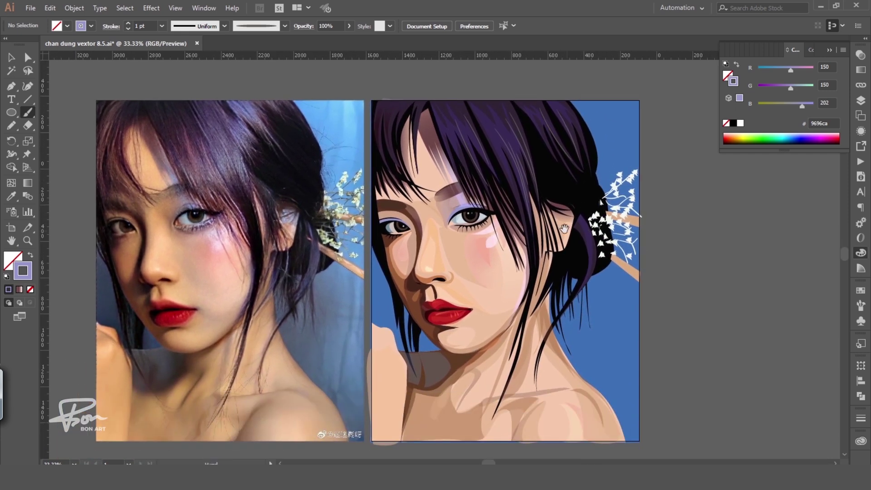
{"action": "left_click_drag", "start_coordinate": [563, 229], "coordinate": [552, 279]}
Step: Make a purple gradient fading to a transparent right end, with its midpoint shifted
{"action": "left_click", "coordinate": [861, 69]}
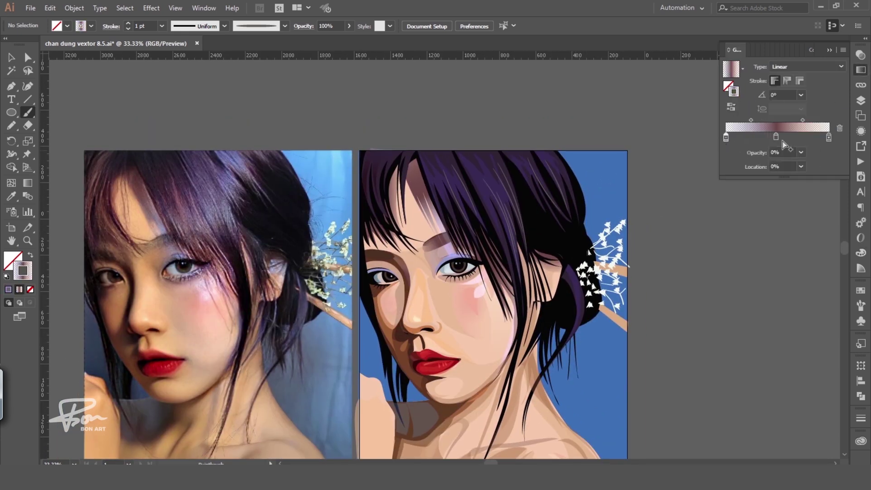
{"action": "left_click", "coordinate": [828, 137]}
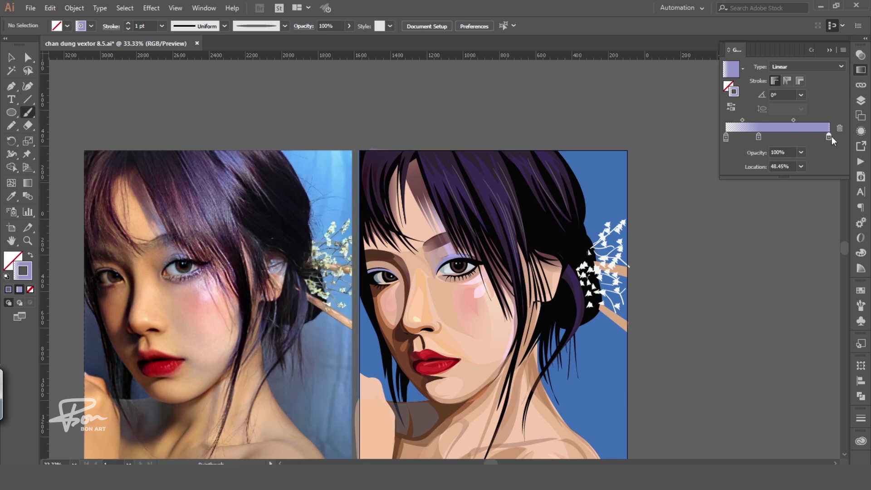
{"action": "left_click", "coordinate": [801, 152]}
{"action": "left_click", "coordinate": [812, 281]}
{"action": "left_click_drag", "start_coordinate": [759, 136], "coordinate": [815, 120]}
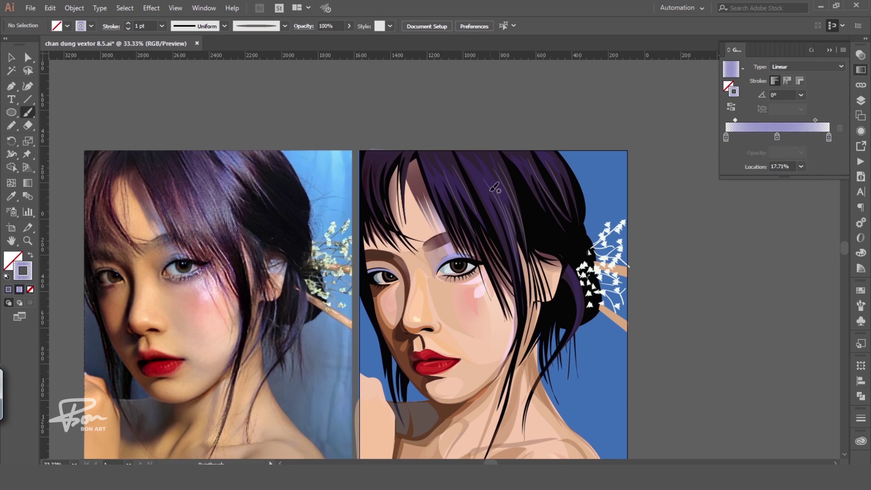
Step: Set the stroke weight to 2 pt
{"action": "left_click", "coordinate": [162, 25]}
{"action": "left_click", "coordinate": [177, 86]}
{"action": "scroll", "coordinate": [455, 189], "scroll_direction": "up", "scroll_amount": 1}
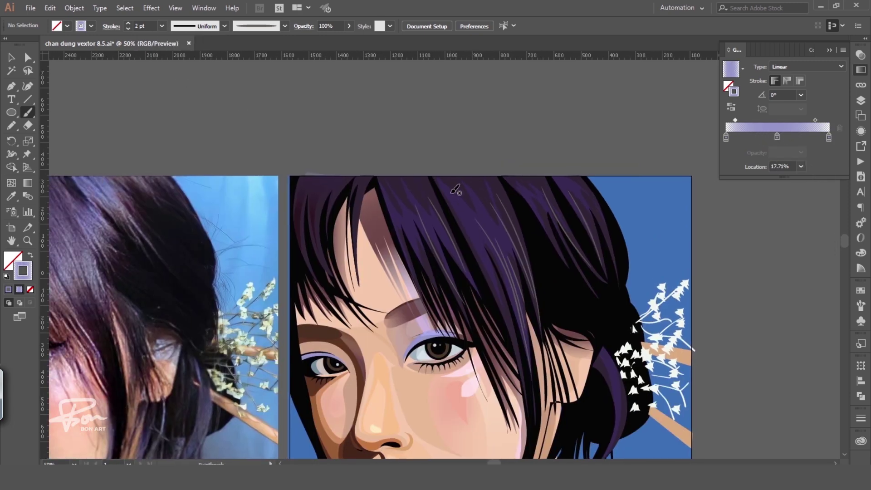
{"action": "scroll", "coordinate": [626, 237], "scroll_direction": "down", "scroll_amount": 1}
Step: Select all the light strands across the top of the hair and group them
{"action": "key", "text": "v"}
{"action": "scroll", "coordinate": [479, 230], "scroll_direction": "up", "scroll_amount": 2}
{"action": "left_click", "coordinate": [507, 224]}
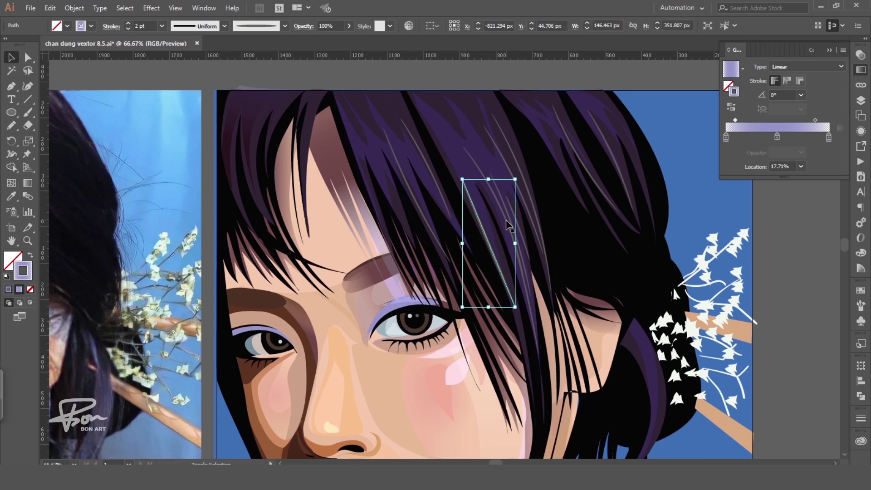
{"action": "left_click", "coordinate": [490, 199], "text": "shift"}
{"action": "left_click", "coordinate": [622, 192], "text": "shift"}
{"action": "left_click", "coordinate": [585, 166], "text": "shift"}
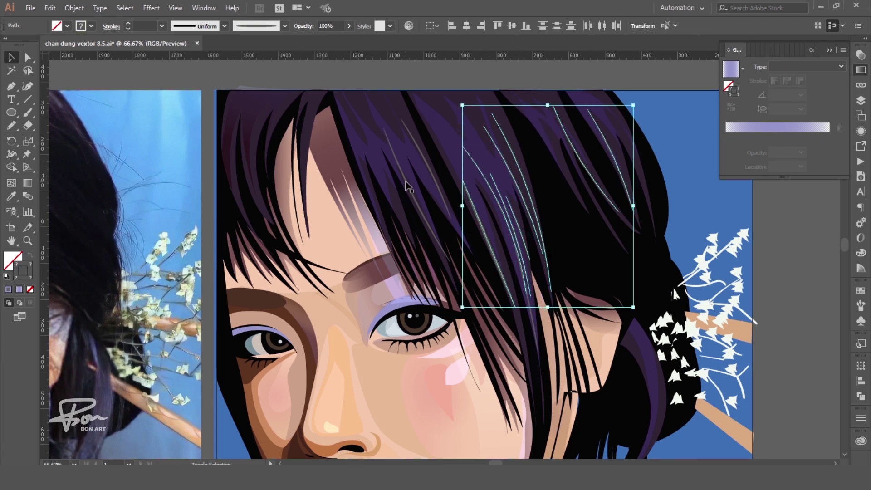
{"action": "left_click", "coordinate": [428, 168], "text": "shift"}
{"action": "key", "text": "ctrl+g"}
Step: Apply the lavender gradient fill to the grouped strands and deselect them
{"action": "key", "text": "period"}
{"action": "key", "text": "g"}
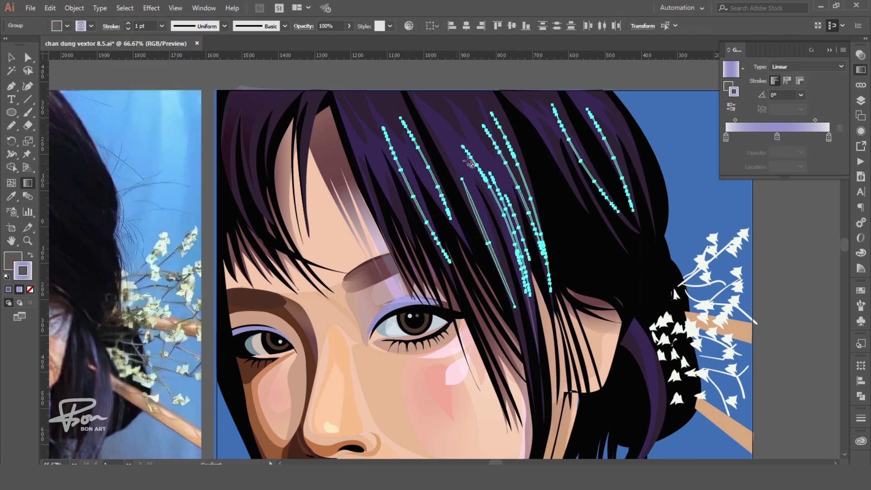
{"action": "key", "text": "ctrl+shift+a"}
{"action": "scroll", "coordinate": [321, 224], "scroll_direction": "down", "scroll_amount": 1}
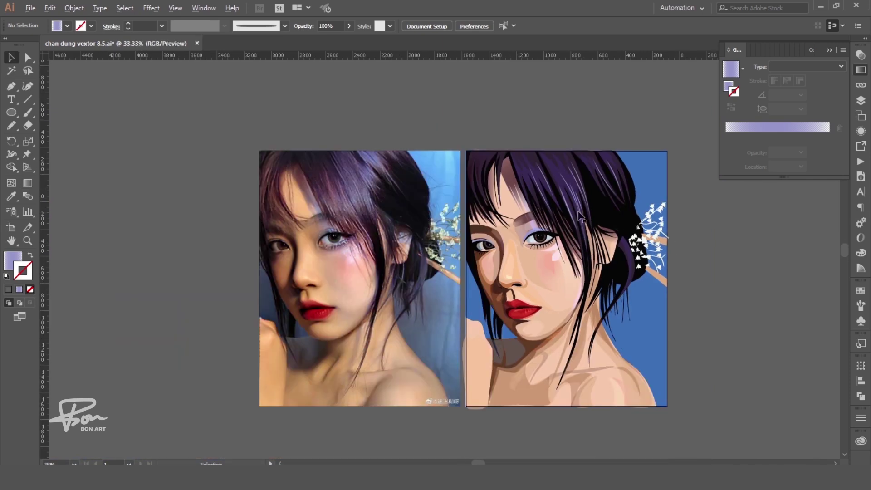
Step: Set the Pencil drawing opacity to 25% in the Transparency panel
{"action": "key", "text": "n"}
{"action": "scroll", "coordinate": [406, 213], "scroll_direction": "up", "scroll_amount": 1}
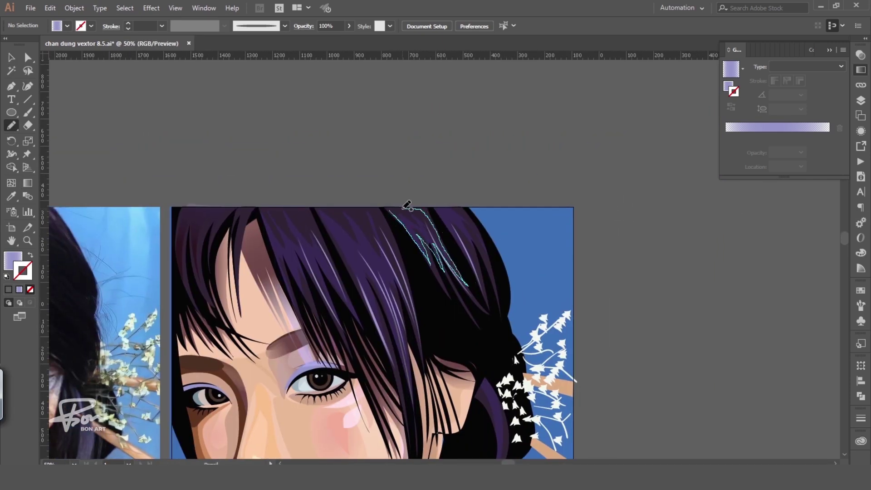
{"action": "key", "text": "i"}
{"action": "key", "text": "ctrl+shift+F10"}
{"action": "triple_click", "coordinate": [812, 66]}
{"action": "type", "text": "25"}
{"action": "key", "text": "Return"}
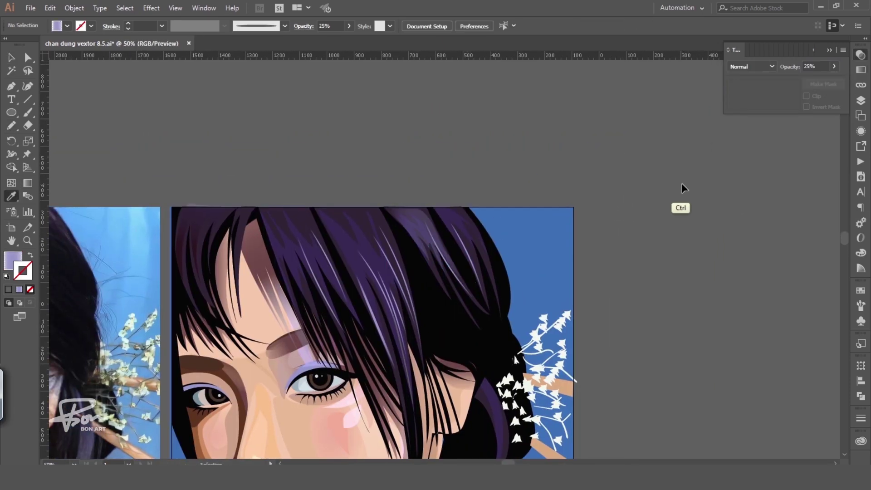
{"action": "scroll", "coordinate": [592, 269], "scroll_direction": "down", "scroll_amount": 1}
Step: Reframe the view on the hair and the whole portrait
{"action": "key", "text": "n"}
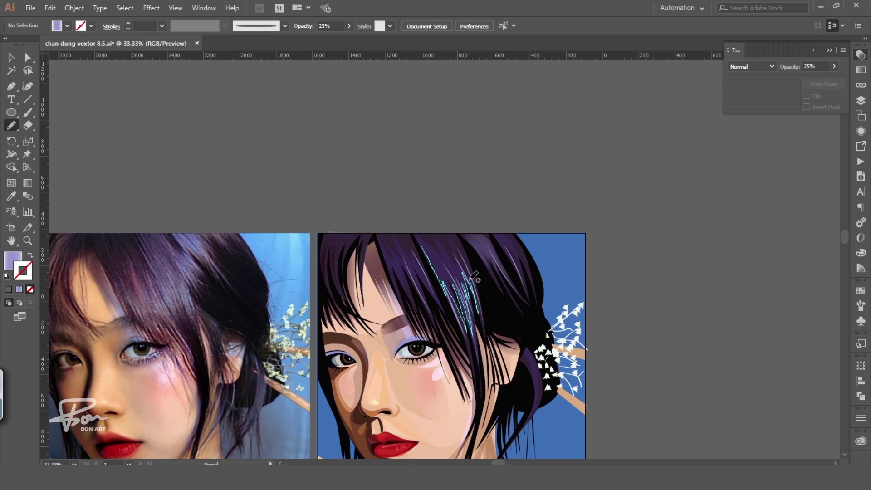
{"action": "key", "text": "i"}
{"action": "left_click_drag", "start_coordinate": [511, 212], "coordinate": [563, 137]}
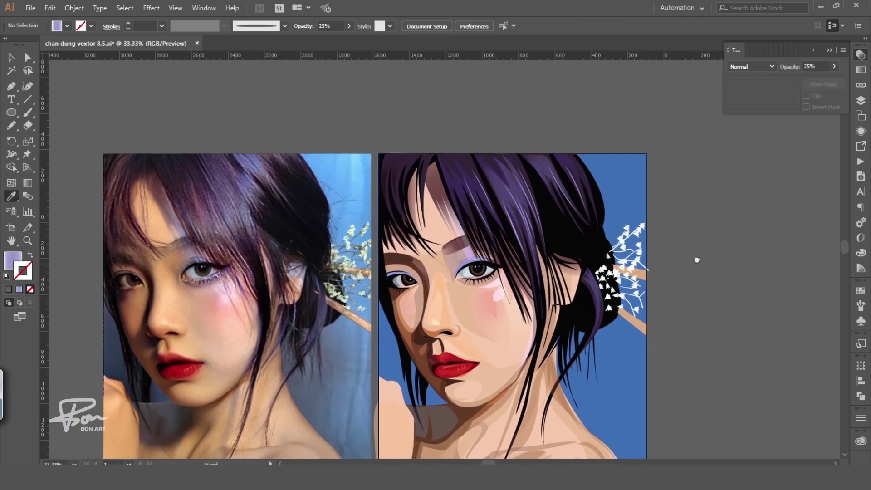
{"action": "left_click_drag", "start_coordinate": [579, 310], "coordinate": [605, 289]}
{"action": "key", "text": "i"}
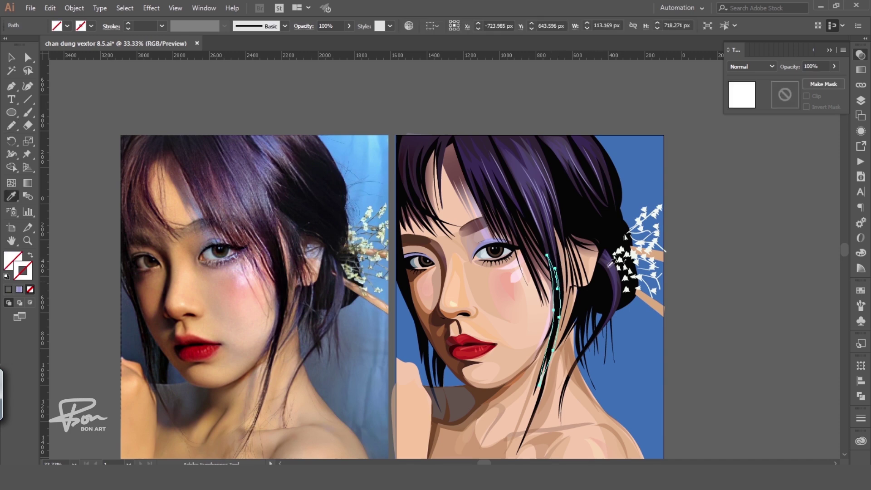
{"action": "scroll", "coordinate": [684, 274], "scroll_direction": "down", "scroll_amount": 1}
{"action": "scroll", "coordinate": [722, 320], "scroll_direction": "up", "scroll_amount": 1}
Step: Draw a pencil strand at the fringe's top-left and make its gradient stop pink
{"action": "key", "text": "n"}
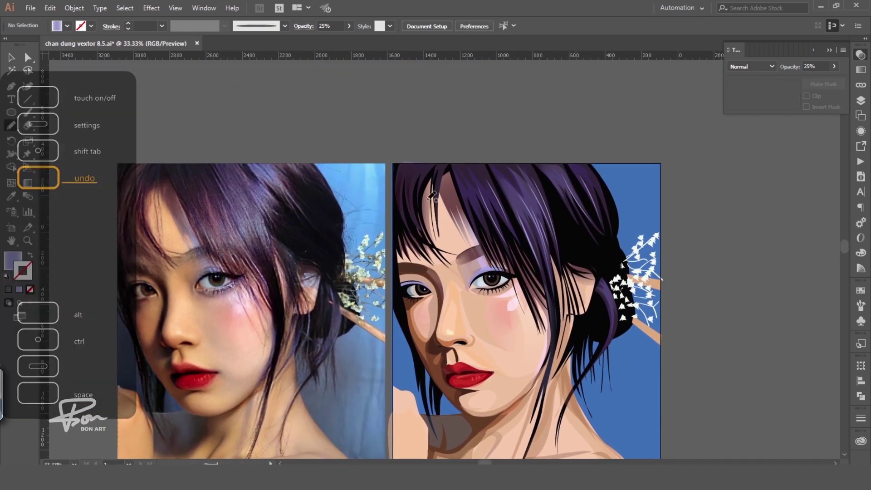
{"action": "mouse_move", "coordinate": [401, 205]}
{"action": "left_mouse_down"}
{"action": "mouse_move", "coordinate": [410, 178]}
{"action": "mouse_move", "coordinate": [431, 164]}
{"action": "left_mouse_up"}
{"action": "key", "text": "i"}
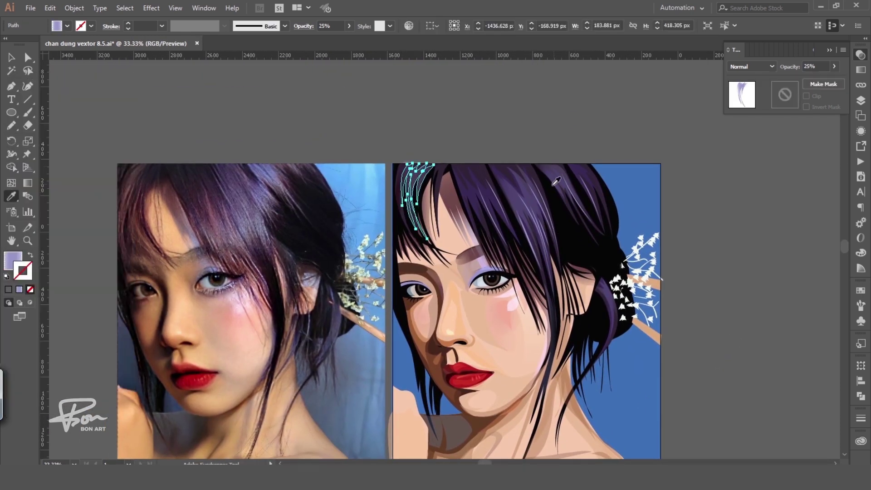
{"action": "double_click", "coordinate": [777, 137]}
{"action": "left_click_drag", "start_coordinate": [775, 177], "coordinate": [785, 175]}
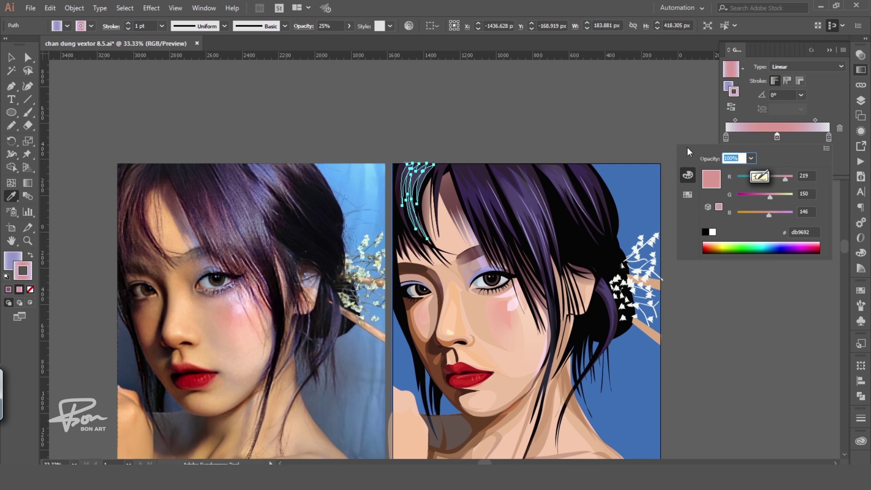
{"action": "left_click", "coordinate": [671, 134]}
Step: Swap fill and stroke so the strand is pink-filled with no stroke
{"action": "double_click", "coordinate": [427, 179]}
{"action": "key", "text": "Escape"}
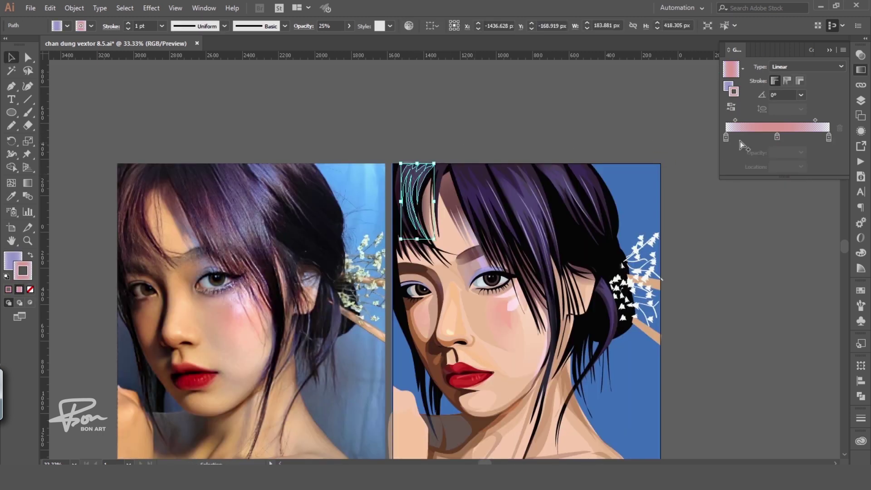
{"action": "left_click", "coordinate": [30, 255]}
{"action": "left_click", "coordinate": [30, 290]}
{"action": "left_click", "coordinate": [543, 146]}
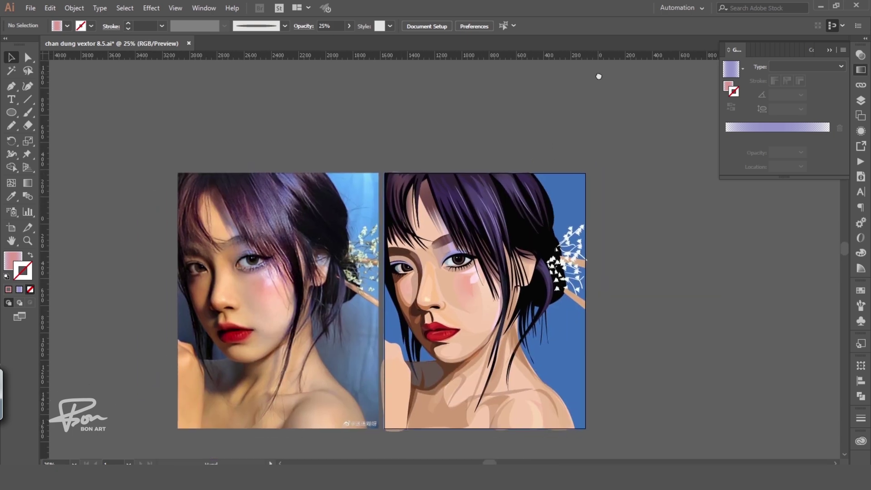
Step: Apply the pink gradient to the new strand
{"action": "scroll", "coordinate": [374, 207], "scroll_direction": "up", "scroll_amount": 2}
{"action": "scroll", "coordinate": [375, 206], "scroll_direction": "right", "scroll_amount": 2}
{"action": "left_click", "coordinate": [374, 207], "text": "ctrl"}
{"action": "key", "text": "period"}
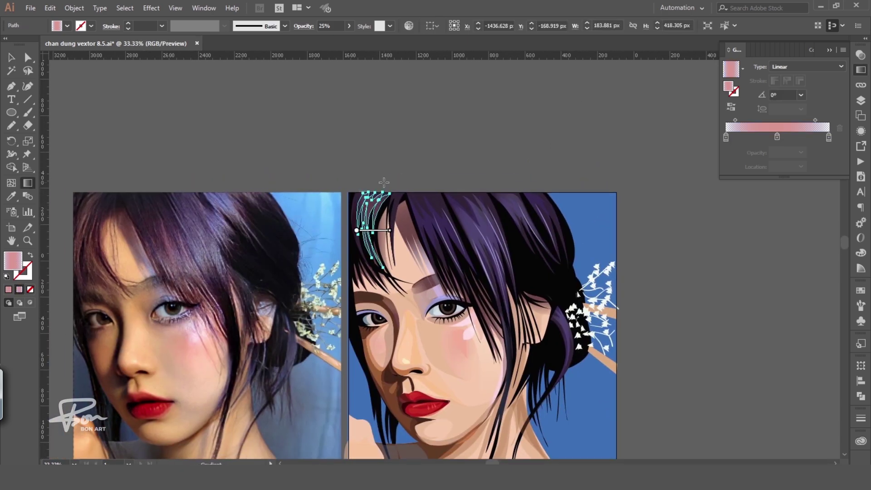
{"action": "left_click", "coordinate": [460, 161], "text": "ctrl"}
Step: Pan back to the pink strand and adjust its transparency
{"action": "scroll", "coordinate": [521, 280], "scroll_direction": "down", "scroll_amount": 1}
{"action": "scroll", "coordinate": [522, 280], "scroll_direction": "up", "scroll_amount": 1}
{"action": "scroll", "coordinate": [522, 280], "scroll_direction": "left", "scroll_amount": 1}
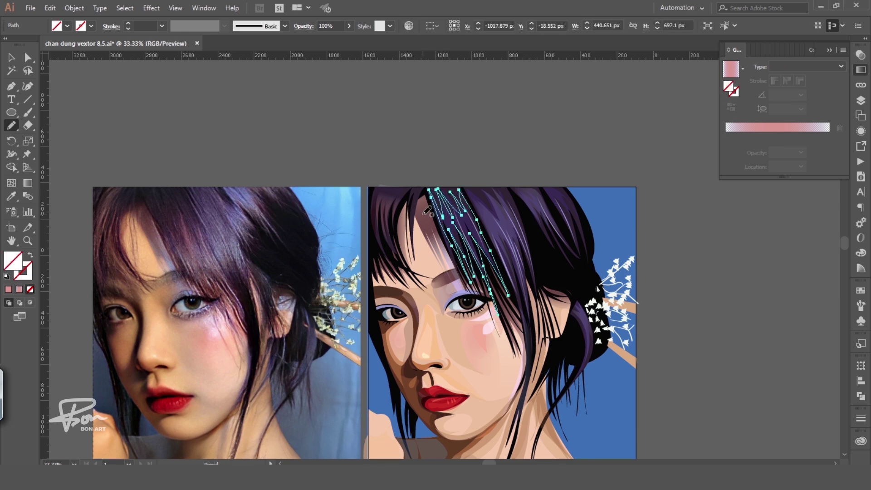
{"action": "scroll", "coordinate": [535, 146], "scroll_direction": "down", "scroll_amount": 2}
{"action": "scroll", "coordinate": [534, 146], "scroll_direction": "left", "scroll_amount": 1}
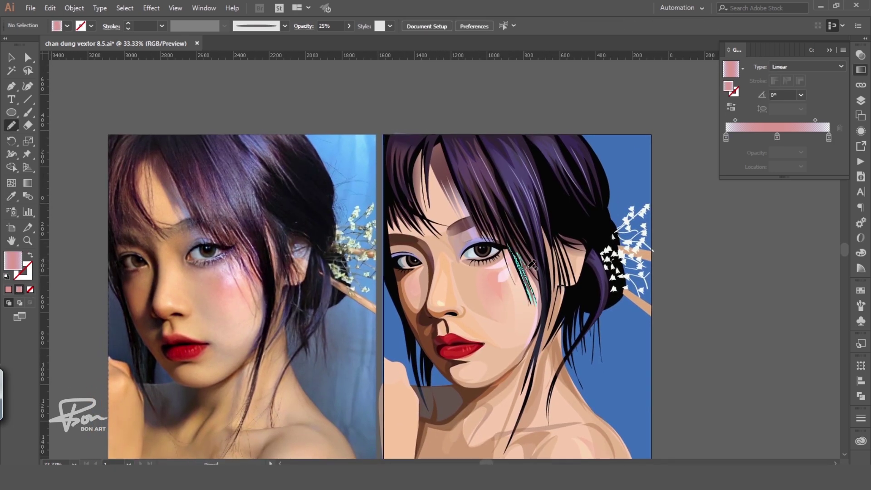
{"action": "scroll", "coordinate": [506, 227], "scroll_direction": "up", "scroll_amount": 1}
{"action": "scroll", "coordinate": [507, 227], "scroll_direction": "left", "scroll_amount": 1}
{"action": "scroll", "coordinate": [472, 231], "scroll_direction": "up", "scroll_amount": 1}
{"action": "scroll", "coordinate": [472, 232], "scroll_direction": "left", "scroll_amount": 1}
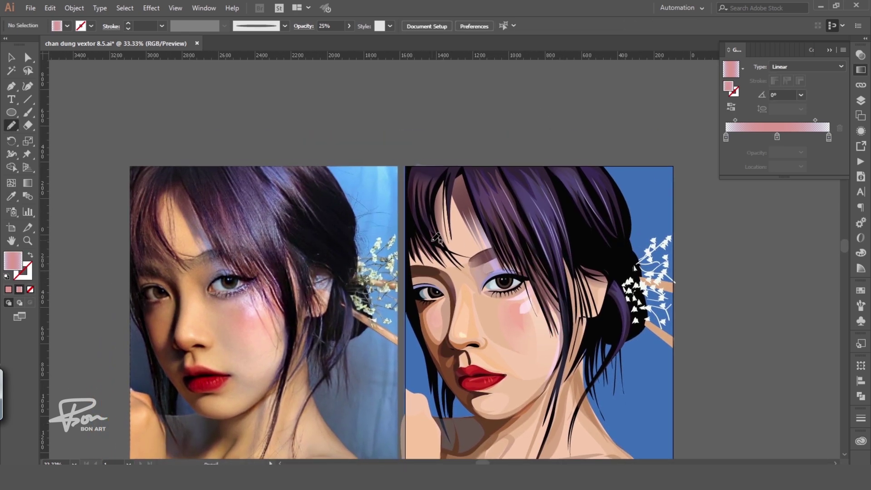
{"action": "left_click", "coordinate": [415, 210], "text": "ctrl"}
{"action": "key", "text": "i"}
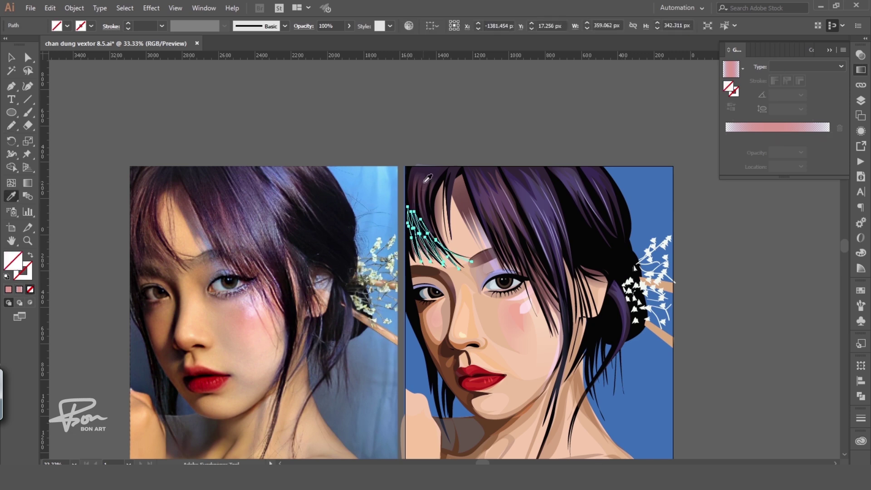
{"action": "left_click", "coordinate": [861, 54]}
Step: Pull the fringe strand's lower anchor point upward
{"action": "scroll", "coordinate": [675, 134], "scroll_direction": "left", "scroll_amount": 2}
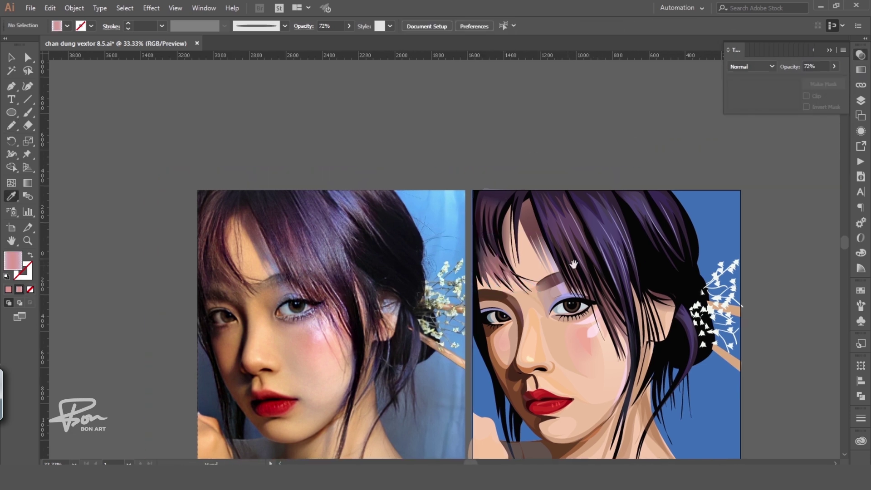
{"action": "scroll", "coordinate": [579, 247], "scroll_direction": "up", "scroll_amount": 1}
{"action": "key", "text": "a"}
{"action": "left_click", "coordinate": [461, 266]}
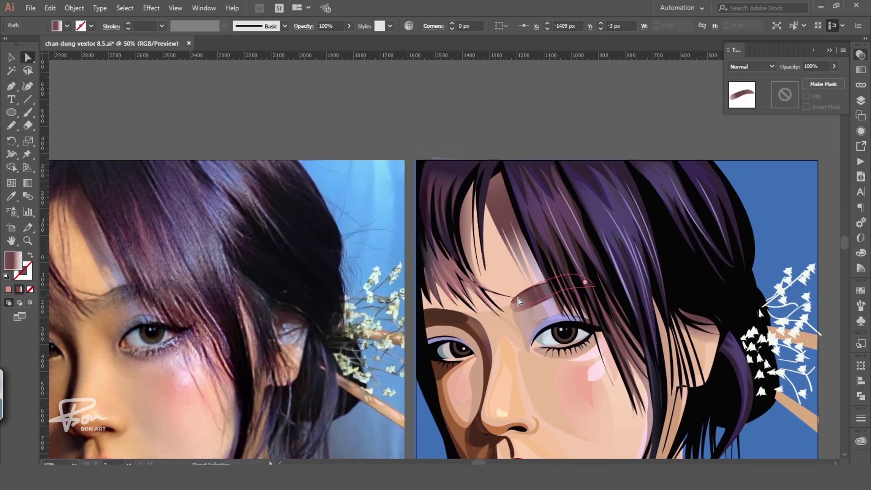
{"action": "left_click_drag", "start_coordinate": [497, 313], "coordinate": [490, 298]}
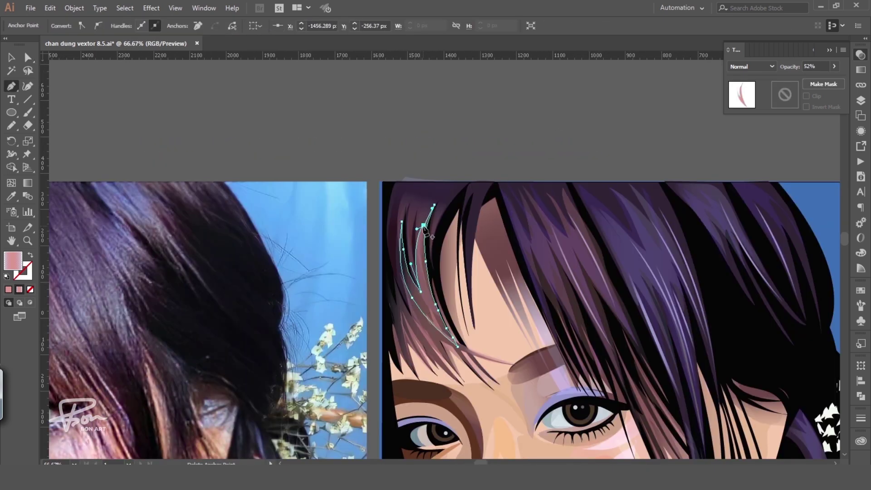
{"action": "key", "text": "ctrl+shift+a"}
Step: Inspect another fringe strand's anchors, then zoom in on the top of the head
{"action": "key", "text": "ctrl+minus"}
{"action": "key", "text": "ctrl+minus"}
{"action": "key", "text": "ctrl+plus"}
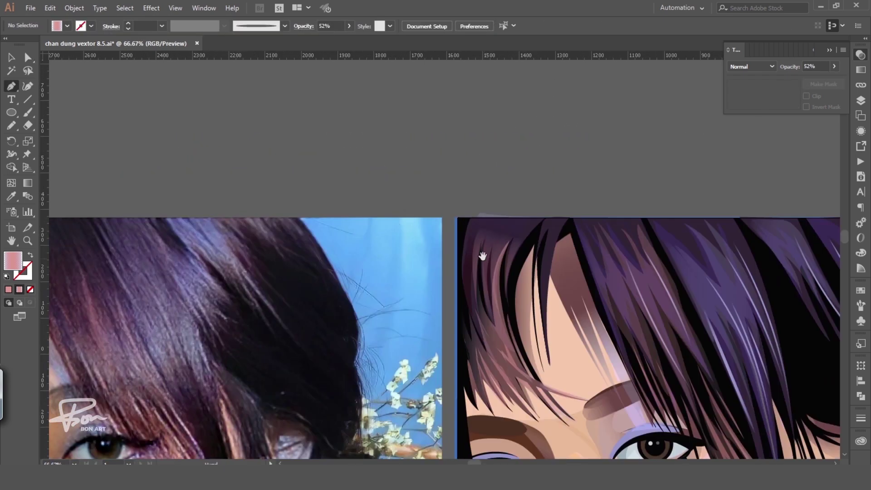
{"action": "key", "text": "a"}
{"action": "left_click", "coordinate": [494, 352]}
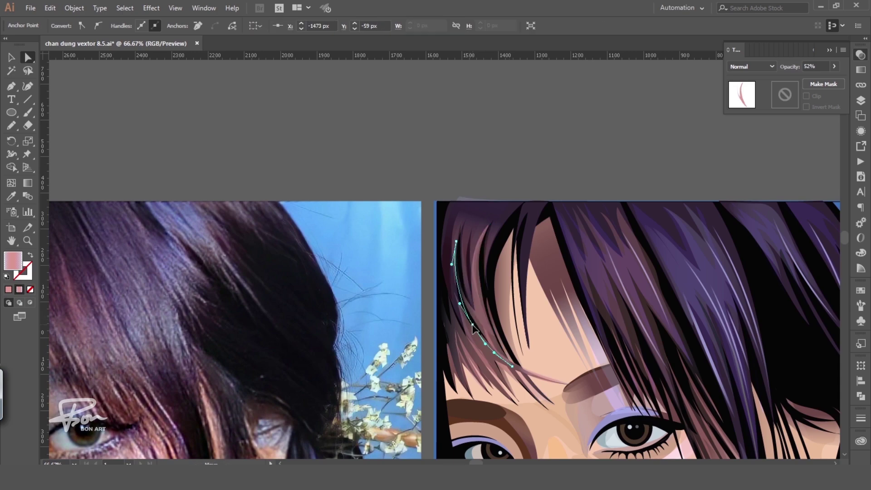
{"action": "key", "text": "ctrl+shift+a"}
{"action": "key", "text": "ctrl+shift+a"}
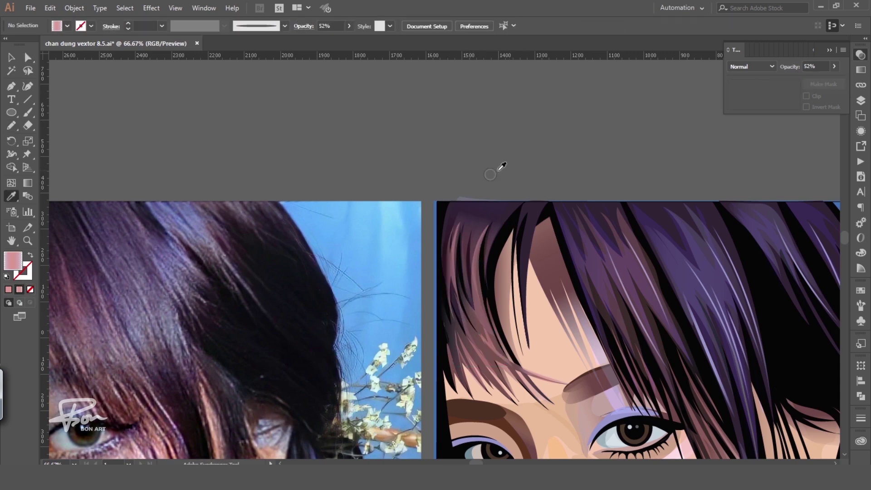
{"action": "key", "text": "ctrl+minus"}
{"action": "key", "text": "ctrl+minus"}
{"action": "key", "text": "ctrl+minus"}
{"action": "left_click_drag", "start_coordinate": [560, 250], "coordinate": [620, 283]}
{"action": "left_click", "coordinate": [484, 261], "text": "ctrl"}
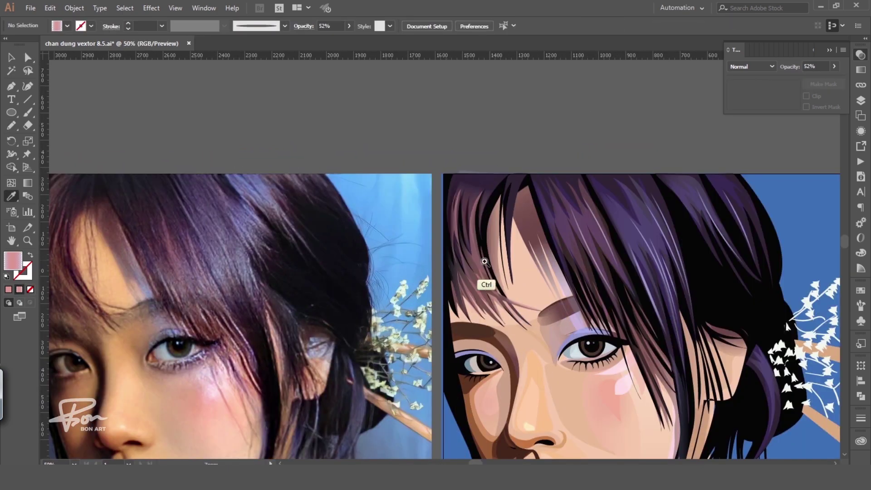
Step: Try another fringe strand, undo it, and zoom out to both portraits
{"action": "mouse_move", "coordinate": [467, 274]}
{"action": "left_mouse_down"}
{"action": "mouse_move", "coordinate": [468, 232]}
{"action": "mouse_move", "coordinate": [452, 205]}
{"action": "left_mouse_up"}
{"action": "key", "text": "ctrl+z"}
{"action": "key", "text": "i"}
{"action": "key", "text": "ctrl+z"}
{"action": "key", "text": "ctrl+minus"}
{"action": "key", "text": "ctrl+minus"}
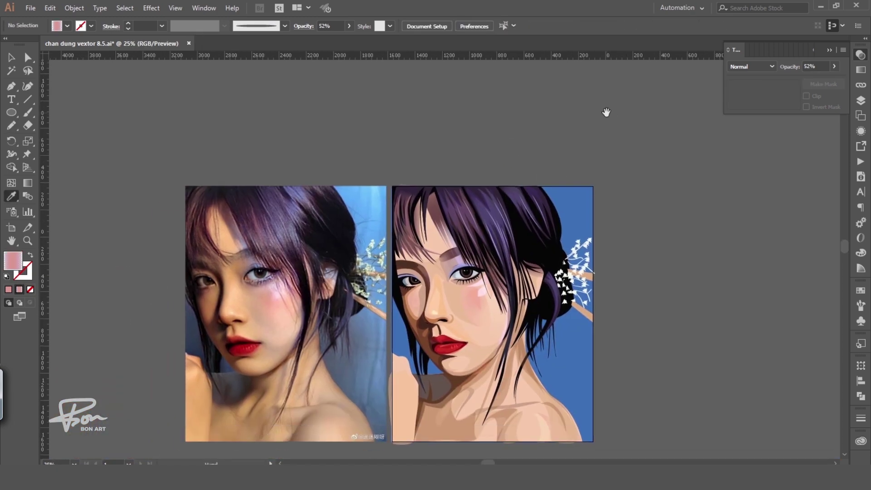
Step: Draw a small freehand highlight at the right eye's inner corner
{"action": "left_click_drag", "start_coordinate": [437, 245], "coordinate": [487, 271]}
{"action": "key", "text": "n"}
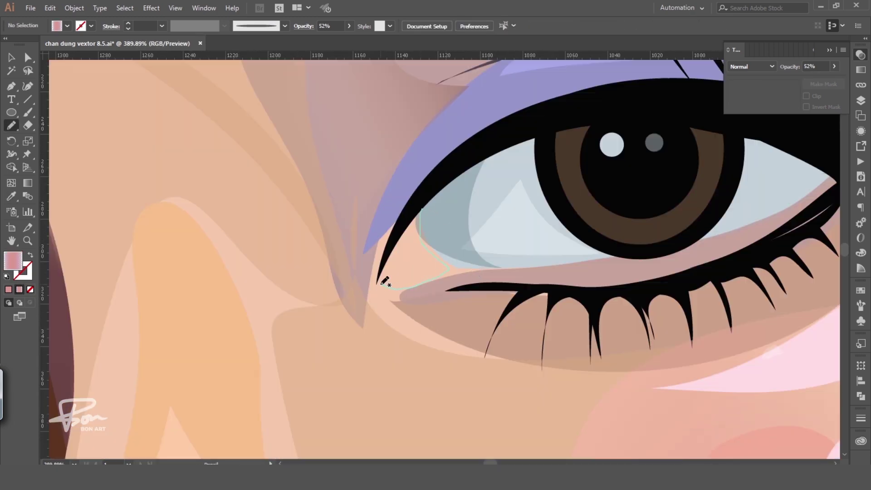
{"action": "left_click_drag", "start_coordinate": [385, 282], "coordinate": [384, 283]}
{"action": "key", "text": "ctrl+minus"}
{"action": "key", "text": "ctrl+minus"}
{"action": "key", "text": "ctrl+minus"}
{"action": "key", "text": "i"}
{"action": "key", "text": "ctrl+minus"}
{"action": "key", "text": "ctrl+minus"}
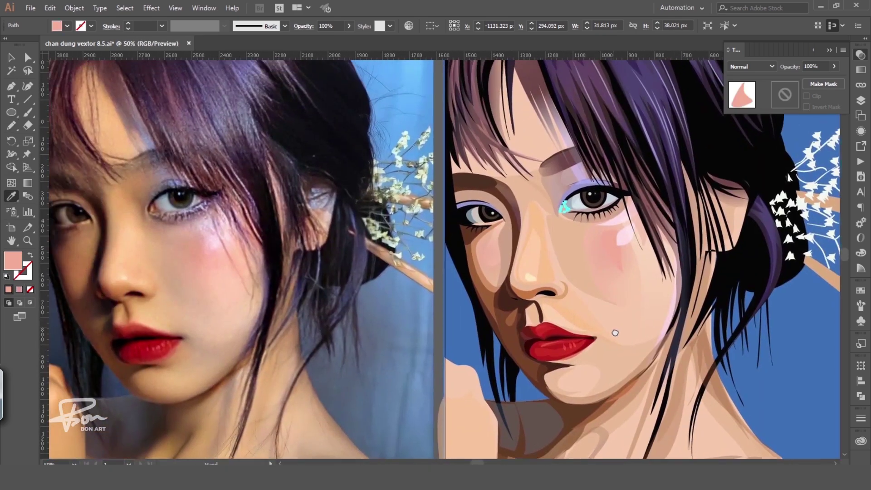
Step: Draw a freehand stroke under the left eye and select it
{"action": "key", "text": "n"}
{"action": "key", "text": "ctrl+plus"}
{"action": "left_click_drag", "start_coordinate": [491, 279], "coordinate": [485, 278]}
{"action": "key", "text": "i"}
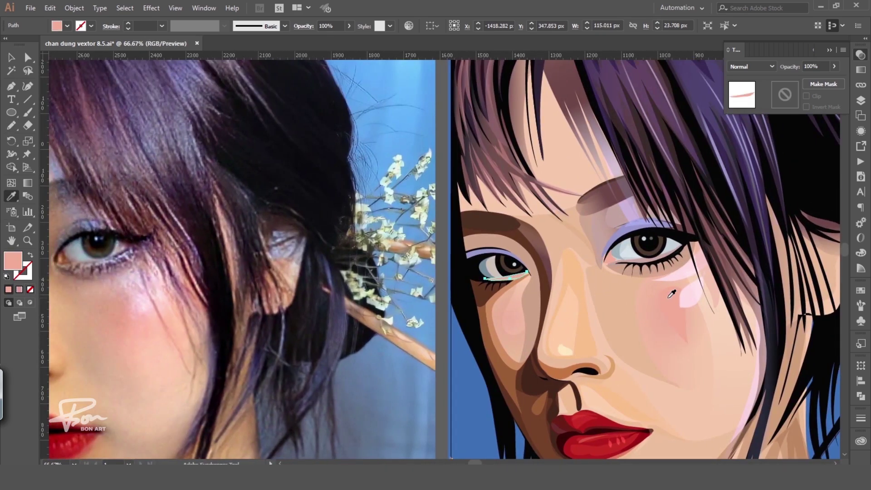
{"action": "key", "text": "a"}
{"action": "key", "text": "ctrl+plus"}
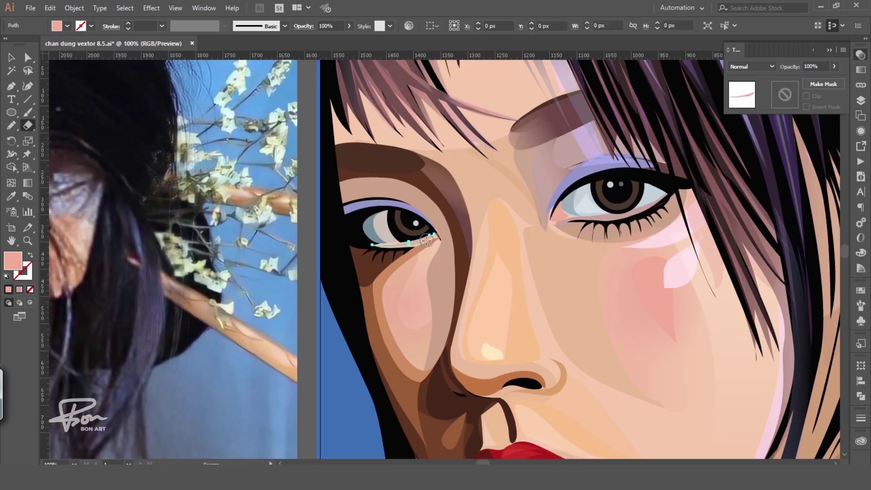
{"action": "left_click", "coordinate": [429, 248]}
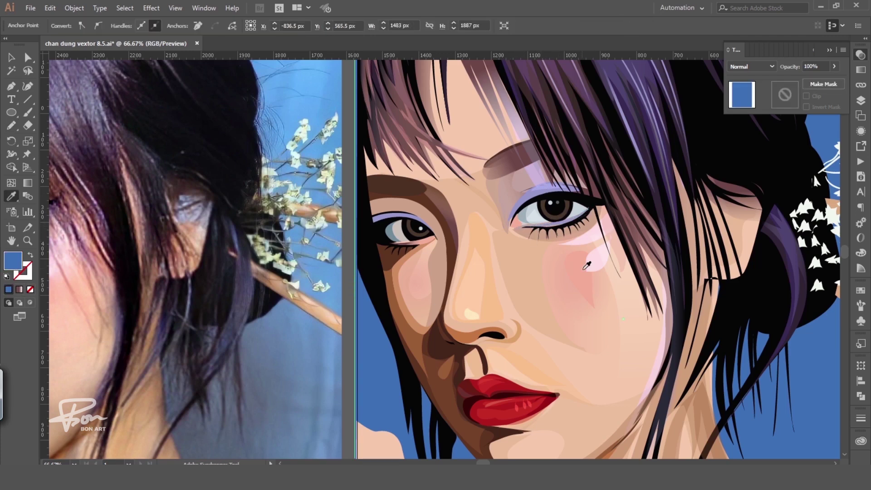
Step: Fill the lash stroke with sampled black, then the lavender eyeshadow look
{"action": "key", "text": "i"}
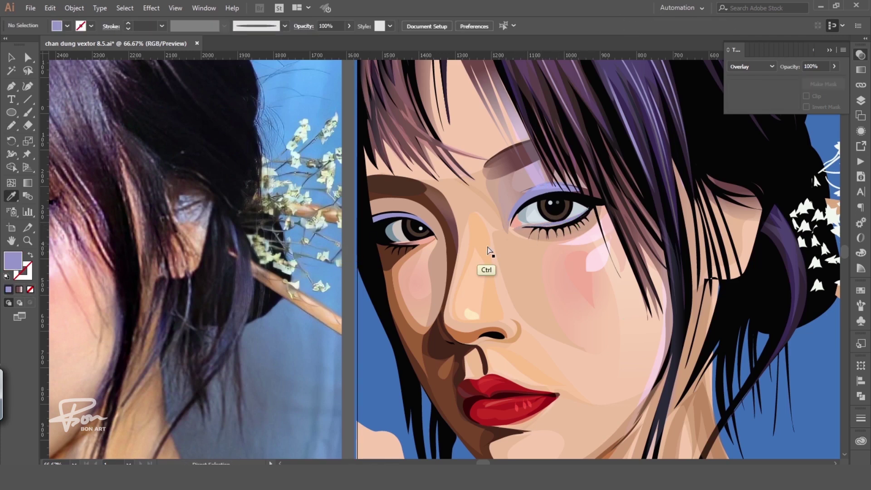
{"action": "left_click", "coordinate": [554, 205]}
{"action": "left_click", "coordinate": [567, 226], "text": "ctrl"}
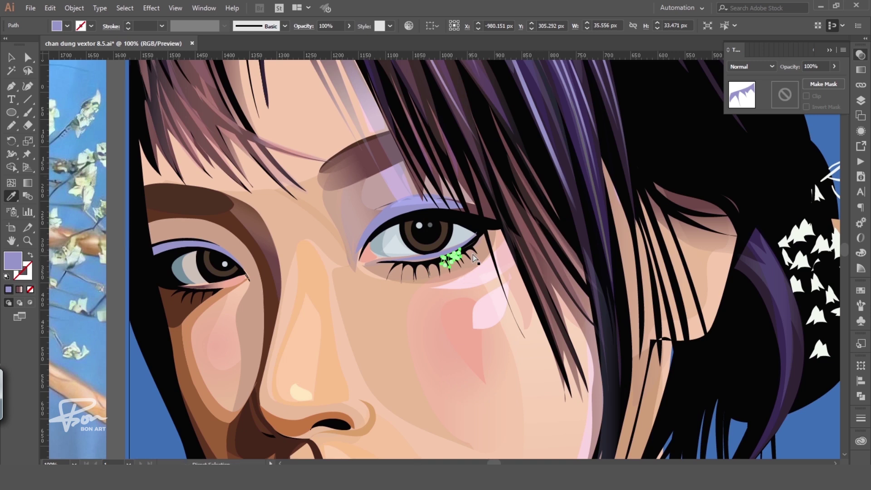
{"action": "left_click", "coordinate": [411, 198]}
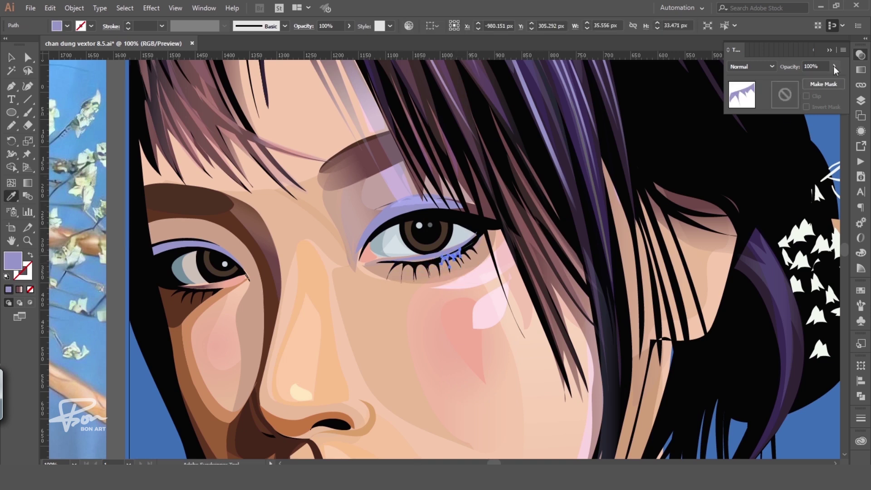
Step: Draw a curved highlight around the pupil with the pink soft-glow style
{"action": "key", "text": "n"}
{"action": "left_click_drag", "start_coordinate": [409, 248], "coordinate": [429, 274]}
{"action": "left_click", "coordinate": [541, 275]}
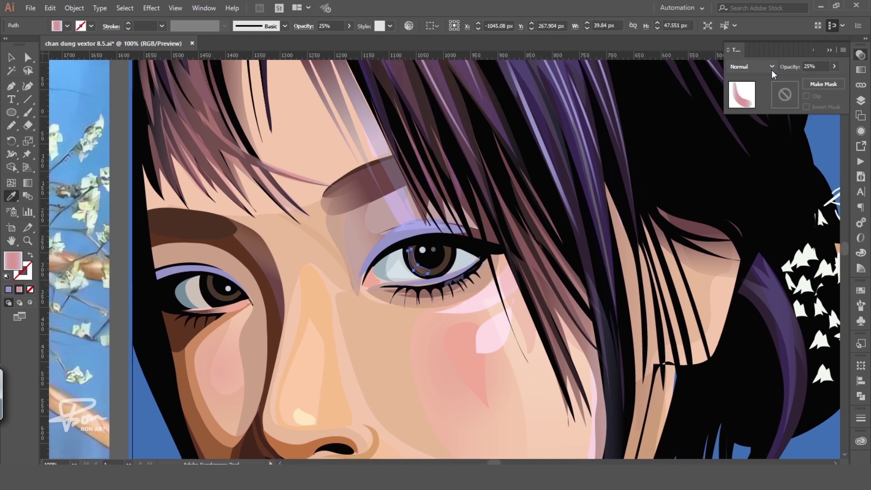
{"action": "key", "text": "ctrl+shift+a"}
Step: Draw a beige arc beside the pupil at reduced opacity
{"action": "left_click_drag", "start_coordinate": [450, 245], "coordinate": [438, 271]}
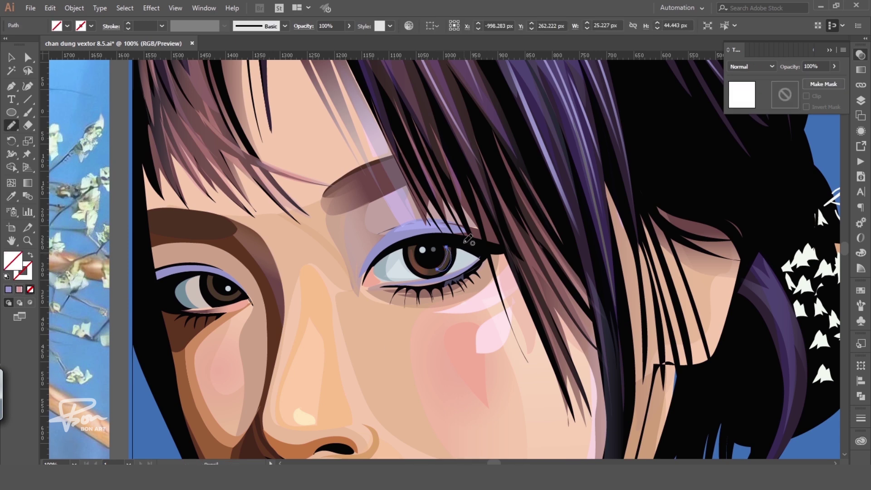
{"action": "key", "text": "i"}
{"action": "left_click", "coordinate": [419, 224]}
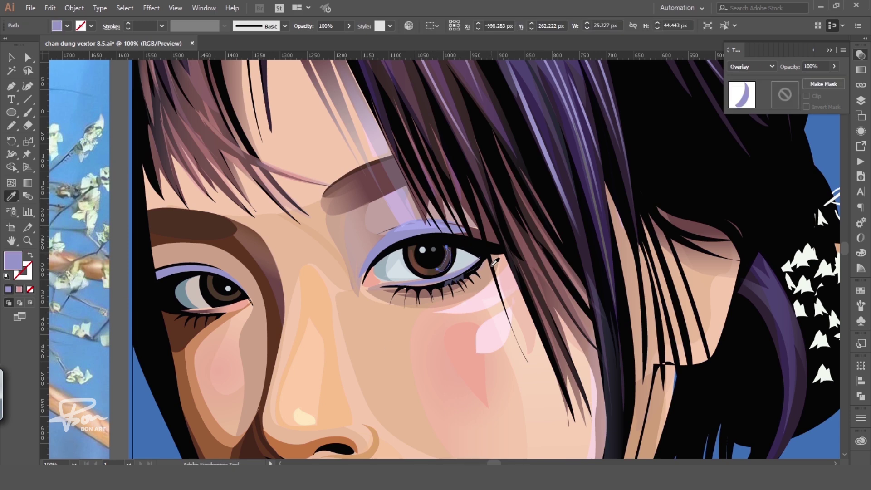
{"action": "double_click", "coordinate": [12, 261]}
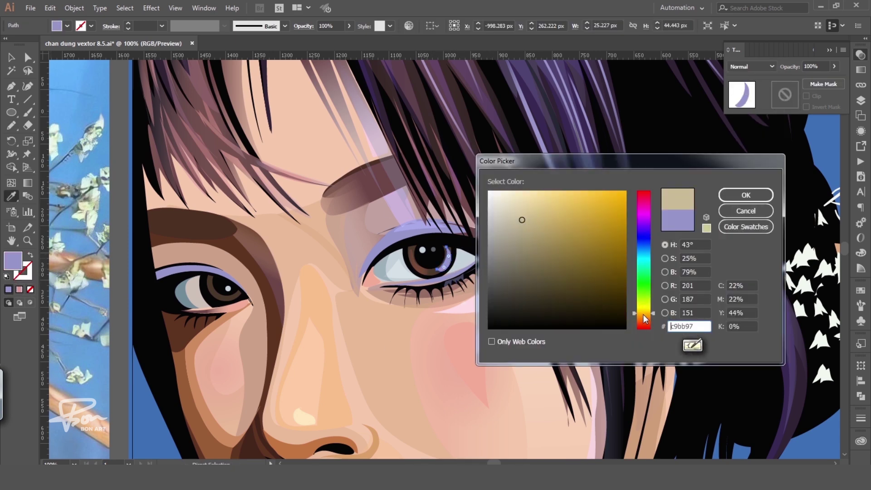
{"action": "left_click", "coordinate": [745, 190]}
{"action": "key", "text": "ctrl+shift+a"}
{"action": "key", "text": "ctrl+minus"}
{"action": "key", "text": "ctrl+plus"}
{"action": "left_click", "coordinate": [462, 240], "text": "ctrl"}
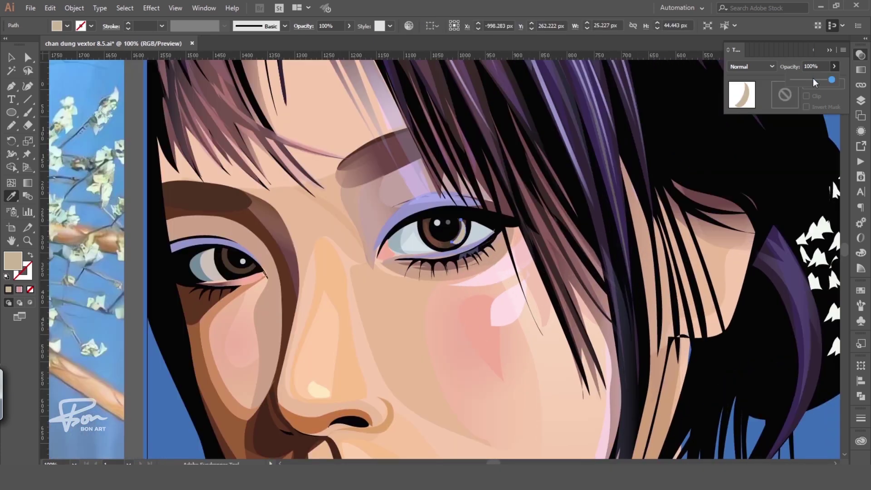
{"action": "key", "text": "ctrl+shift+a"}
Step: Draw a highlight arc on the left eye with a light pink fill
{"action": "key", "text": "n"}
{"action": "left_click_drag", "start_coordinate": [251, 271], "coordinate": [232, 267]}
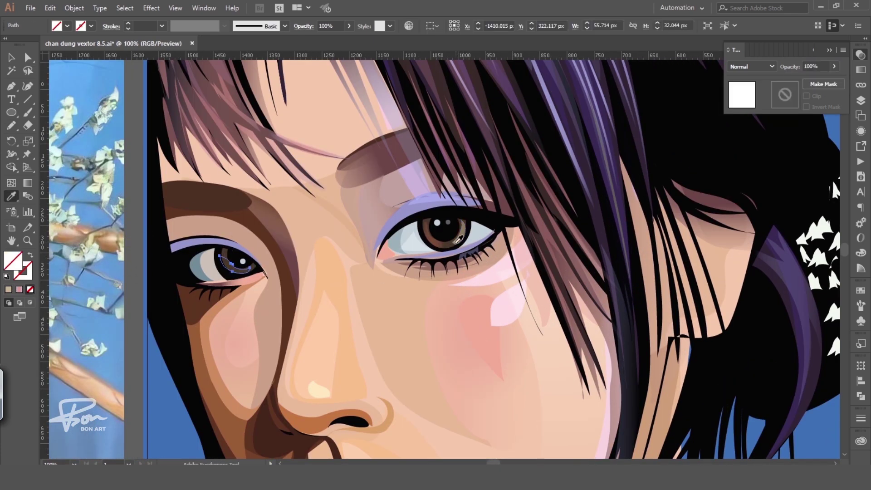
{"action": "key", "text": "ctrl+shift+a"}
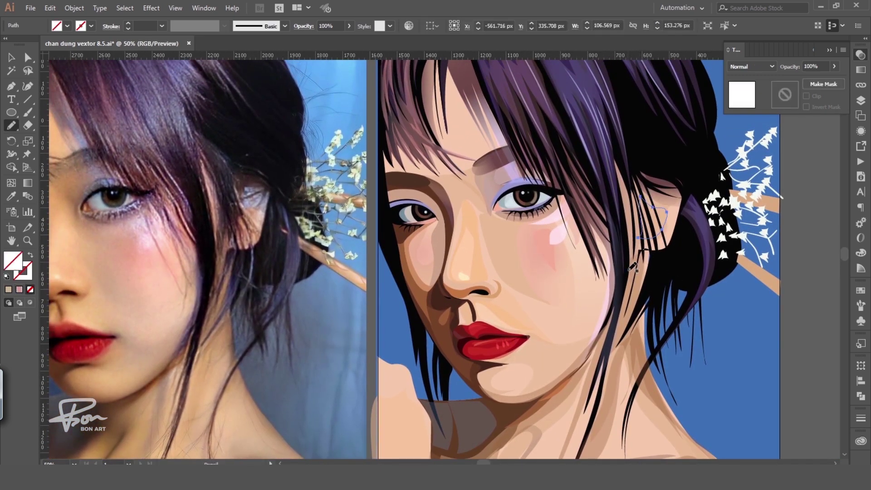
{"action": "key", "text": "i"}
{"action": "left_click", "coordinate": [394, 262]}
{"action": "key", "text": "ctrl+shift+a"}
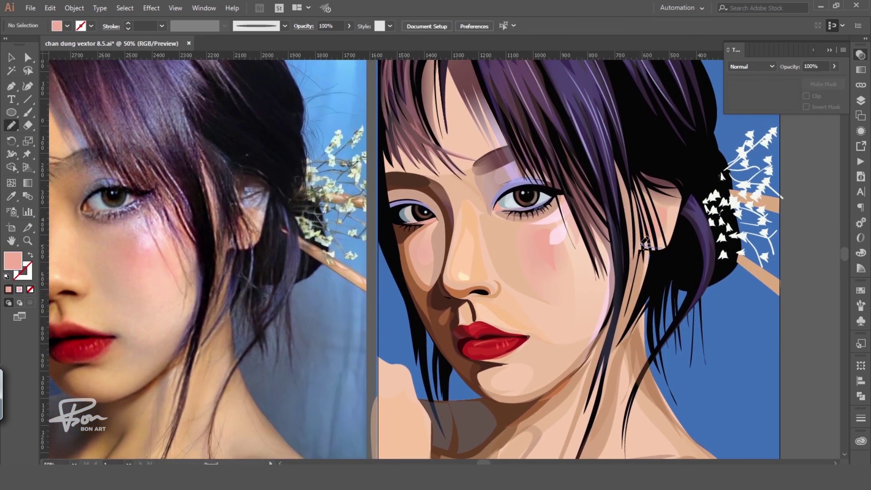
Step: Draw a light pink shape beside the nose
{"action": "left_click", "coordinate": [458, 273]}
{"action": "key", "text": "ctrl+minus"}
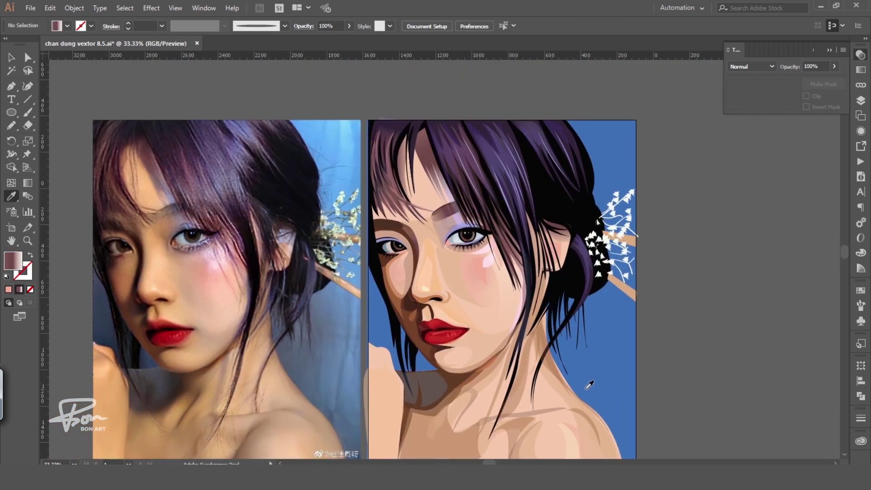
{"action": "key", "text": "ctrl+plus"}
{"action": "key", "text": "ctrl+plus"}
{"action": "key", "text": "n"}
{"action": "left_click_drag", "start_coordinate": [433, 316], "coordinate": [427, 330]}
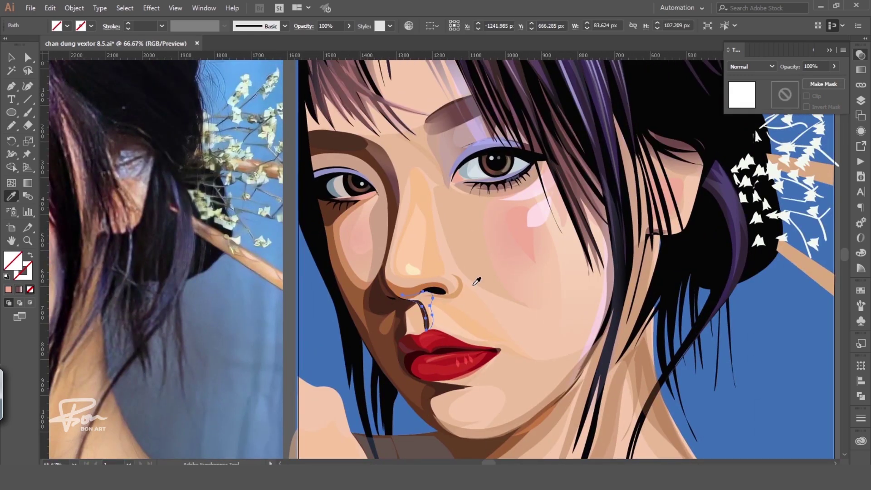
{"action": "key", "text": "i"}
{"action": "left_click", "coordinate": [516, 213]}
{"action": "key", "text": "ctrl+shift+a"}
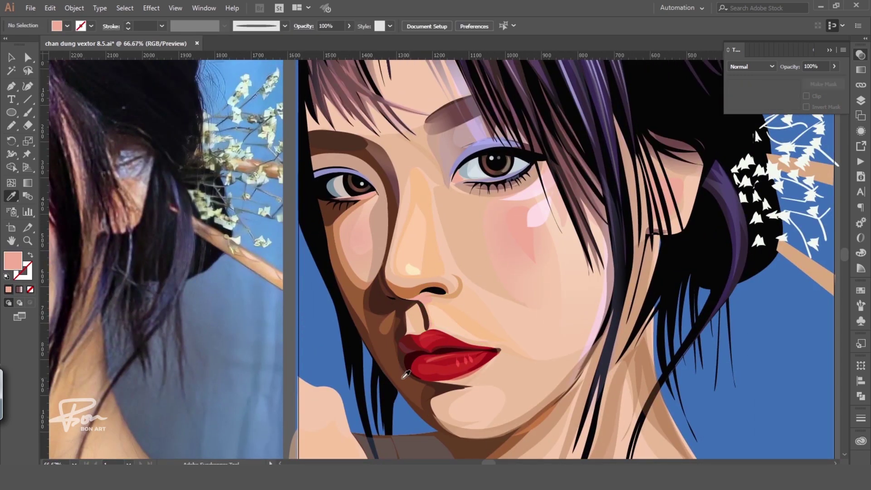
Step: Add a small pink shape near the nostril and erase parts of it
{"action": "scroll", "coordinate": [444, 347], "scroll_direction": "up", "scroll_amount": 1}
{"action": "left_click_drag", "start_coordinate": [425, 353], "coordinate": [425, 355]}
{"action": "key", "text": "i"}
{"action": "left_click", "coordinate": [435, 320]}
{"action": "key", "text": "ctrl+shift+a"}
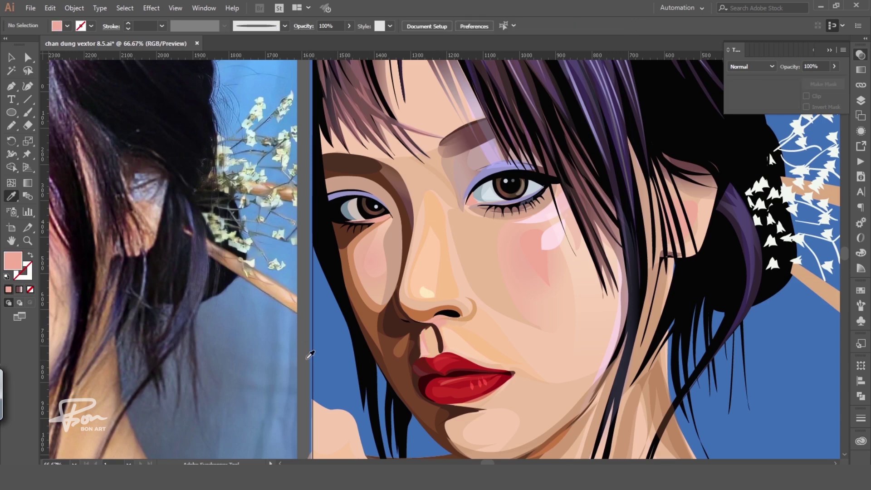
{"action": "key", "text": "ctrl+plus"}
{"action": "key", "text": "shift+e"}
{"action": "key", "text": "ctrl+shift+a"}
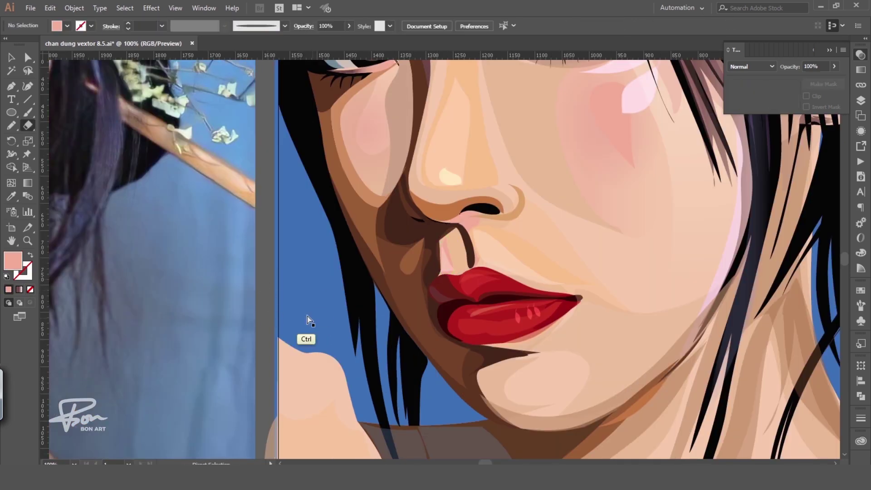
{"action": "key", "text": "ctrl+minus"}
{"action": "key", "text": "ctrl+minus"}
{"action": "key", "text": "ctrl+minus"}
{"action": "left_click_drag", "start_coordinate": [485, 264], "coordinate": [544, 356]}
{"action": "key", "text": "ctrl+plus"}
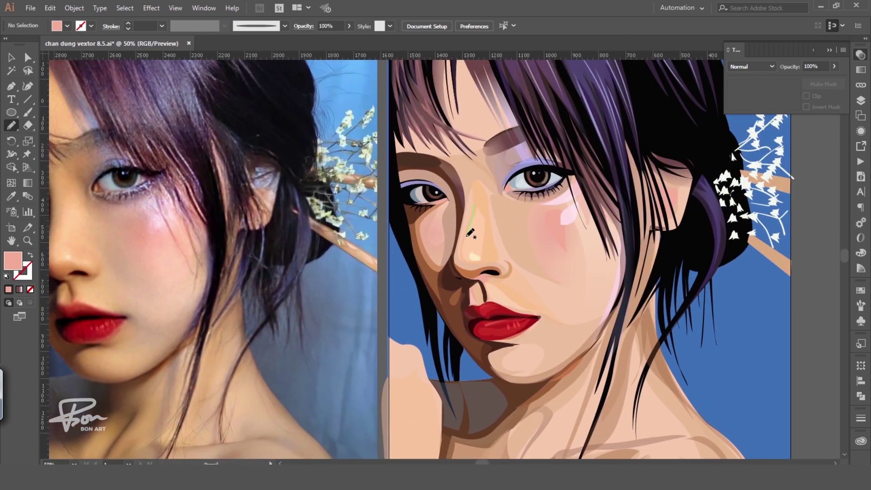
Step: Draw a peach Screen-blend highlight down the nose at 18% opacity
{"action": "left_click_drag", "start_coordinate": [500, 257], "coordinate": [500, 266]}
{"action": "key", "text": "i"}
{"action": "left_click", "coordinate": [567, 294]}
{"action": "left_click", "coordinate": [752, 66]}
{"action": "left_click", "coordinate": [748, 144]}
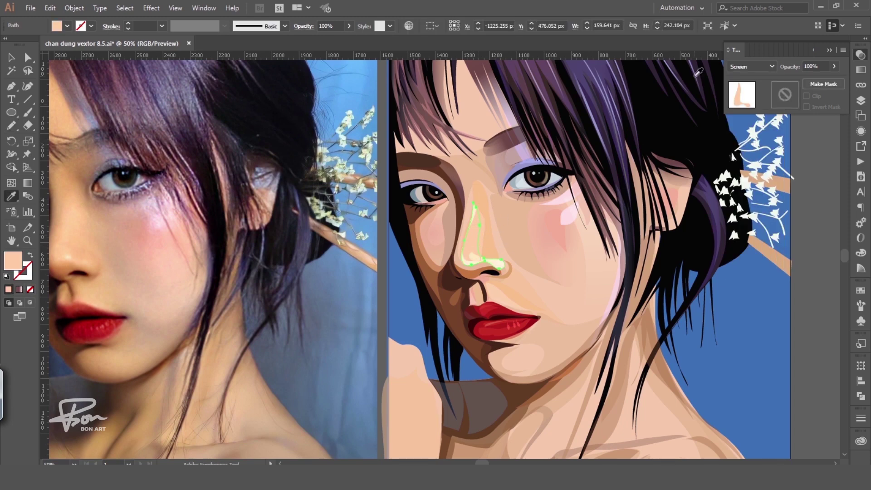
{"action": "left_click", "coordinate": [833, 66]}
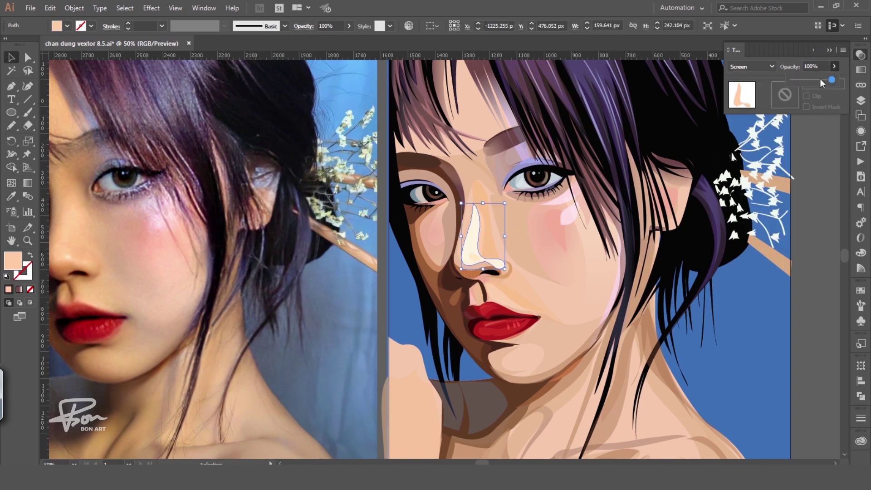
{"action": "left_click_drag", "start_coordinate": [805, 83], "coordinate": [797, 82]}
{"action": "key", "text": "ctrl+shift+a"}
Step: Draw a shape along the nose bridge and select it
{"action": "left_click_drag", "start_coordinate": [587, 275], "coordinate": [613, 298]}
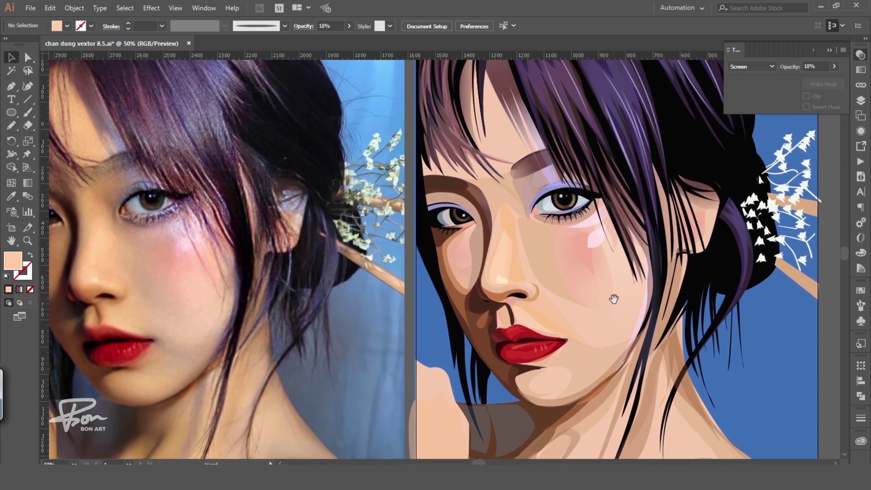
{"action": "left_click_drag", "start_coordinate": [509, 180], "coordinate": [498, 232]}
{"action": "key", "text": "ctrl+shift+a"}
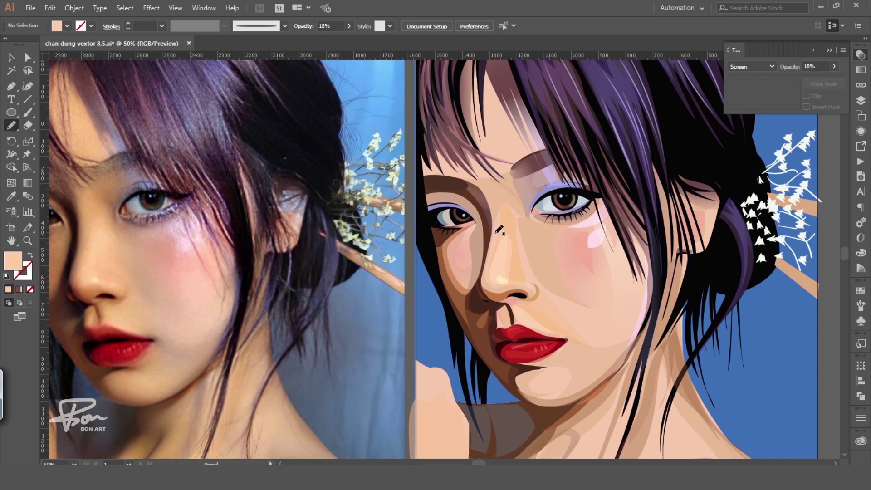
{"action": "left_click", "coordinate": [522, 234], "text": "ctrl"}
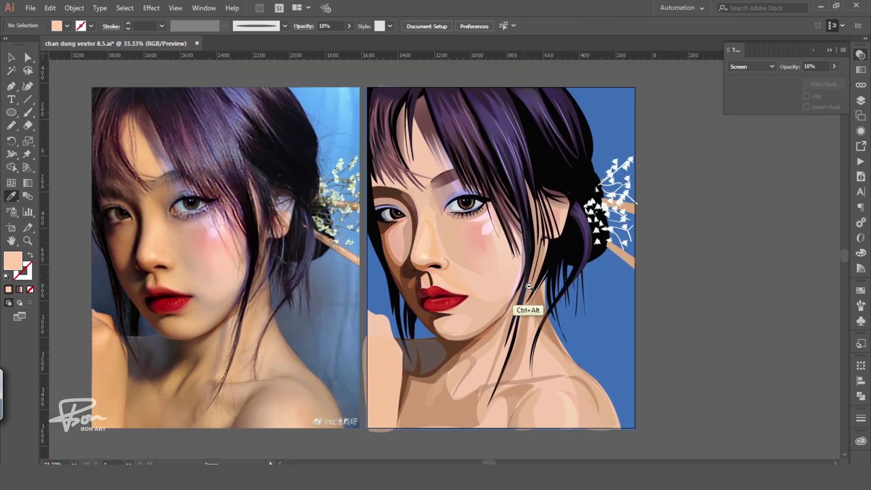
Step: Draw a brown shadow shape under the lower lip and adjust its anchors
{"action": "mouse_move", "coordinate": [363, 288]}
{"action": "left_mouse_down"}
{"action": "mouse_move", "coordinate": [426, 282]}
{"action": "mouse_move", "coordinate": [363, 288]}
{"action": "left_mouse_up"}
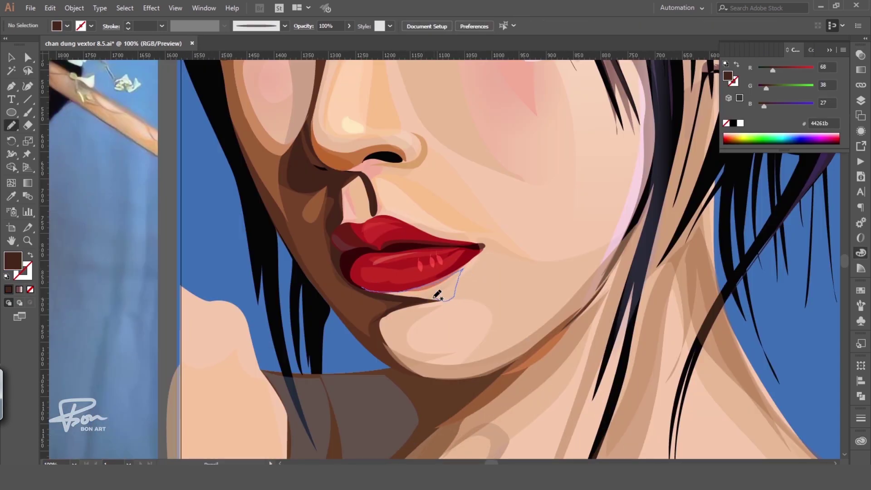
{"action": "key", "text": "i"}
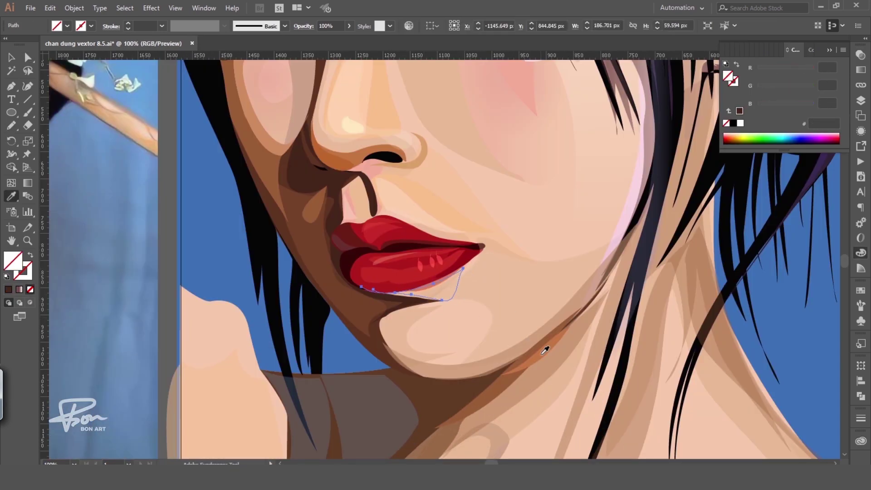
{"action": "left_click", "coordinate": [460, 190]}
{"action": "left_click", "coordinate": [643, 308]}
{"action": "key", "text": "a"}
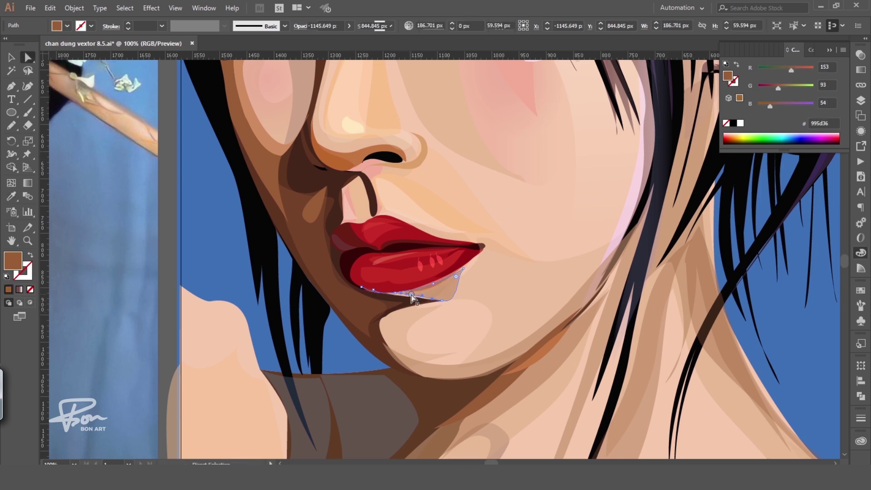
{"action": "left_click", "coordinate": [396, 294]}
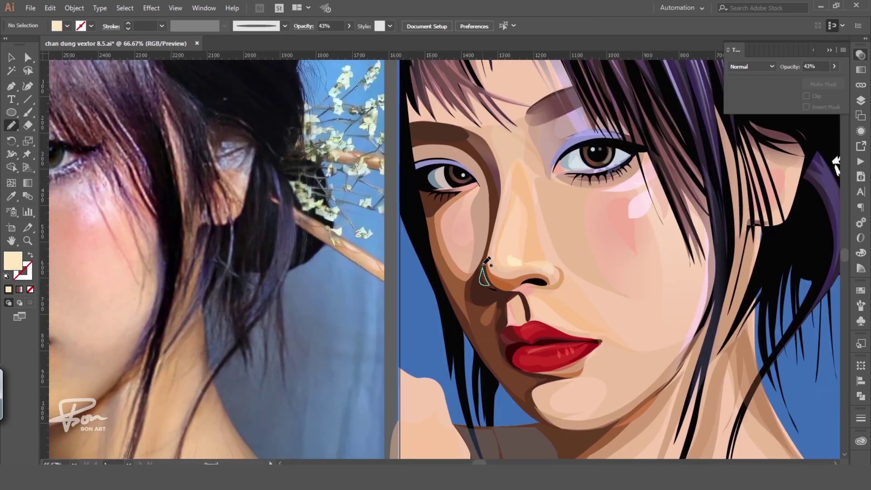
Step: Draw a small shape below the nostril, filled brown then peach
{"action": "left_click_drag", "start_coordinate": [484, 264], "coordinate": [484, 265]}
{"action": "key", "text": "i"}
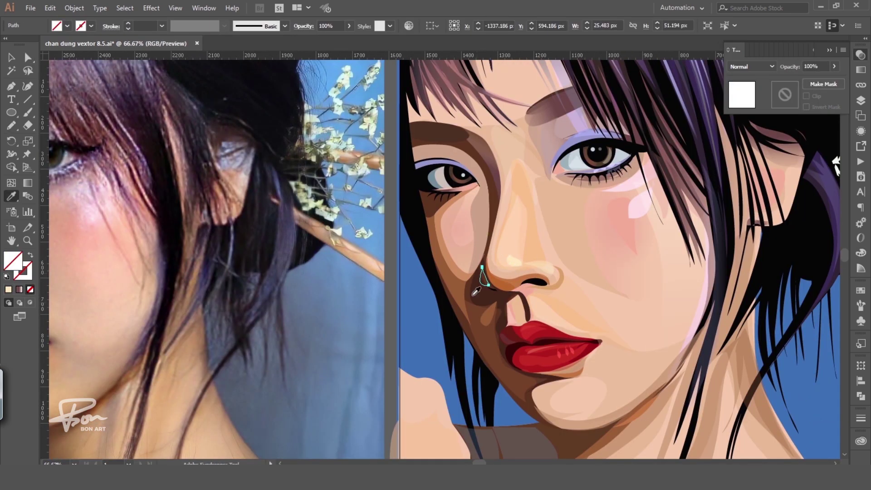
{"action": "left_click", "coordinate": [462, 313]}
{"action": "left_click", "coordinate": [484, 287], "text": "ctrl"}
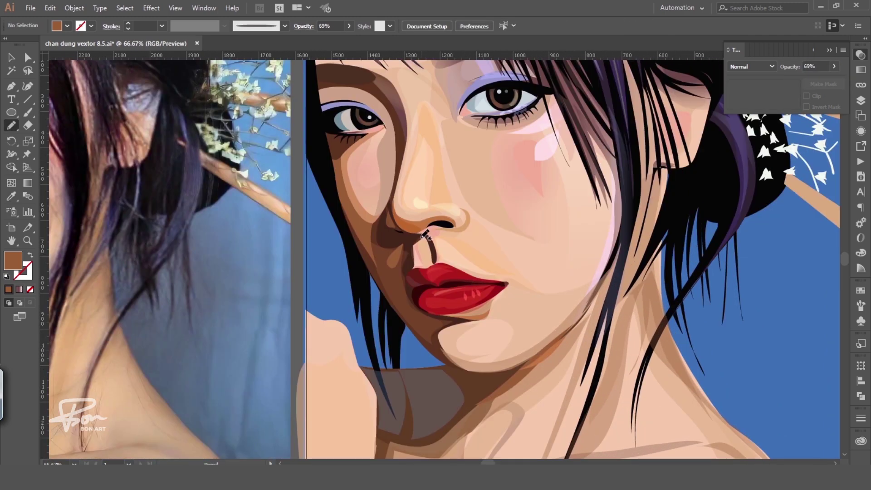
{"action": "key", "text": "i"}
{"action": "left_click", "coordinate": [470, 243]}
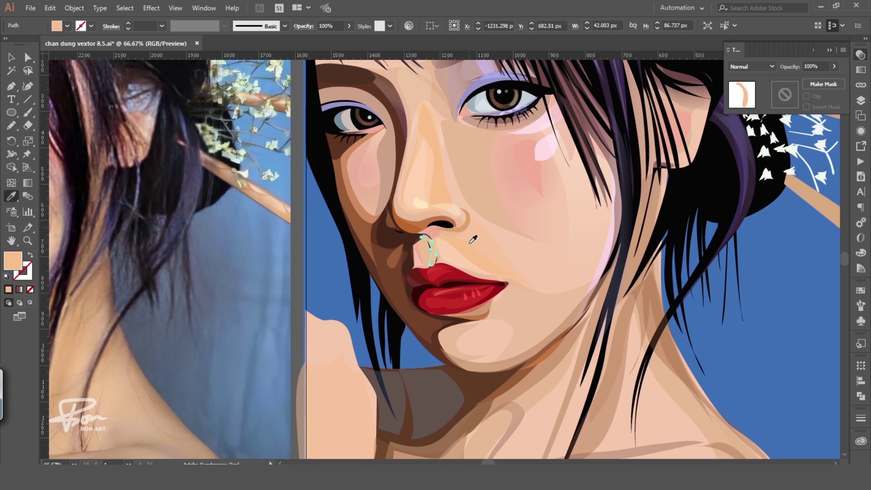
Step: Adjust an anchor on the shape above the lip and compare both portraits
{"action": "key", "text": "ctrl+equal"}
{"action": "key", "text": "a"}
{"action": "left_click", "coordinate": [457, 250]}
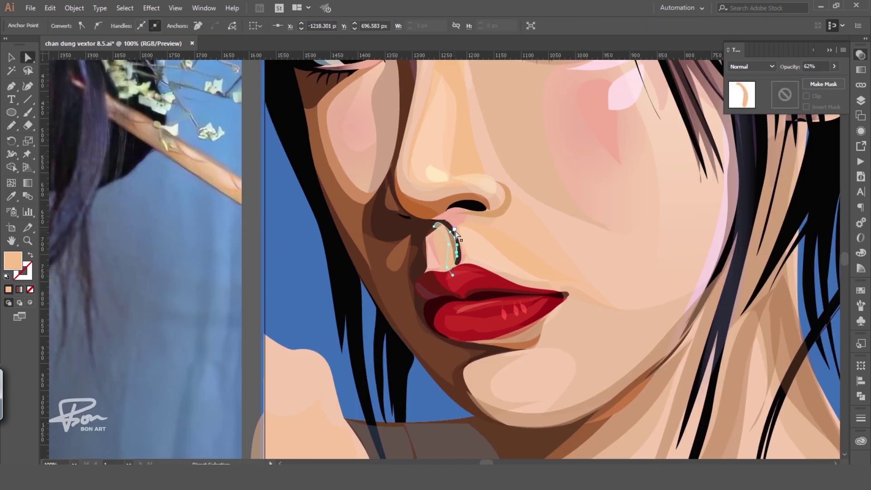
{"action": "left_click", "coordinate": [370, 290], "text": "ctrl+alt"}
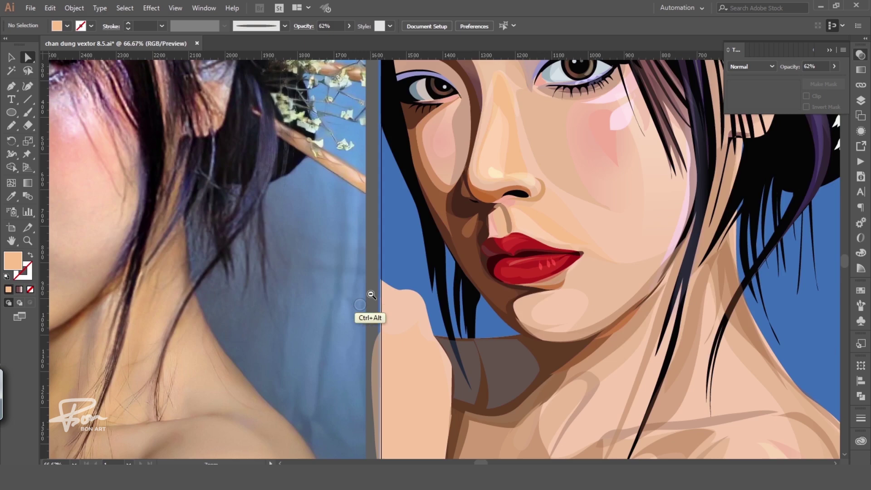
{"action": "left_click", "coordinate": [430, 263], "text": "ctrl"}
{"action": "left_click", "coordinate": [364, 311], "text": "ctrl+alt"}
{"action": "left_click", "coordinate": [364, 311], "text": "ctrl+alt"}
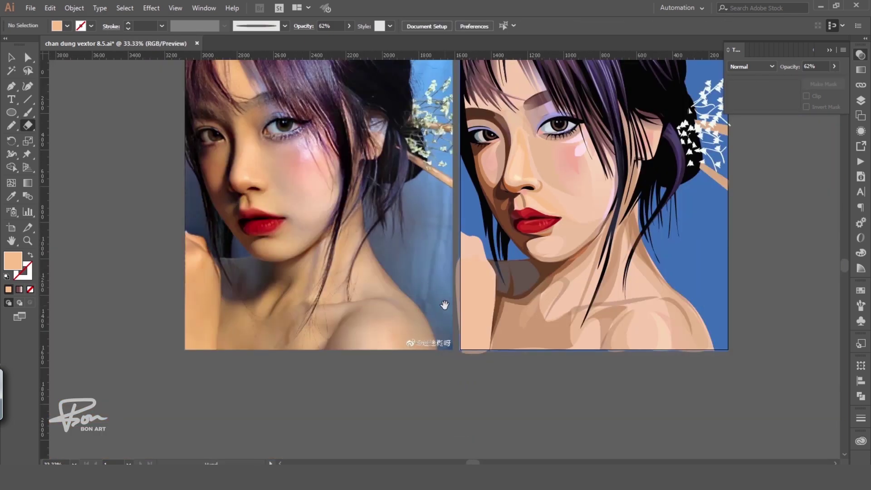
{"action": "key", "text": "ctrl+equal"}
Step: Draw a shape between the nose and upper lip, then zoom to the lips
{"action": "left_click_drag", "start_coordinate": [448, 248], "coordinate": [442, 254]}
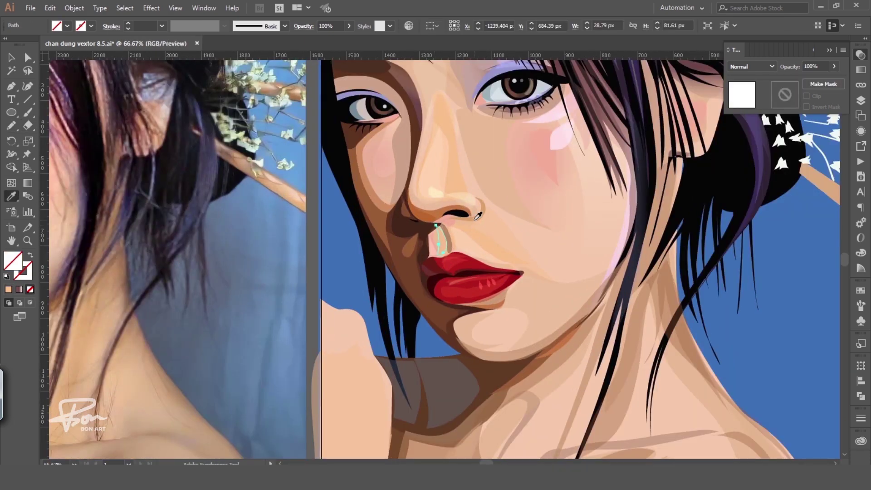
{"action": "key", "text": "a"}
{"action": "left_click", "coordinate": [317, 251]}
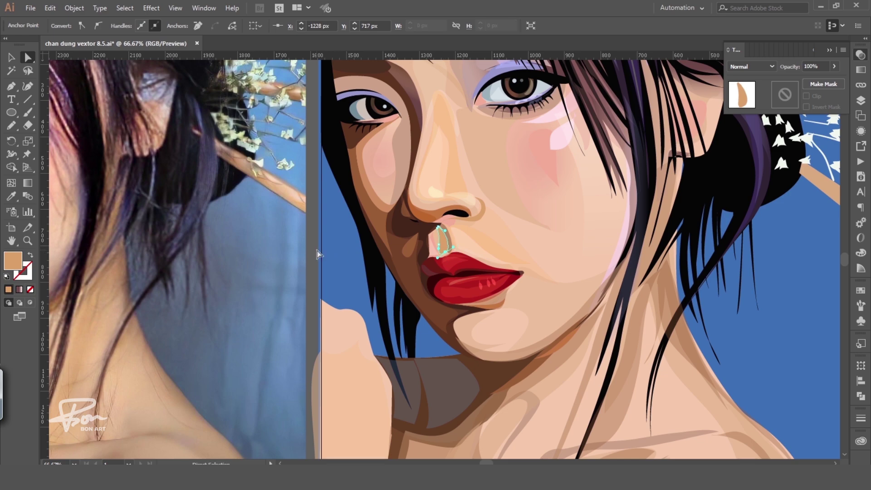
{"action": "left_click", "coordinate": [398, 143], "text": "ctrl+alt"}
{"action": "left_click_drag", "start_coordinate": [484, 304], "coordinate": [527, 371]}
{"action": "left_click", "coordinate": [486, 270], "text": "ctrl"}
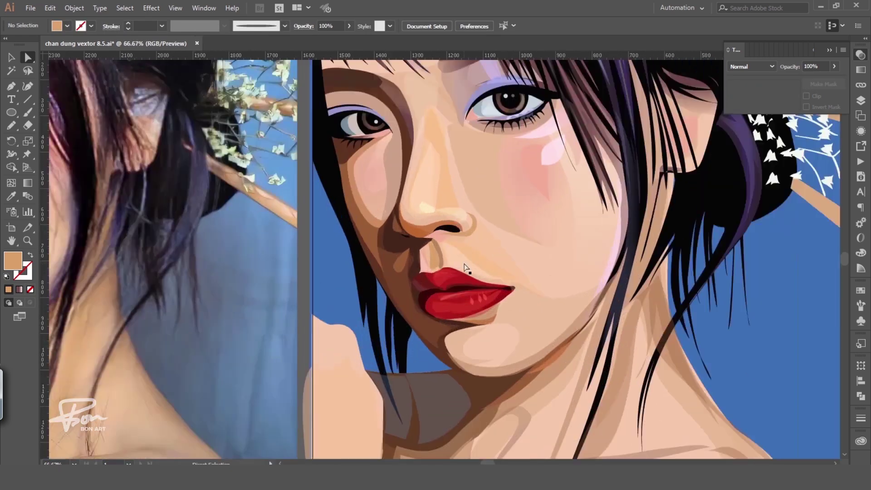
Step: Draw a thin shading shape beside the nose, filled with a sampled skin tone
{"action": "left_click_drag", "start_coordinate": [461, 230], "coordinate": [442, 236]}
{"action": "key", "text": "i"}
{"action": "left_click", "coordinate": [305, 259]}
{"action": "key", "text": "ctrl+minus"}
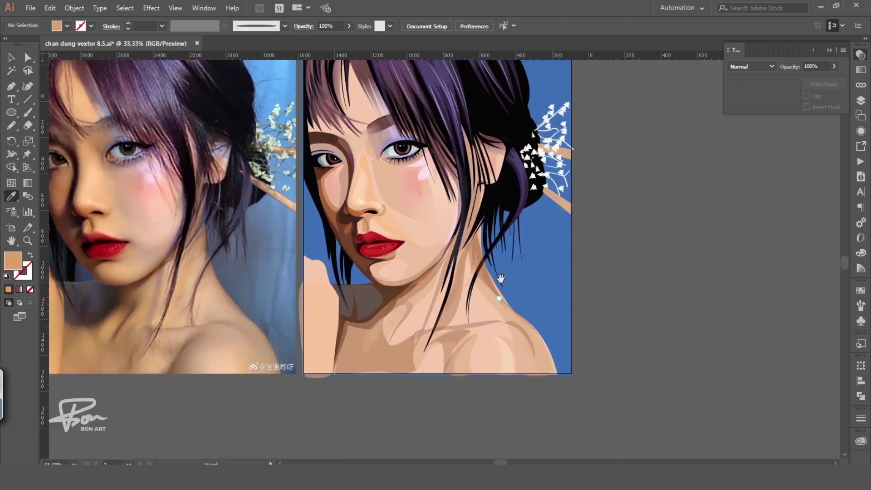
{"action": "left_click_drag", "start_coordinate": [375, 247], "coordinate": [416, 279]}
{"action": "key", "text": "ctrl+plus"}
Step: Select and inspect the pink shading shape beside the nose
{"action": "left_click", "coordinate": [454, 272], "text": "ctrl"}
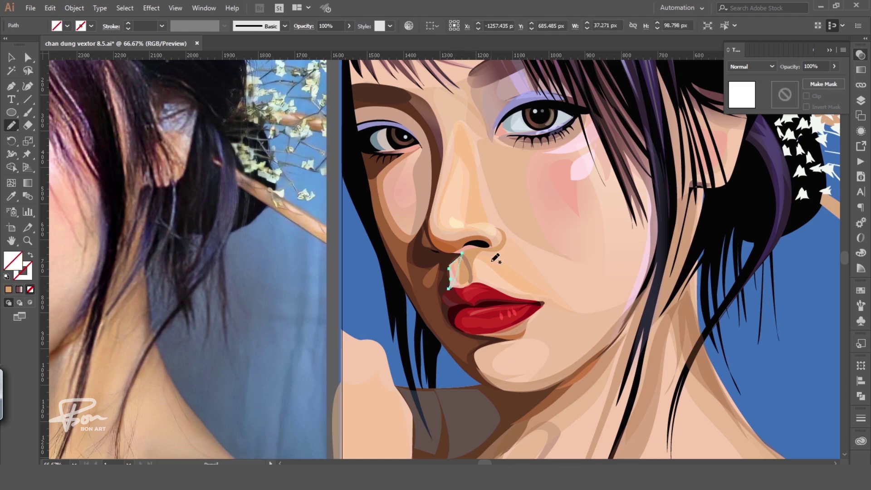
{"action": "left_click", "coordinate": [382, 279], "text": "ctrl"}
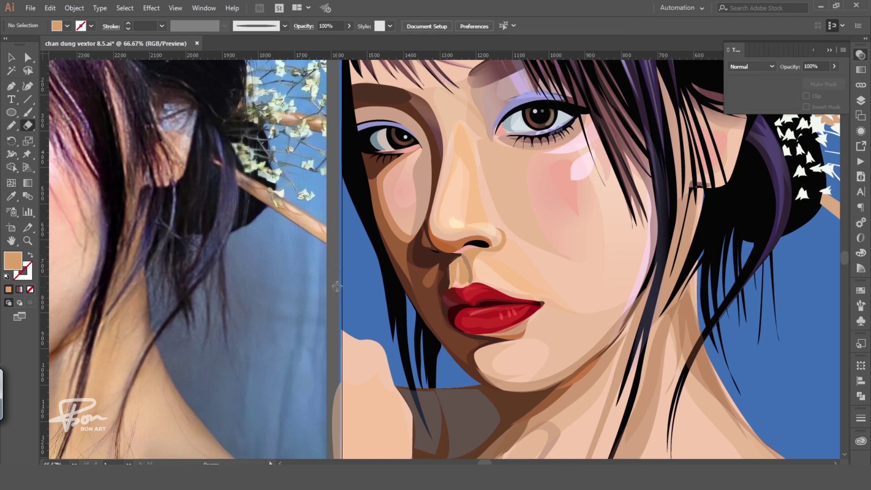
{"action": "left_click", "coordinate": [457, 284], "text": "ctrl"}
{"action": "scroll", "coordinate": [459, 285], "scroll_direction": "up", "scroll_amount": 2}
{"action": "scroll", "coordinate": [432, 250], "scroll_direction": "down", "scroll_amount": 2}
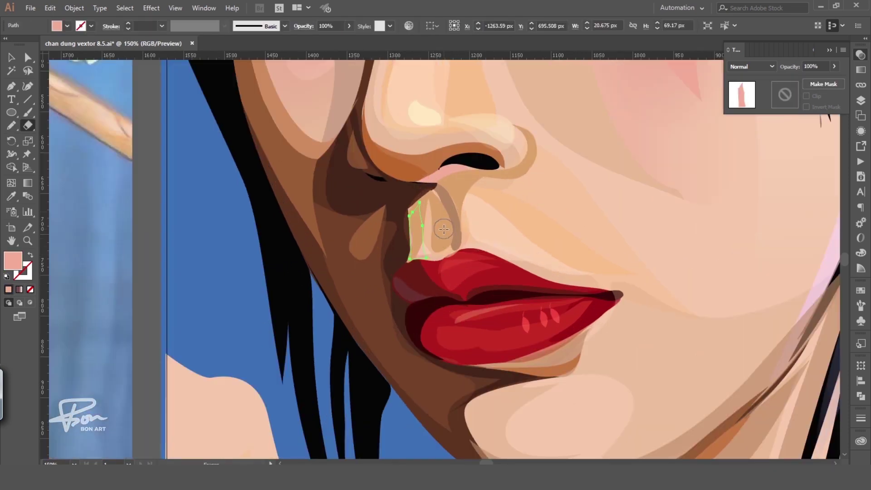
{"action": "left_click", "coordinate": [230, 289], "text": "ctrl"}
Step: Sample a colour onto the hair stick behind the flowers and redirect its gradient along the stick
{"action": "scroll", "coordinate": [407, 298], "scroll_direction": "down", "scroll_amount": 3}
{"action": "scroll", "coordinate": [486, 208], "scroll_direction": "up", "scroll_amount": 2}
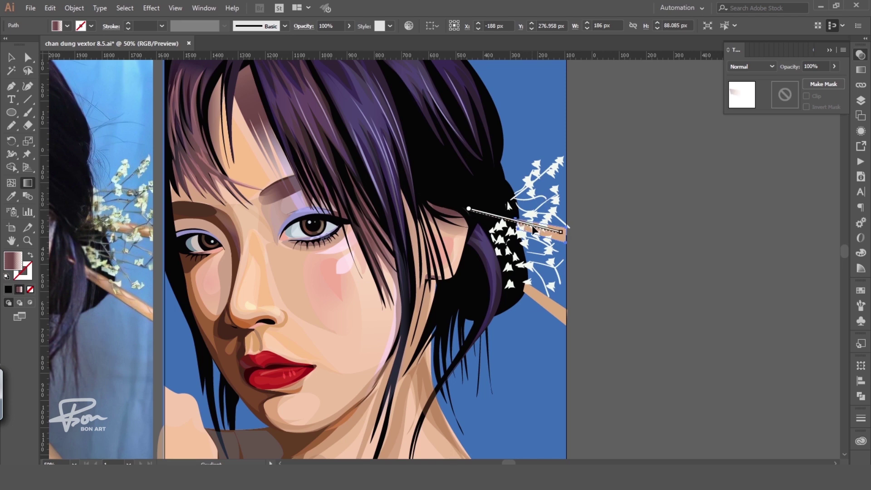
{"action": "left_click", "coordinate": [464, 231], "text": "ctrl"}
{"action": "key", "text": "i"}
{"action": "left_click", "coordinate": [464, 231]}
{"action": "key", "text": "g"}
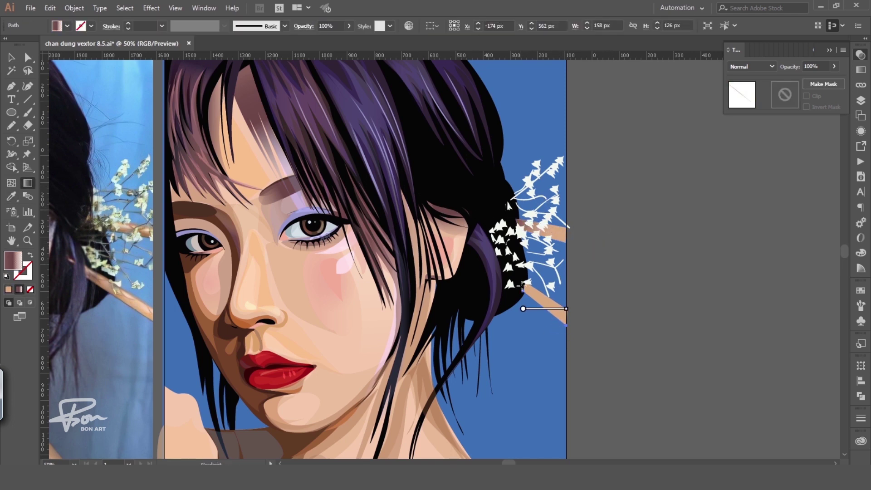
{"action": "left_click_drag", "start_coordinate": [519, 274], "coordinate": [556, 307]}
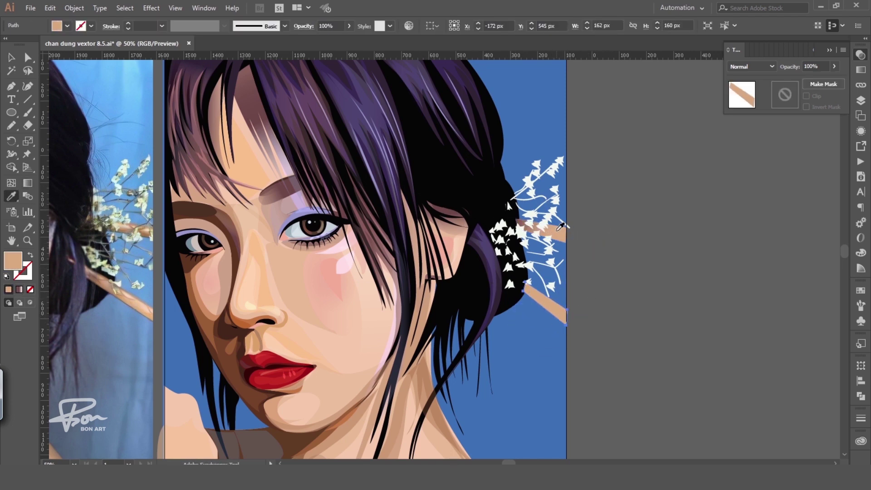
{"action": "key", "text": "v"}
{"action": "left_click", "coordinate": [590, 304]}
Step: Draw a thin shading stroke on the shoulder and erase part of the brown shoulder shading
{"action": "scroll", "coordinate": [554, 273], "scroll_direction": "down", "scroll_amount": 3}
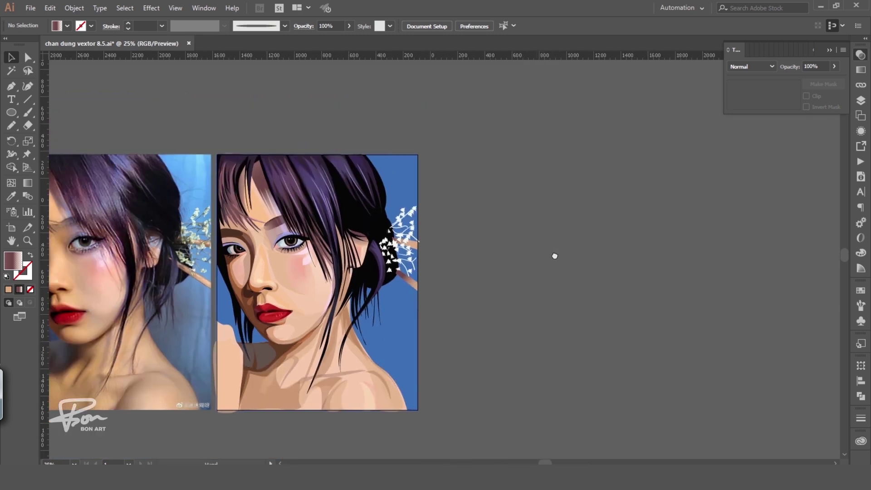
{"action": "scroll", "coordinate": [581, 312], "scroll_direction": "up", "scroll_amount": 1}
{"action": "left_click_drag", "start_coordinate": [517, 295], "coordinate": [588, 285]}
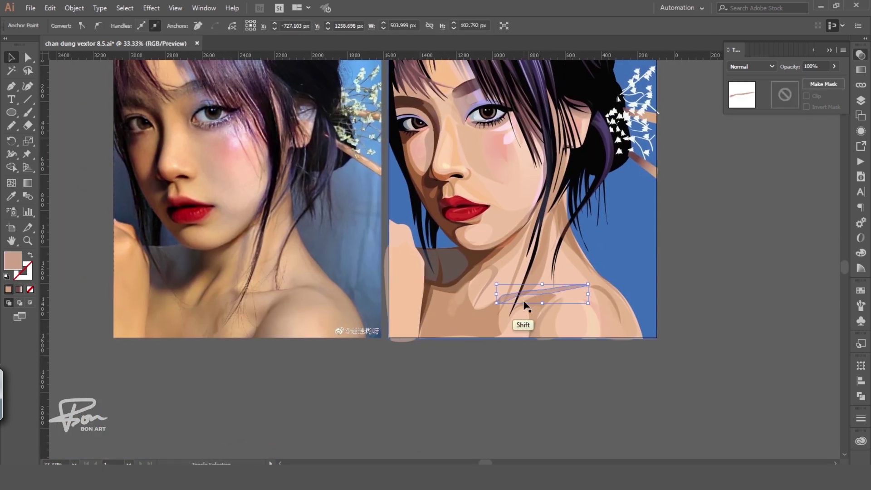
{"action": "key", "text": "shift+e"}
{"action": "left_click", "coordinate": [542, 308], "text": "ctrl"}
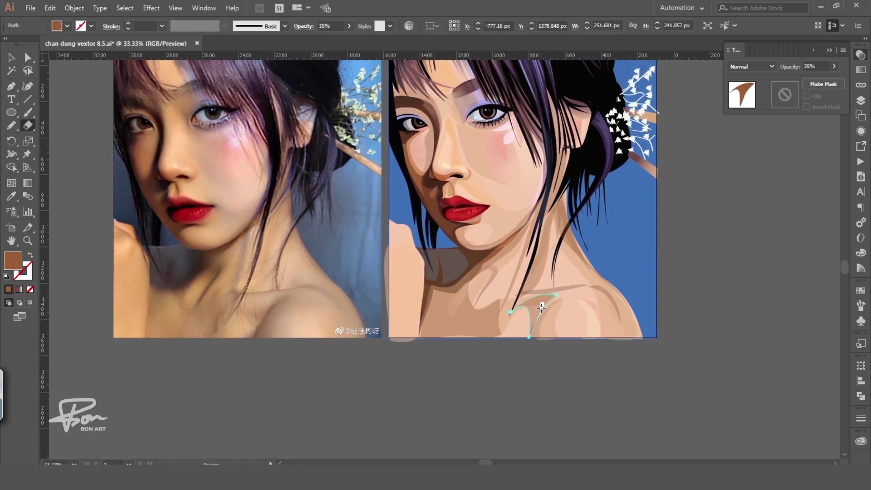
{"action": "left_click_drag", "start_coordinate": [567, 295], "coordinate": [569, 295]}
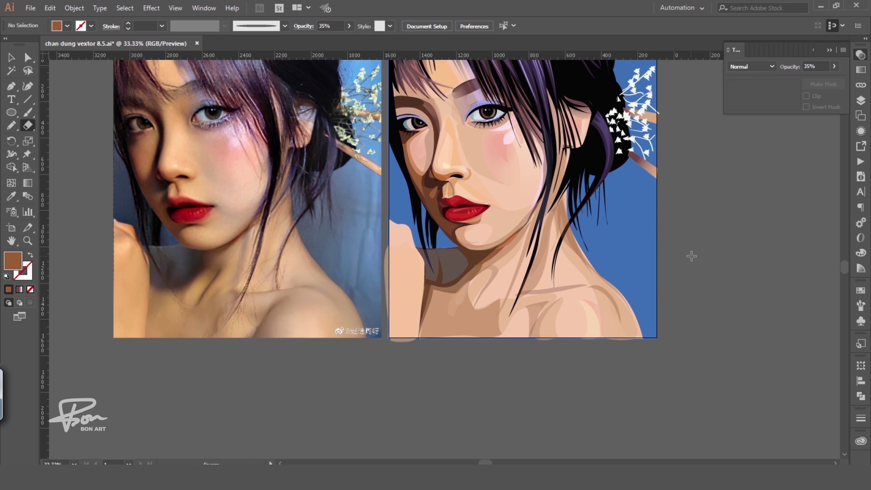
{"action": "left_click_drag", "start_coordinate": [713, 298], "coordinate": [694, 331]}
Step: Recolour a face shape with the peach skin colour
{"action": "left_click", "coordinate": [401, 272], "text": "ctrl"}
{"action": "key", "text": "i"}
{"action": "left_click", "coordinate": [377, 260]}
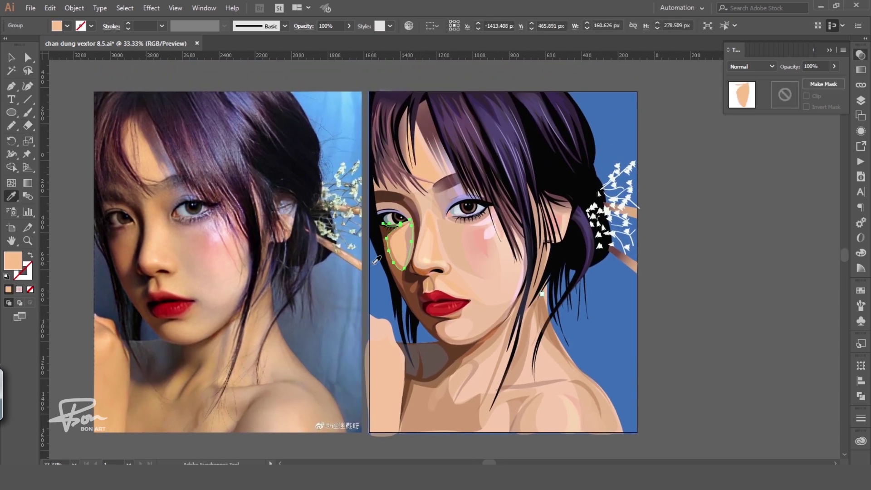
{"action": "left_click", "coordinate": [646, 288], "text": "ctrl"}
{"action": "scroll", "coordinate": [535, 154], "scroll_direction": "up", "scroll_amount": 1}
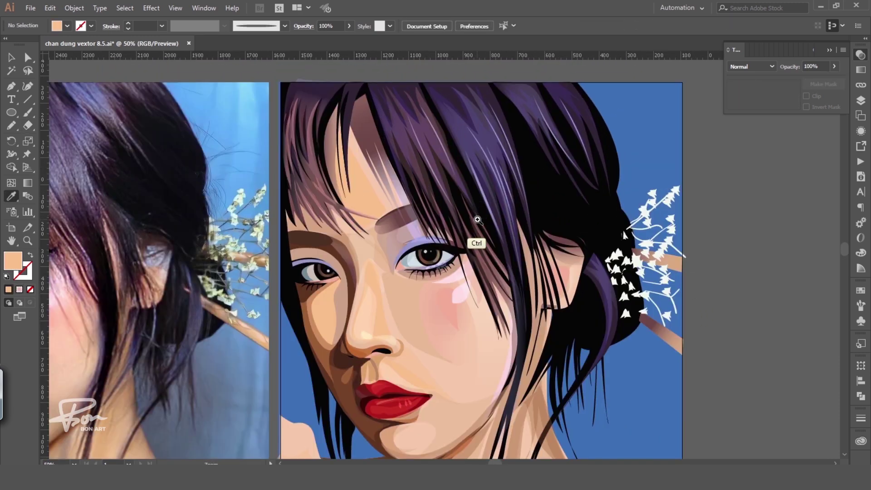
{"action": "scroll", "coordinate": [499, 204], "scroll_direction": "up", "scroll_amount": 1}
Step: Give a small eye shape the light eye-white colour
{"action": "left_click", "coordinate": [437, 239], "text": "ctrl"}
{"action": "left_click", "coordinate": [403, 244]}
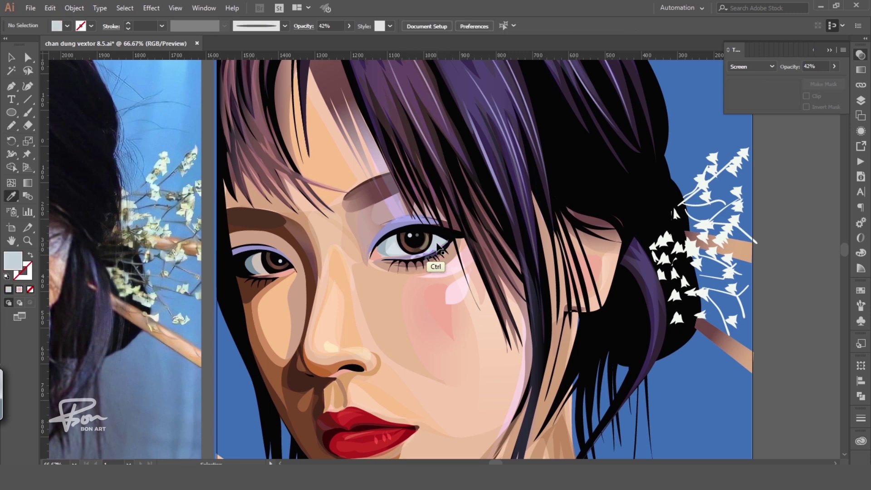
{"action": "key", "text": "ctrl+shift+a"}
{"action": "key", "text": "n"}
Step: Recolour the eye-corner shapes, applying a pale cream colour to a small eye shape
{"action": "left_click", "coordinate": [439, 244], "text": "ctrl"}
{"action": "key", "text": "i"}
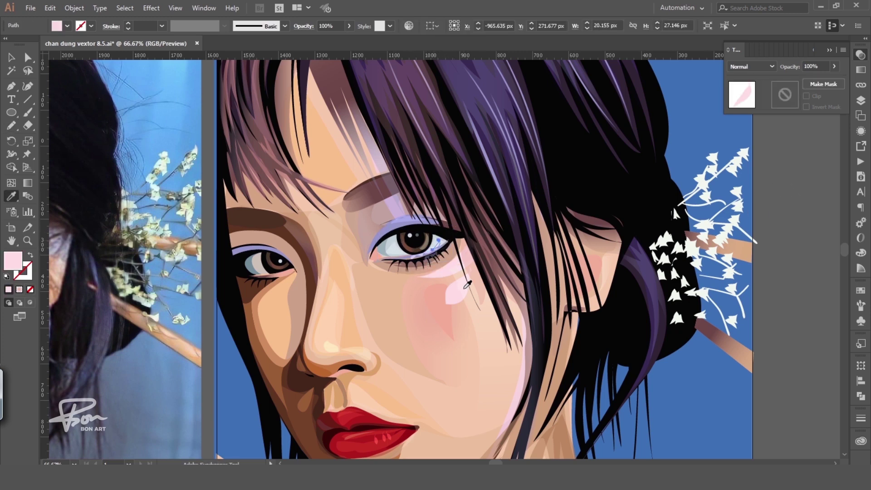
{"action": "key", "text": "ctrl+shift+a"}
{"action": "key", "text": "n"}
{"action": "left_click", "coordinate": [393, 253], "text": "ctrl"}
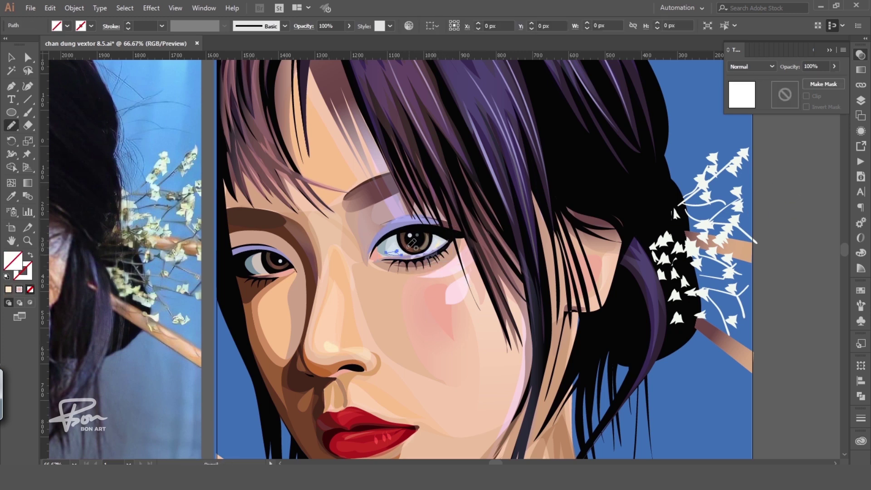
{"action": "key", "text": "i"}
{"action": "left_click", "coordinate": [698, 214]}
{"action": "key", "text": "ctrl+shift+a"}
Step: Zoom out to both images and sample the blue background colour
{"action": "key", "text": "ctrl+minus"}
{"action": "key", "text": "ctrl+minus"}
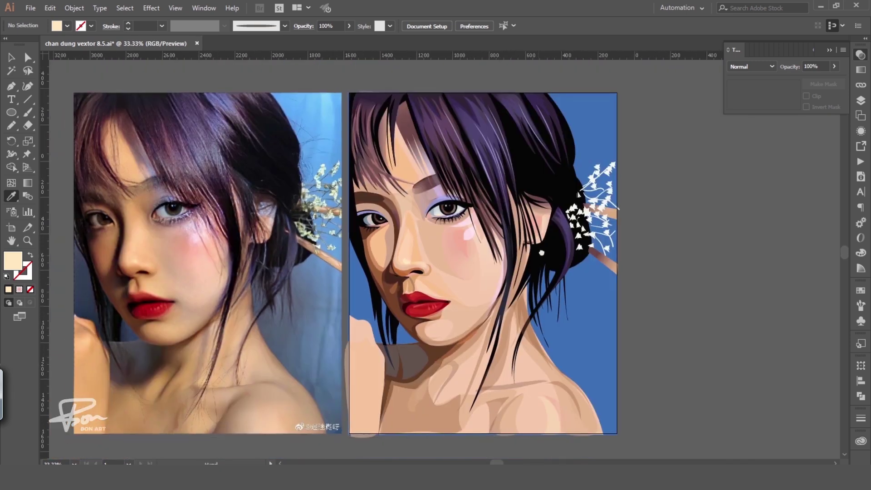
{"action": "left_click_drag", "start_coordinate": [669, 263], "coordinate": [699, 270]}
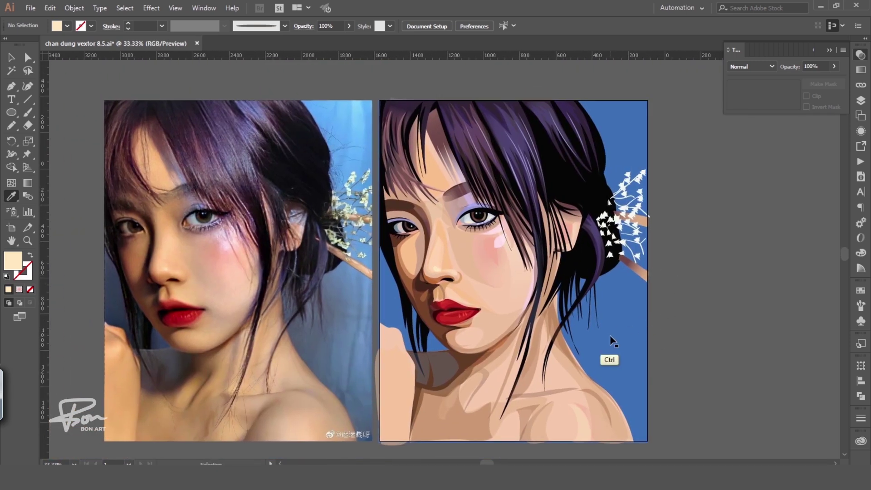
{"action": "left_click", "coordinate": [608, 351]}
Step: Draw a streak over the right background and fill it light blue
{"action": "key", "text": "n"}
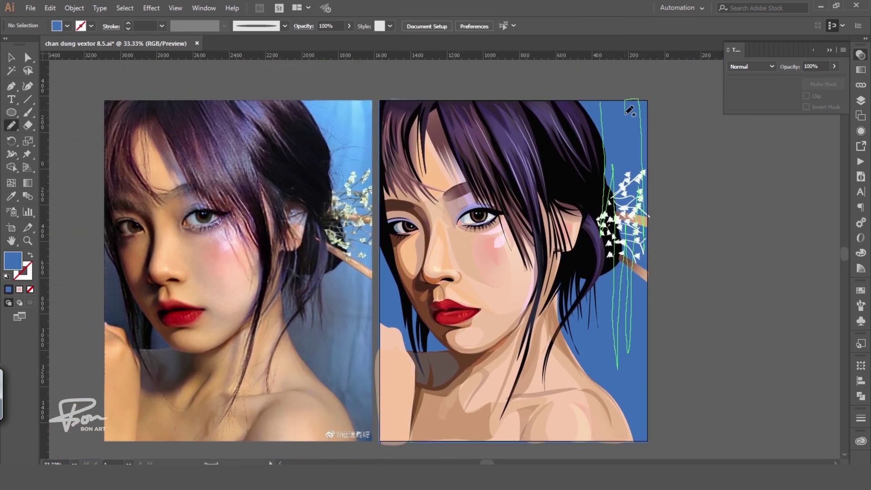
{"action": "left_click_drag", "start_coordinate": [630, 110], "coordinate": [627, 100]}
{"action": "key", "text": "i"}
{"action": "left_click", "coordinate": [365, 167]}
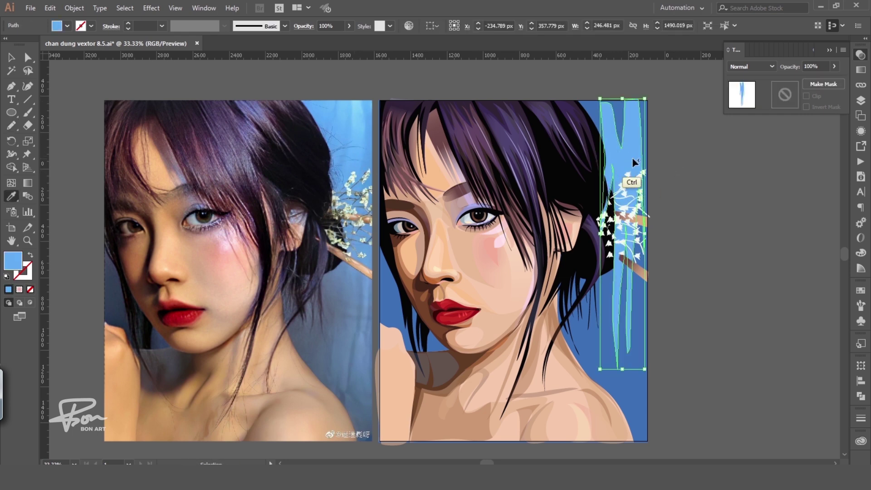
{"action": "left_click", "coordinate": [654, 159], "text": "ctrl"}
{"action": "key", "text": "b"}
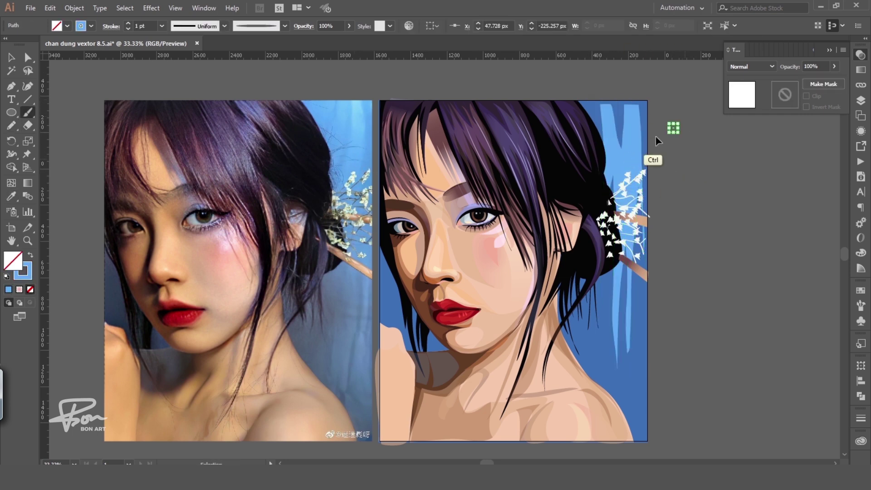
{"action": "left_click", "coordinate": [656, 143], "text": "ctrl"}
Step: Trim part of the light-blue background streak with the Eraser
{"action": "key", "text": "ctrl+minus"}
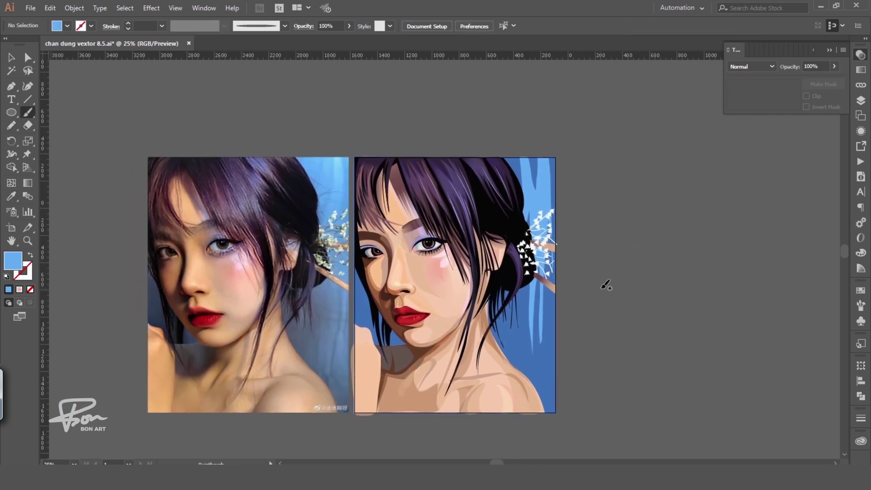
{"action": "left_click", "coordinate": [544, 311], "text": "ctrl"}
{"action": "key", "text": "shift+e"}
{"action": "left_click_drag", "start_coordinate": [525, 270], "coordinate": [534, 368]}
{"action": "left_click", "coordinate": [590, 286], "text": "ctrl"}
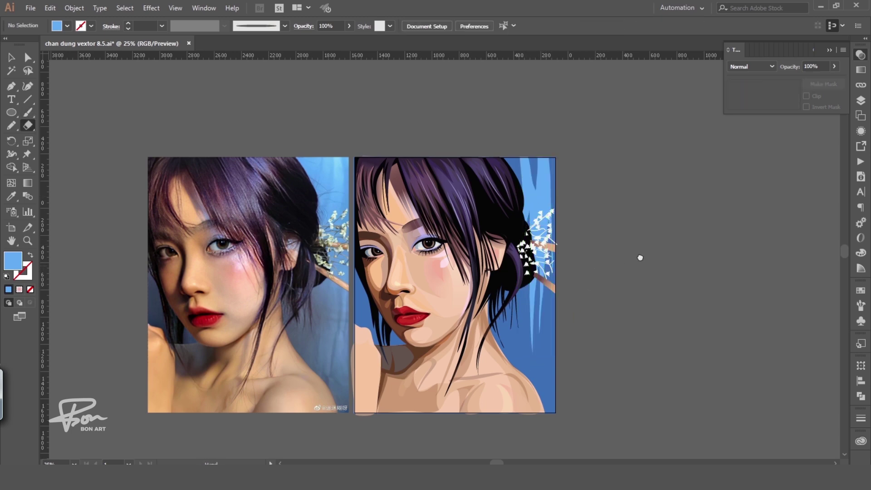
{"action": "left_click_drag", "start_coordinate": [640, 257], "coordinate": [661, 267]}
Step: Draw a blue shape along the portrait's left edge and set its fill in the Color Picker
{"action": "key", "text": "n"}
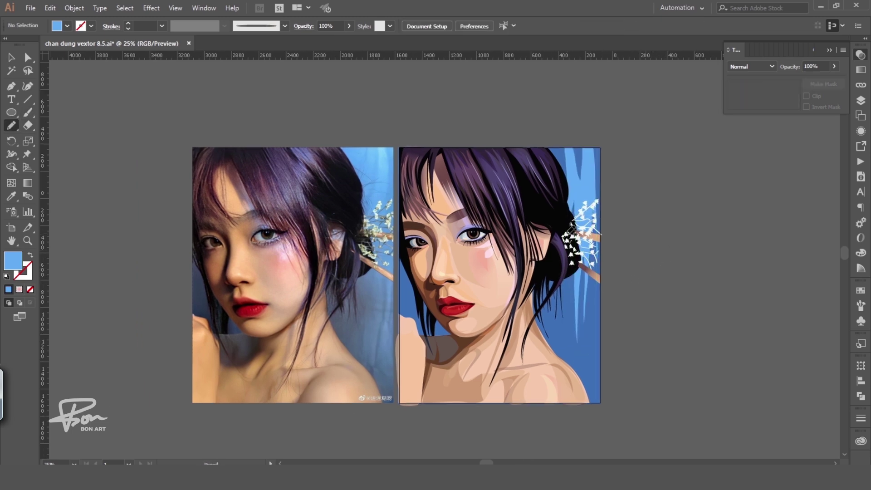
{"action": "left_click_drag", "start_coordinate": [402, 213], "coordinate": [405, 207]}
{"action": "key", "text": "i"}
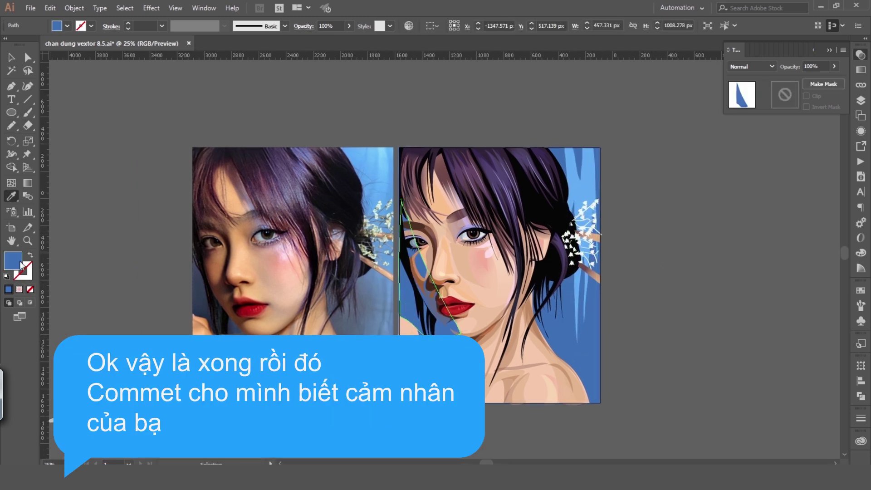
{"action": "double_click", "coordinate": [13, 260]}
{"action": "left_click", "coordinate": [737, 196]}
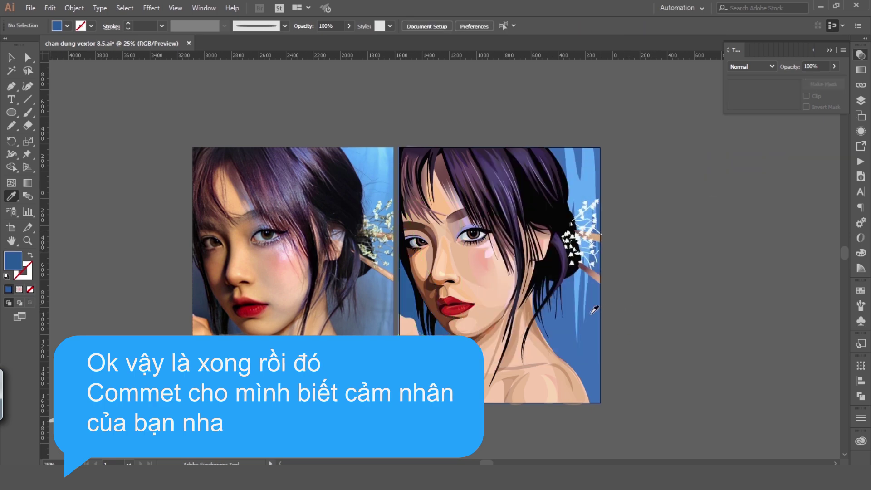